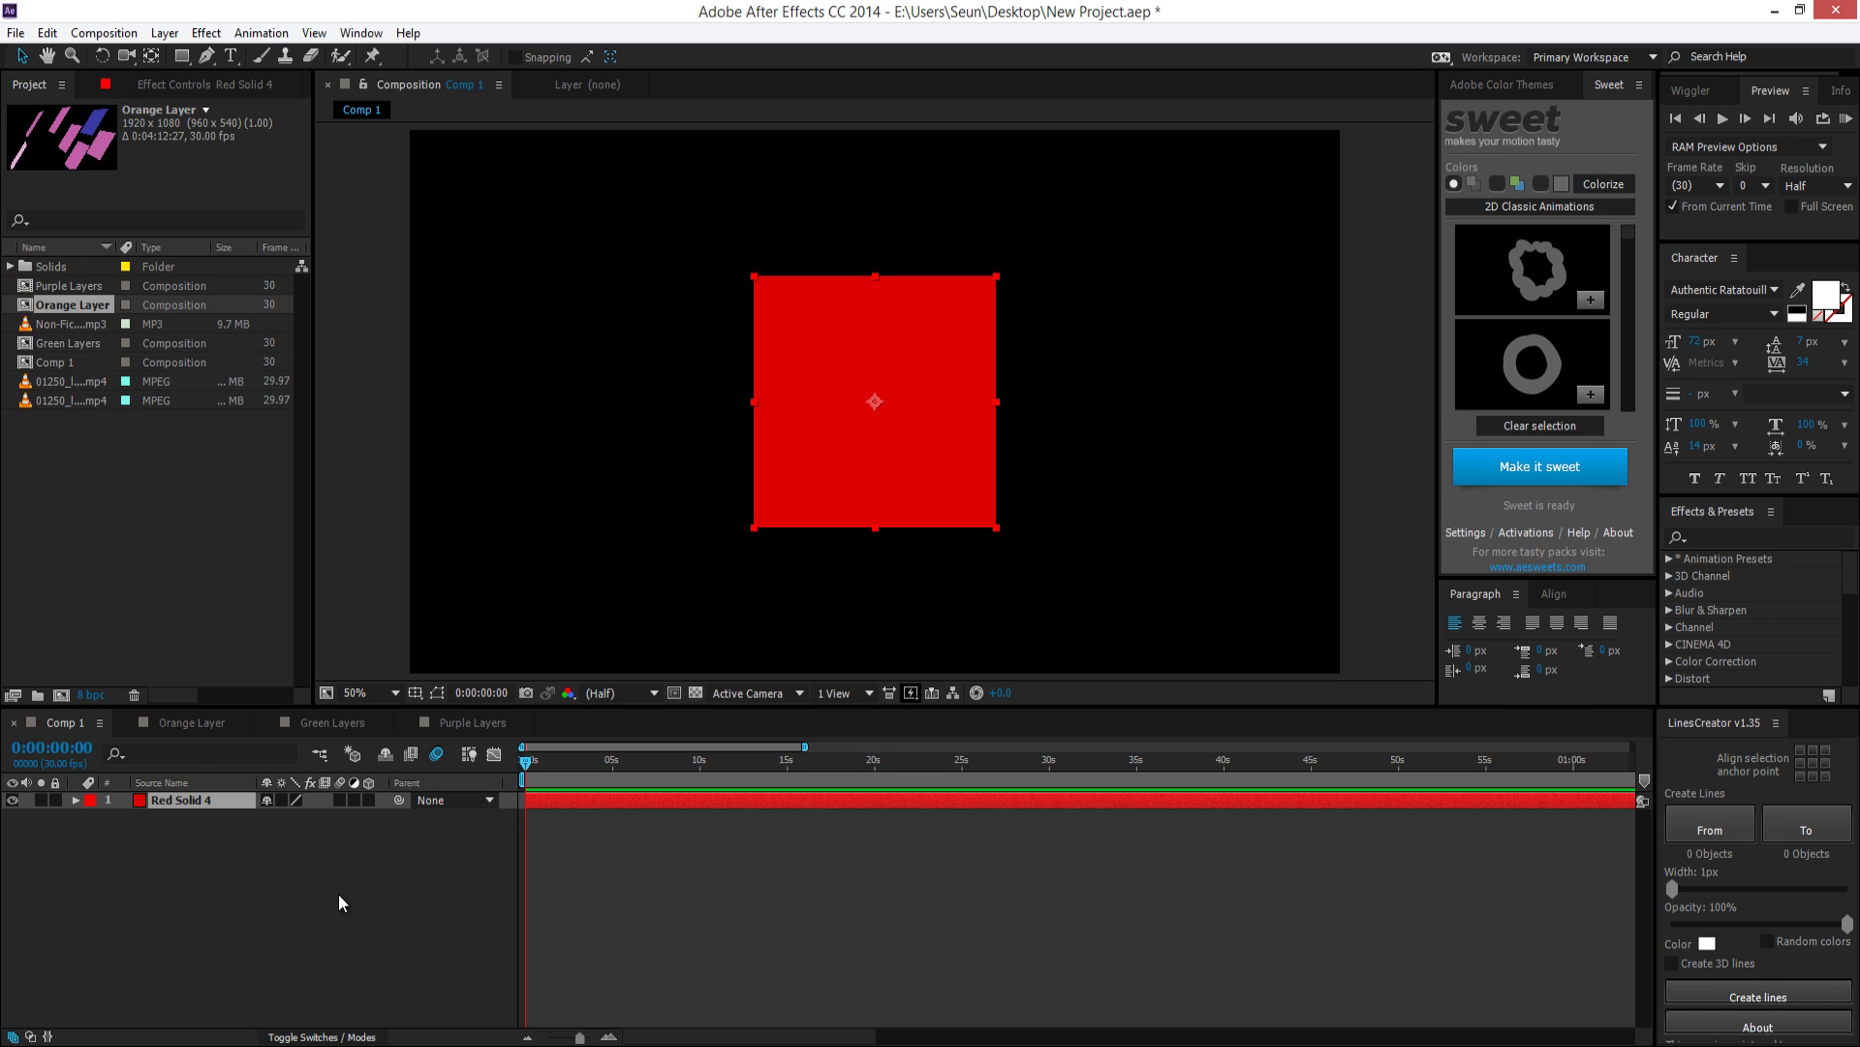
left_click(339, 894)
left_click(189, 801)
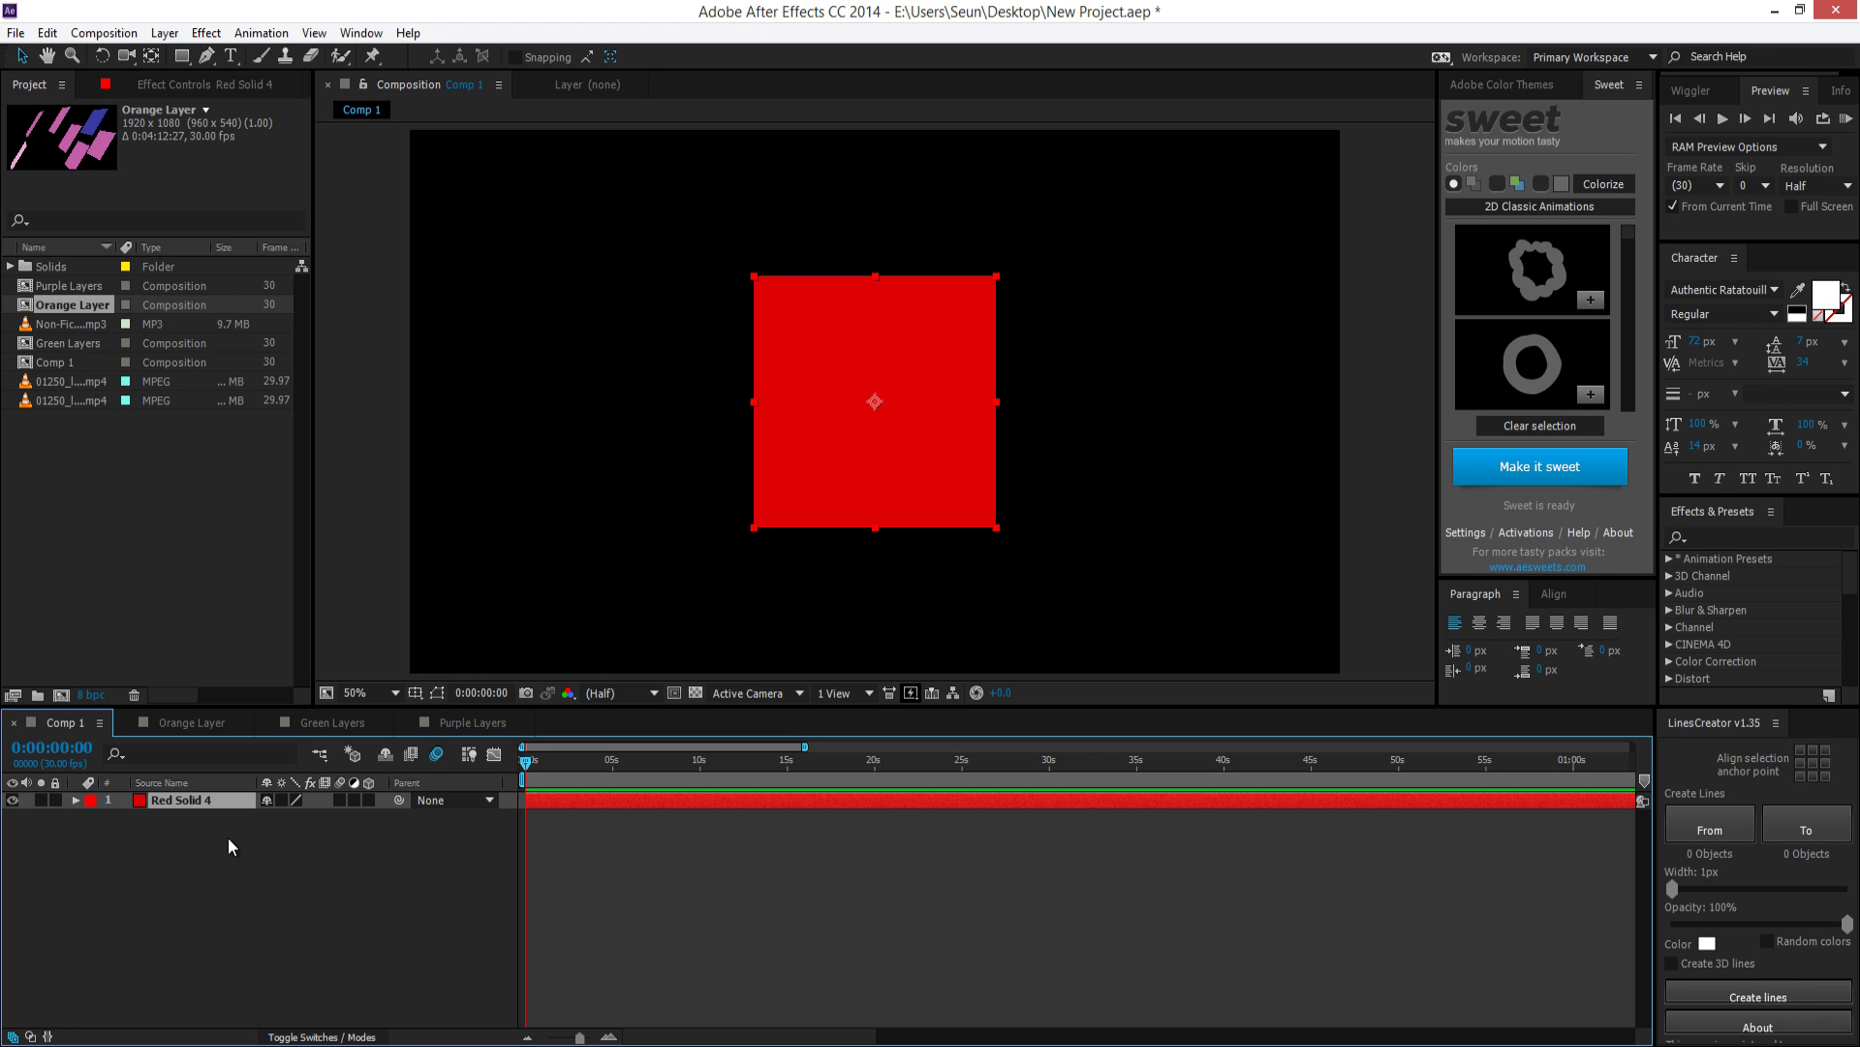
left_click(306, 925)
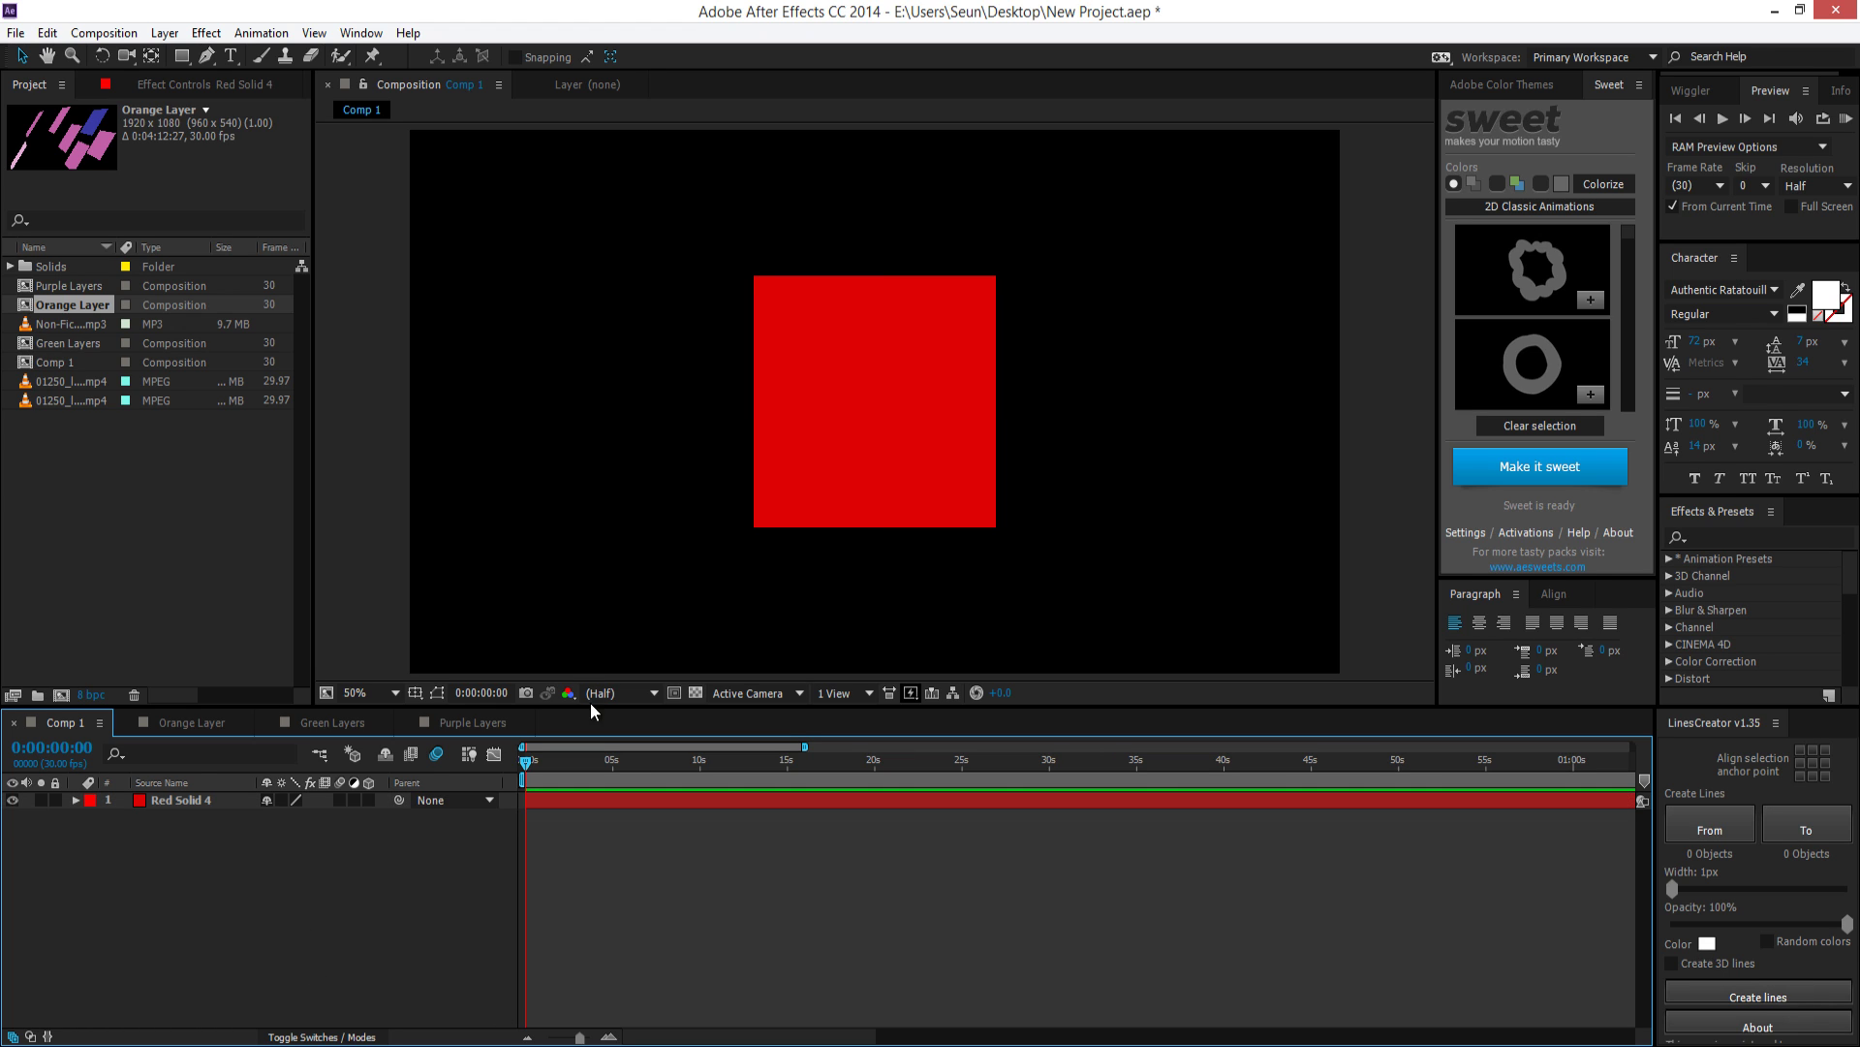
left_click(190, 802)
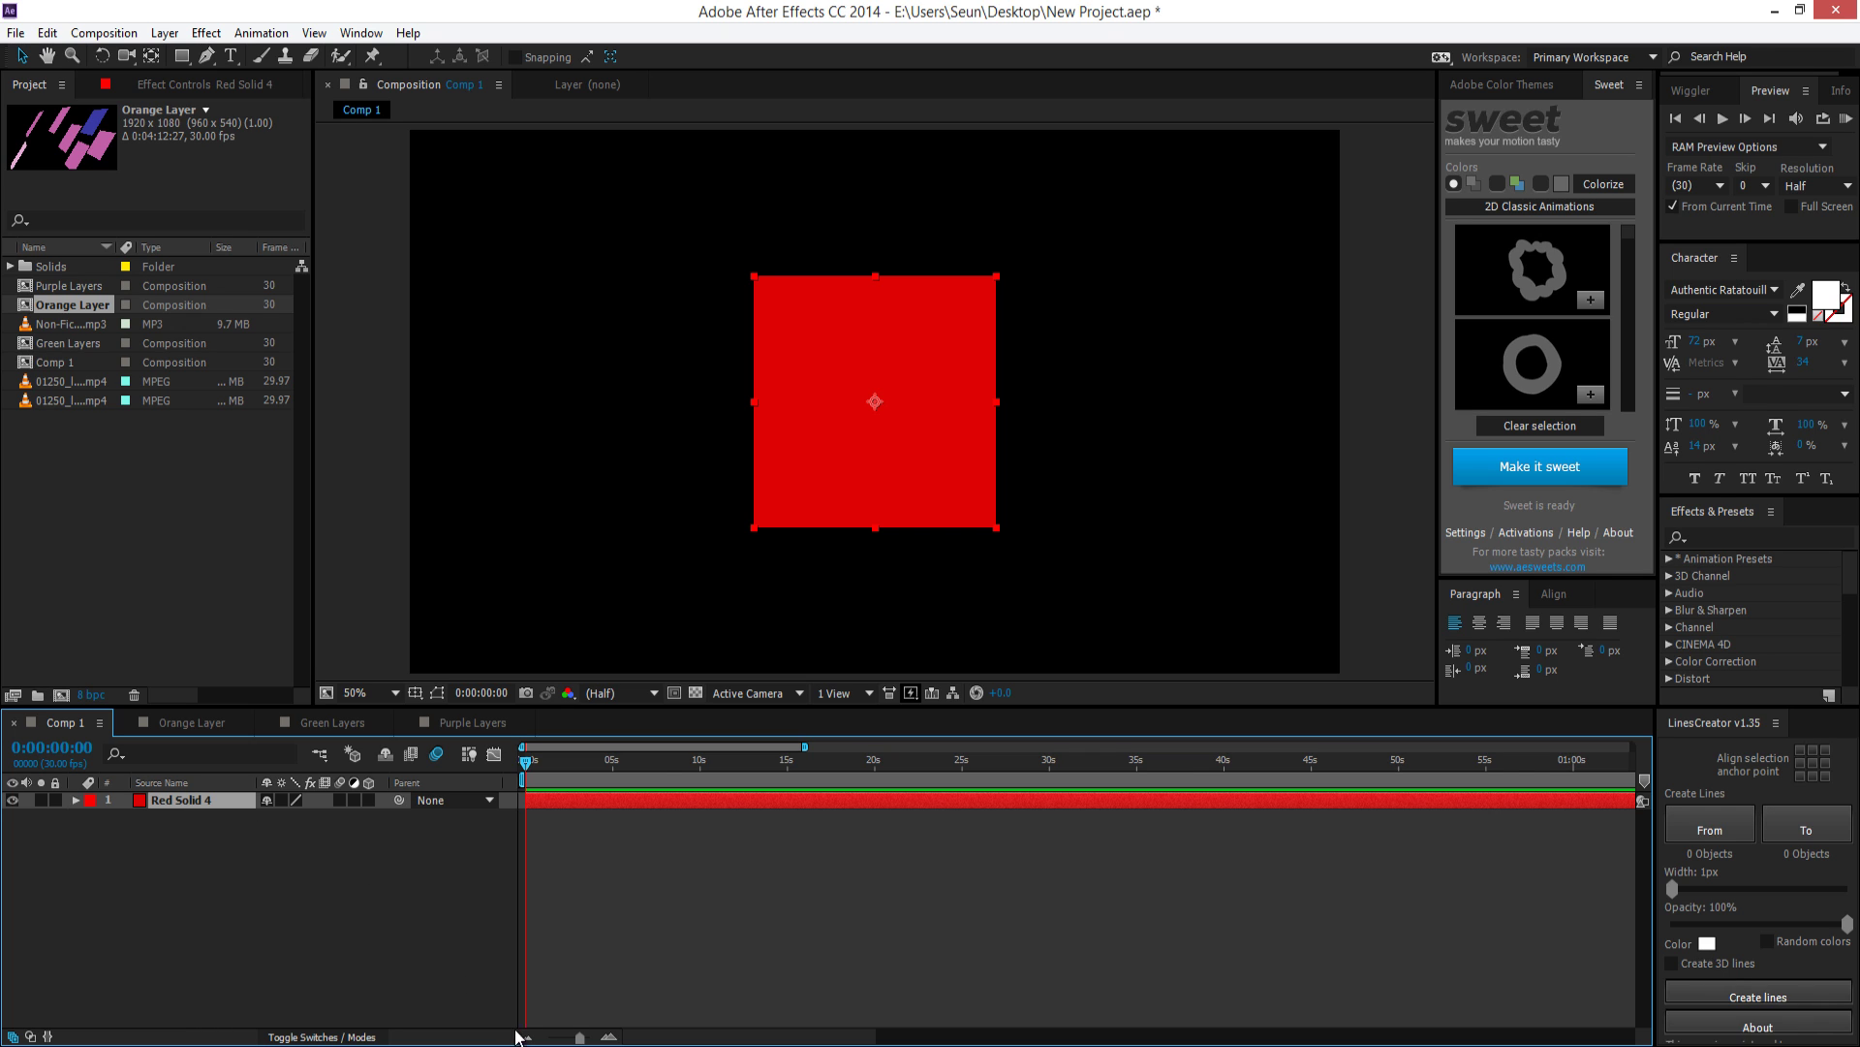
Enable Scale and Rotation keyframing on the Red Solid 4 layer at 0:00:00:00 and reveal both keyframed properties
key("minus")
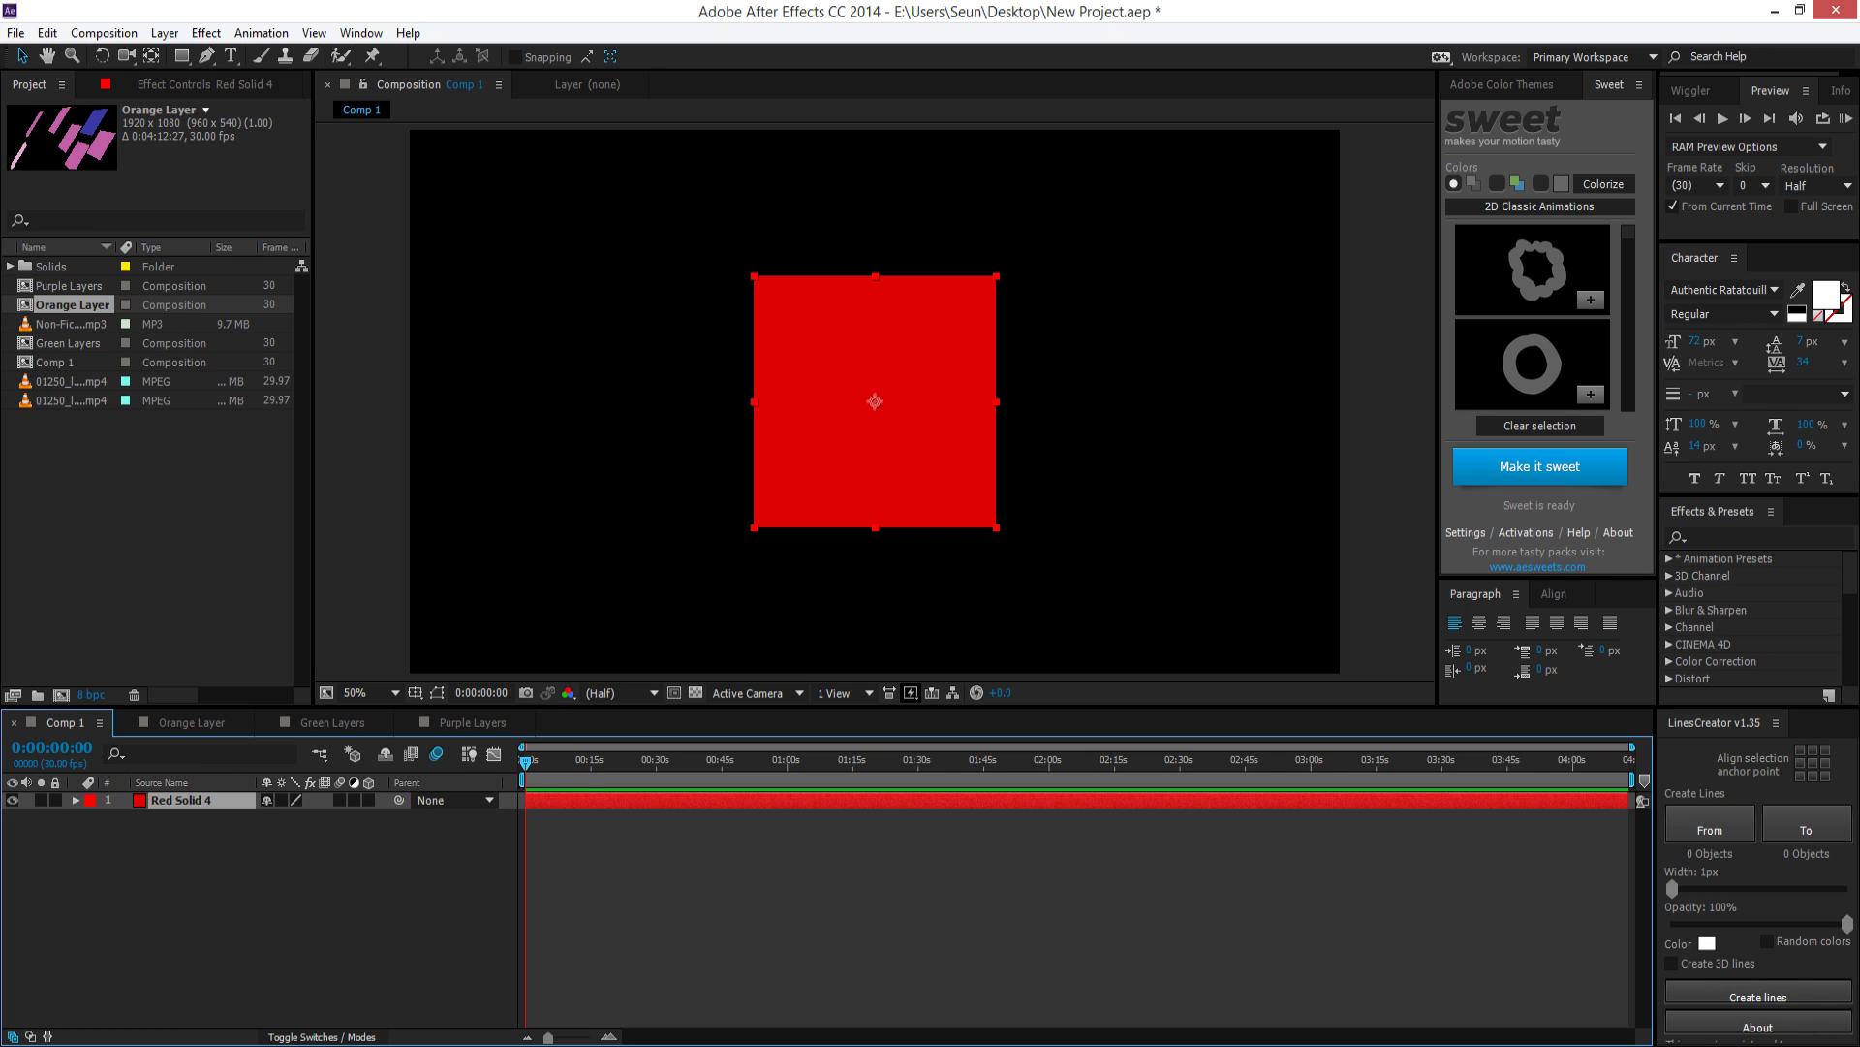
left_click(609, 1037)
left_click(608, 1037)
left_click(609, 1037)
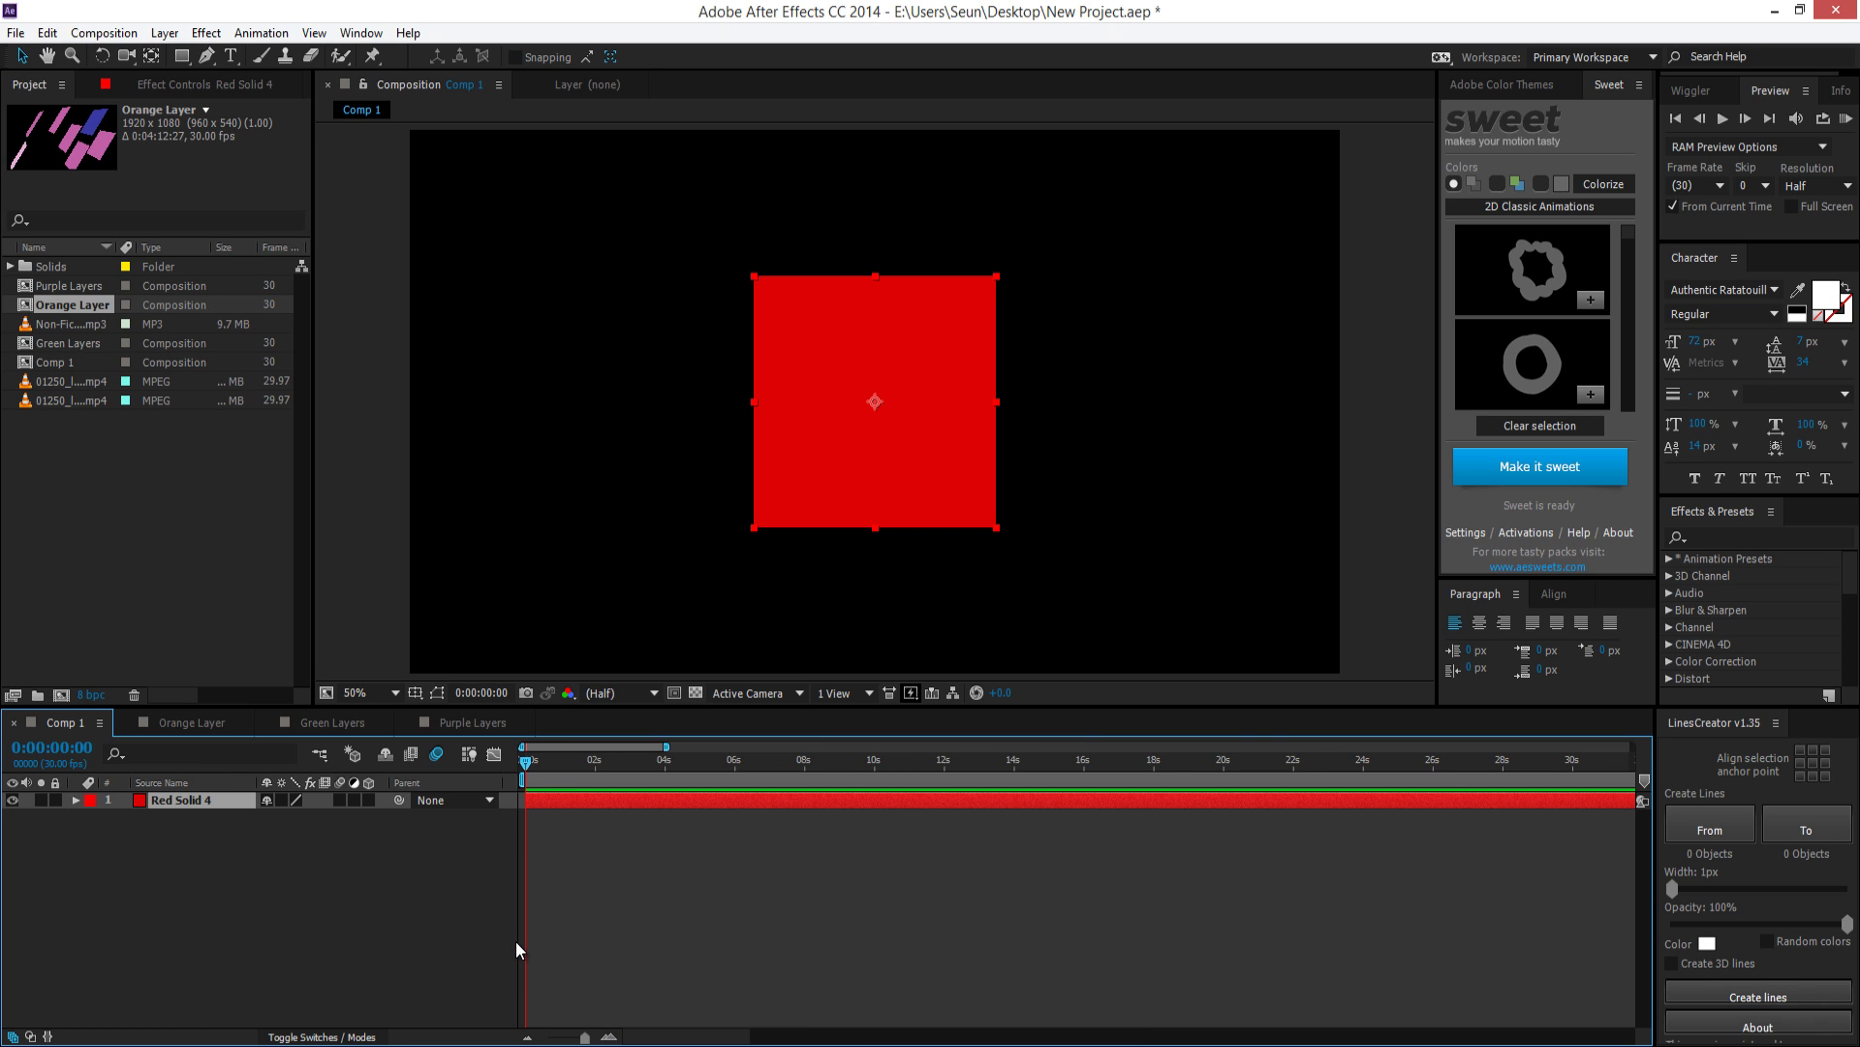
left_click(396, 926)
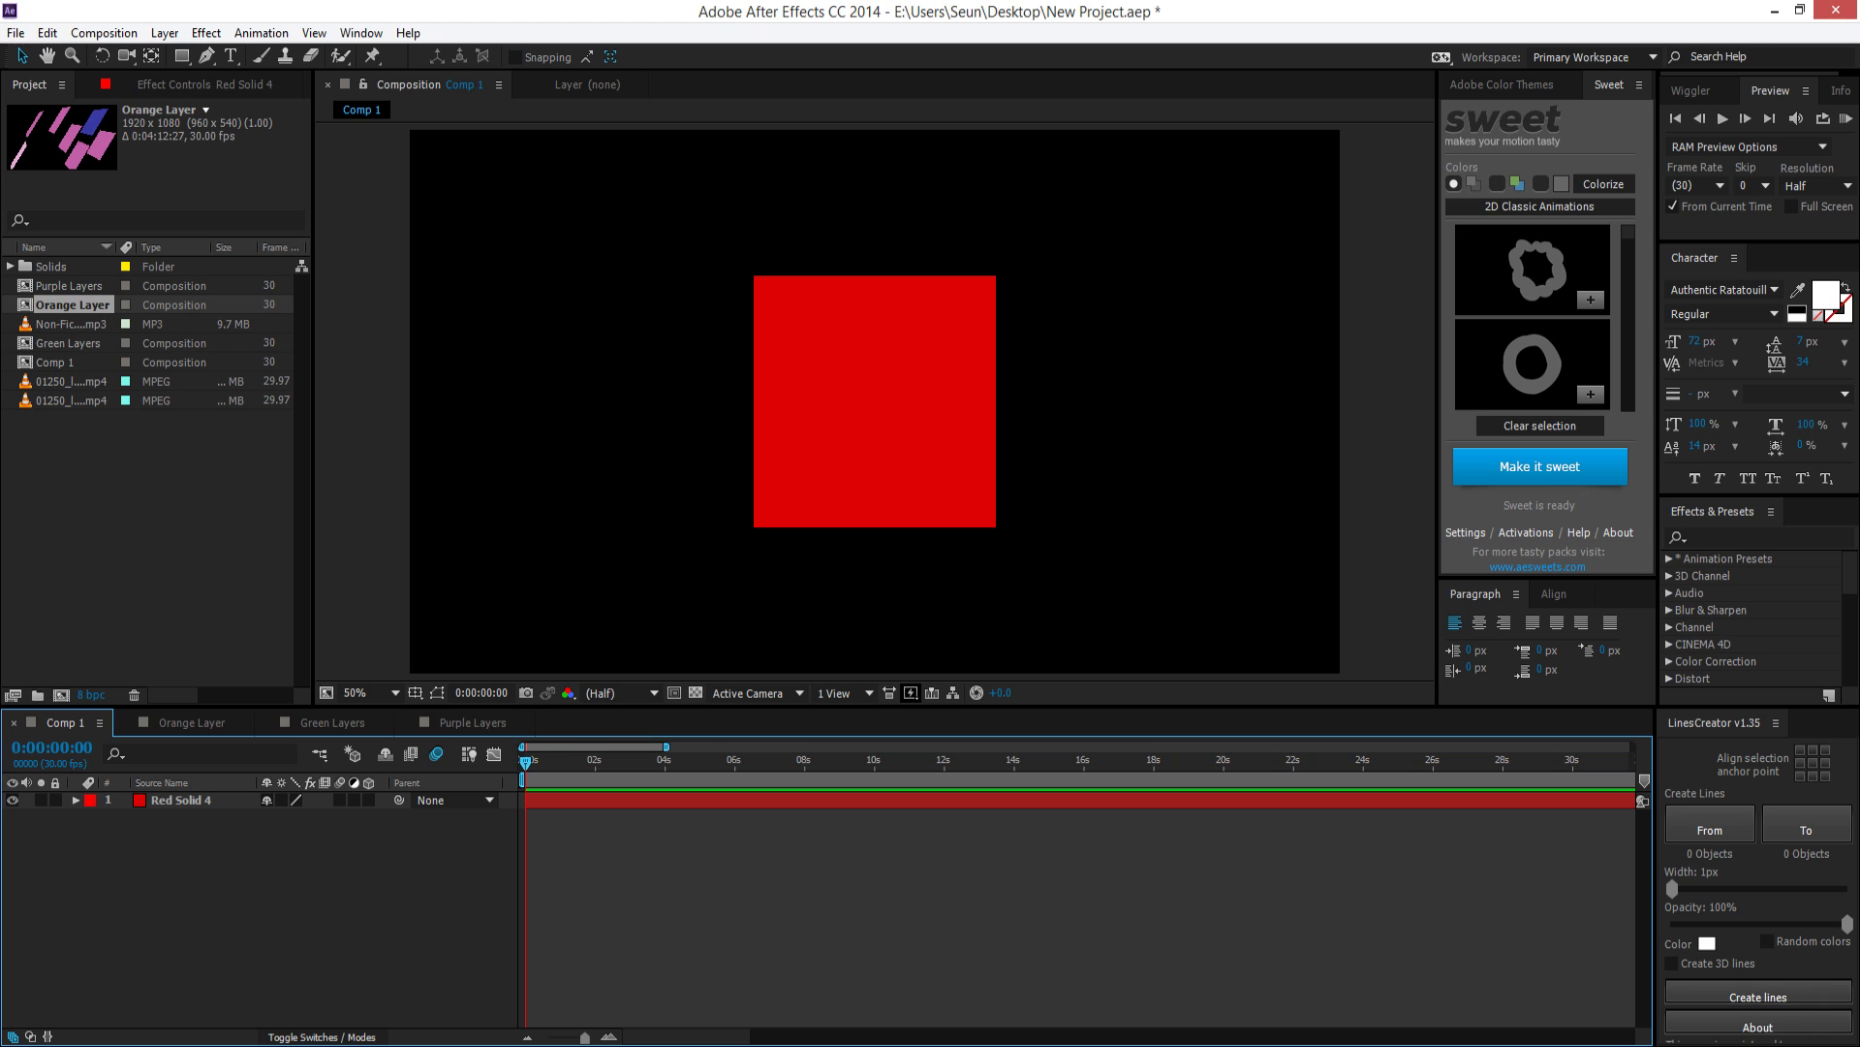
left_click(172, 798)
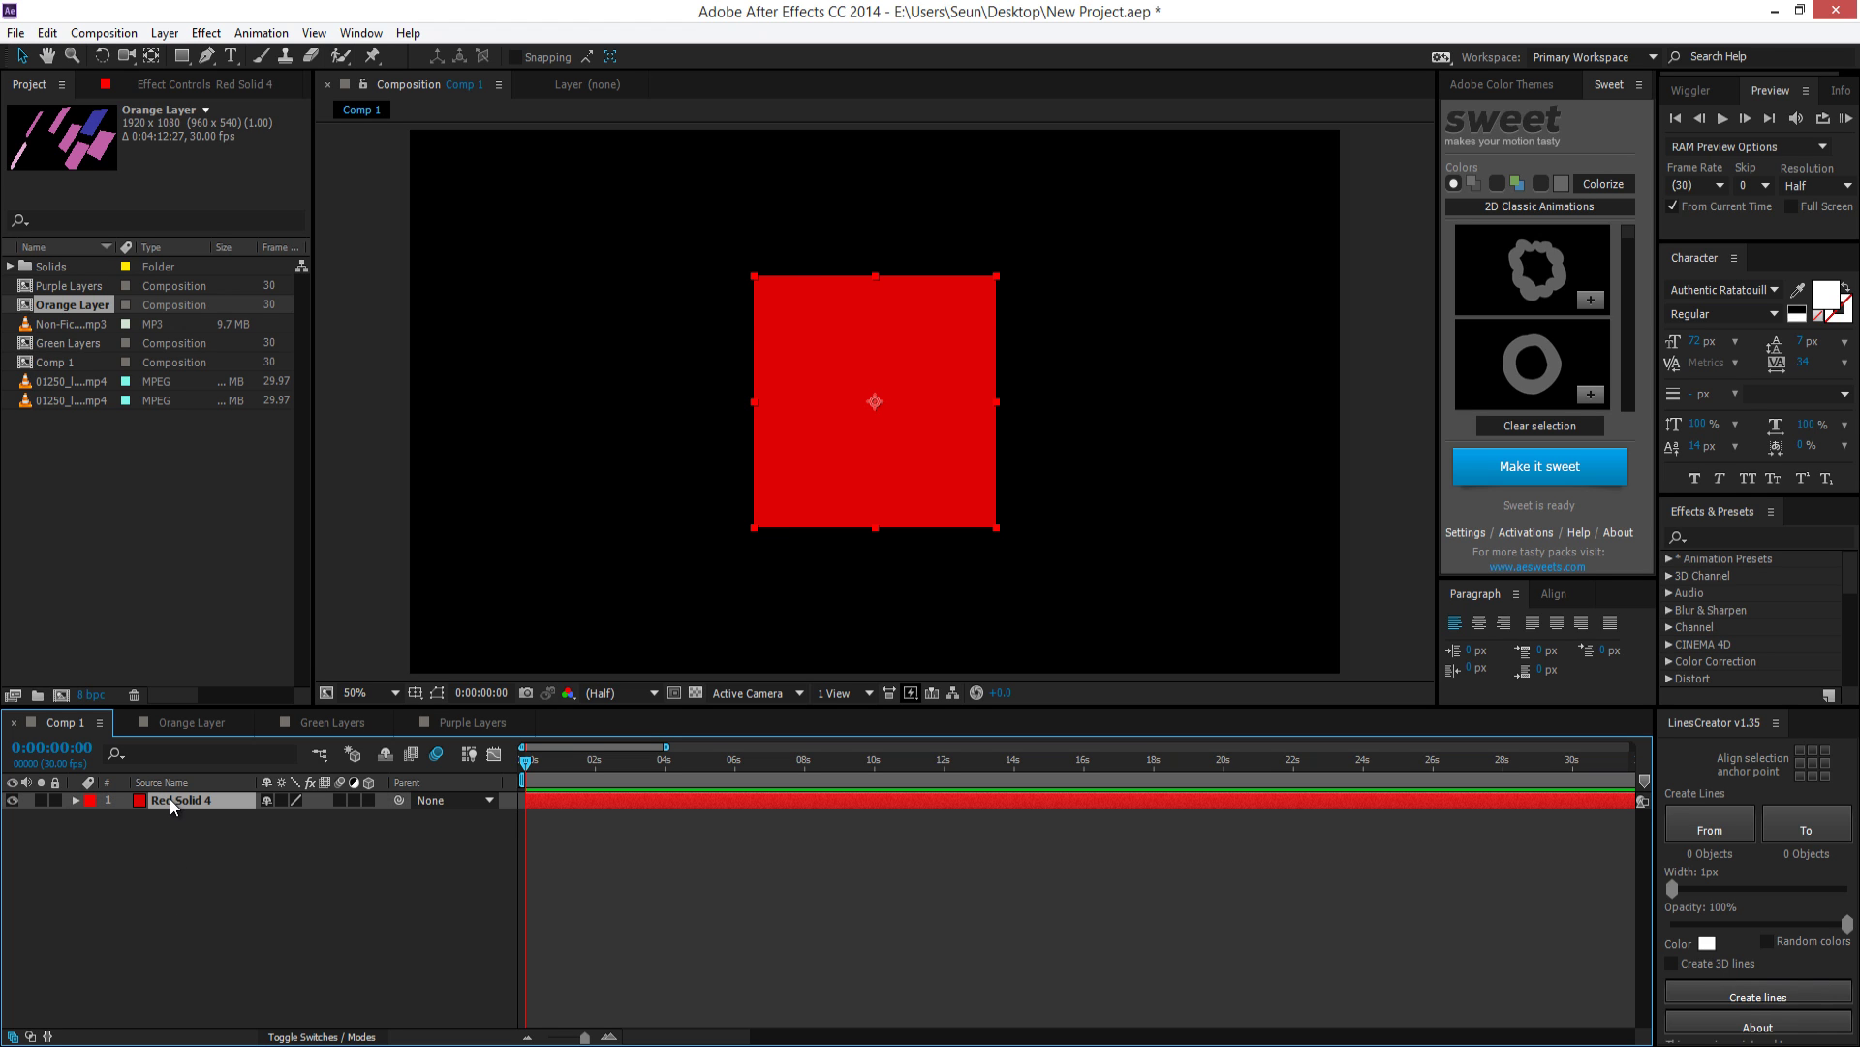
key("s")
left_click(125, 817)
key("r")
left_click(123, 818)
key("u")
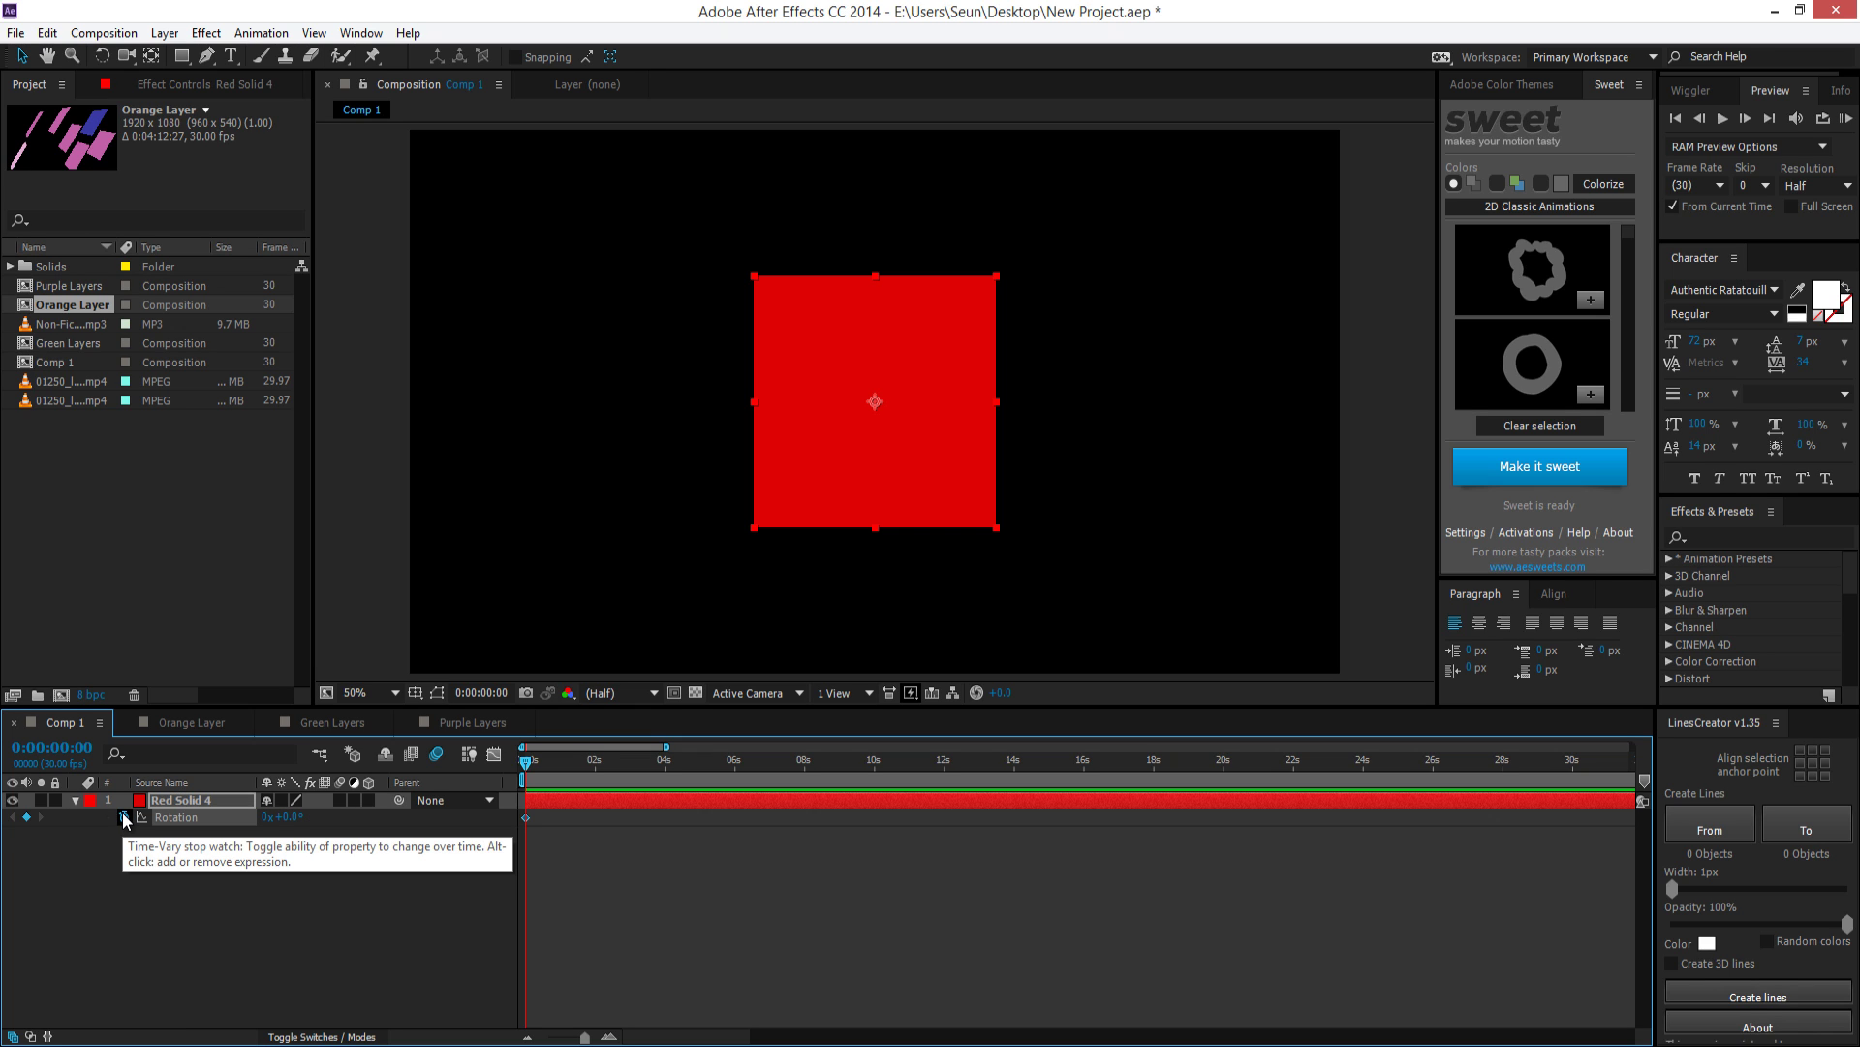
left_click_drag(553, 819, 492, 847)
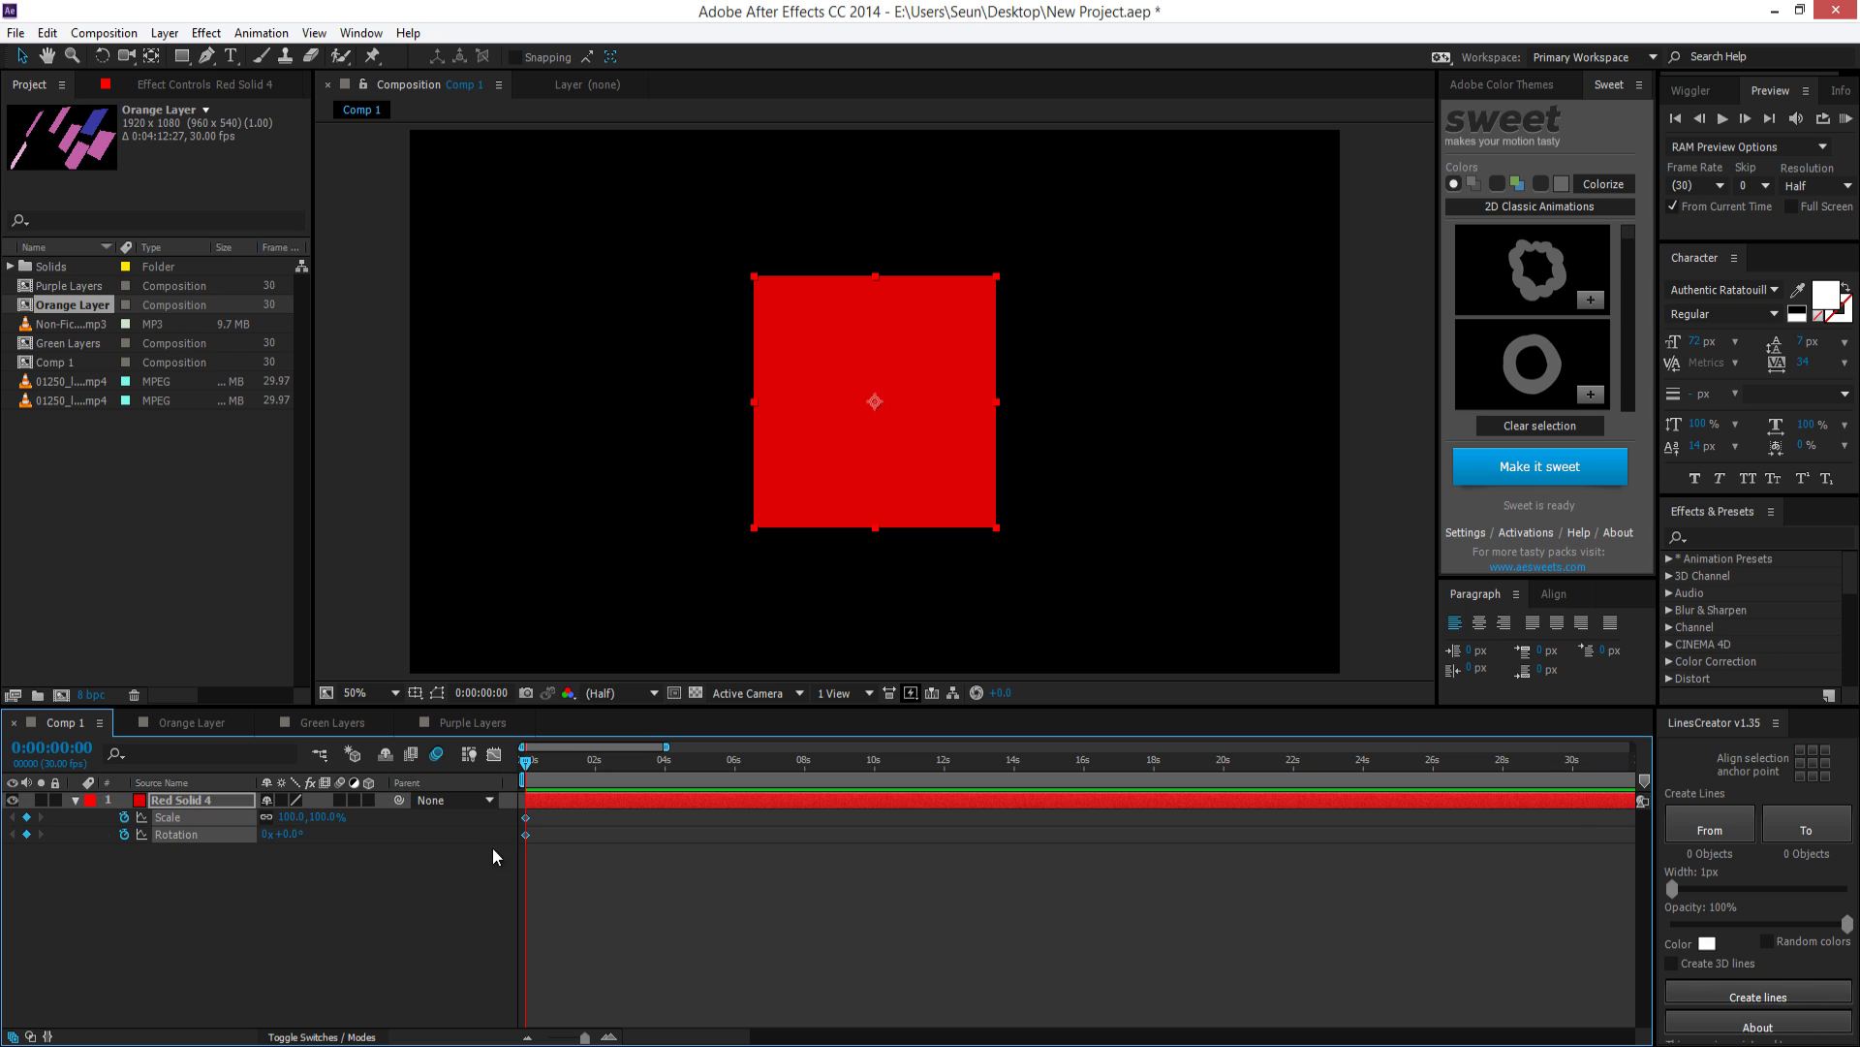
Add Scale and Rotation keyframes to the red solid at 0:00:01:16 and 0:00:02:23
left_click(26, 817)
left_click(26, 835)
left_click(26, 817)
left_click(26, 834)
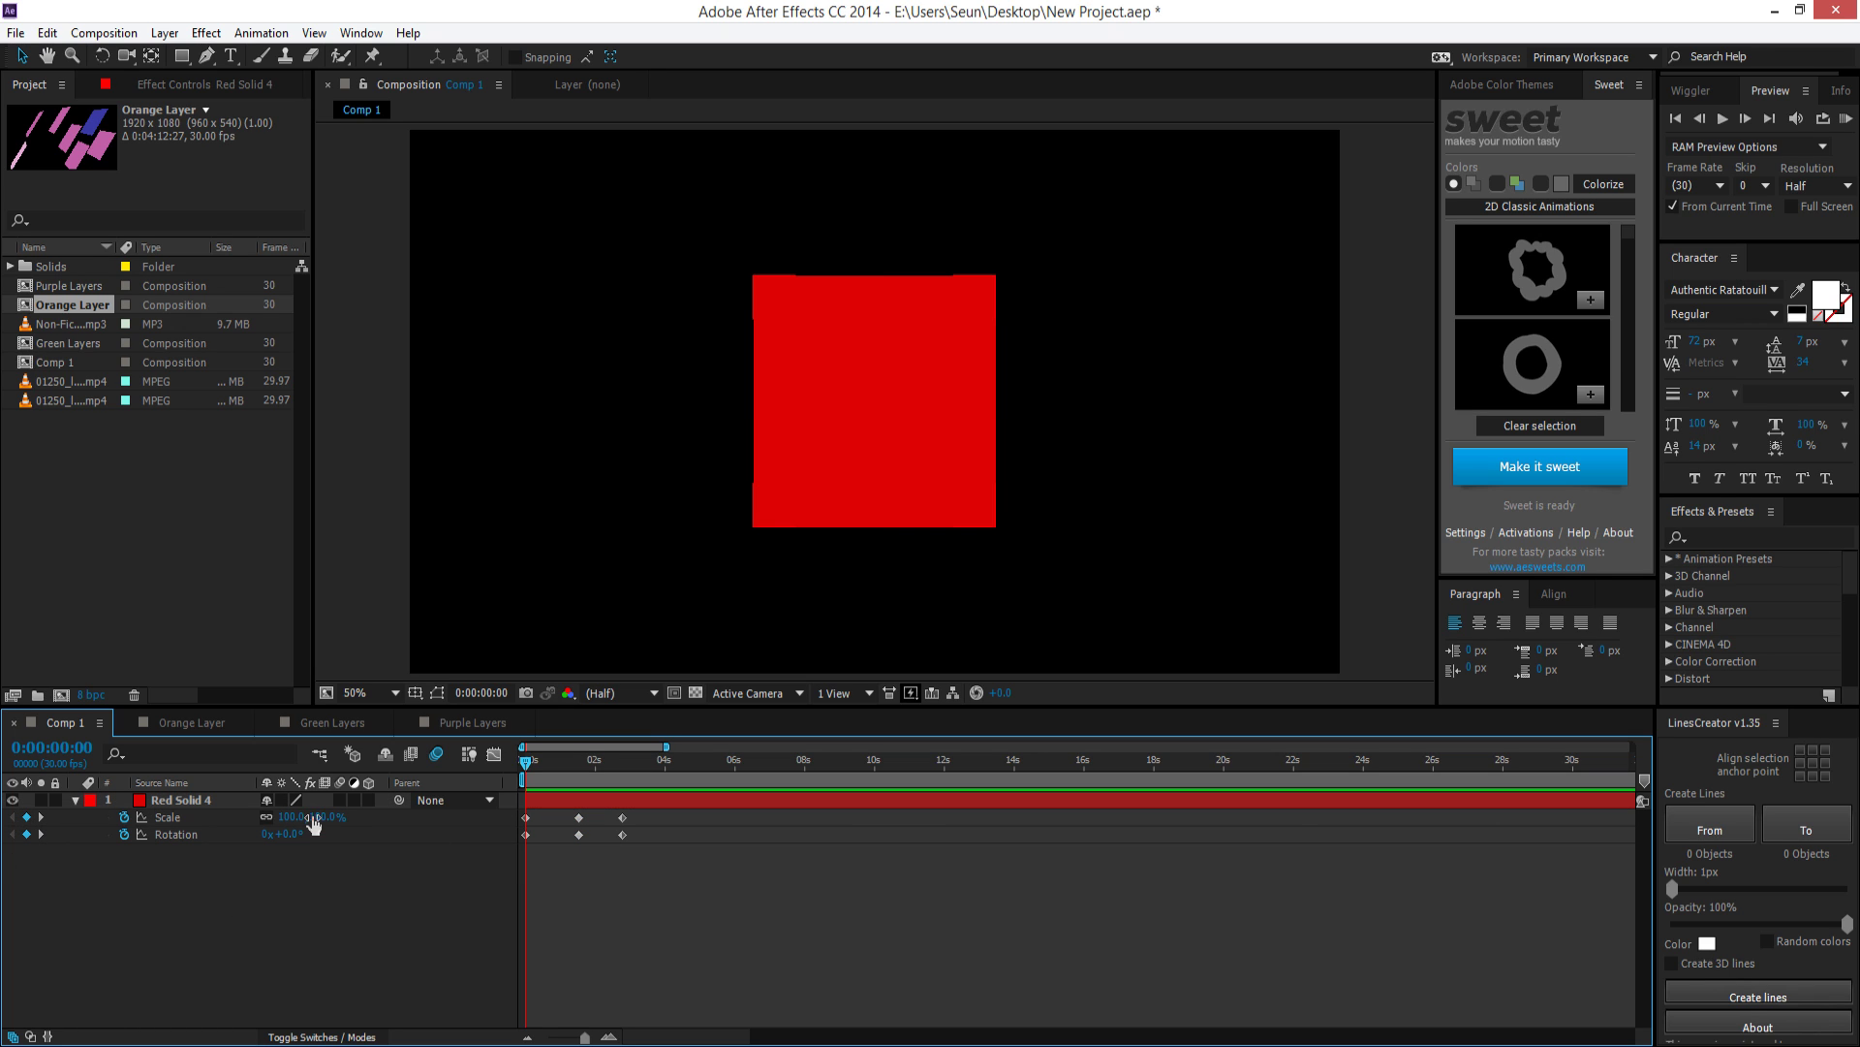
Set the solid's Scale to about 121% at the middle keyframe and 0% at the first and last keyframes
left_click(580, 764)
left_click_drag(344, 824, 364, 835)
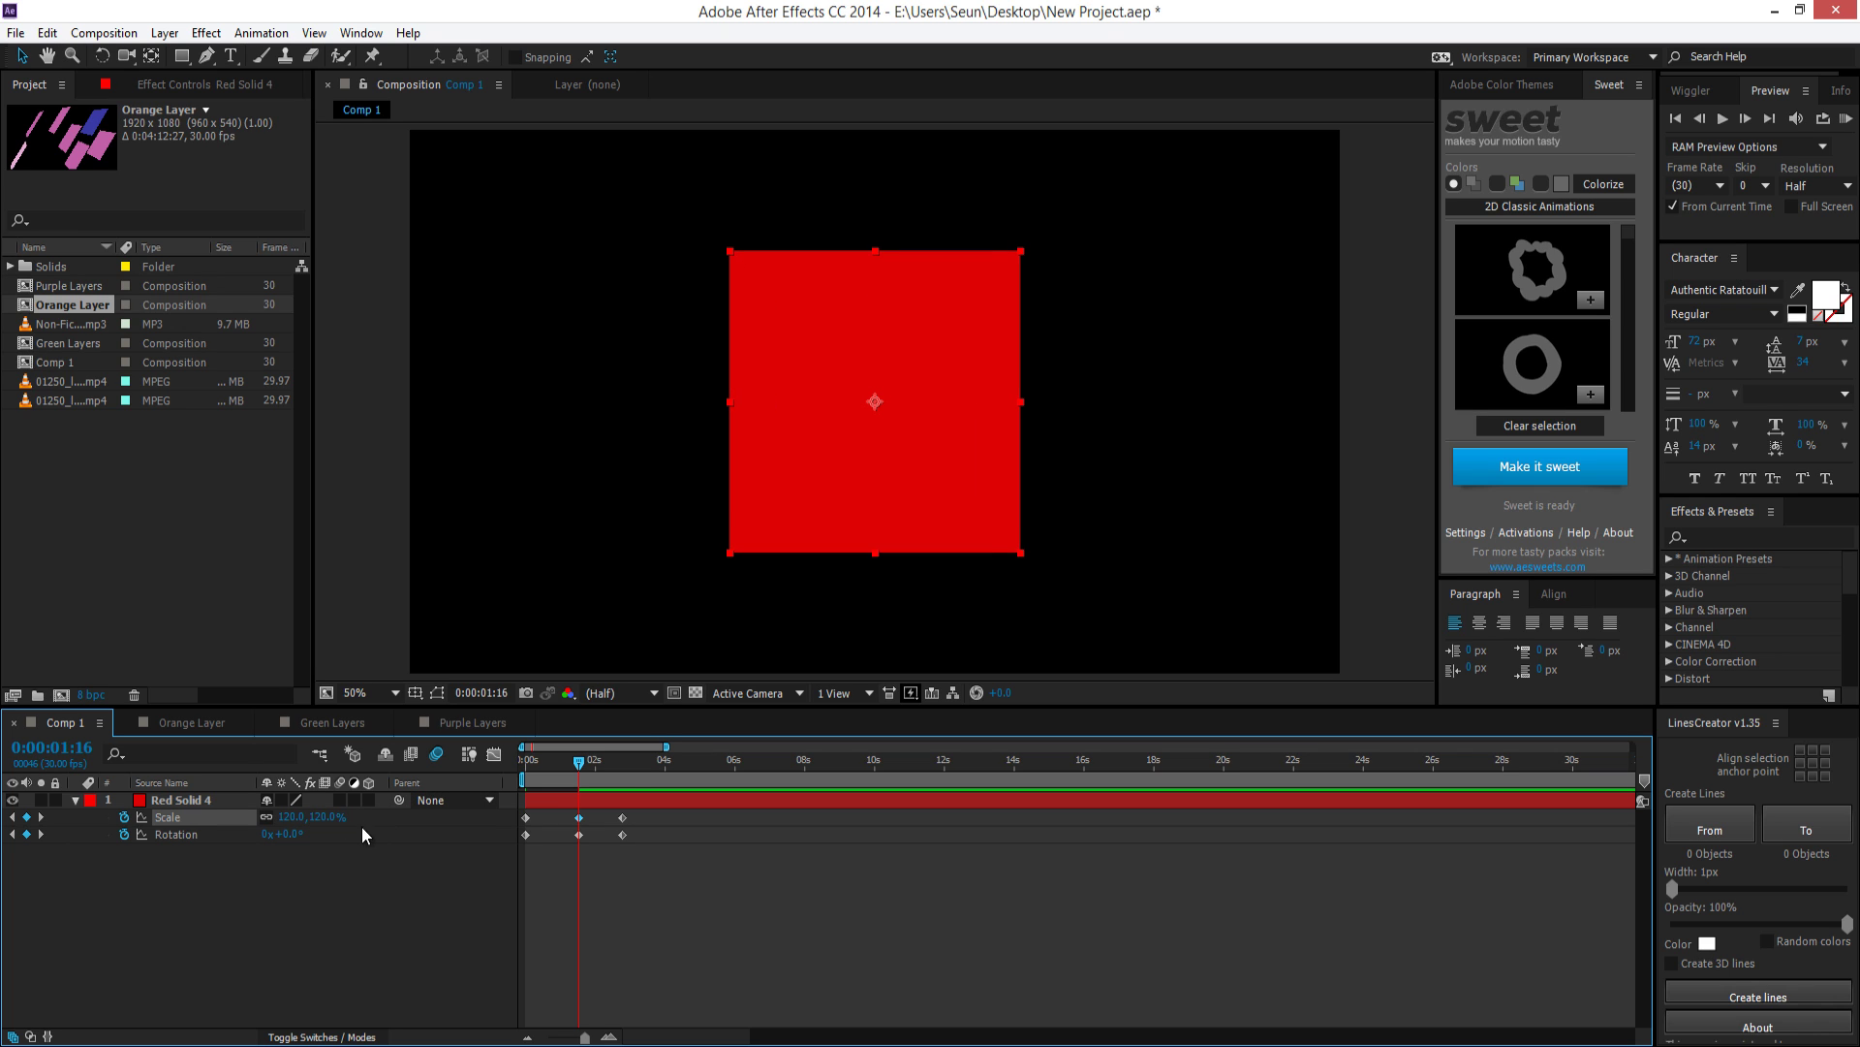
left_click(621, 765)
left_click(339, 814)
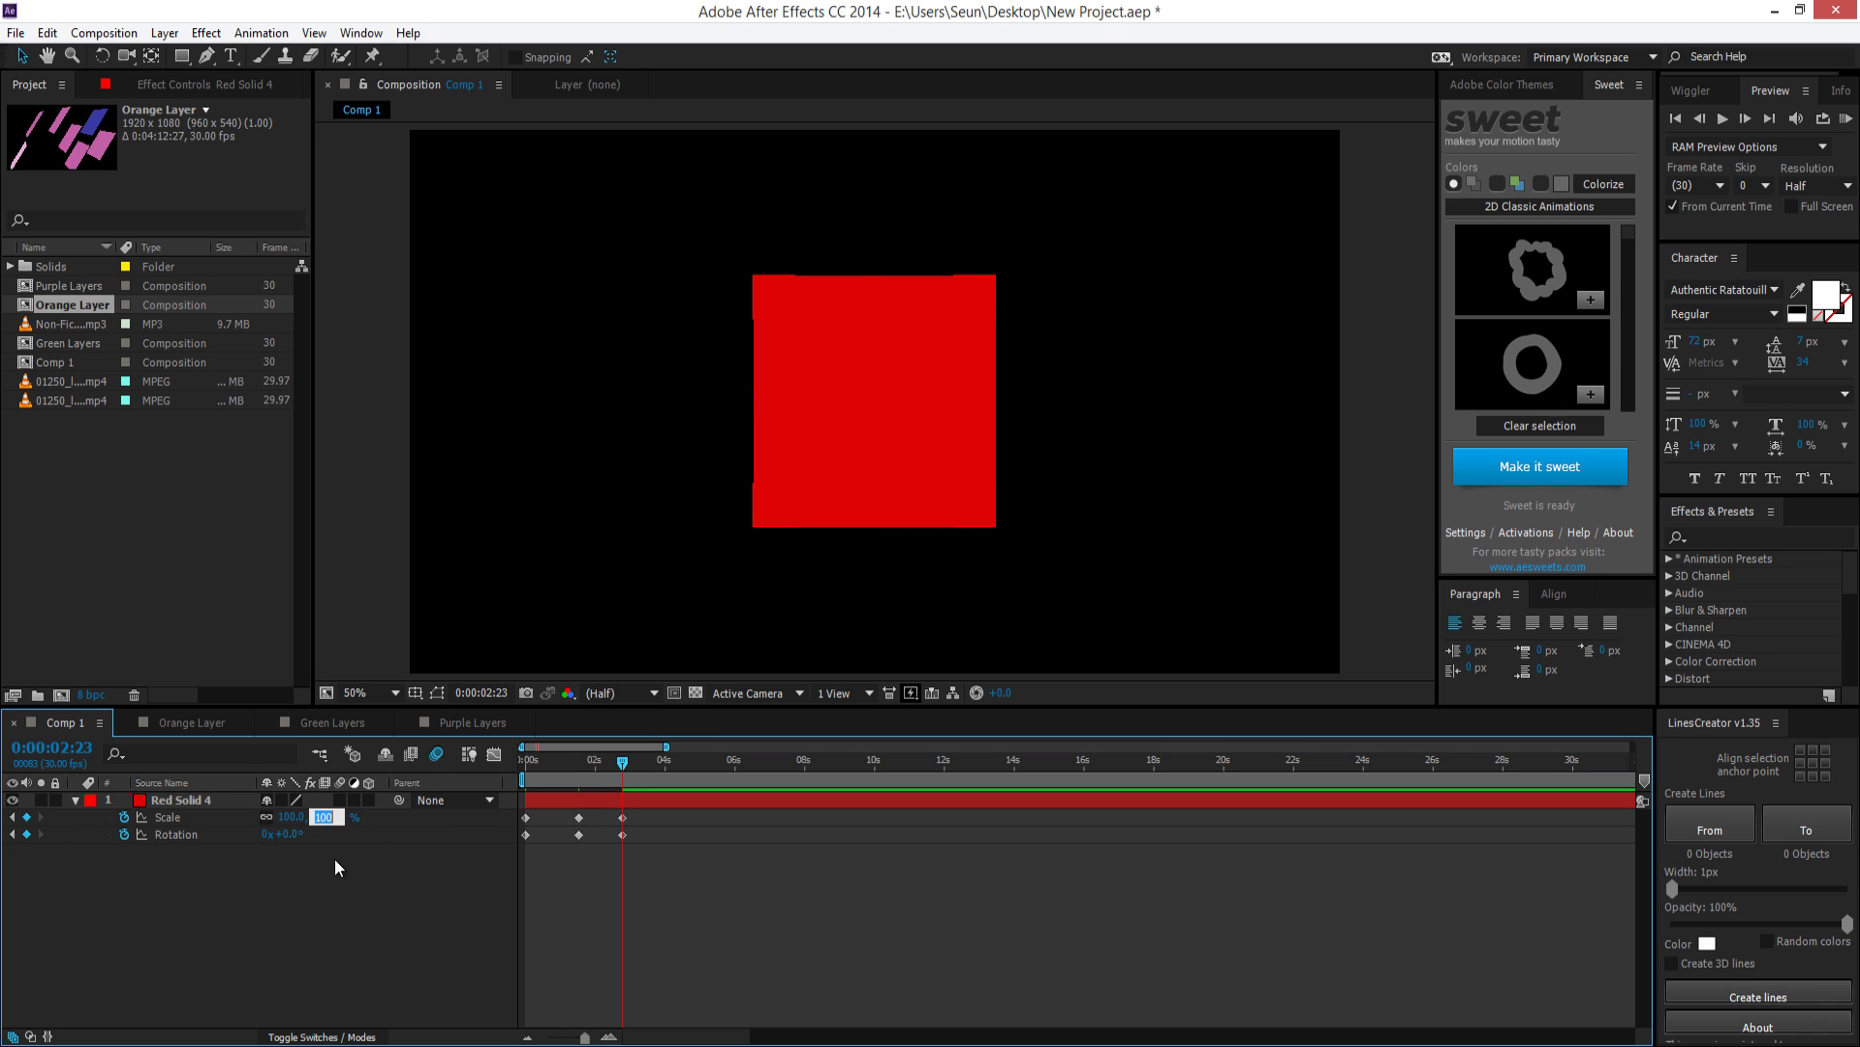
type("0")
key("Return")
Rotate the solid at the 0:00:01:16 keyframe and preview the animation from the start
left_click_drag(593, 770, 579, 765)
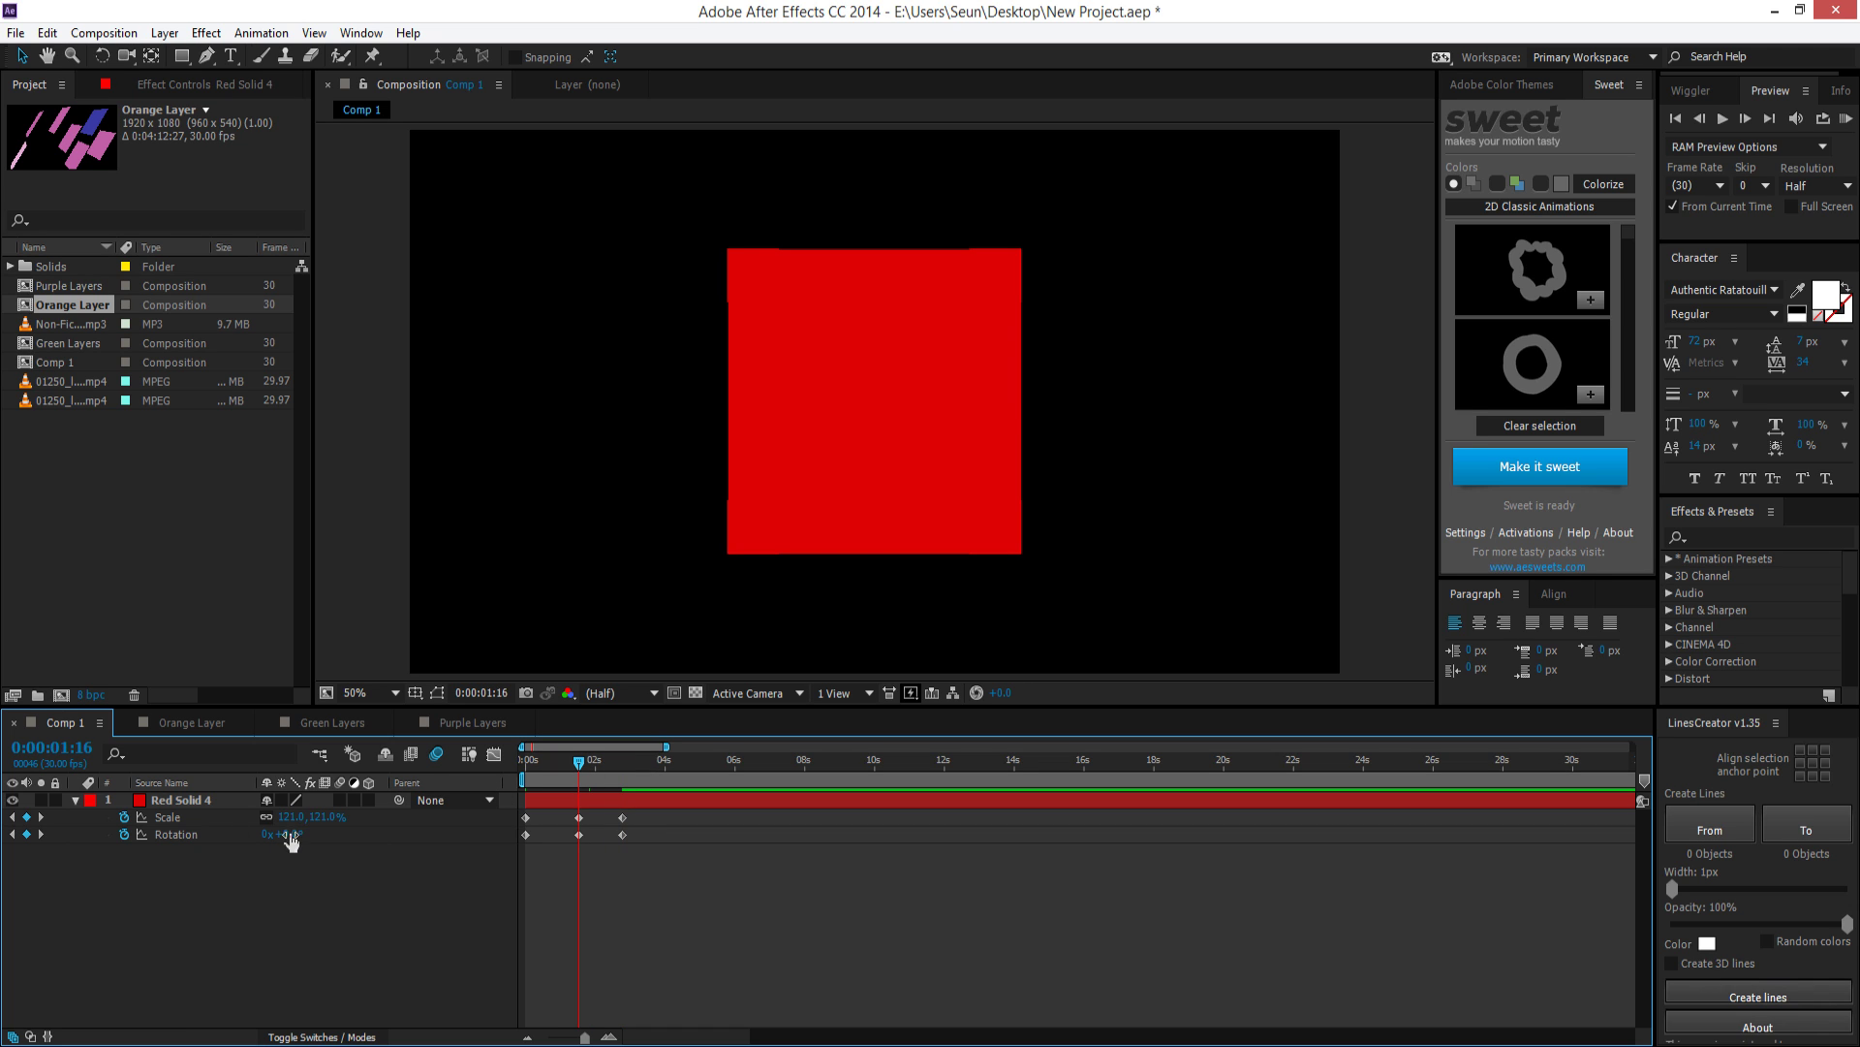
left_click_drag(288, 834, 594, 932)
left_click(589, 922)
left_click(527, 765)
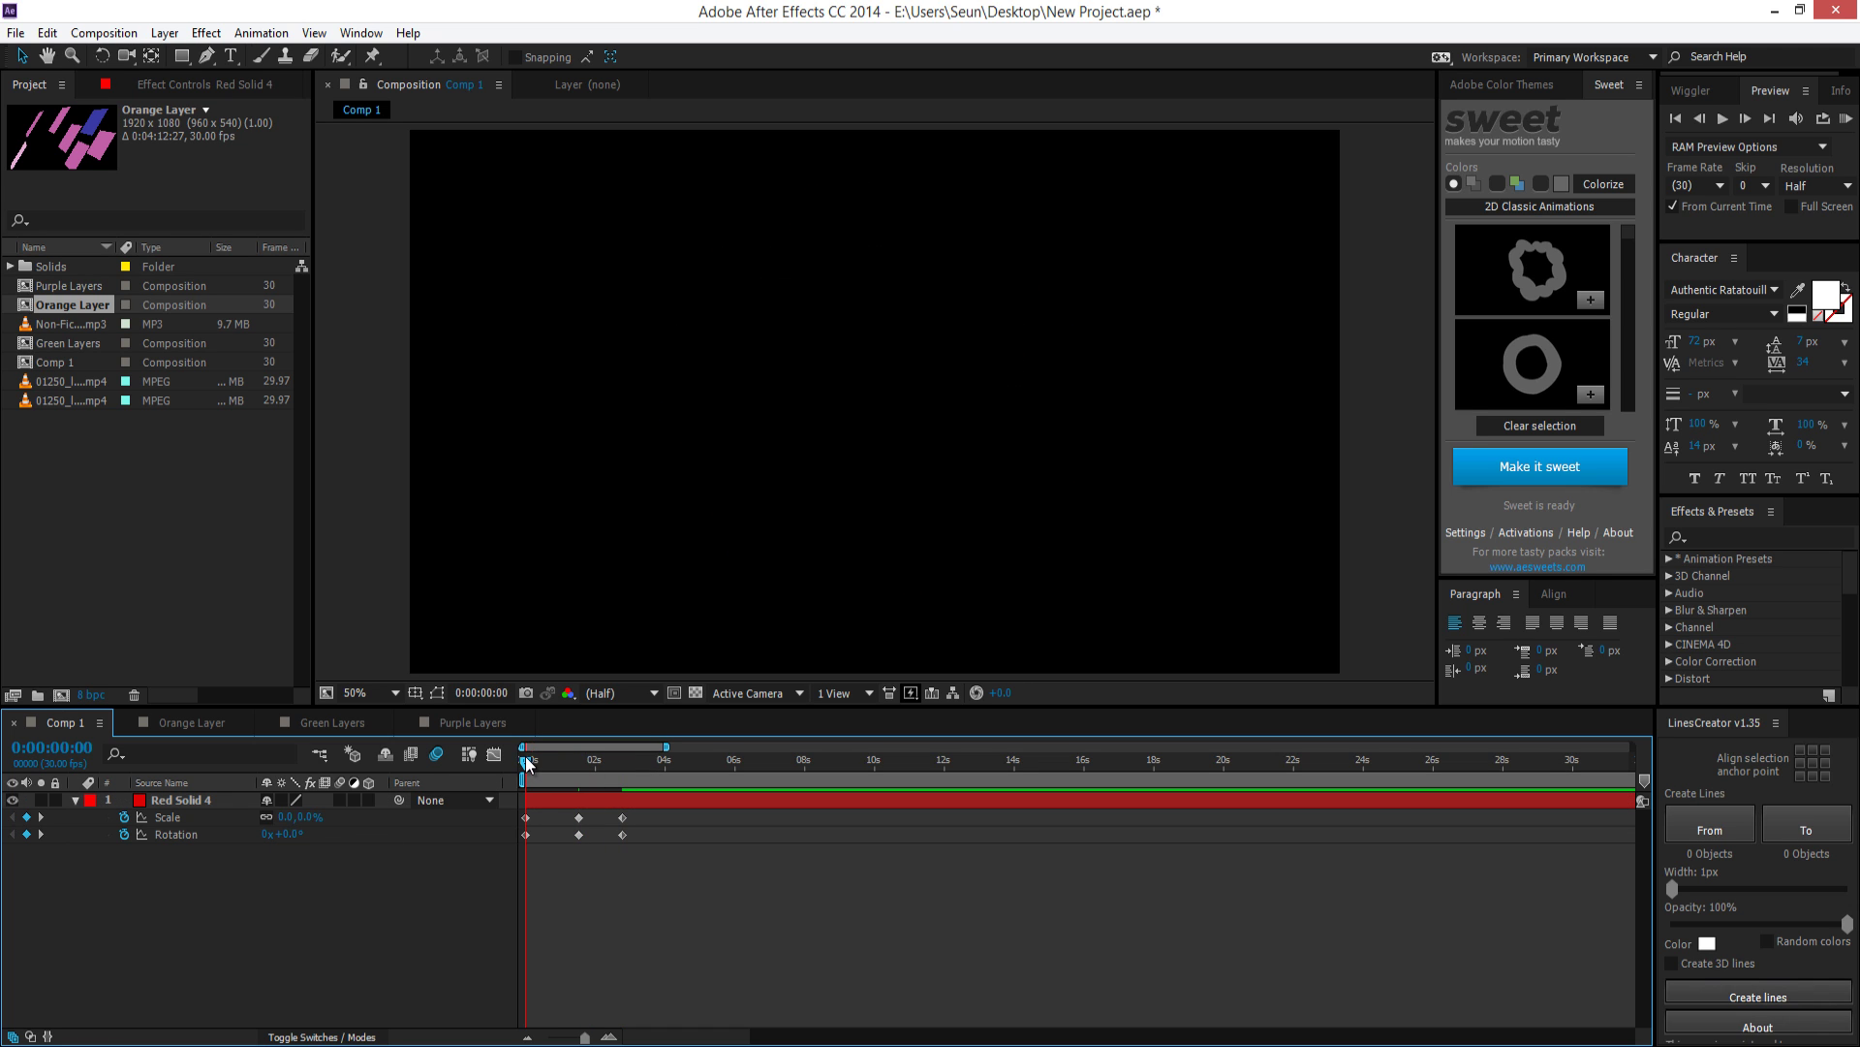
left_click_drag(527, 766, 455, 874)
Select all the solid's Scale and Rotation keyframes and begin saving them as an animation preset named "scale rotate"
left_click_drag(739, 824, 192, 905)
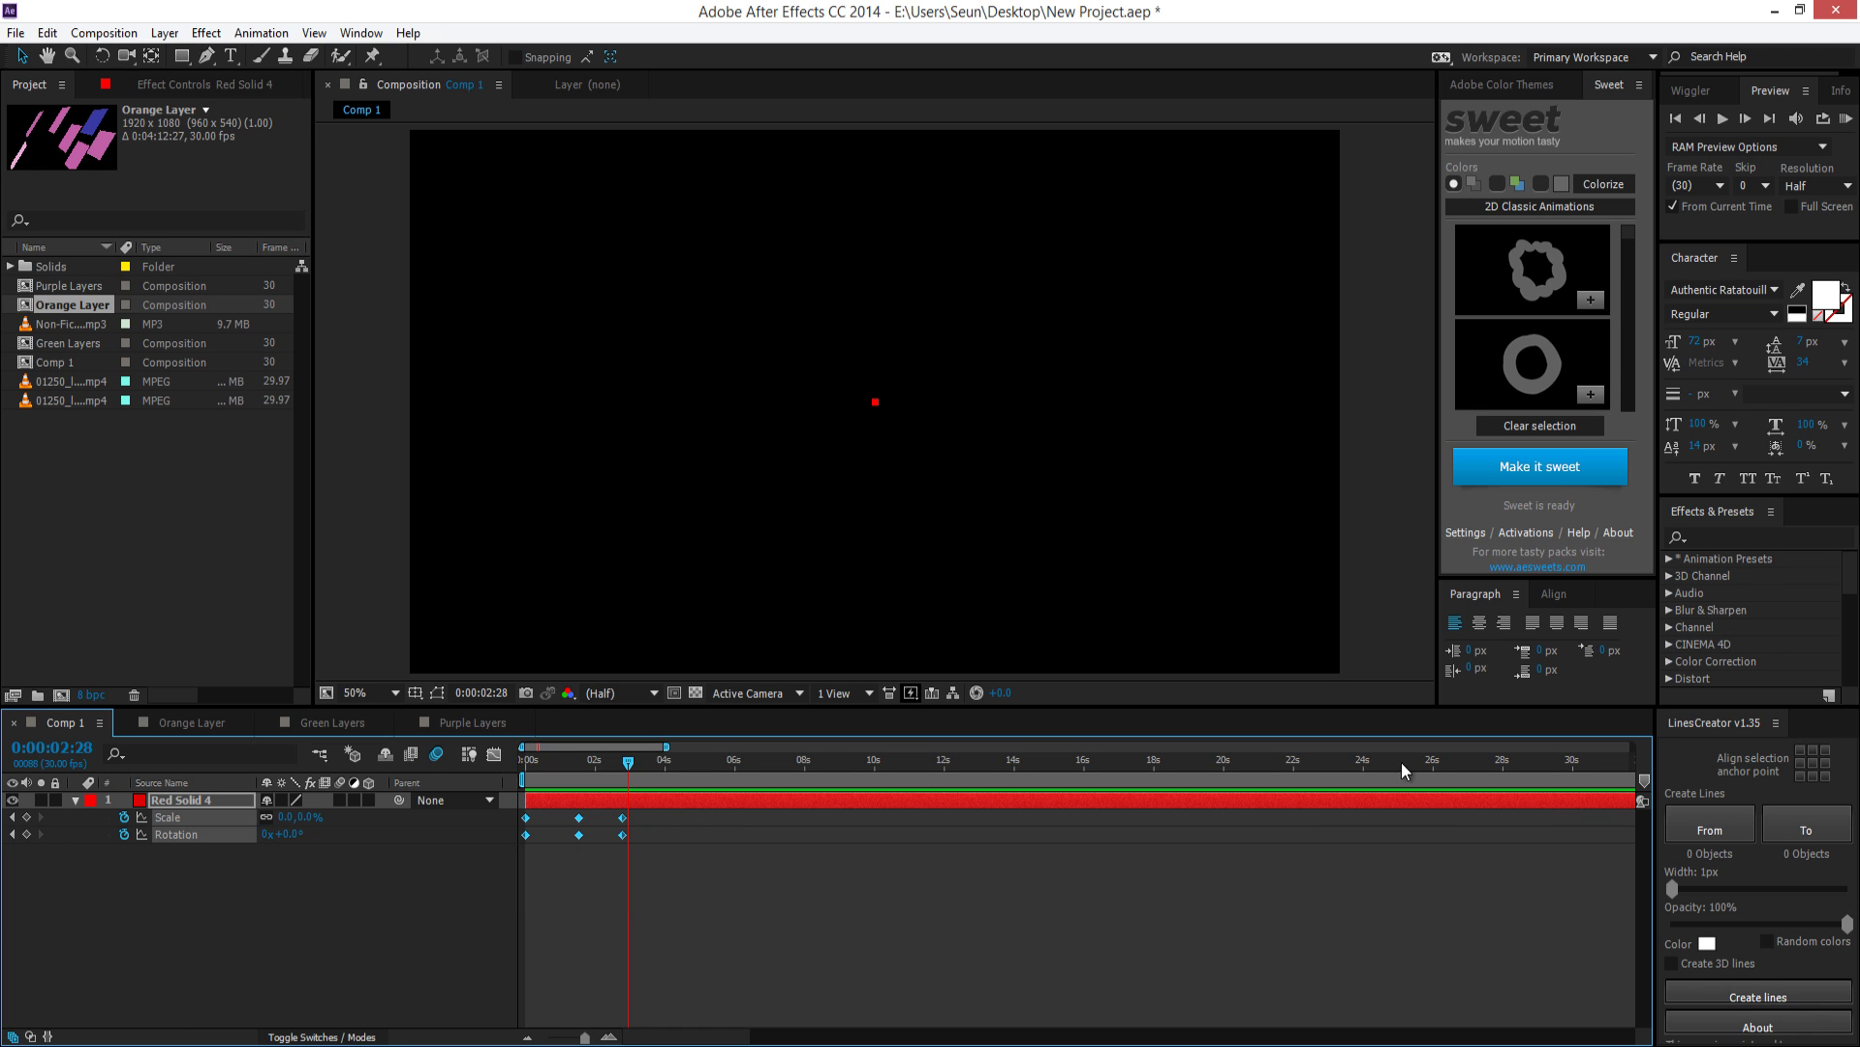
left_click(261, 33)
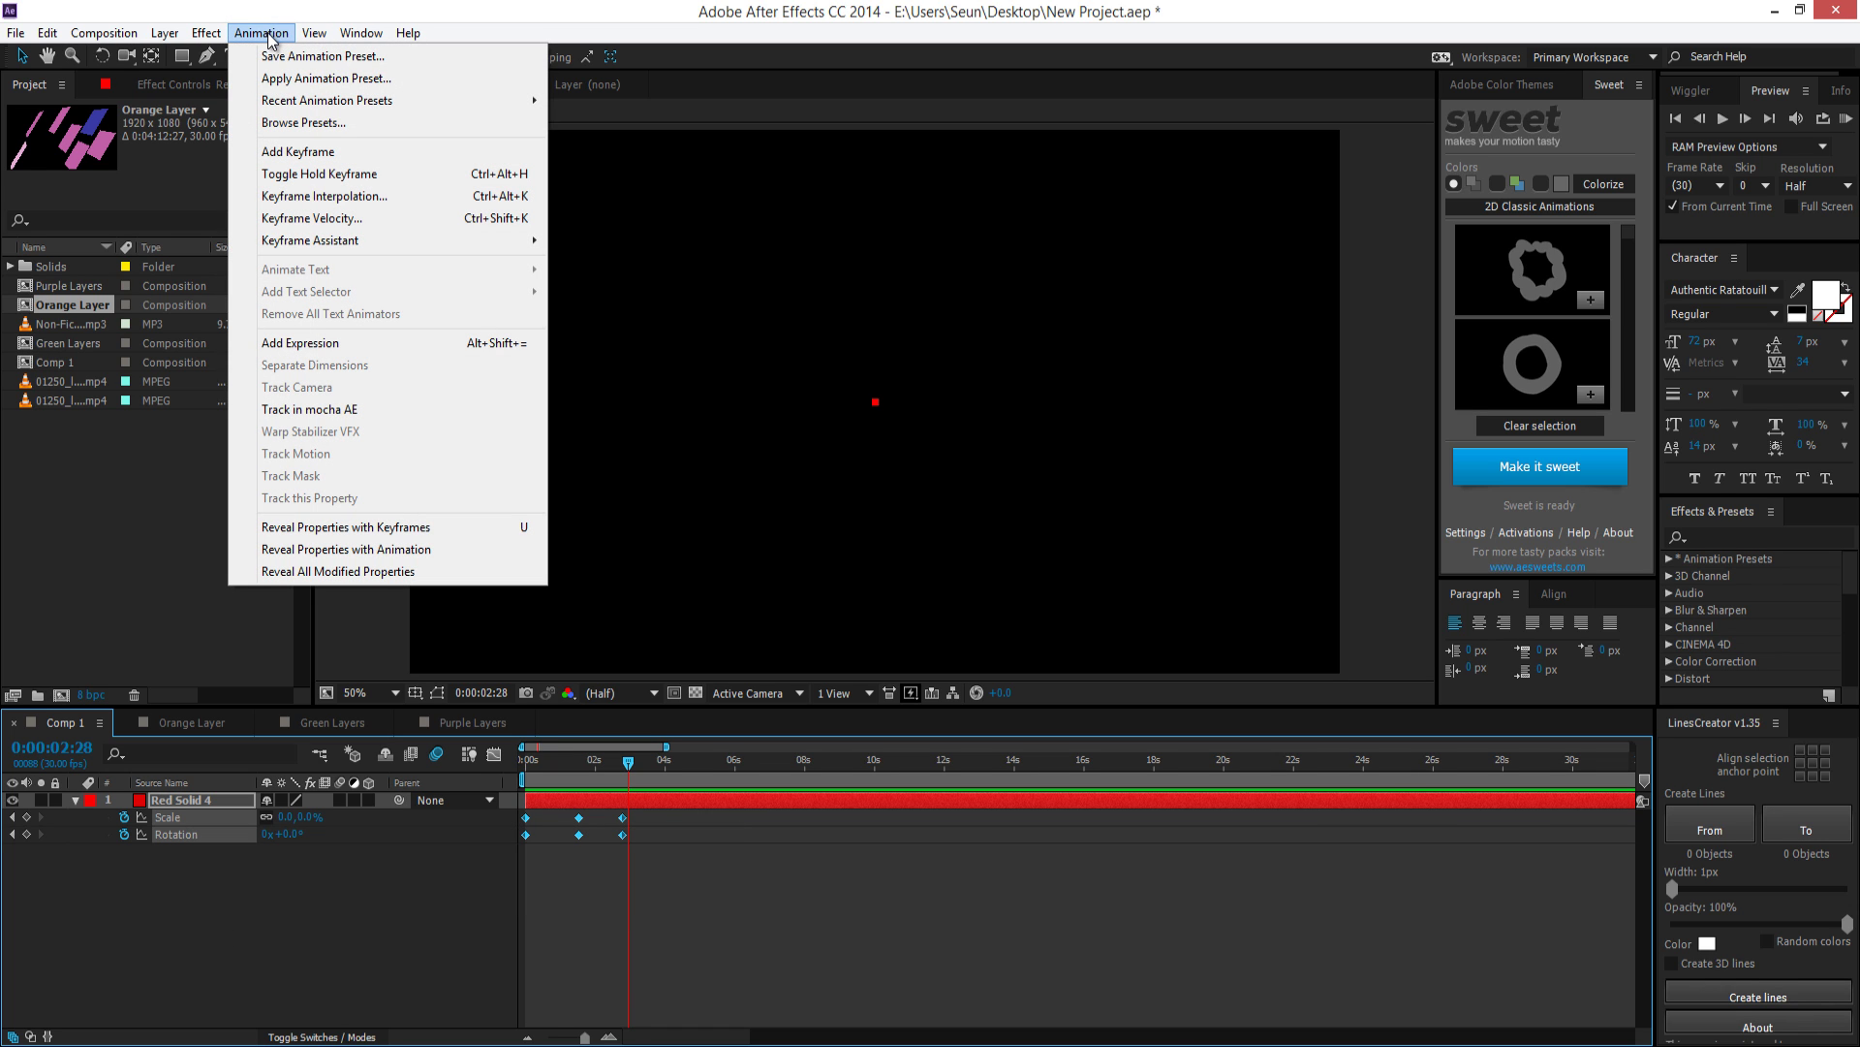
left_click(282, 56)
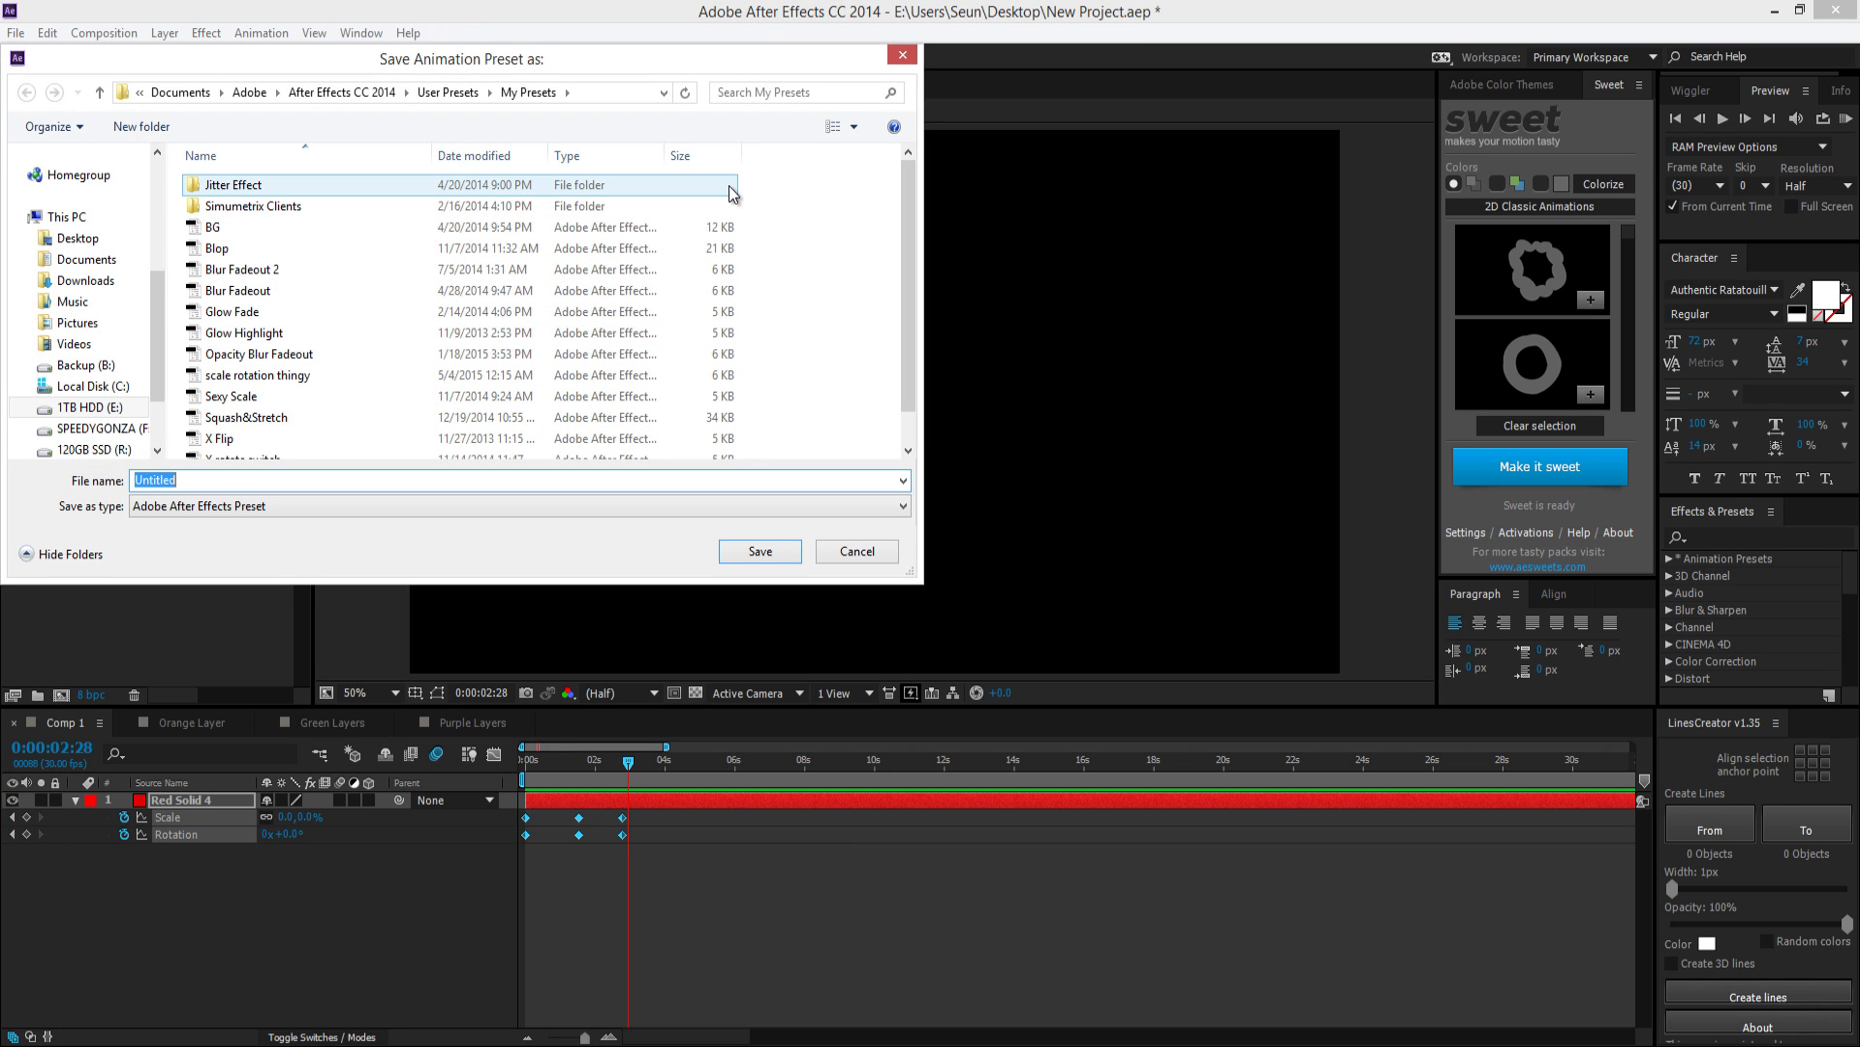
type("sclae")
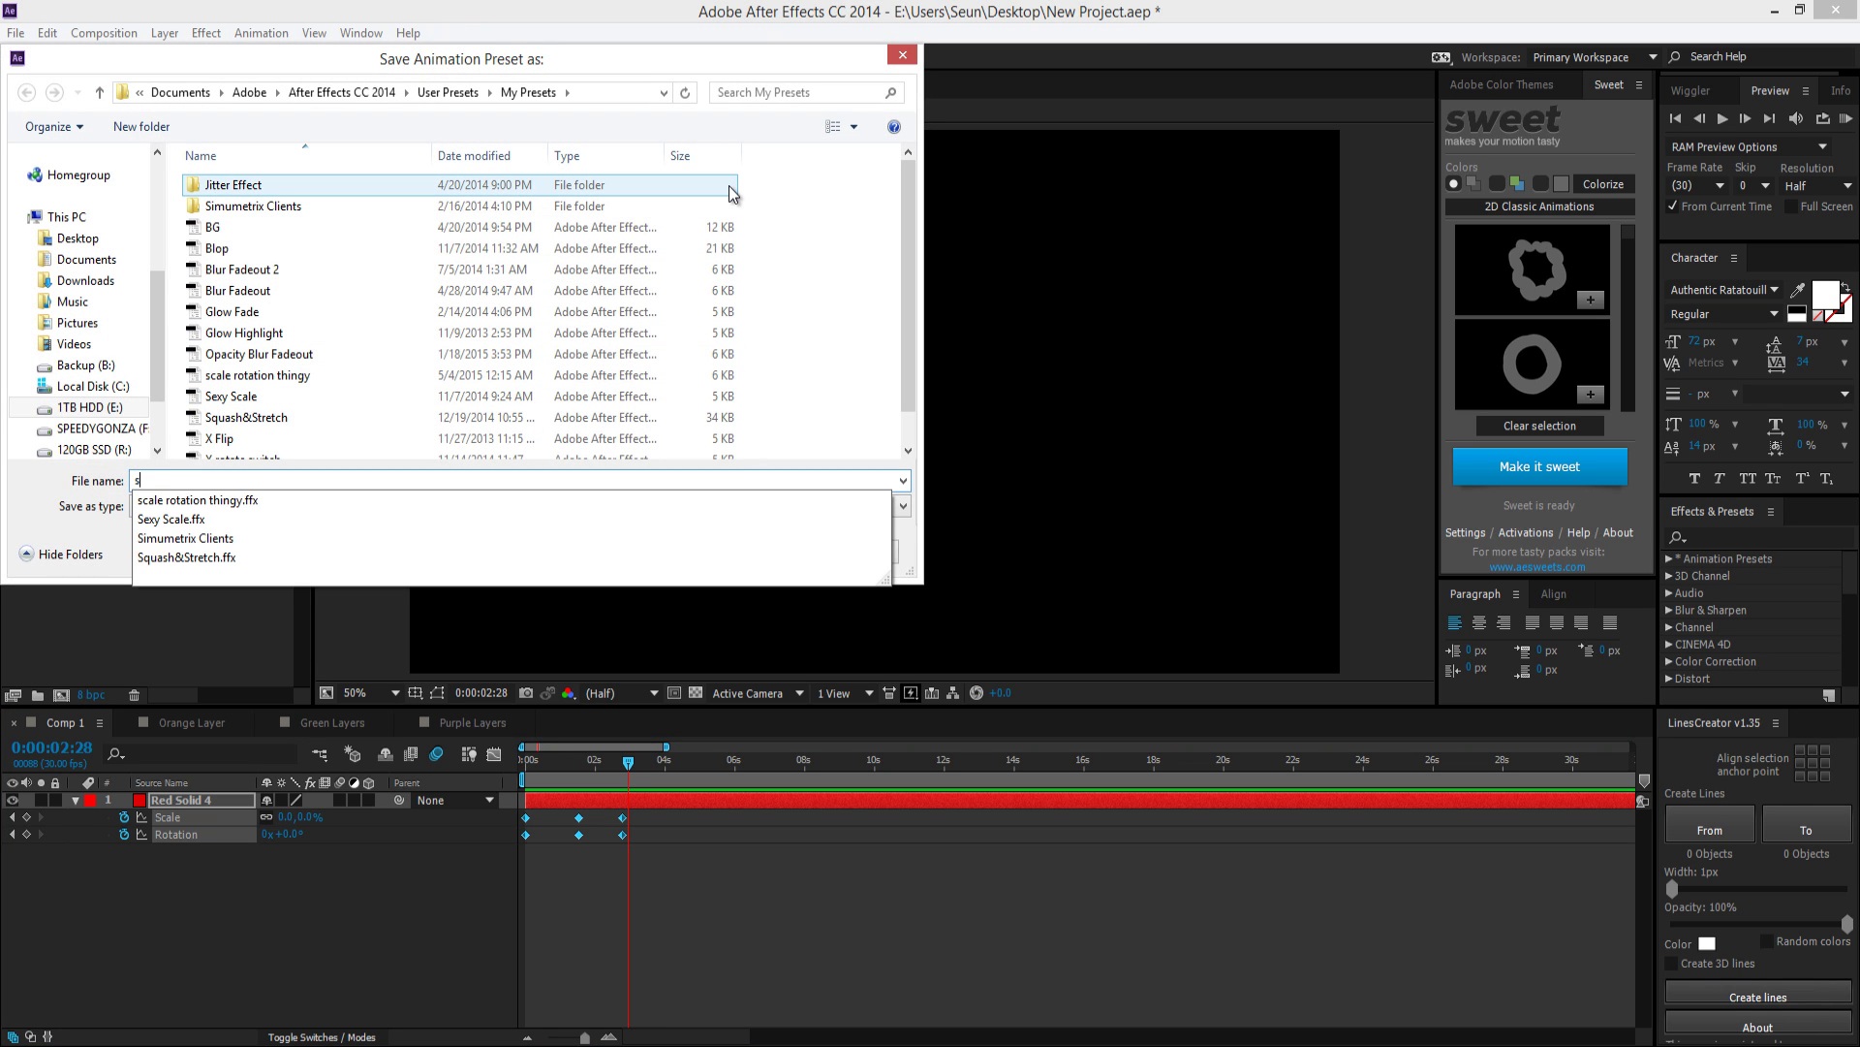
key("BackSpace")
key("BackSpace")
key("BackSpace")
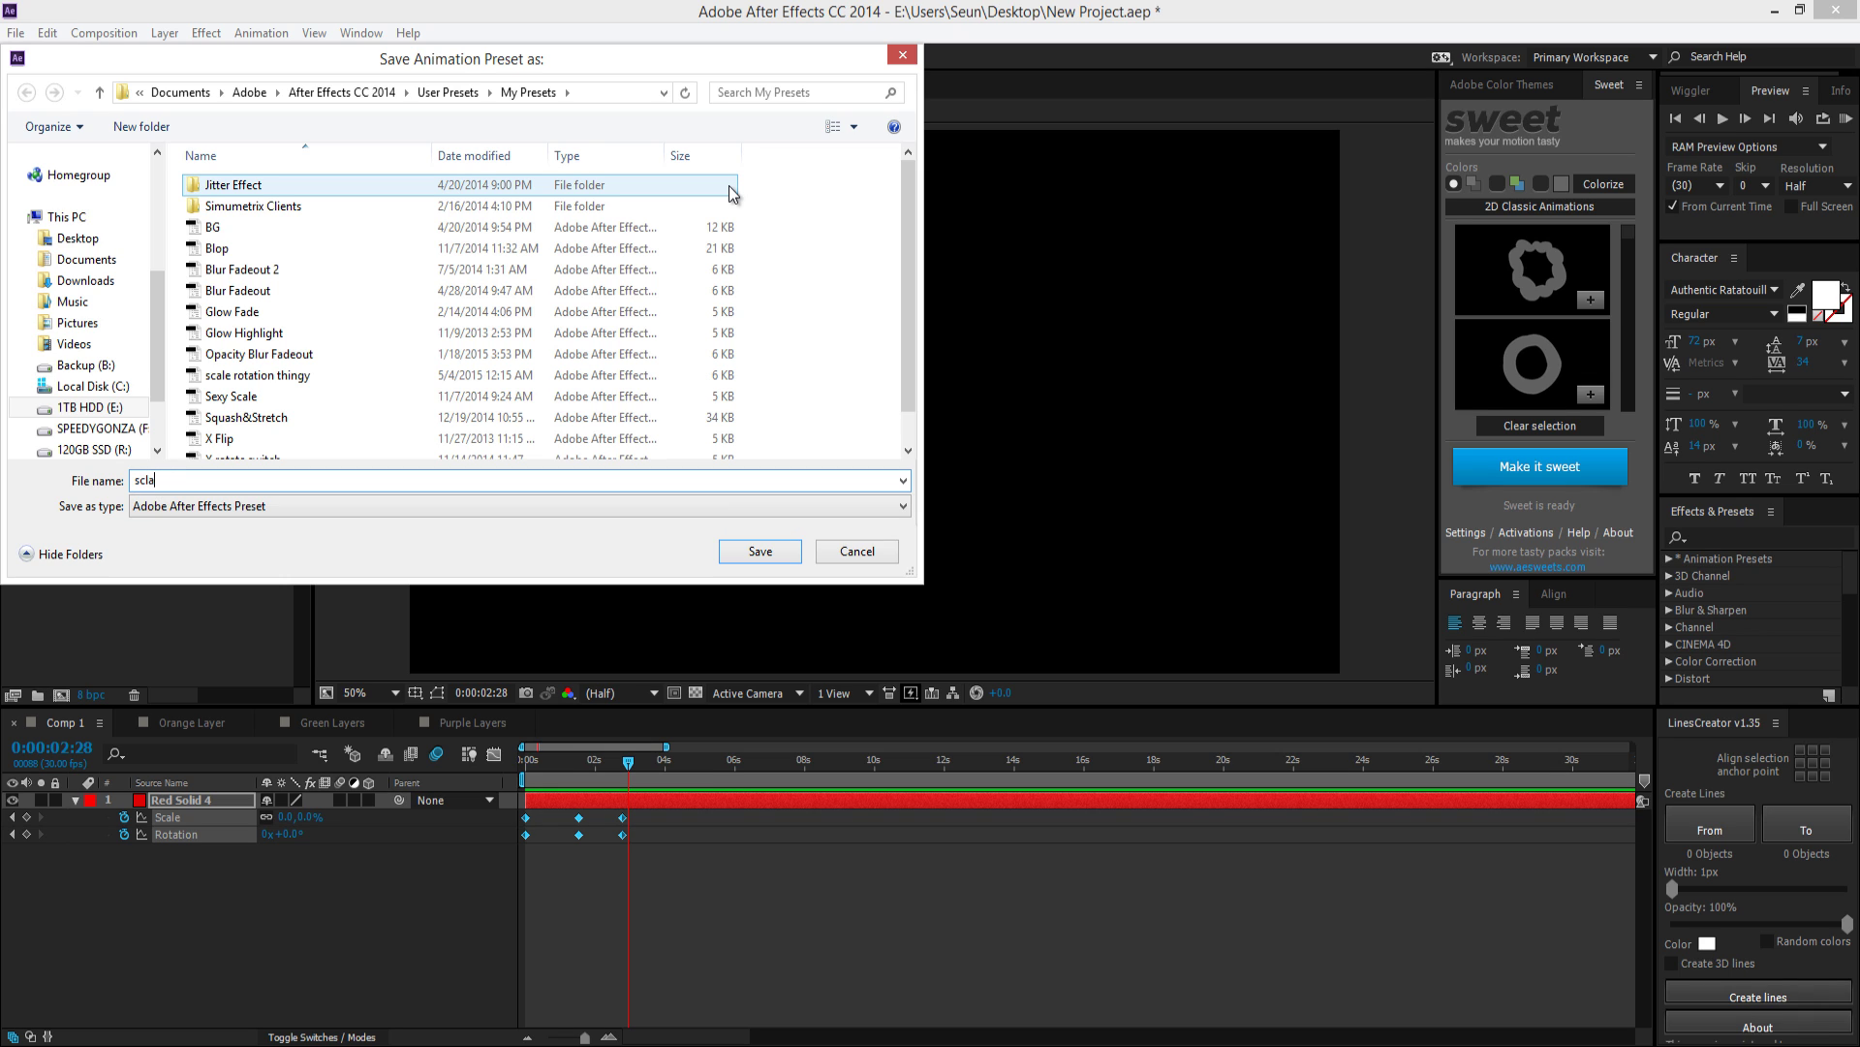
type("ale rat")
key("BackSpace")
key("BackSpace")
type("otate")
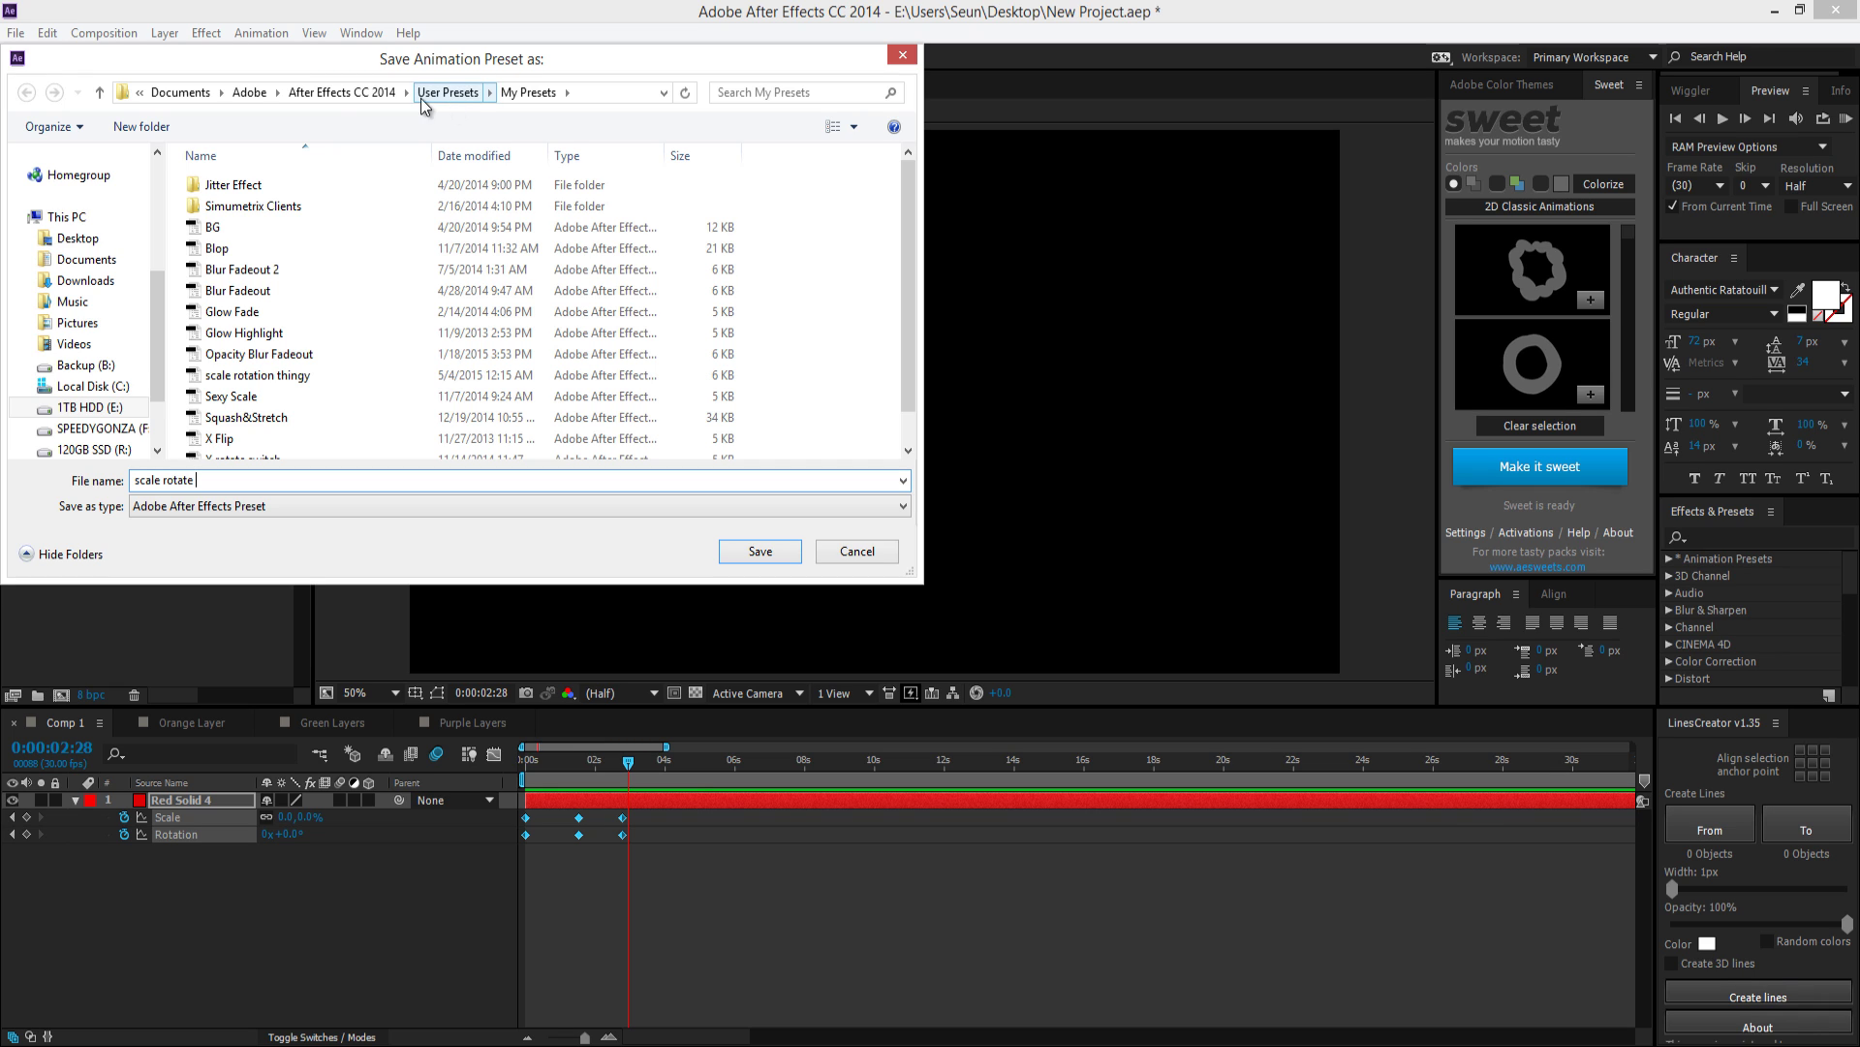
Save the preset in the My Presets folder inside the After Effects CC 2014 User Presets folder
left_click(360, 92)
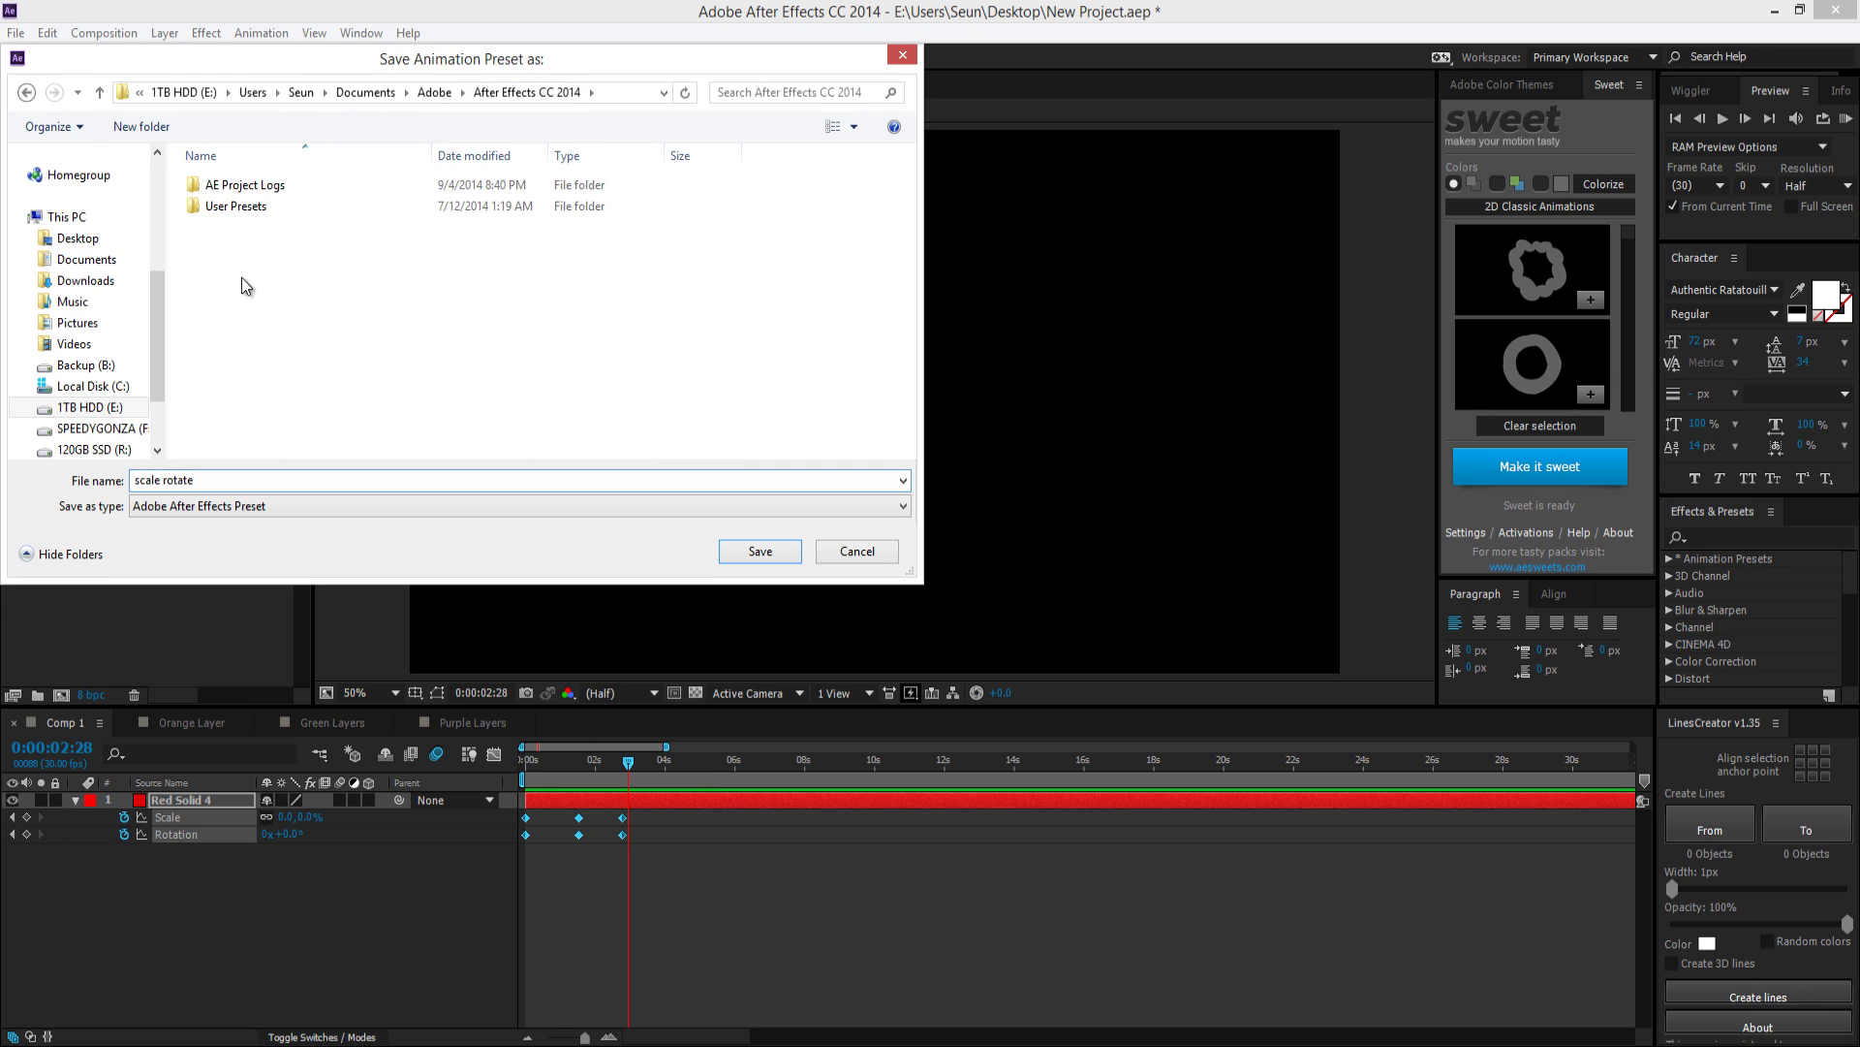
left_click(223, 208)
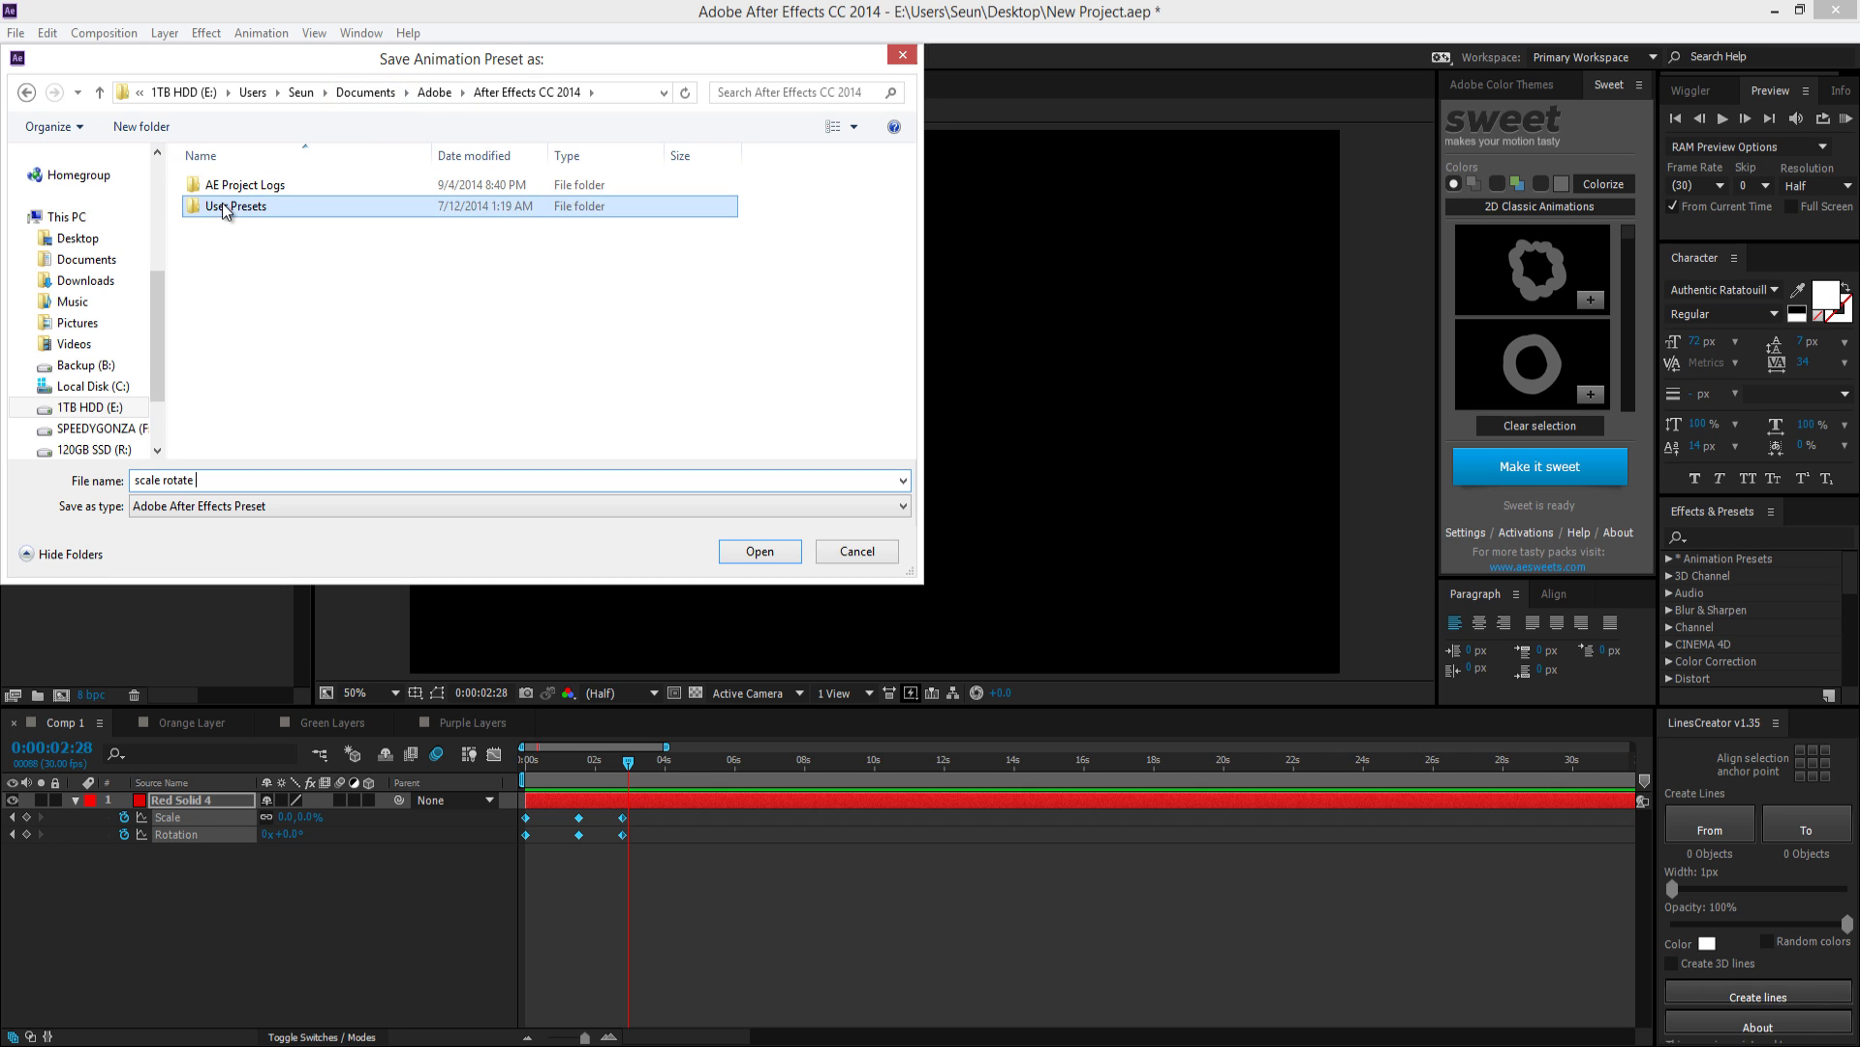
double_click(223, 206)
double_click(289, 185)
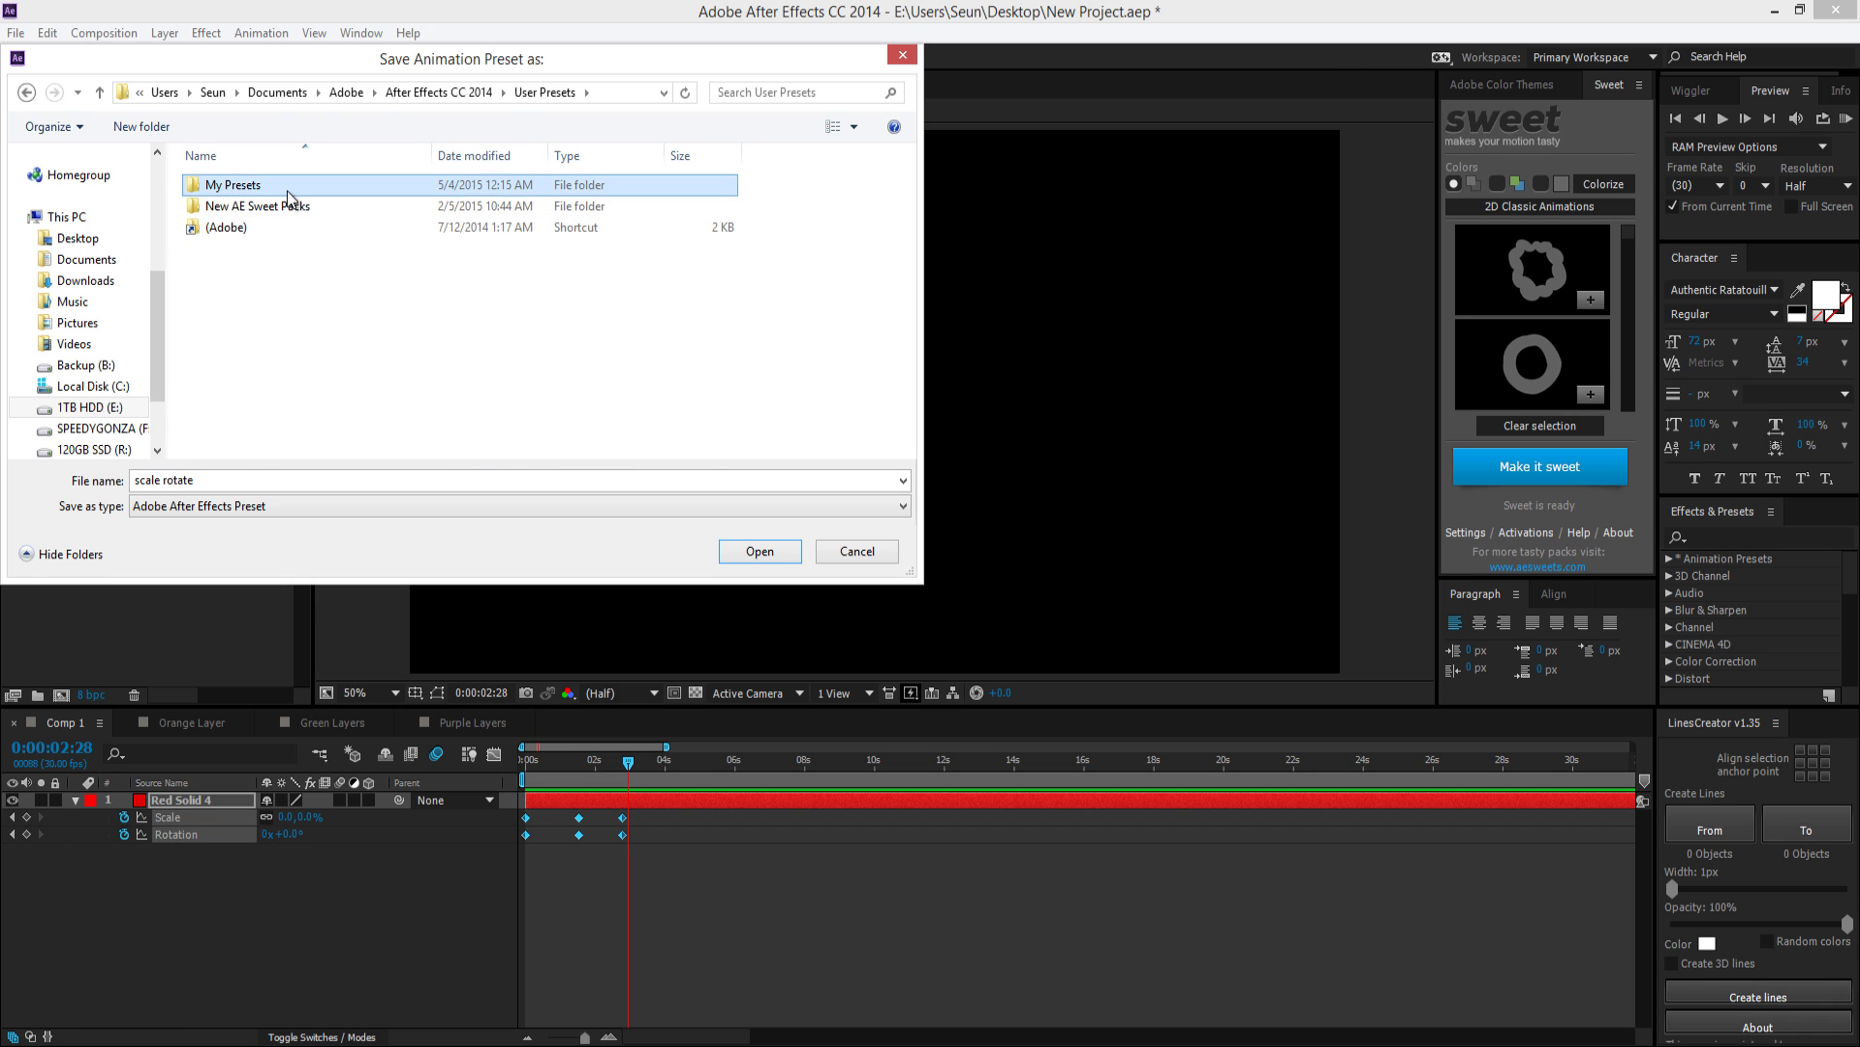
scroll(288, 426, "down", 1)
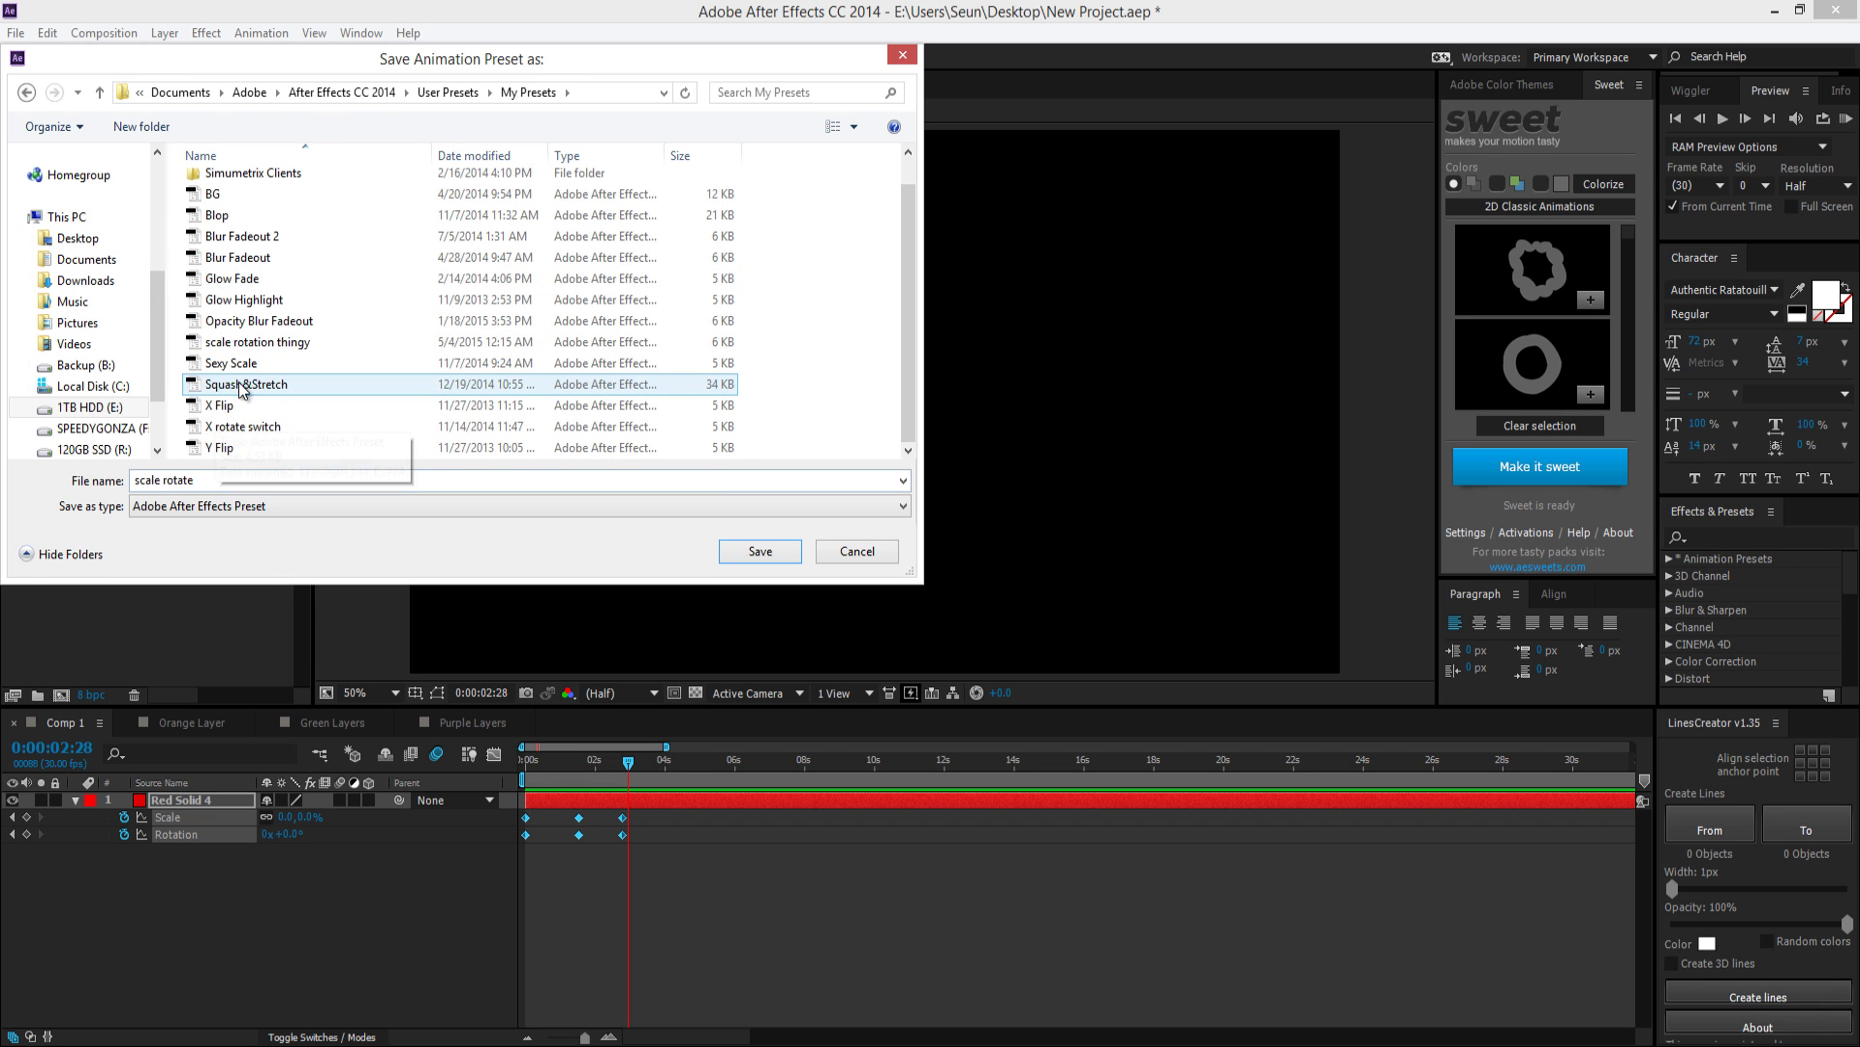
scroll(254, 390, "up", 1)
scroll(254, 389, "down", 1)
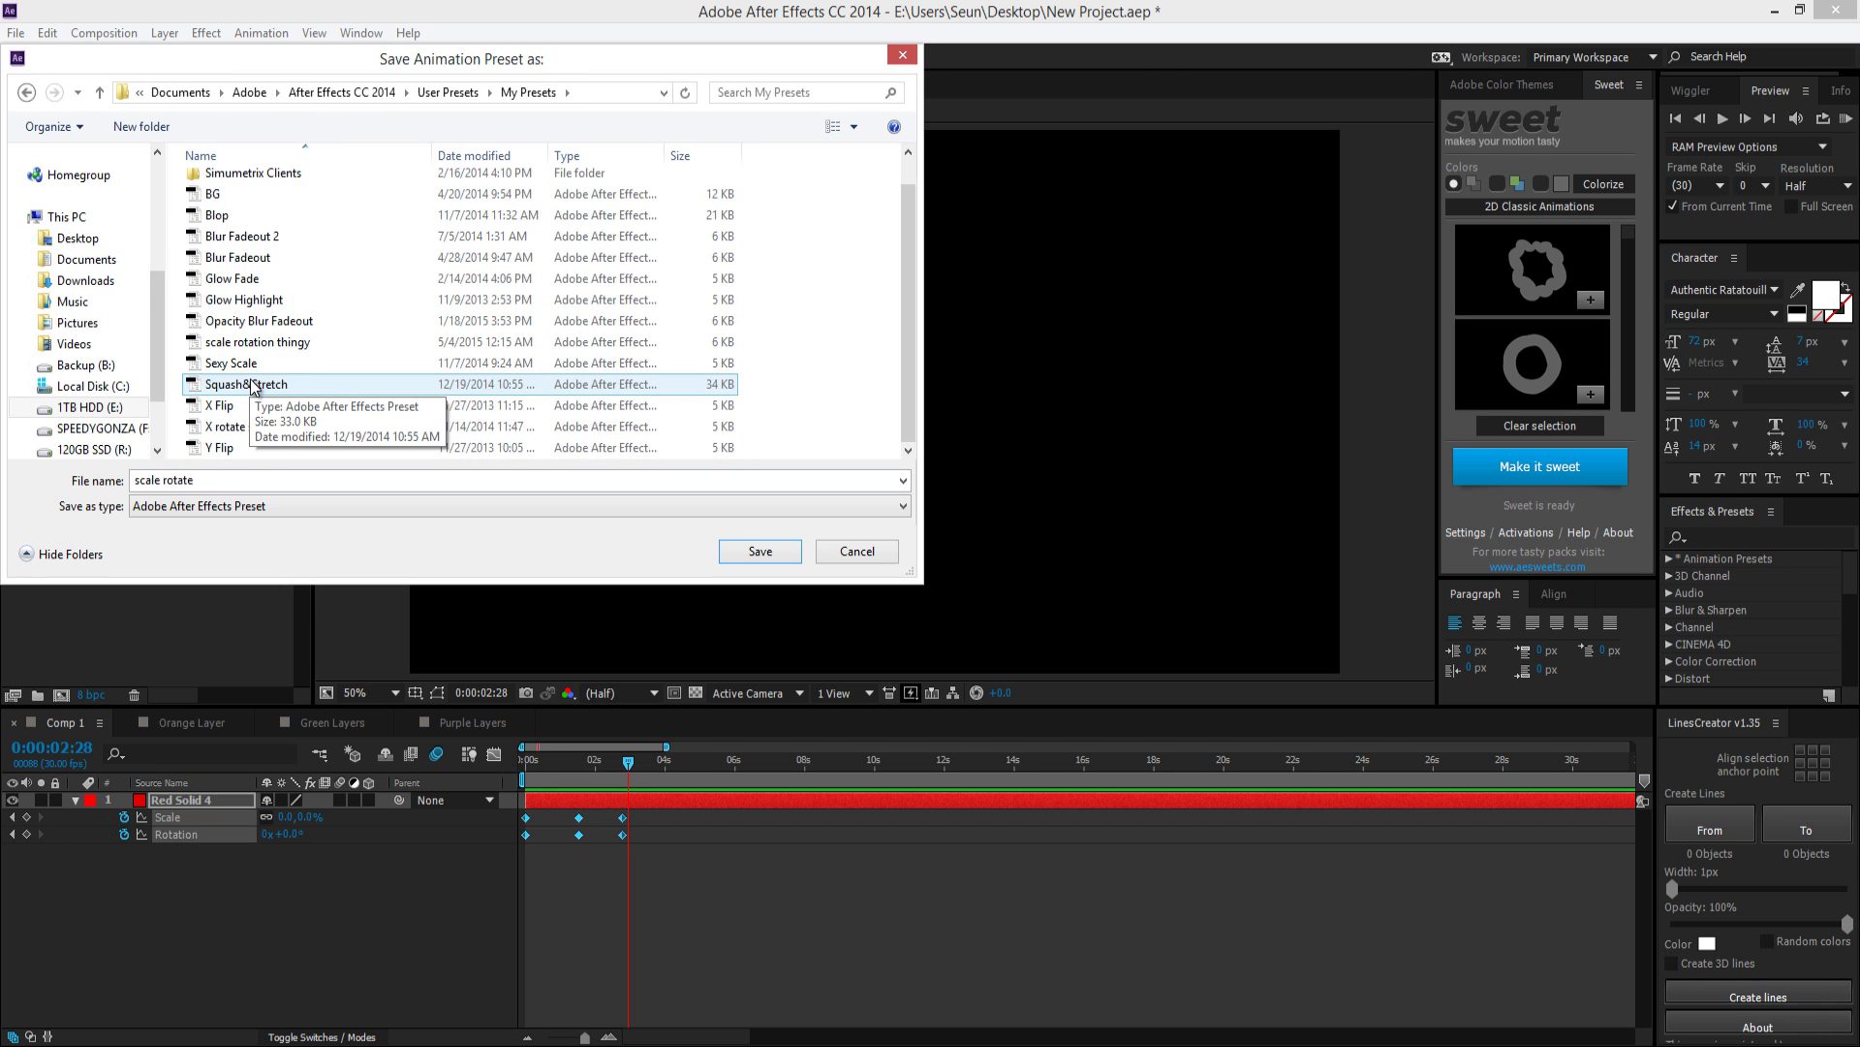
left_click(733, 556)
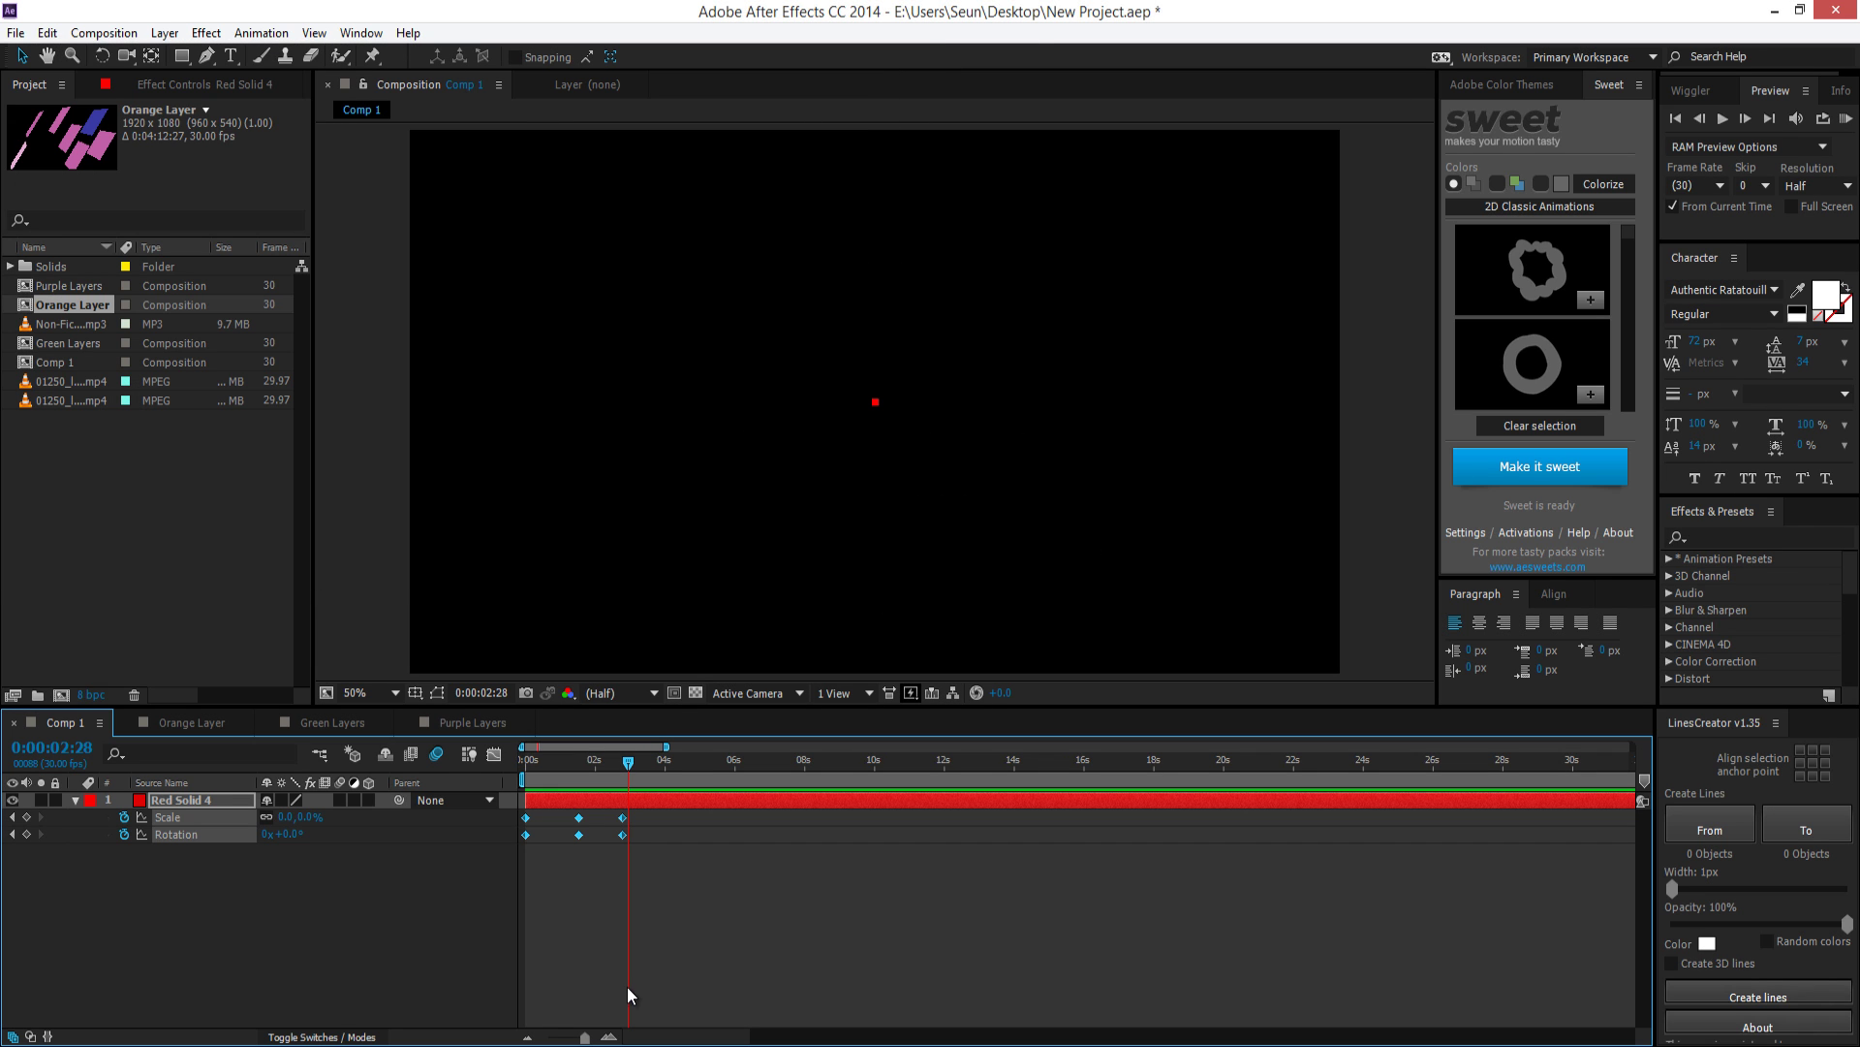
Delete the animated red solid layer from Comp 1
left_click(628, 996)
left_click(672, 804)
left_click_drag(669, 764, 556, 775)
key("Delete")
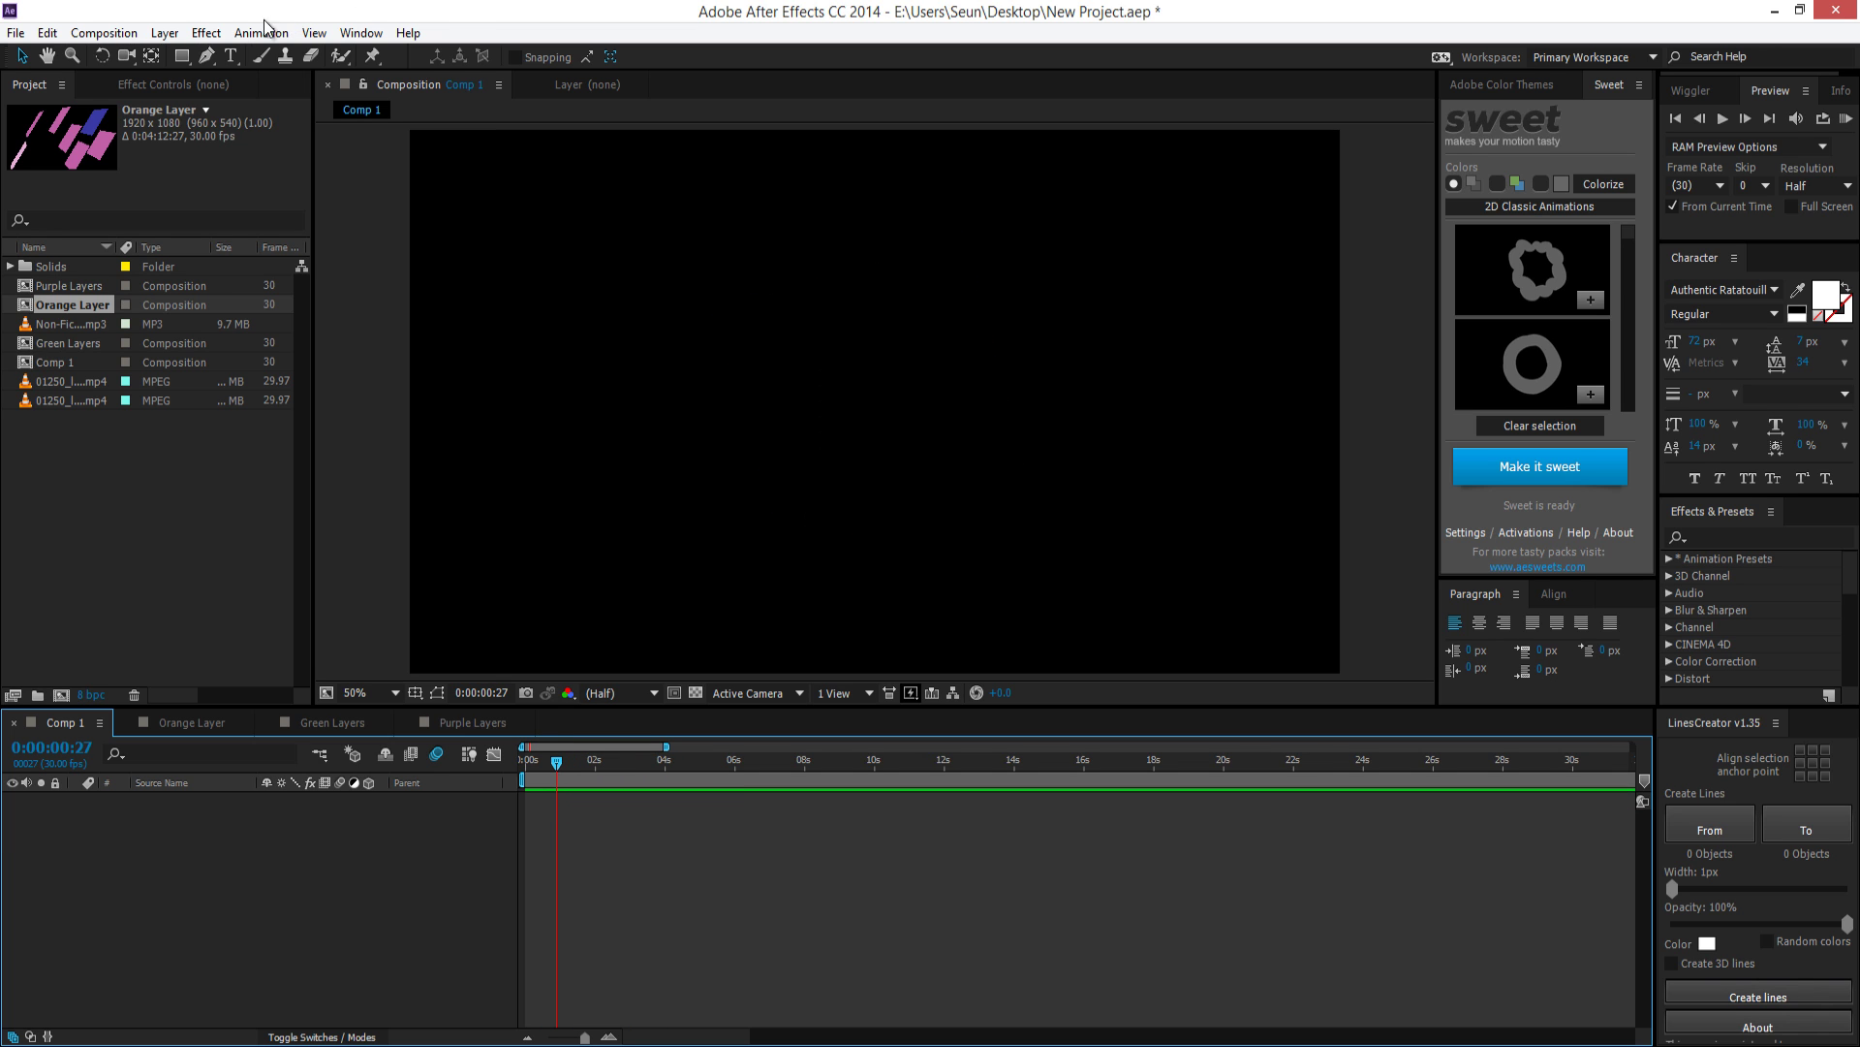
Create a new red solid layer in Comp 1 with the existing solid settings
left_click(164, 33)
mouse_move(199, 57)
left_click(620, 78)
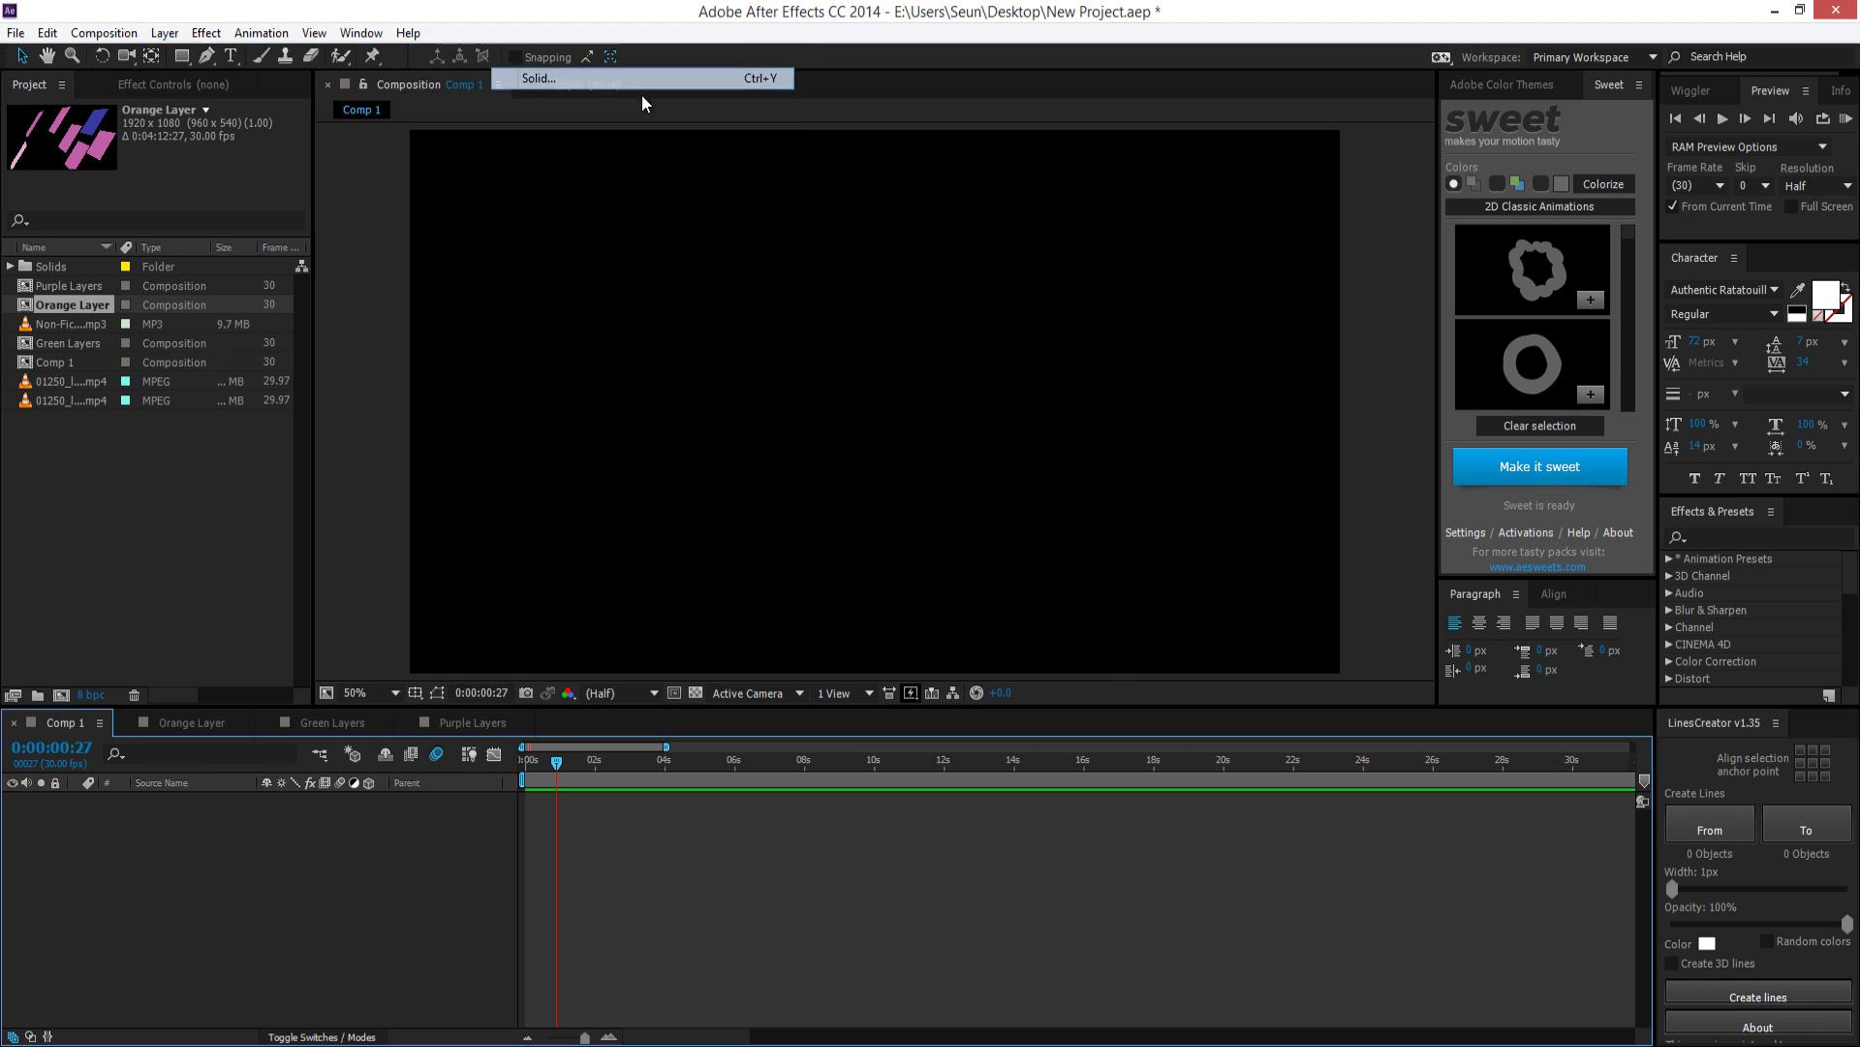
left_click(976, 642)
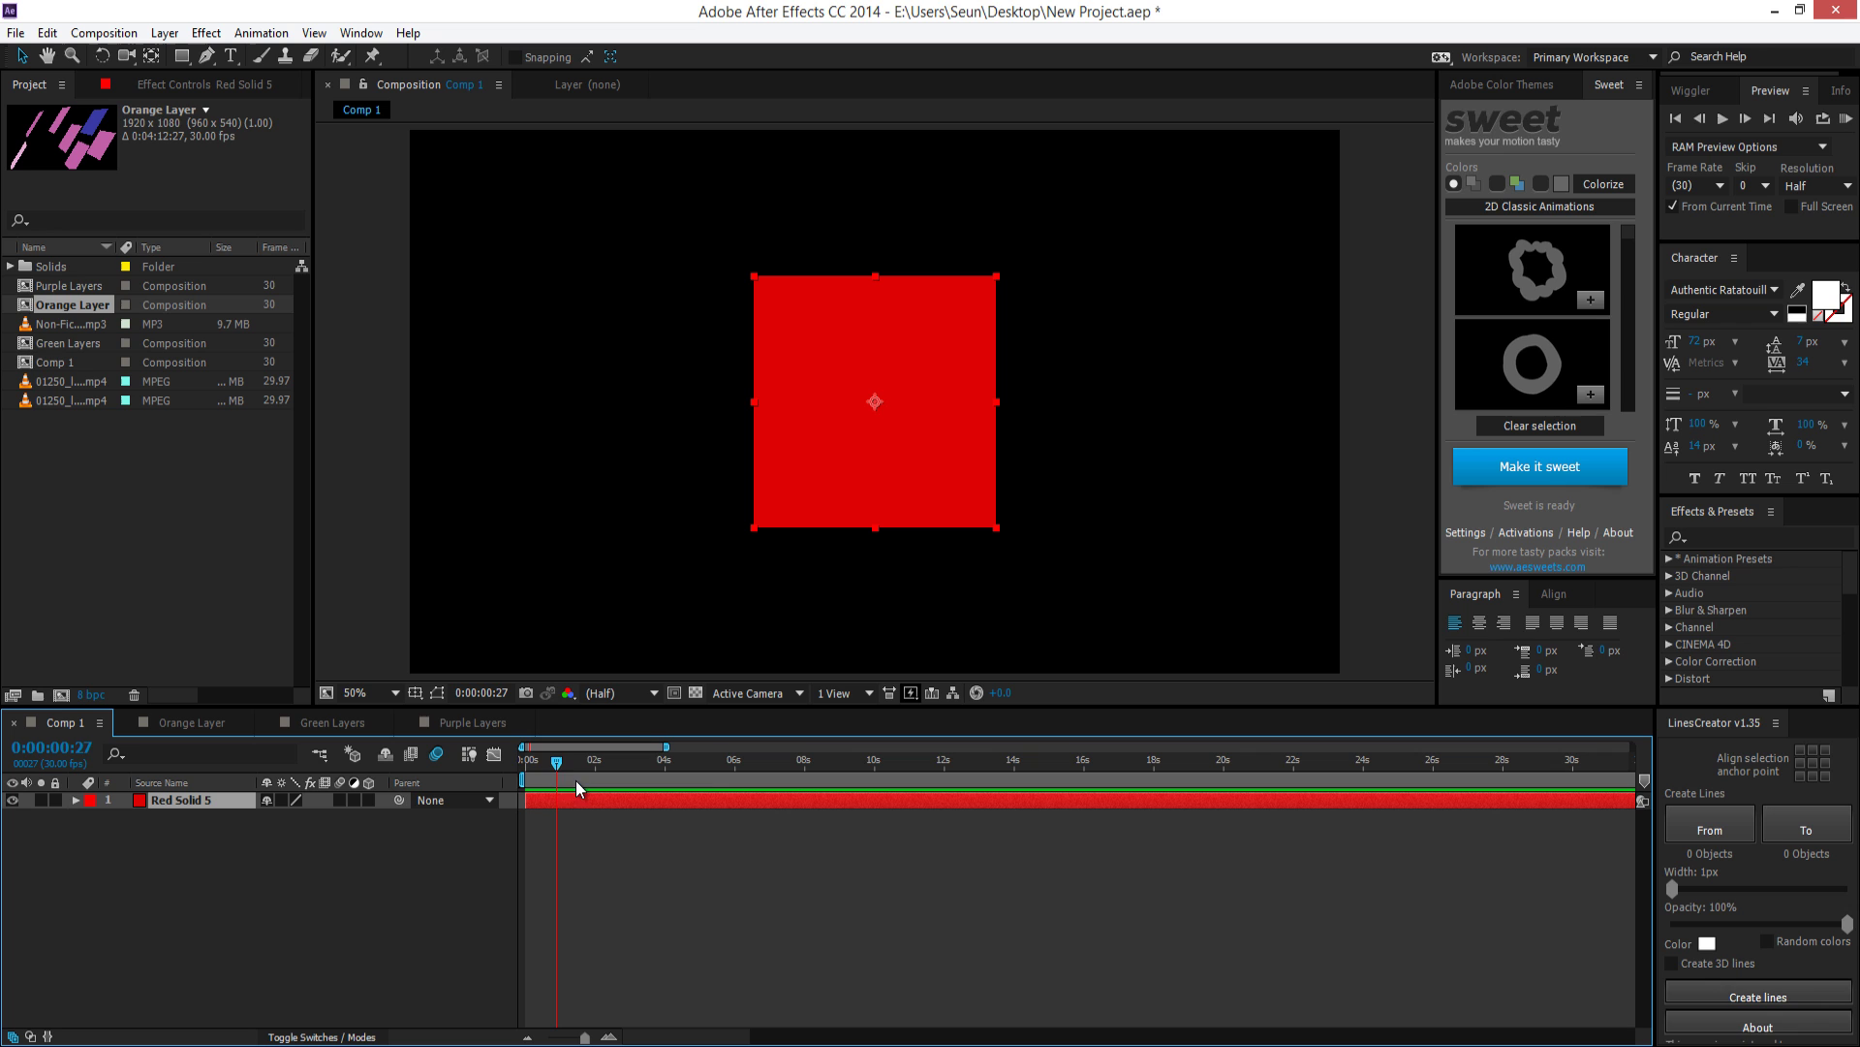
Apply the recent "scale rotate" animation preset to the new solid at 0:00:00:00 and preview its keyframed motion
key("Home")
left_click(280, 39)
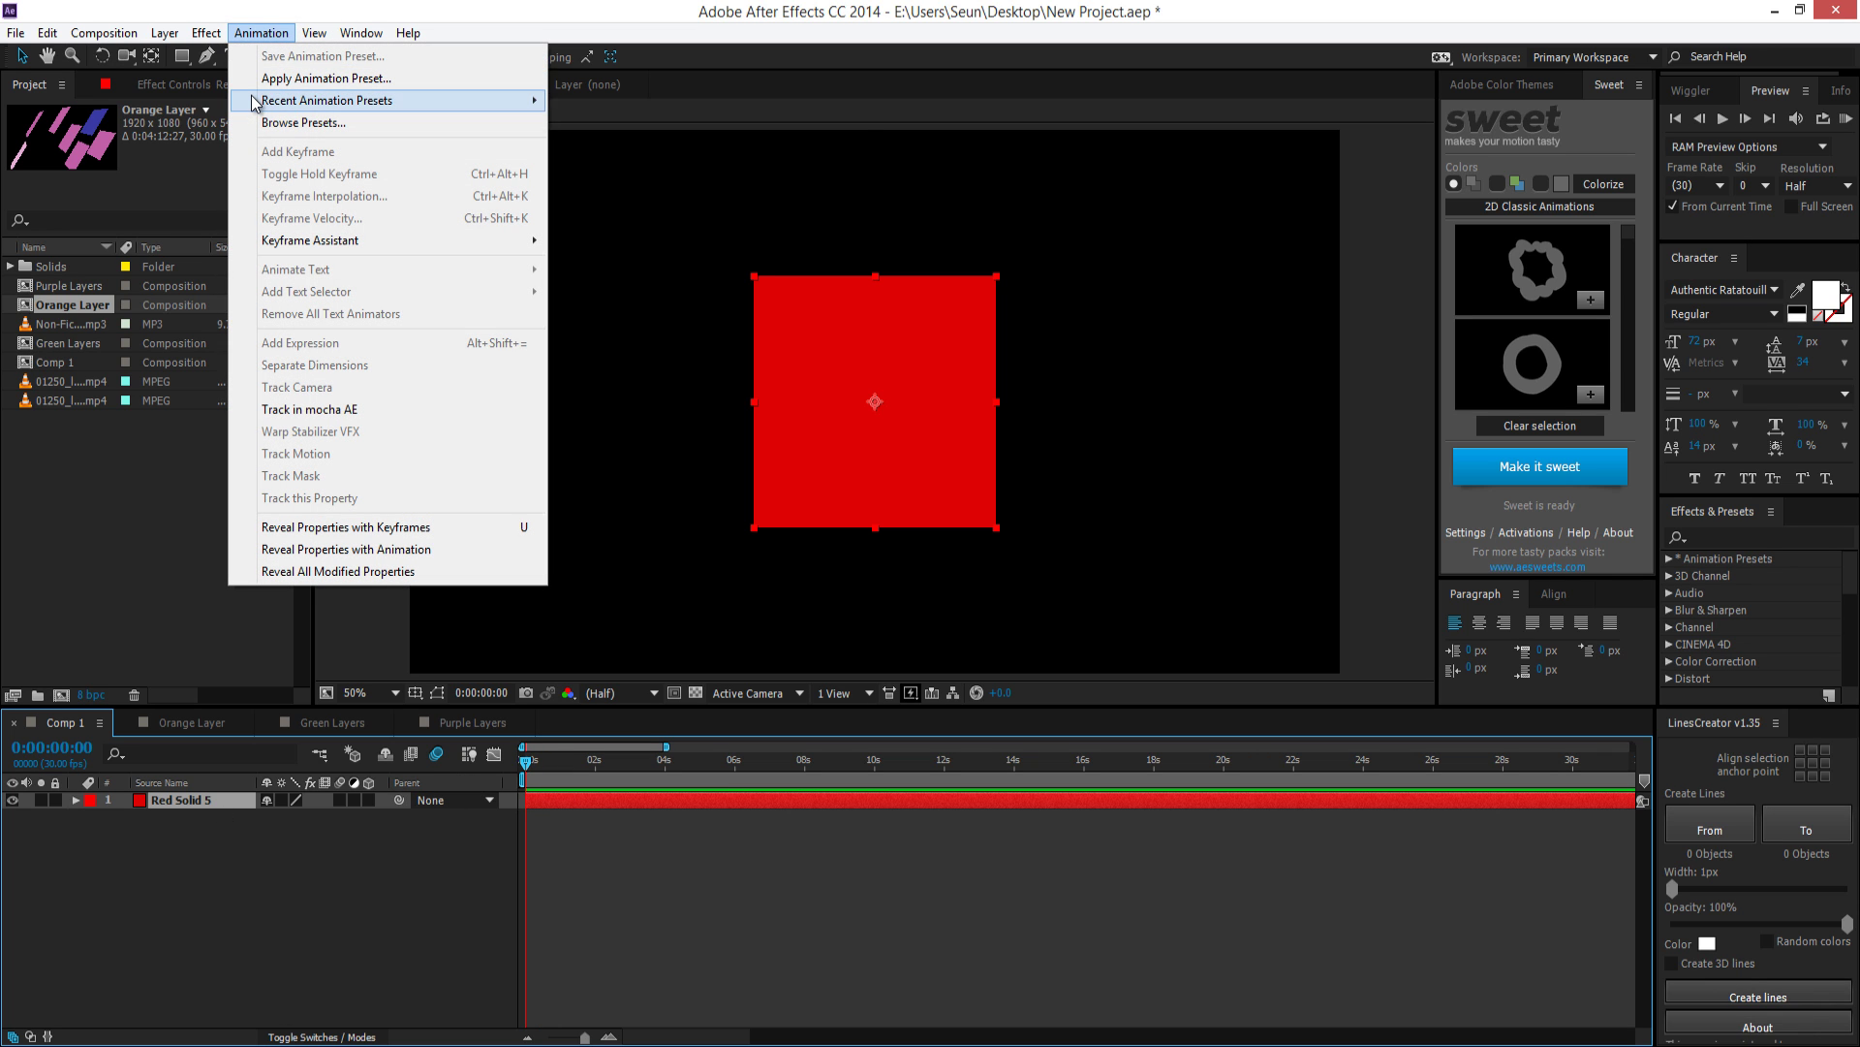
mouse_move(256, 101)
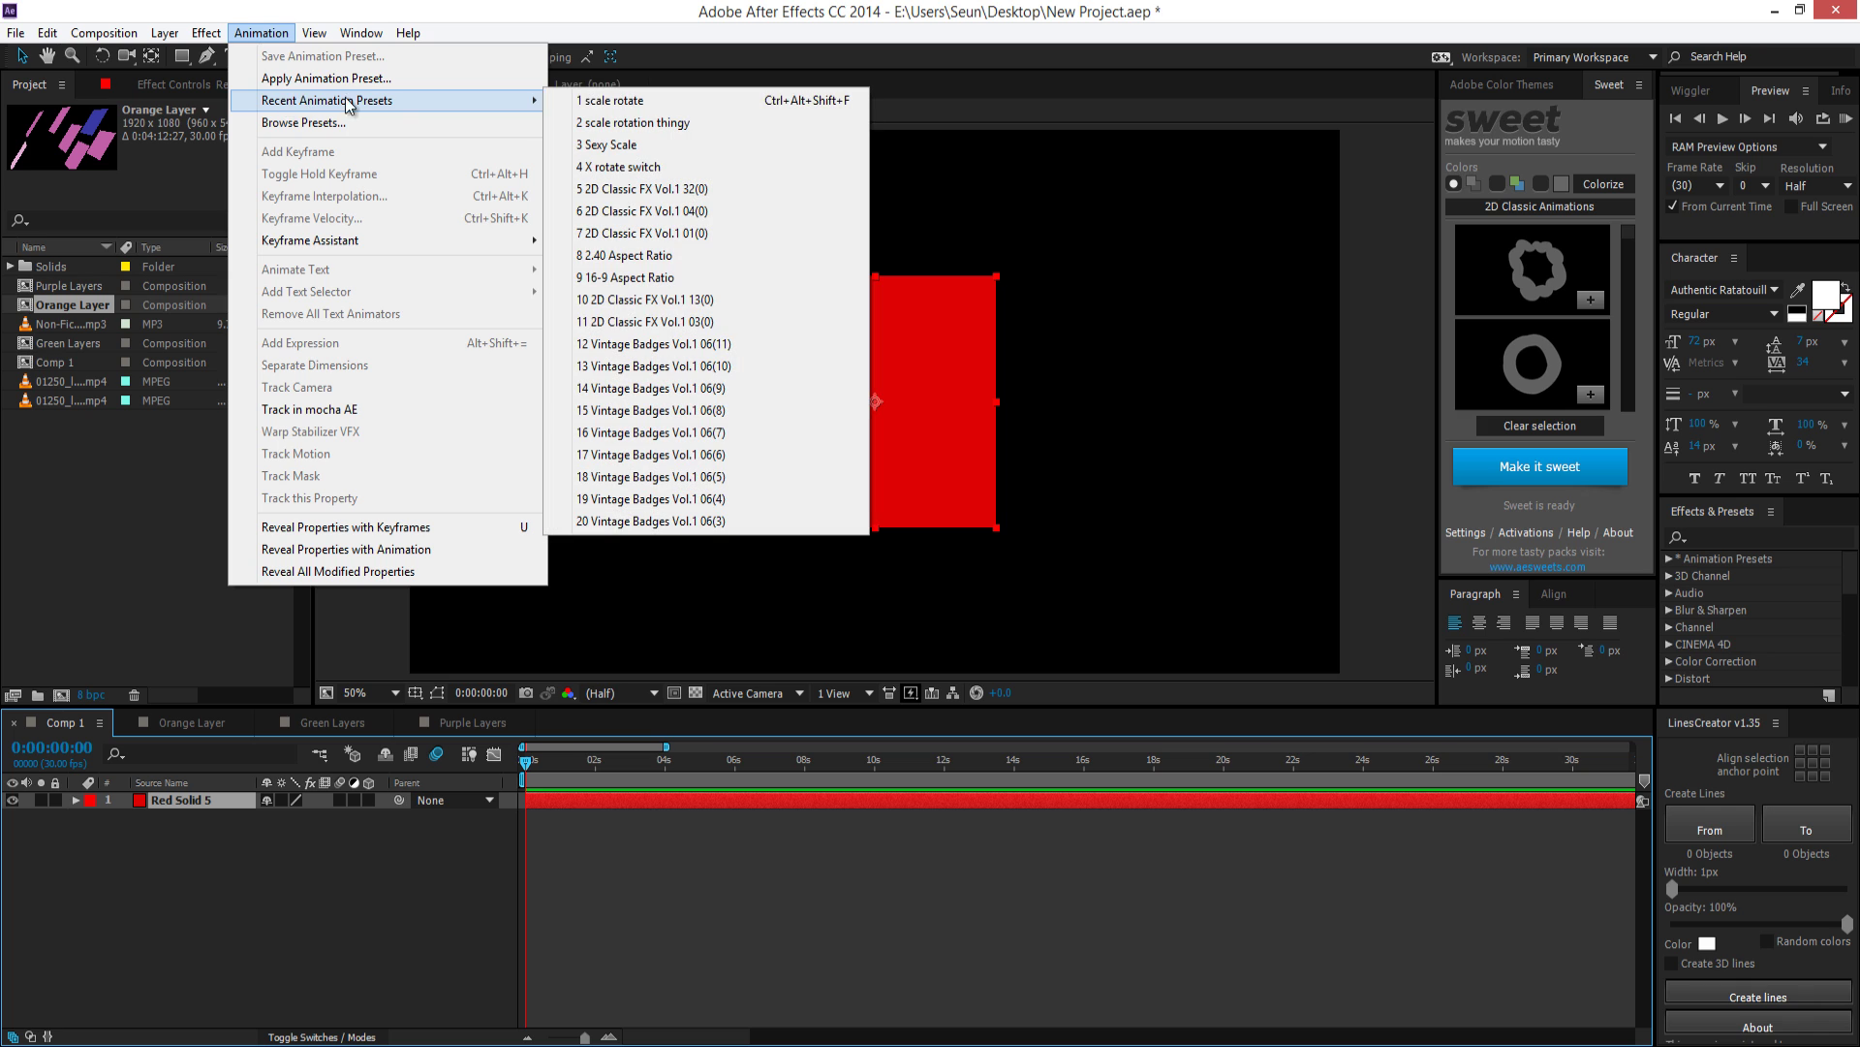
left_click(618, 96)
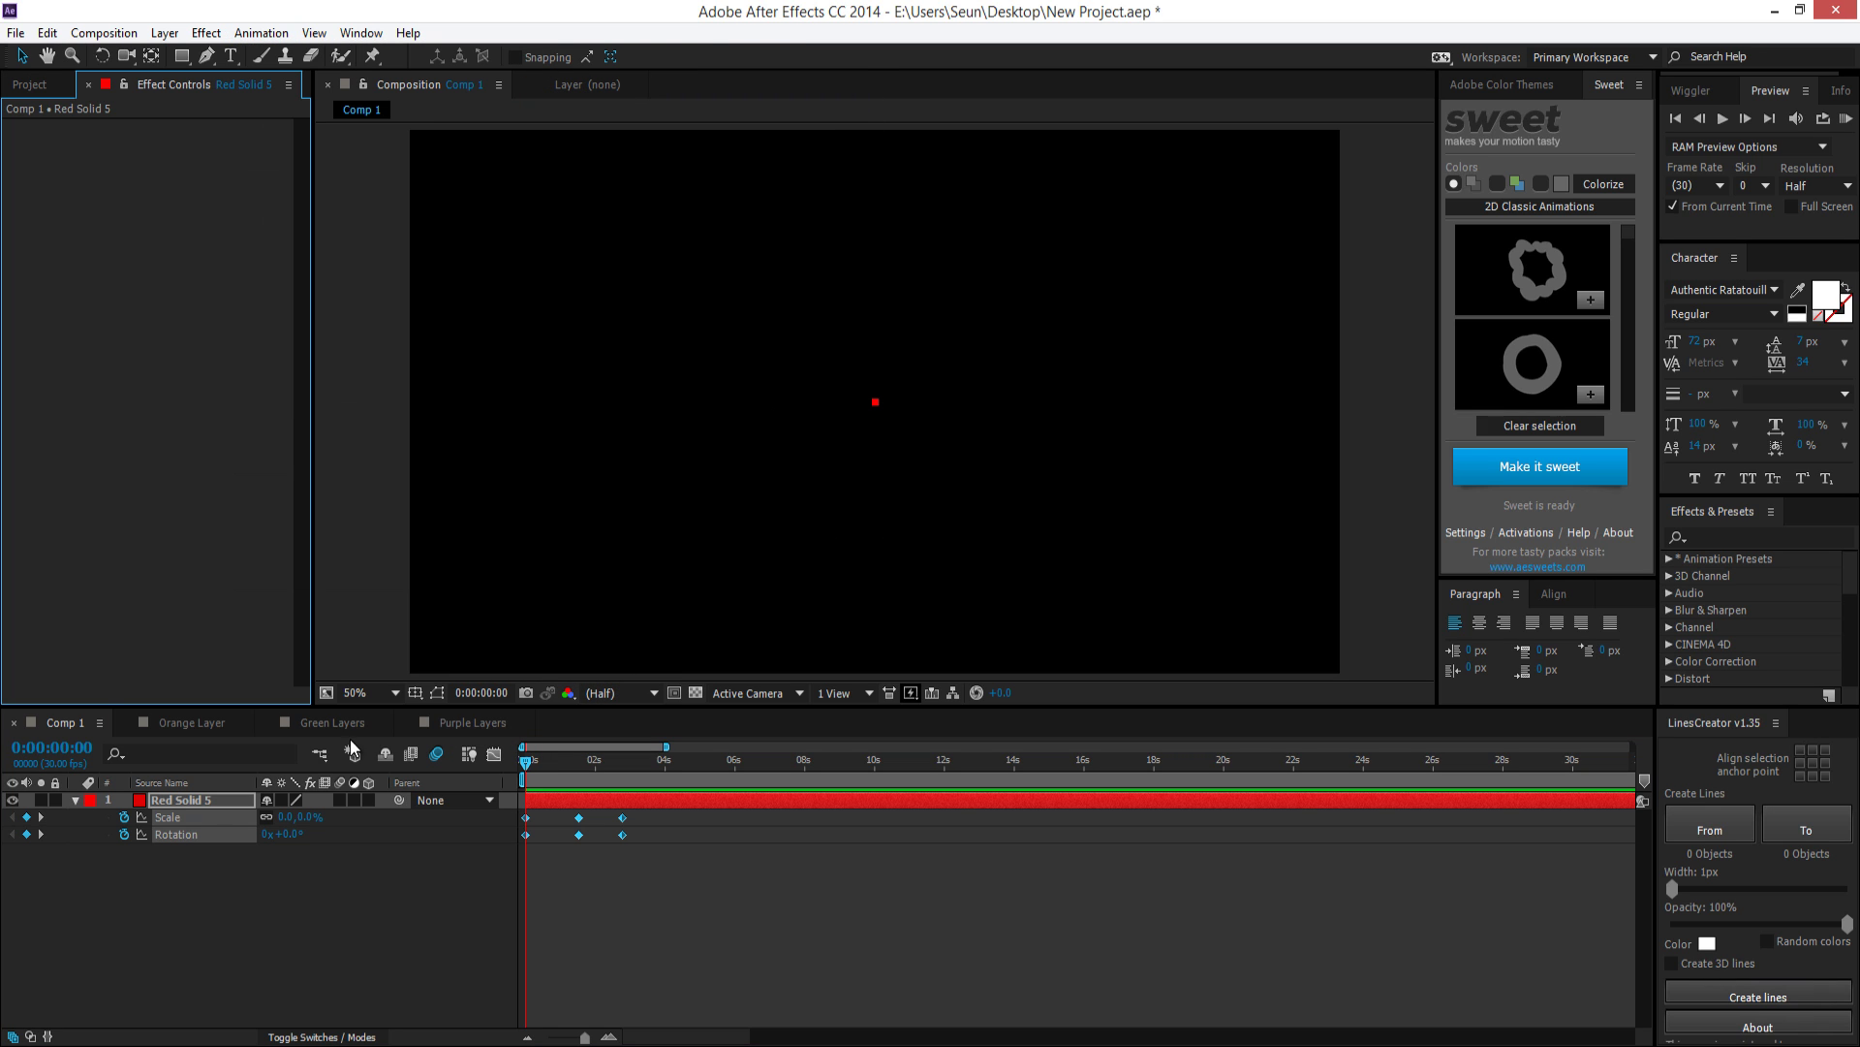
left_click(188, 810)
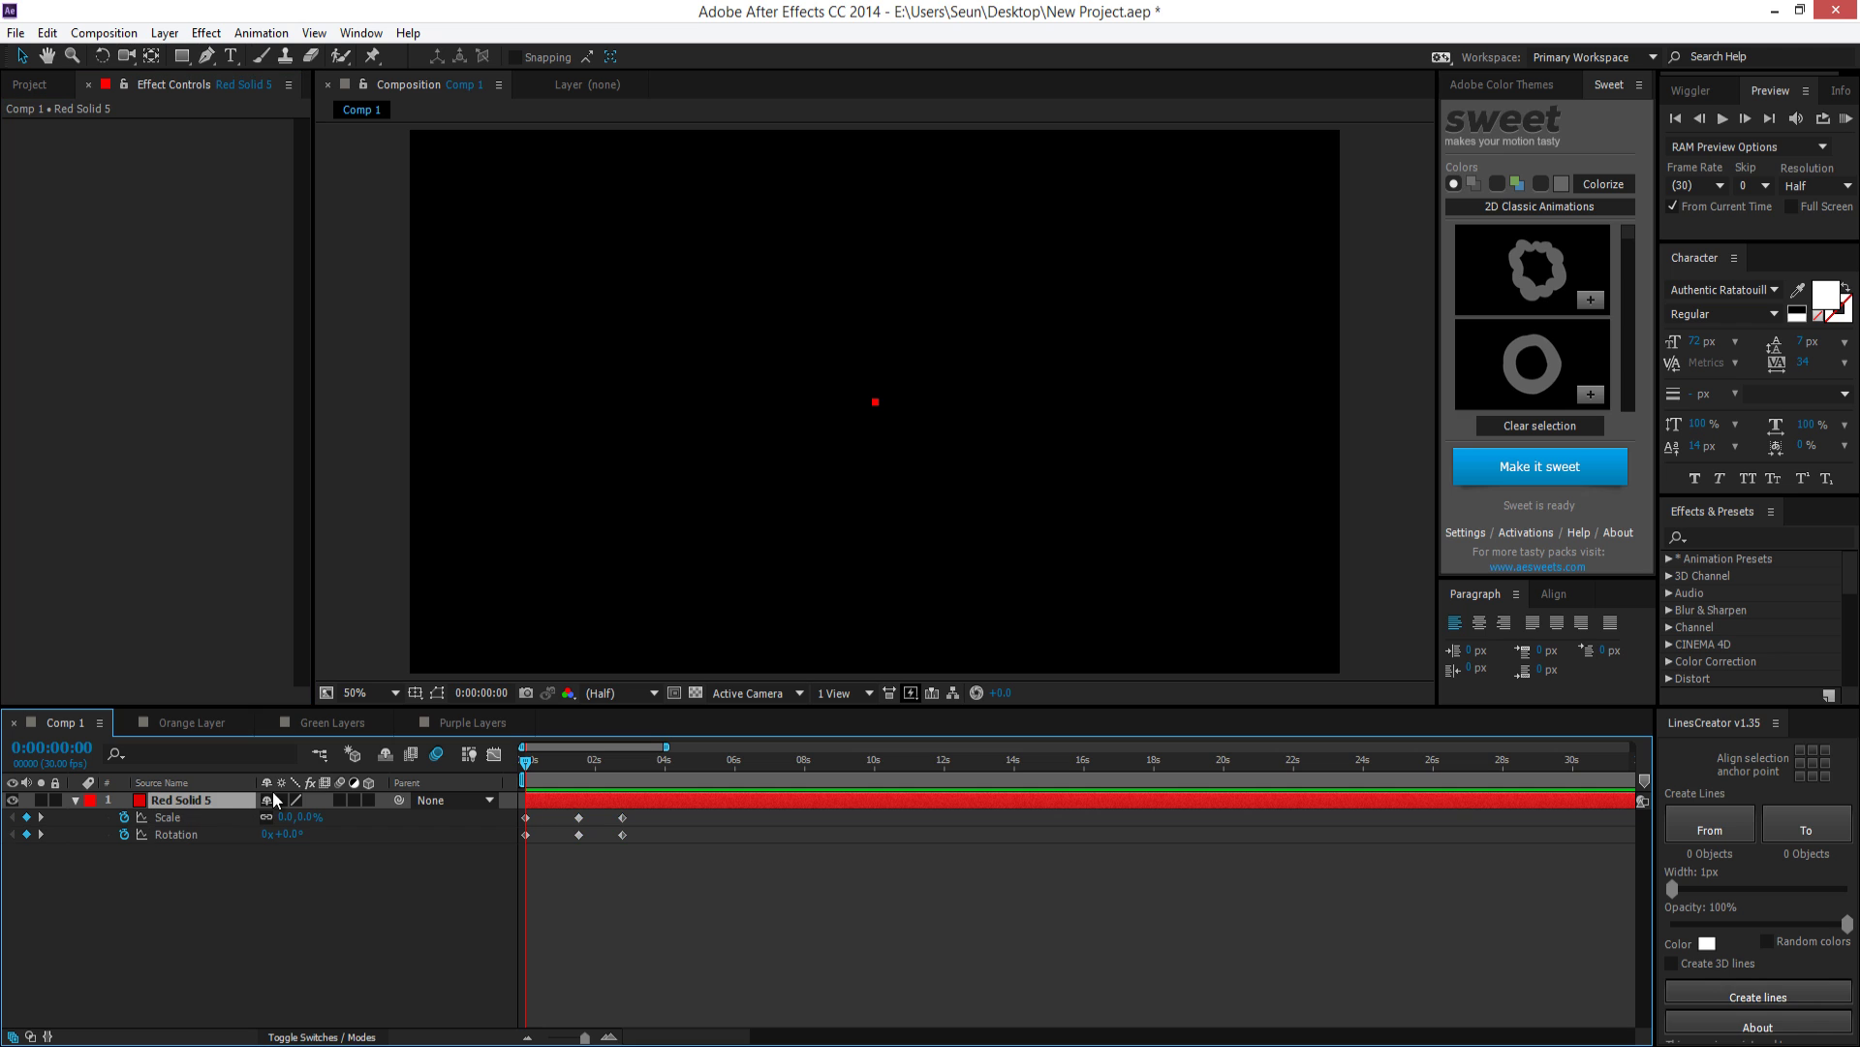
left_click(175, 835)
left_click_drag(526, 761, 459, 793)
Apply the "scale rotate" preset file from the My Presets folder to the red solid and preview the animation
left_click(262, 33)
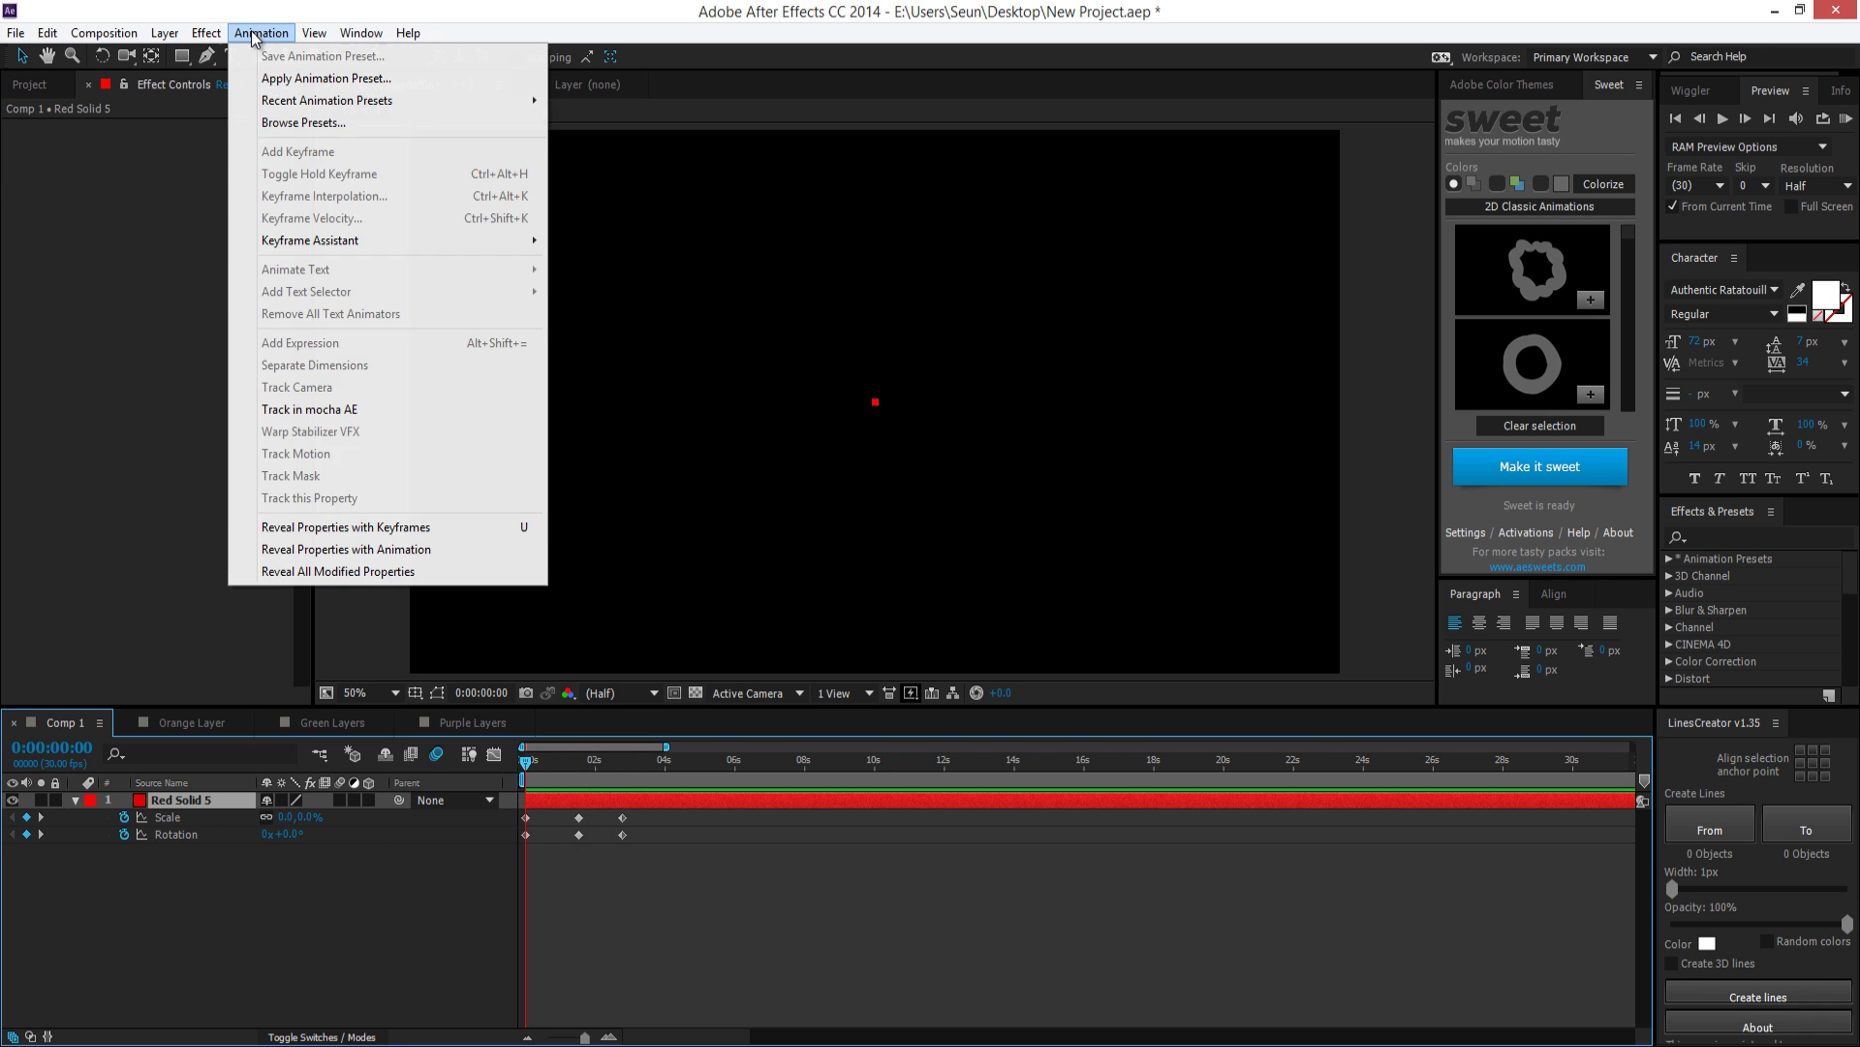
left_click(300, 78)
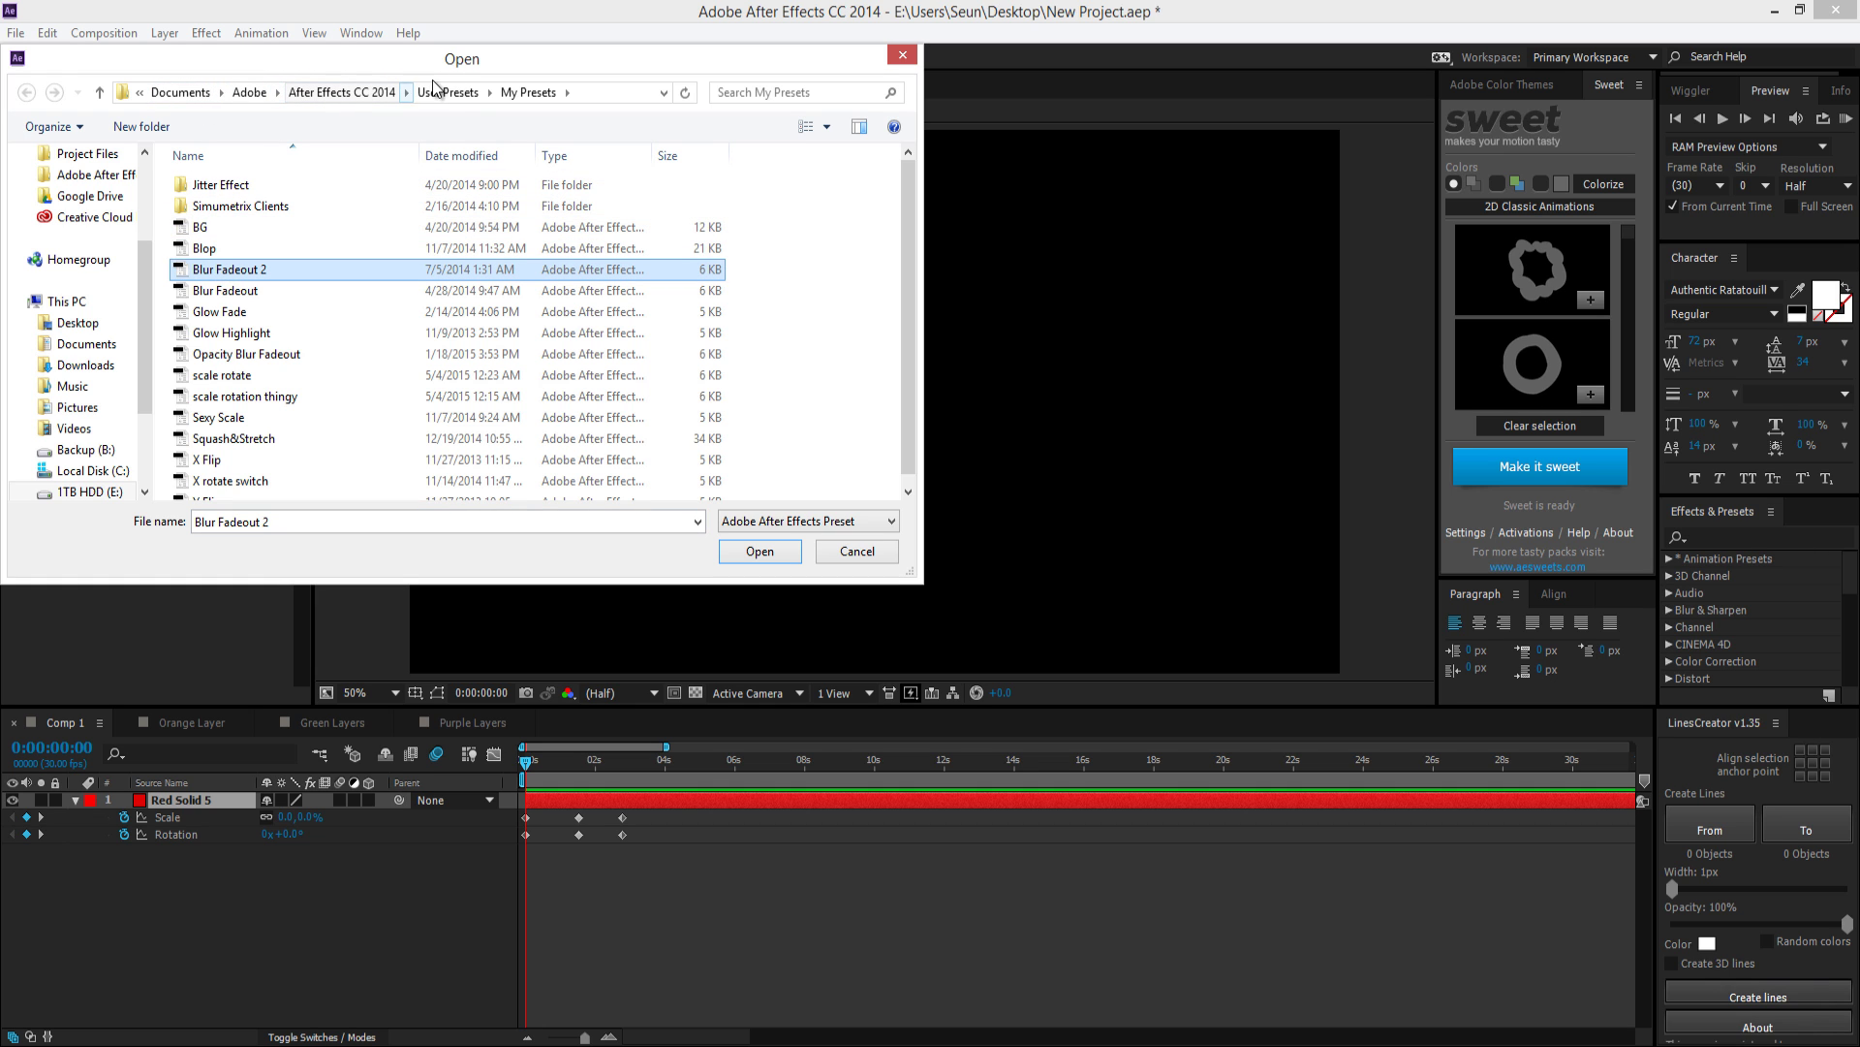
left_click(254, 442)
left_click(237, 378)
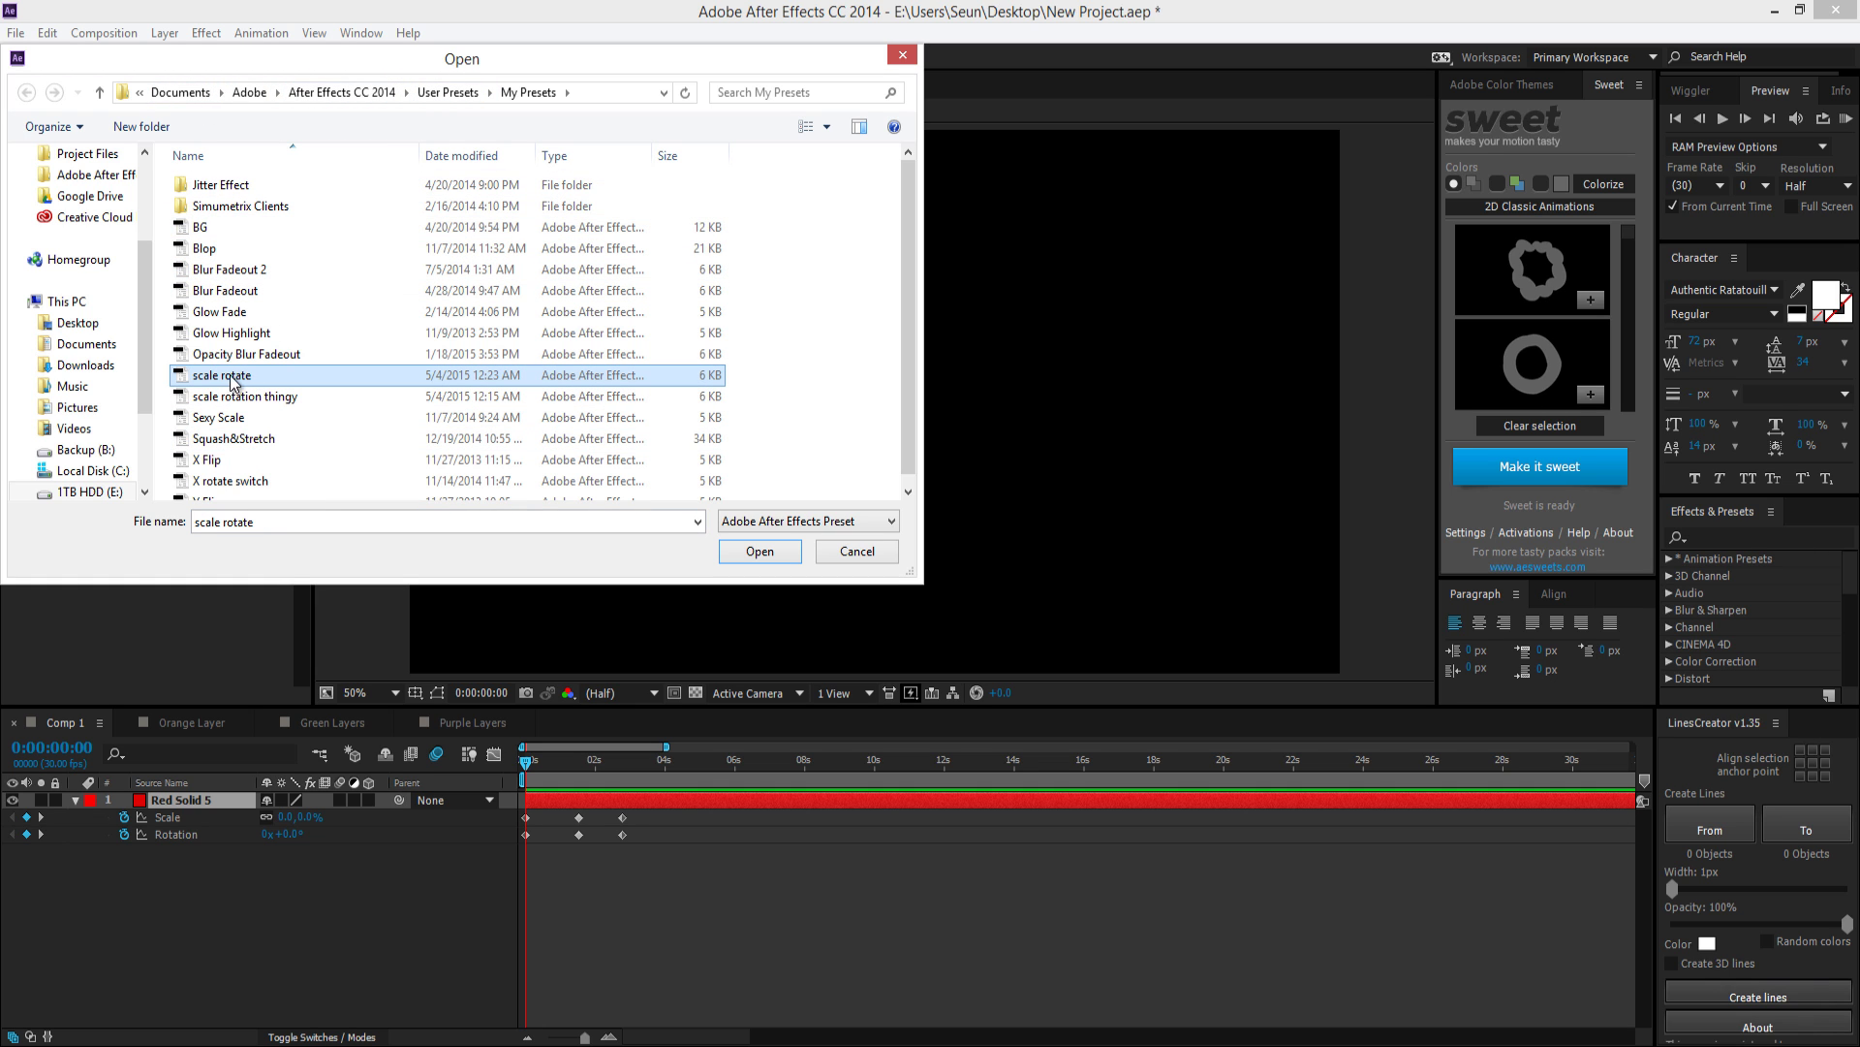
key("space")
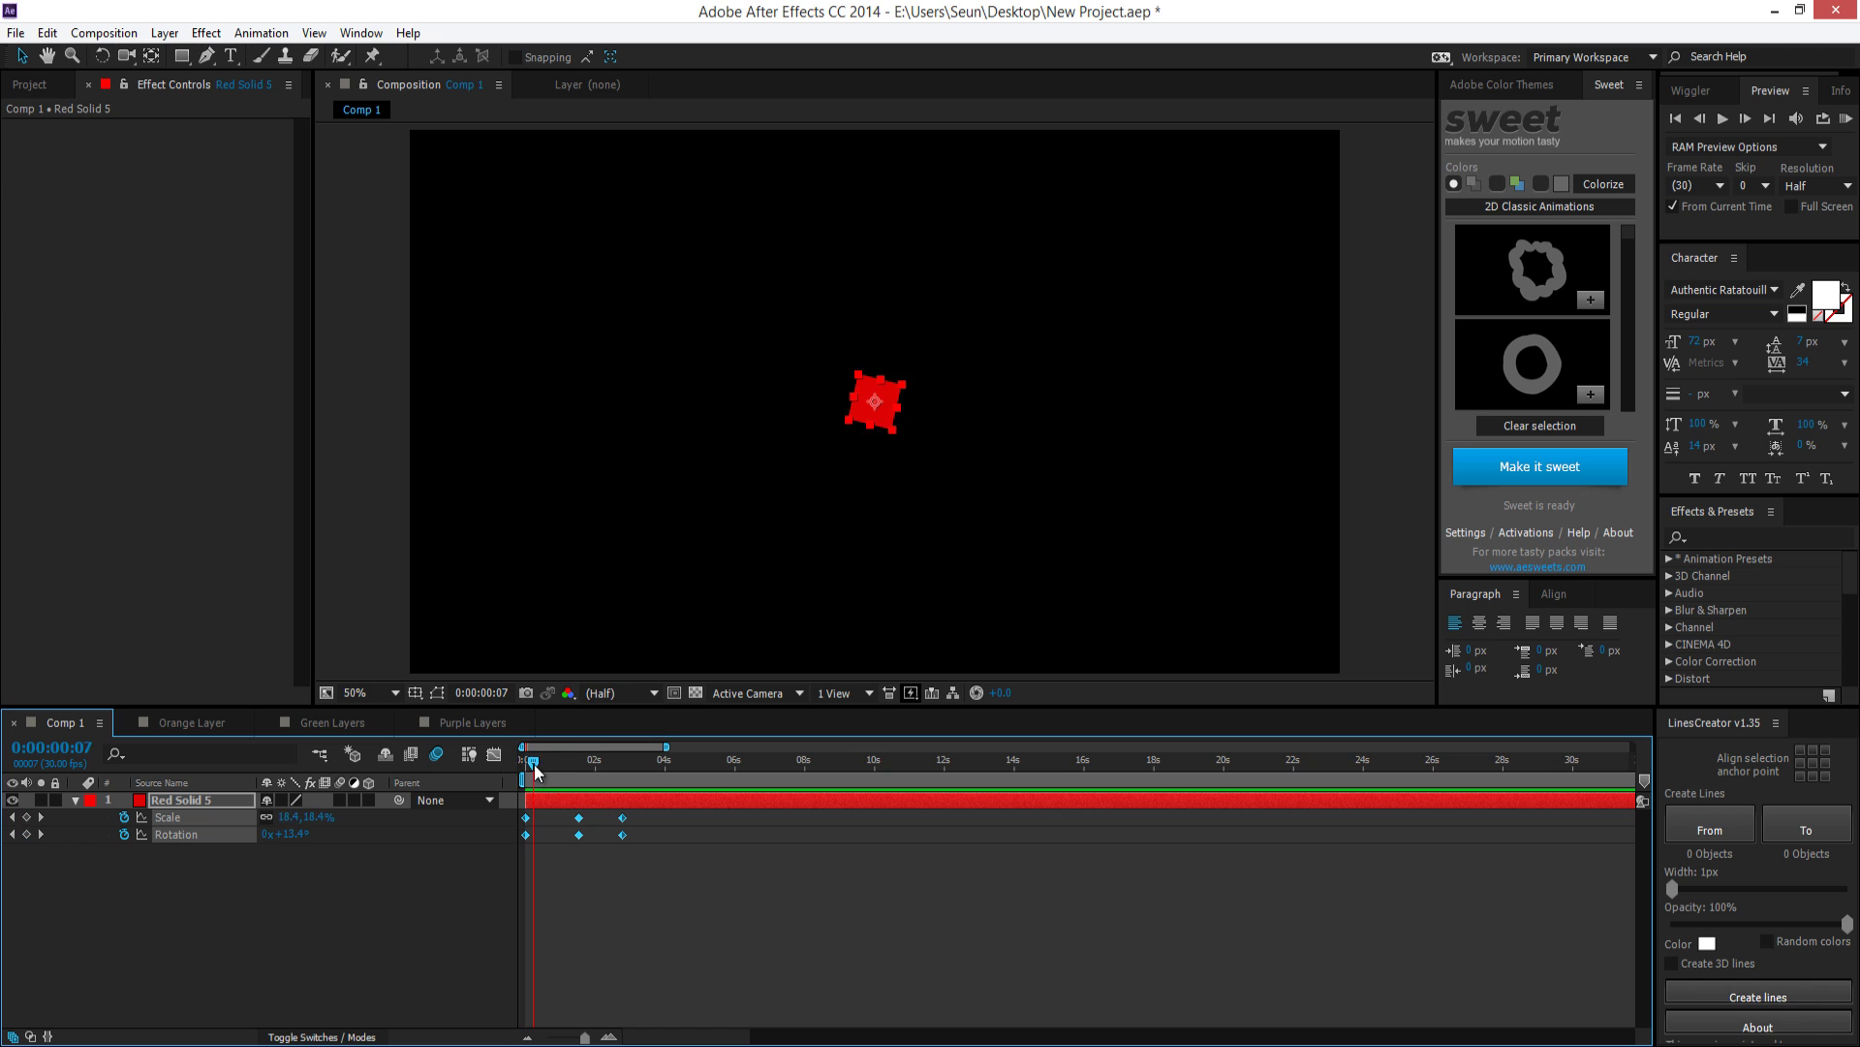
Replace the red solid with a text layer reading "This is Text Later" and move it to the composition's centre
left_click(567, 799)
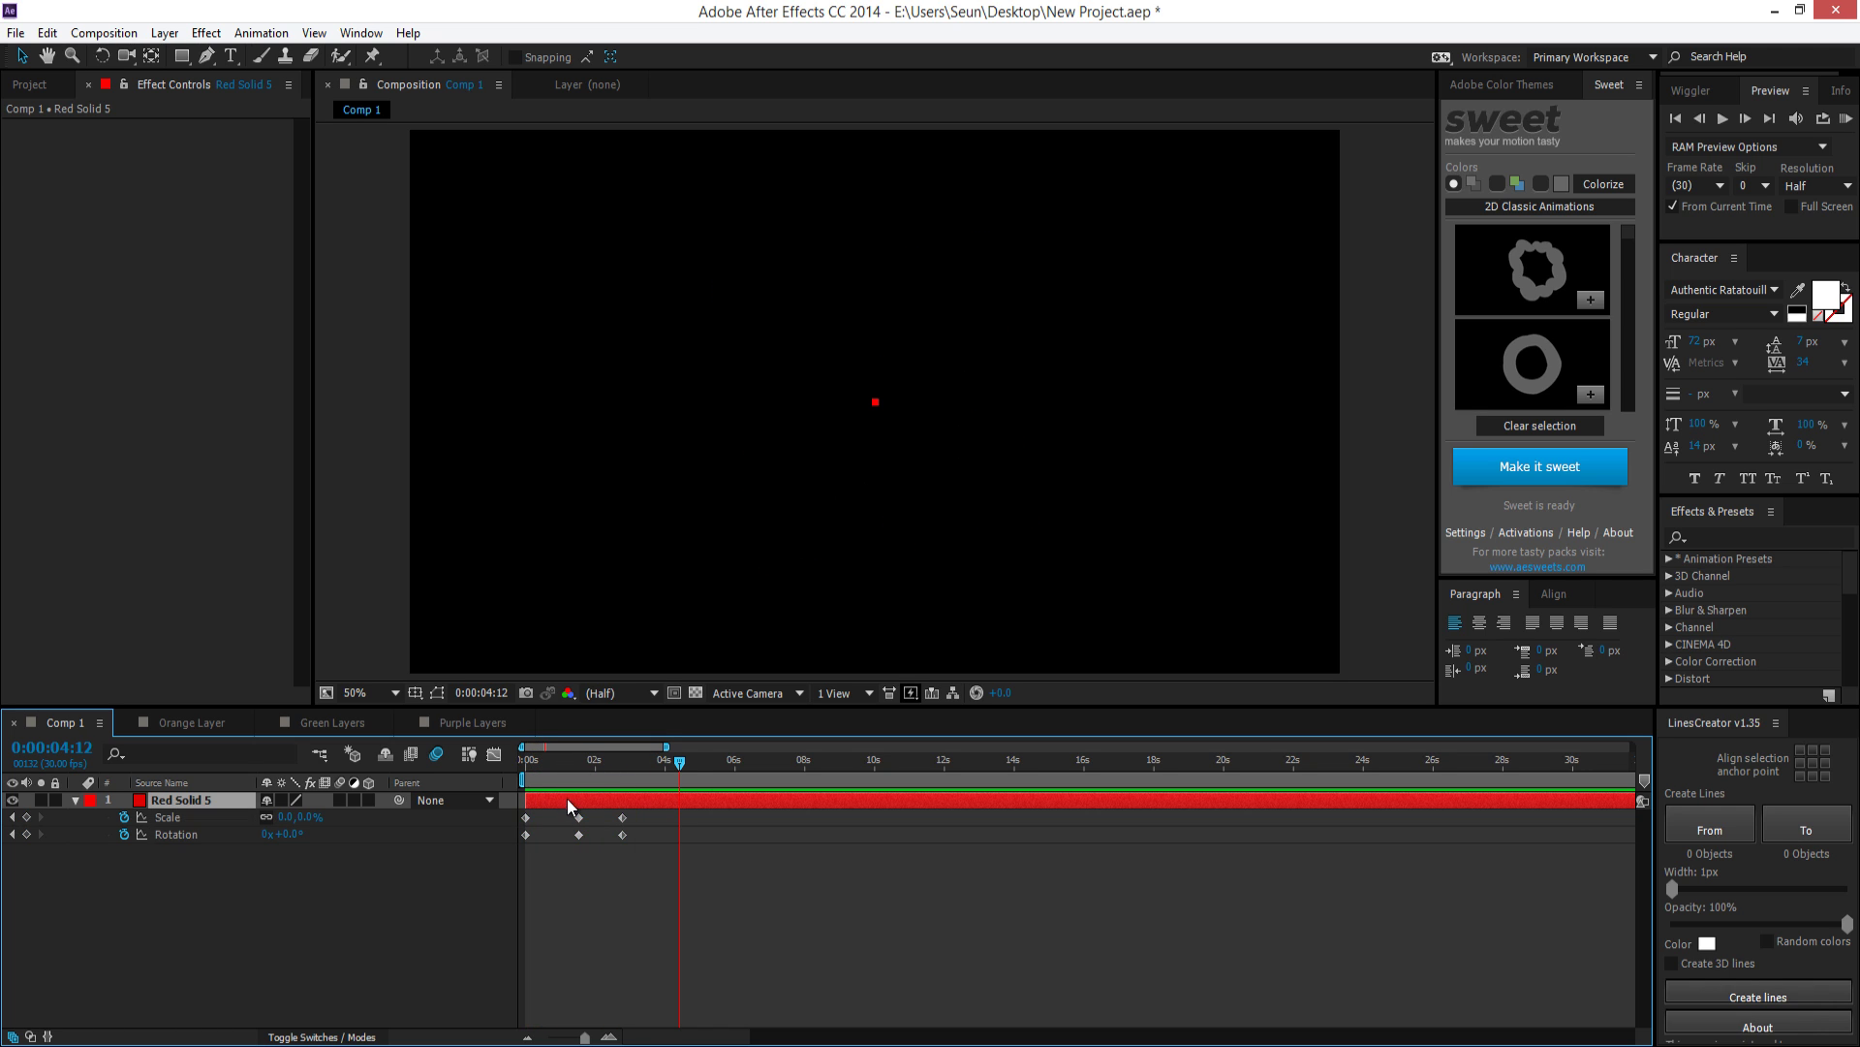
key("Delete")
left_click(230, 55)
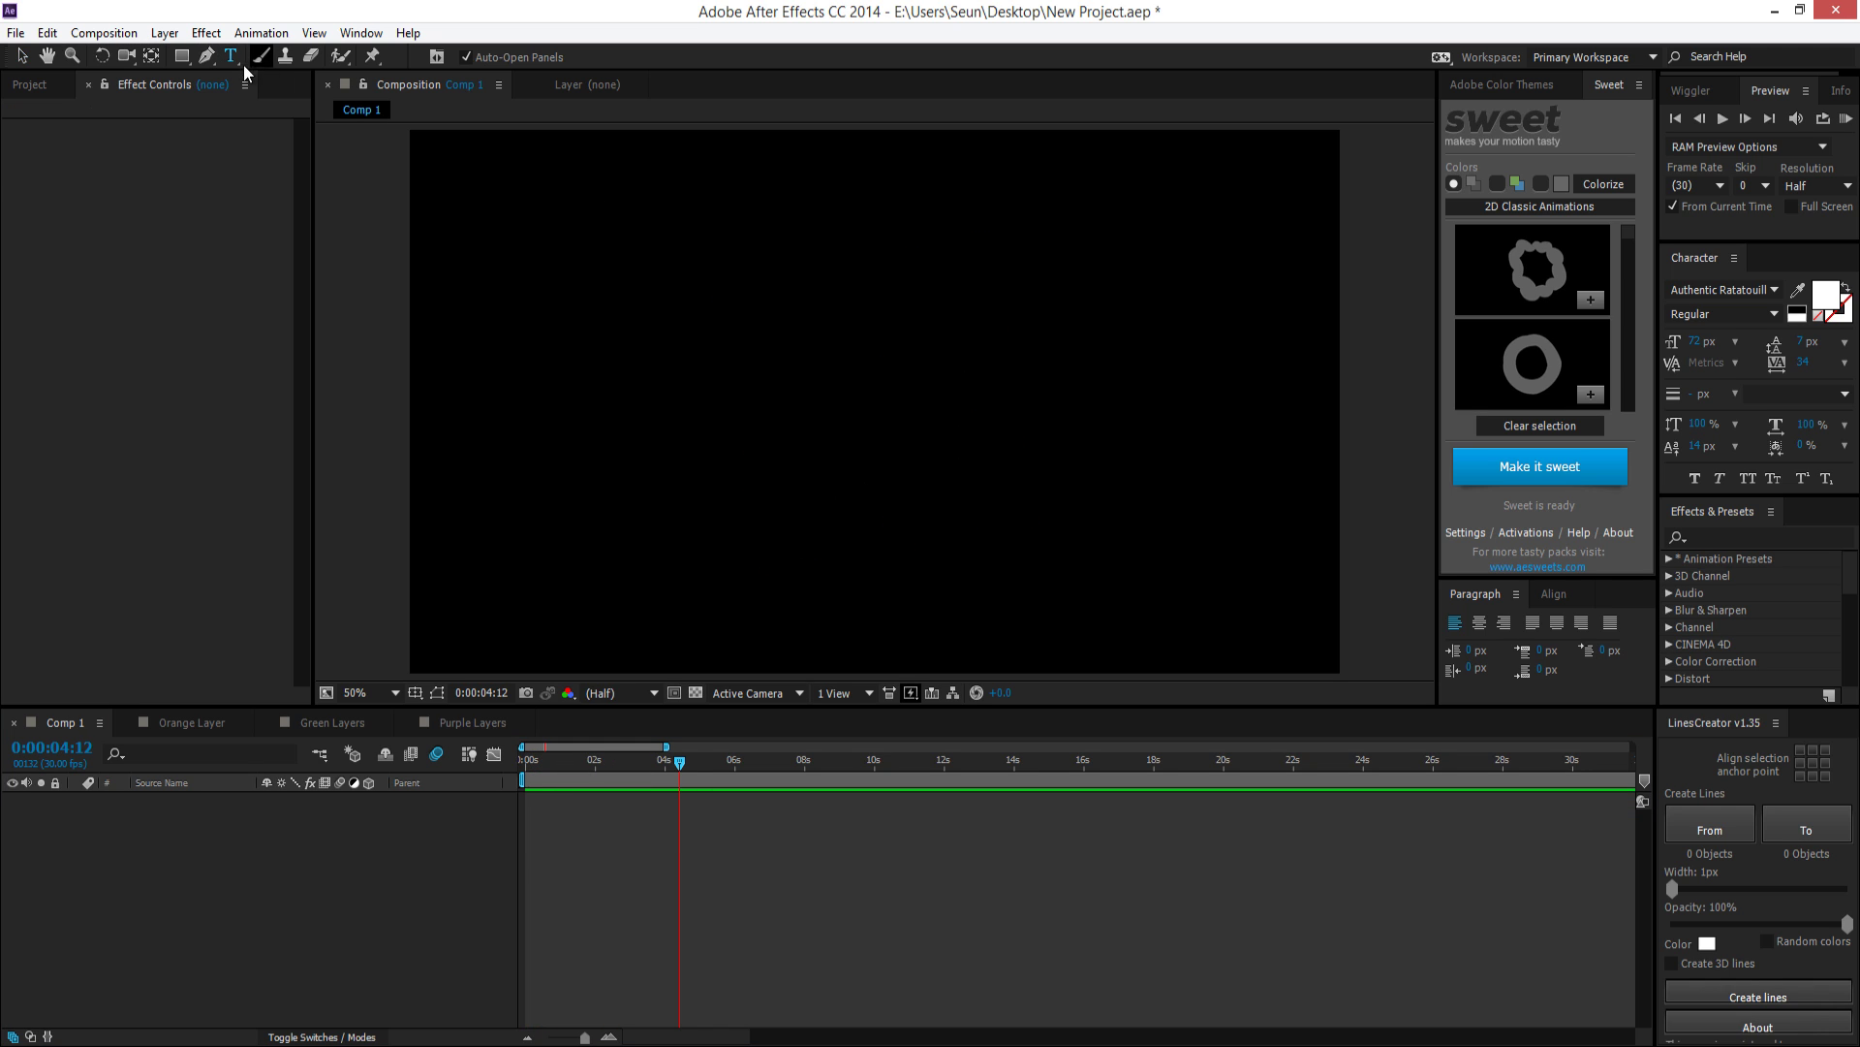
left_click(839, 385)
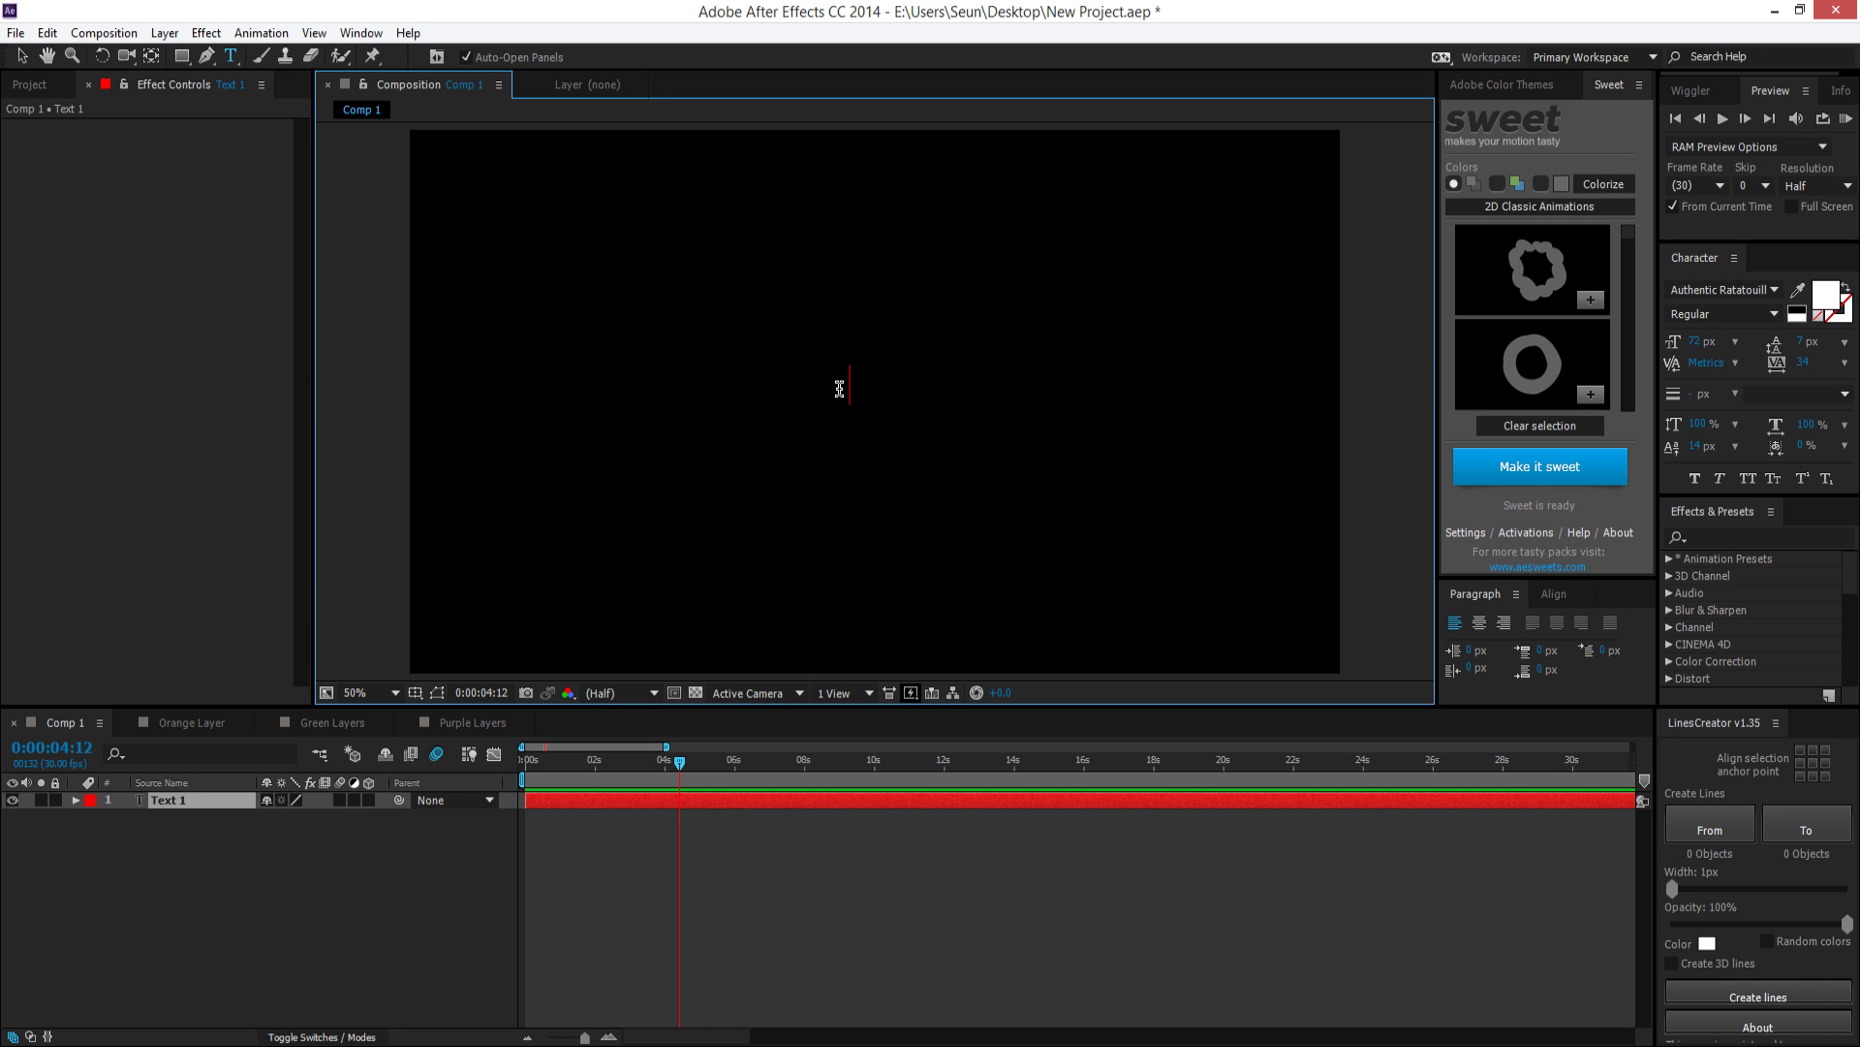
type("This is Text")
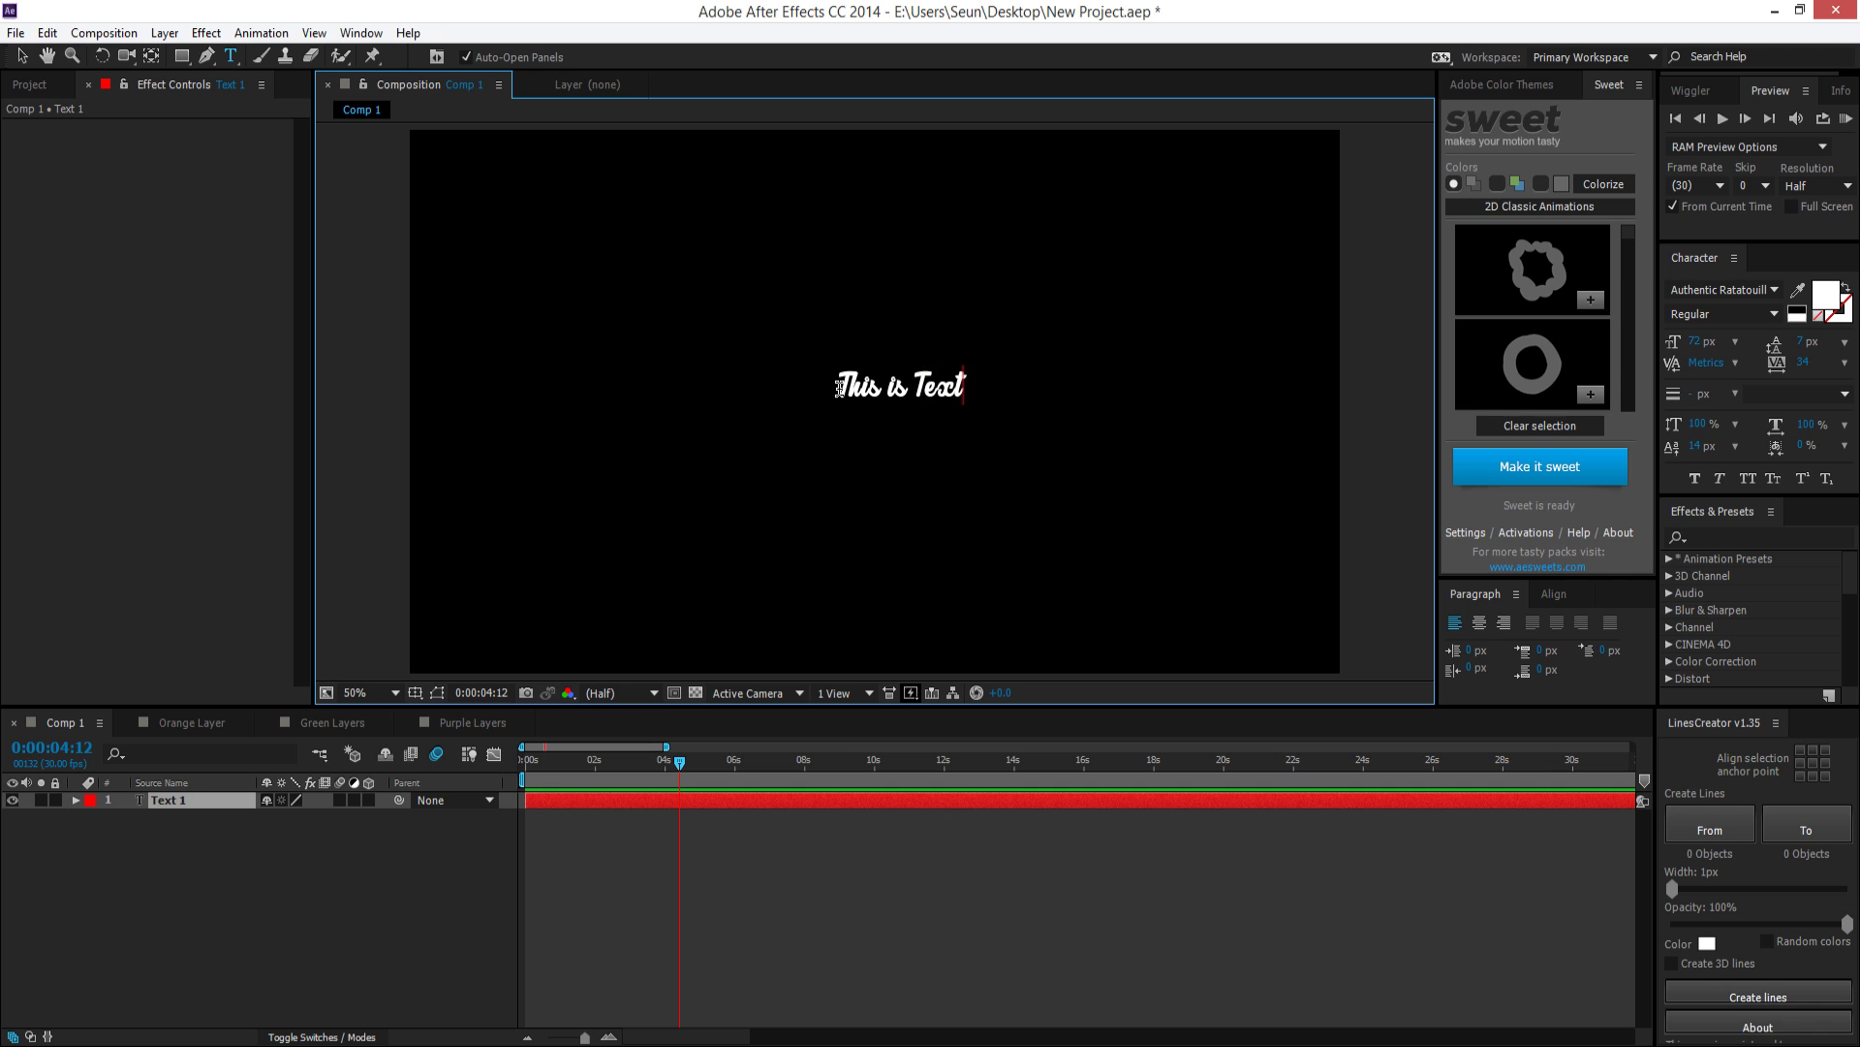
type(" Later")
left_click(212, 804)
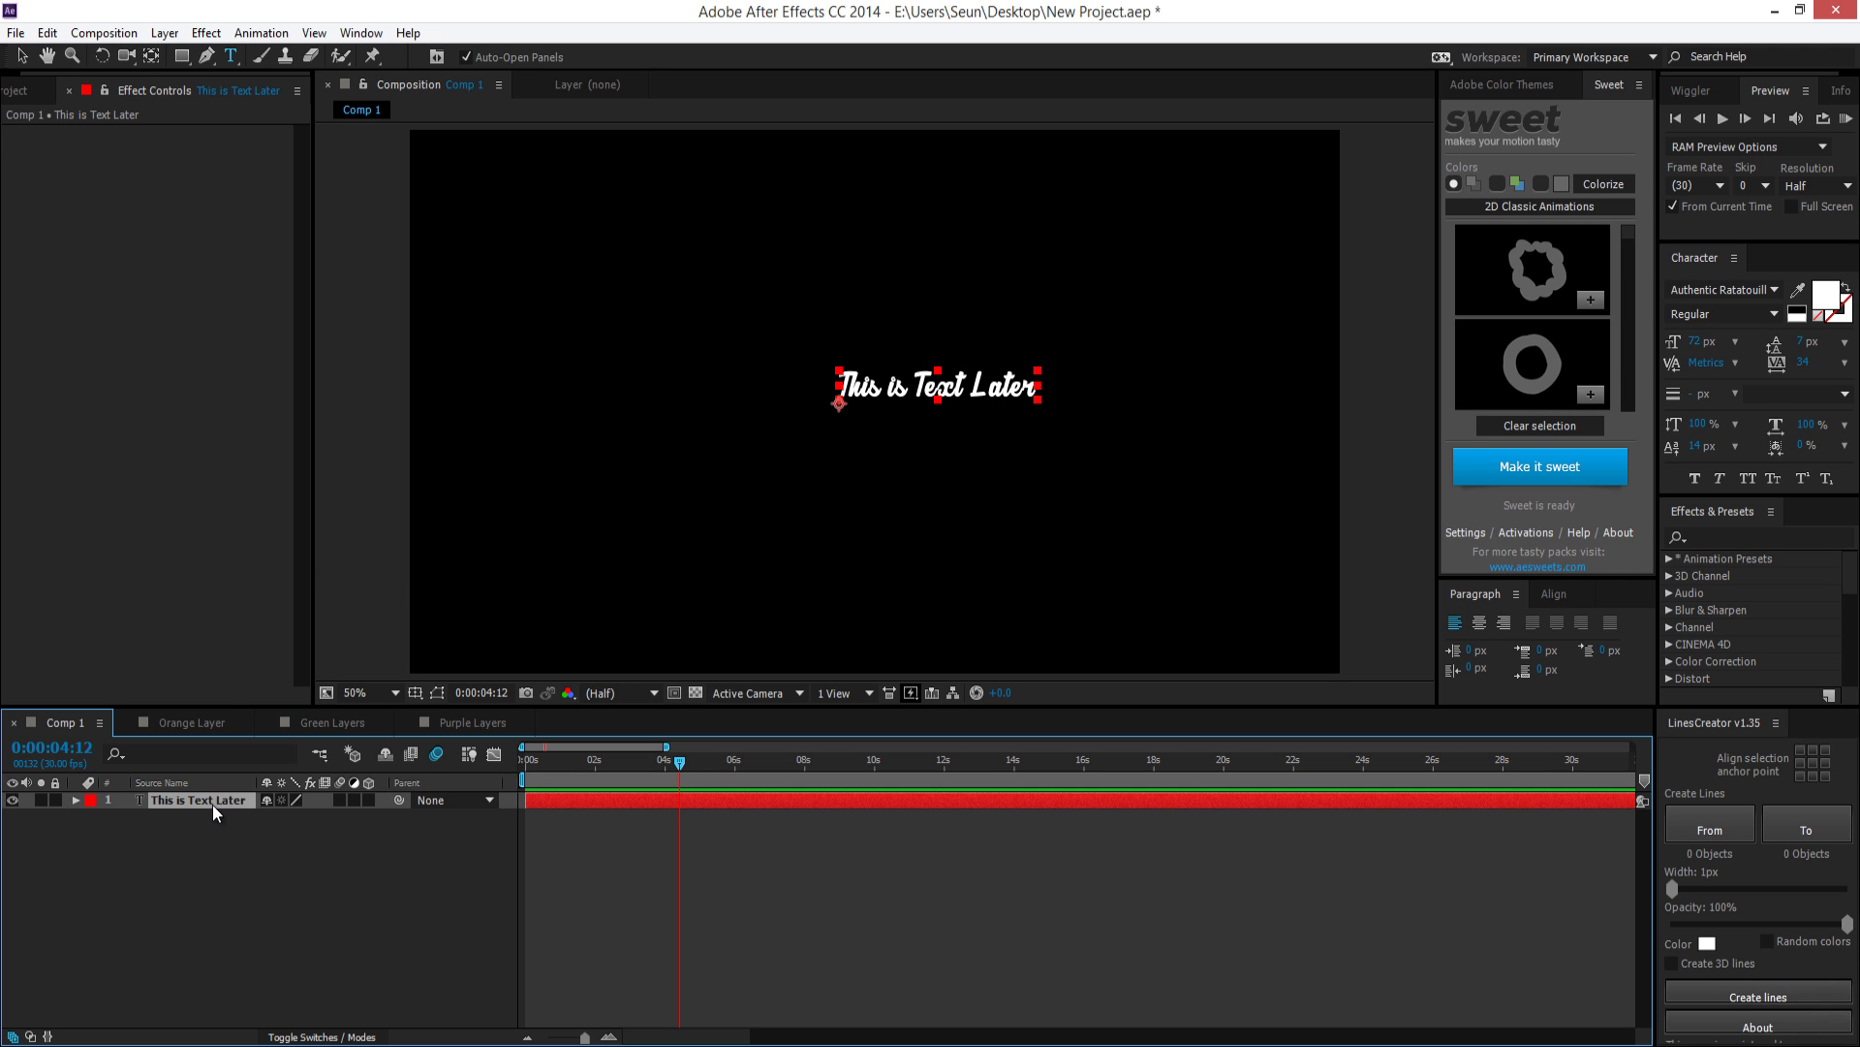
key("v")
left_click_drag(901, 386, 827, 399)
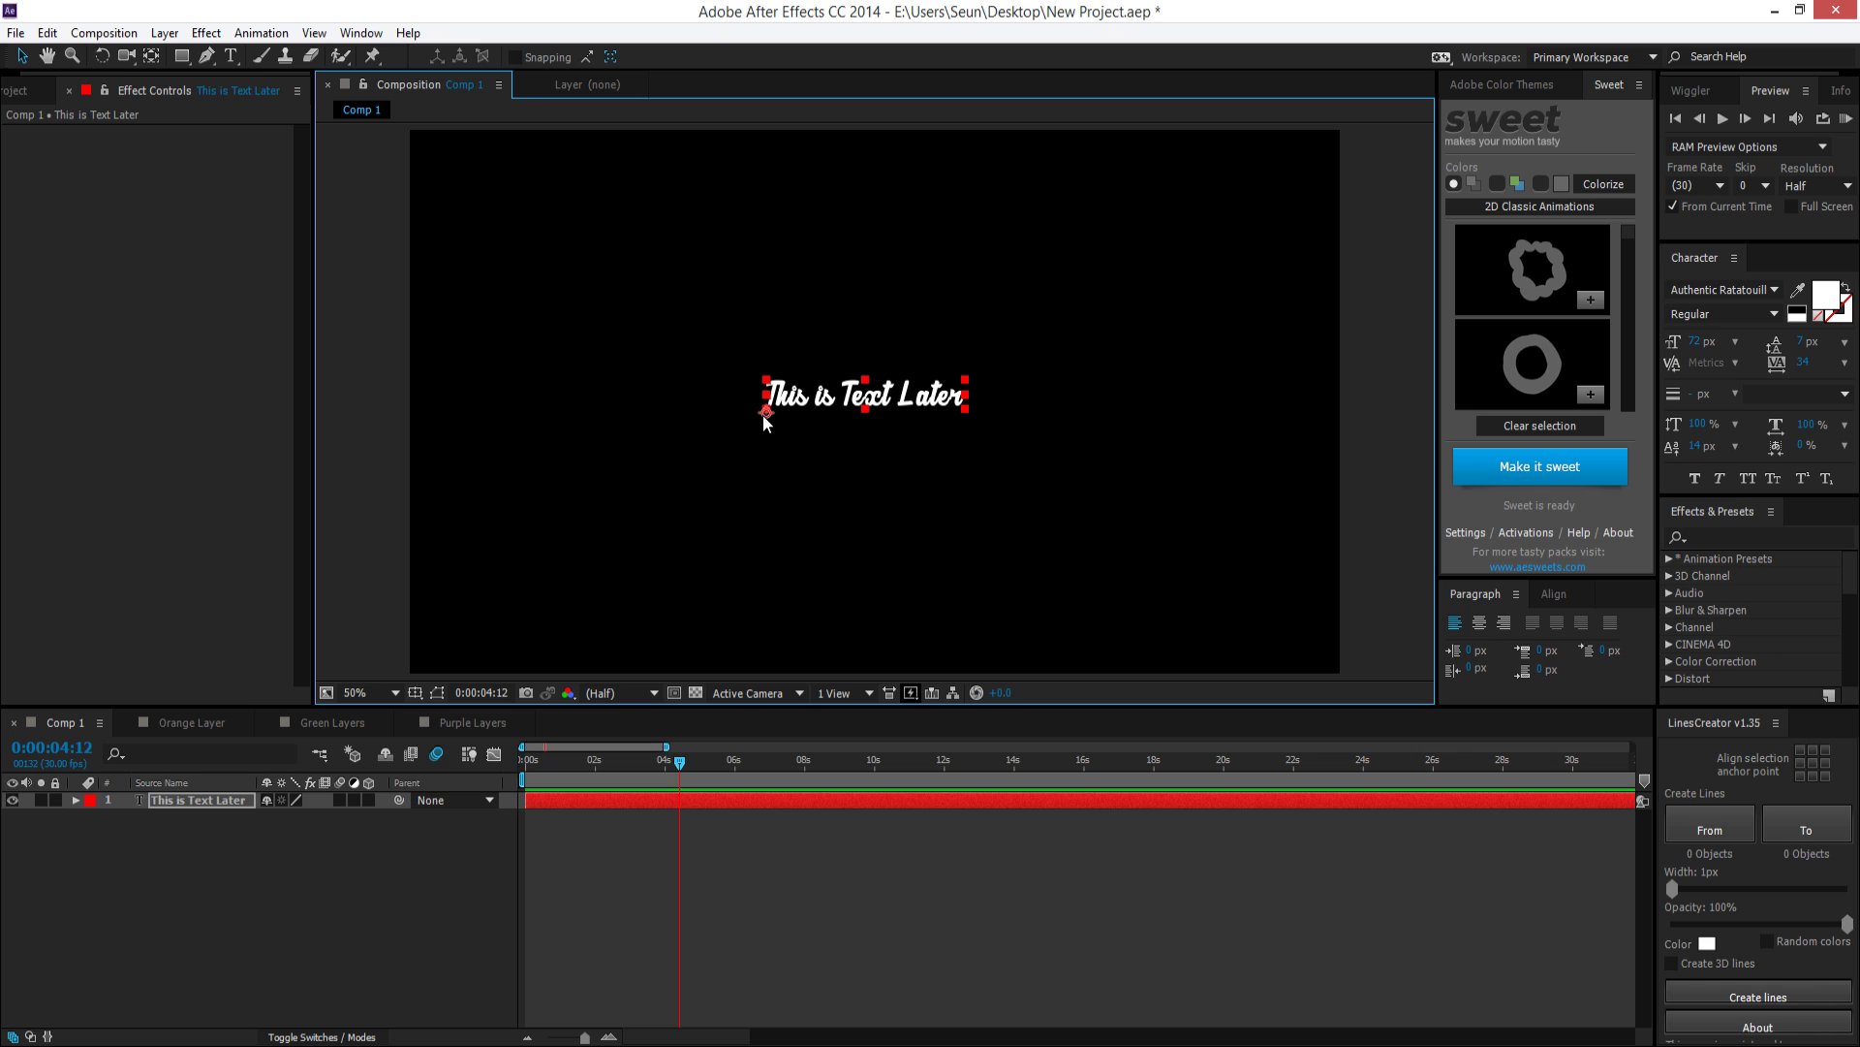
Reveal the text layer's Rotation property and test the rotation about the lower-left anchor point in both directions
left_click(184, 804)
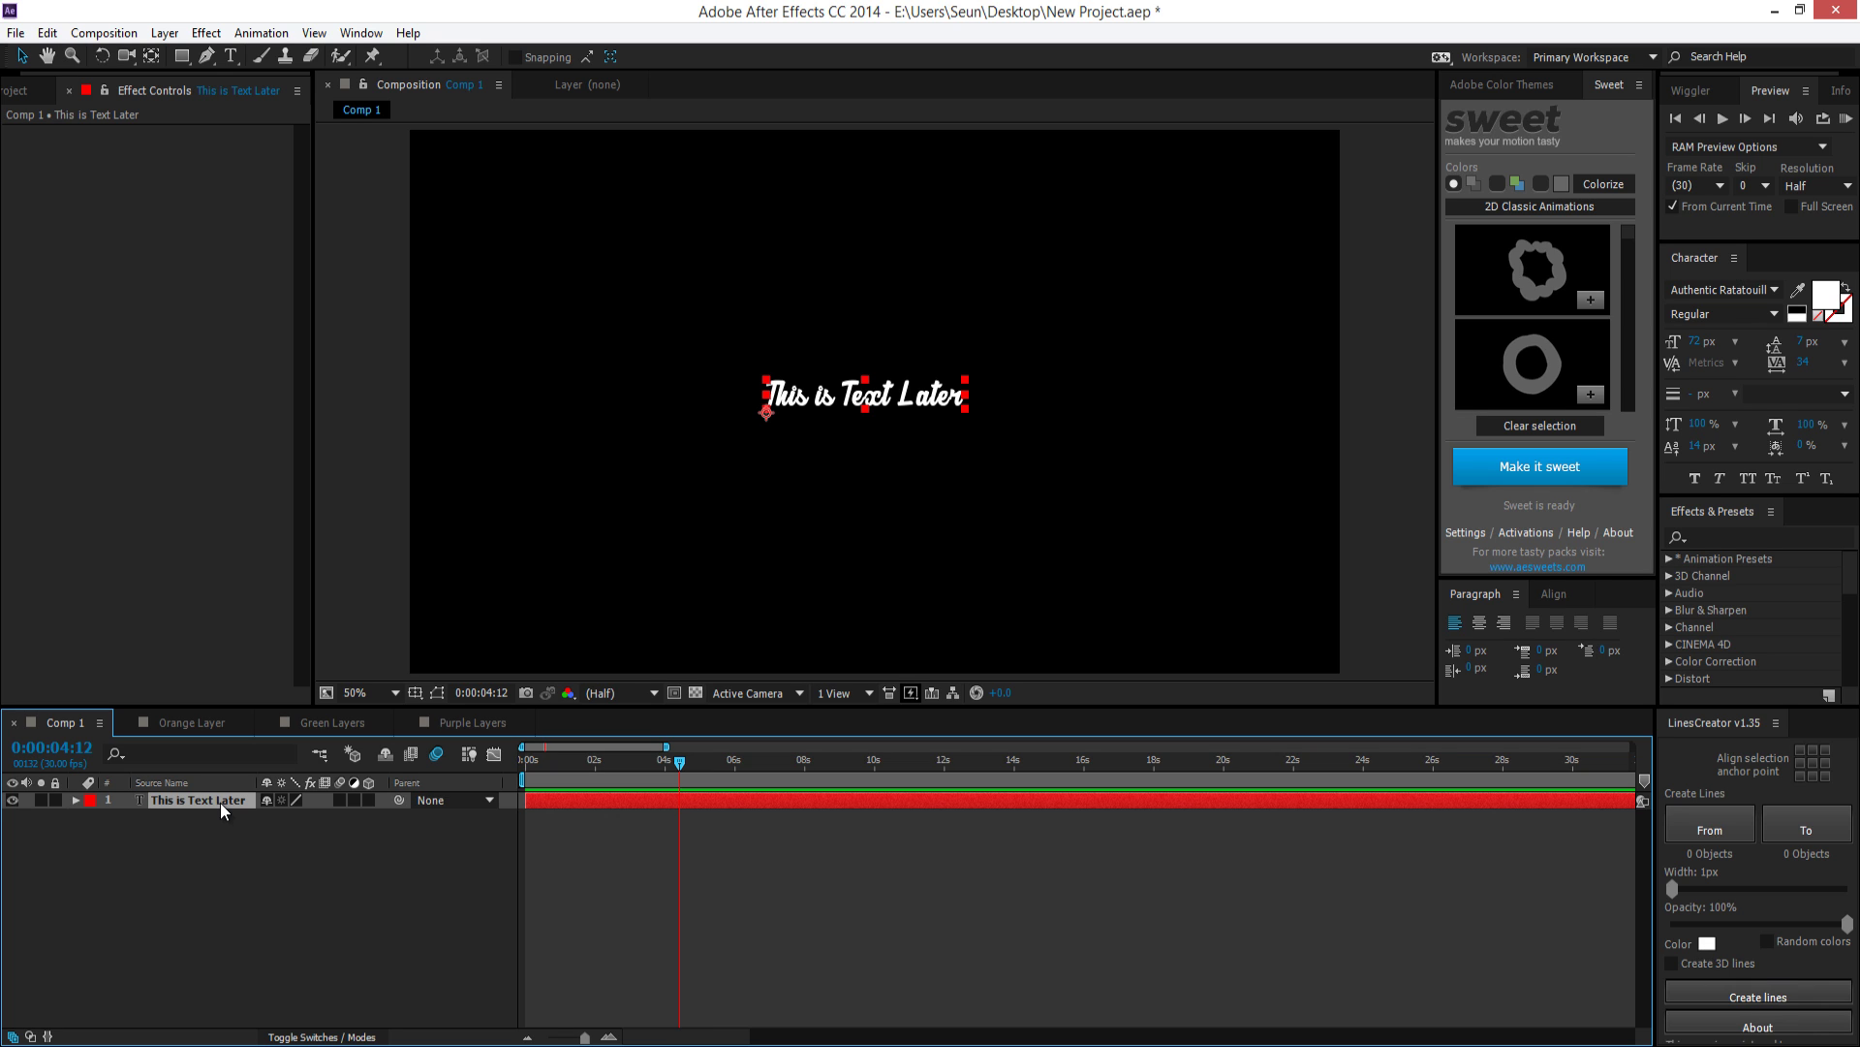
key("r")
left_click_drag(298, 825, 125, 631)
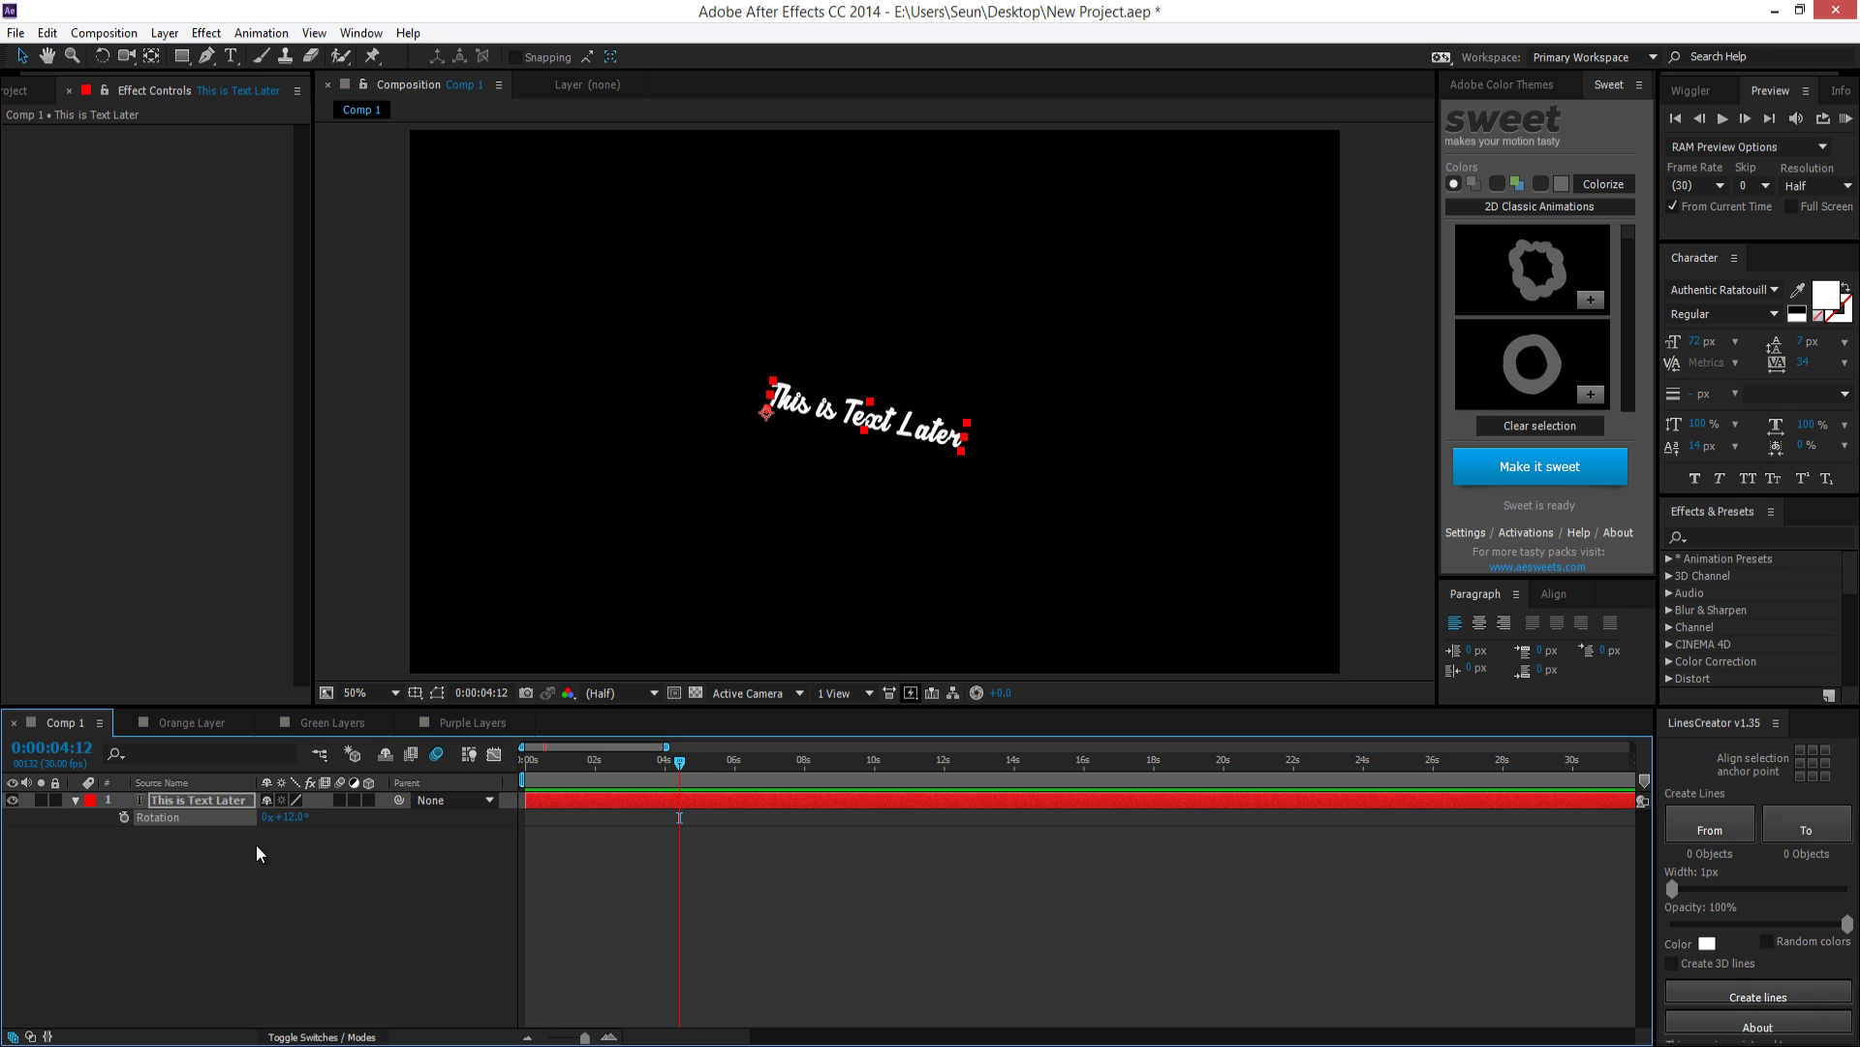
left_click_drag(296, 819, 276, 816)
Move the anchor point with the Pan Behind tool to the text's centre and its right end, testing the rotation at each position
key("y")
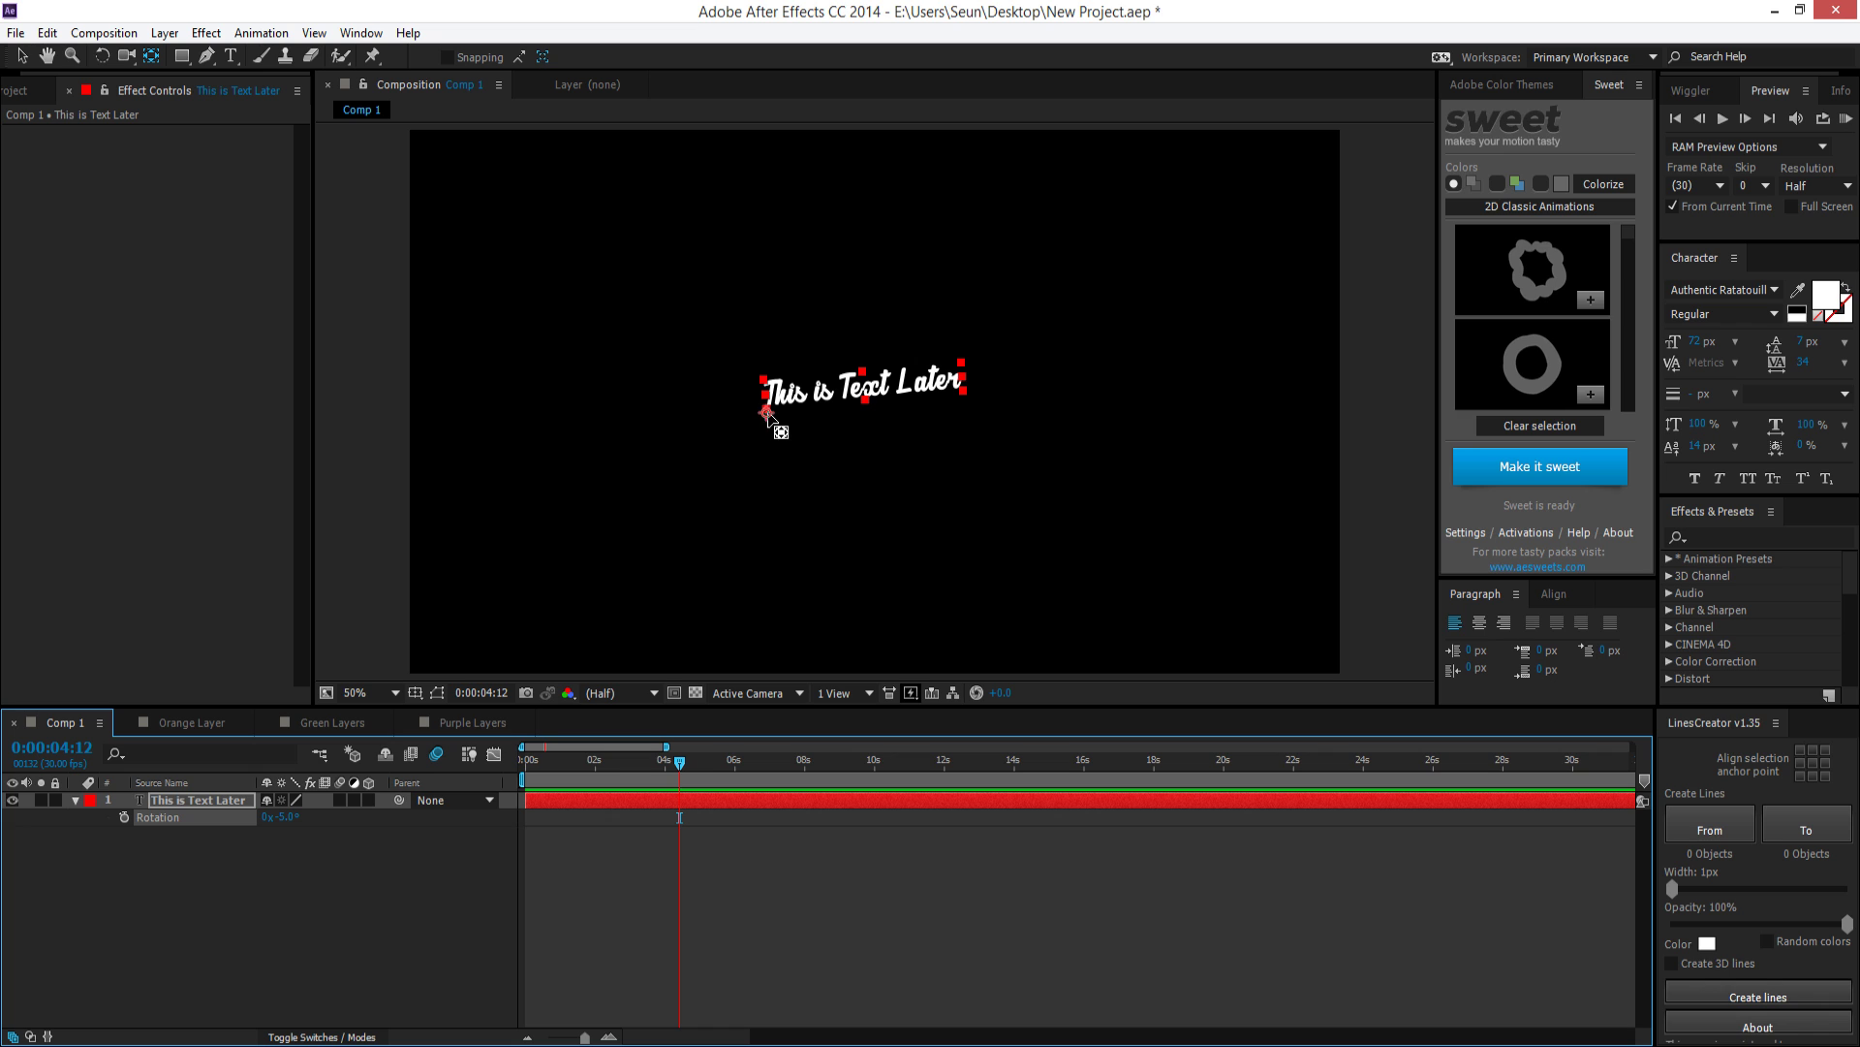
left_click_drag(767, 413, 861, 391)
left_click_drag(288, 826, 1025, 827)
left_click_drag(874, 404, 901, 424)
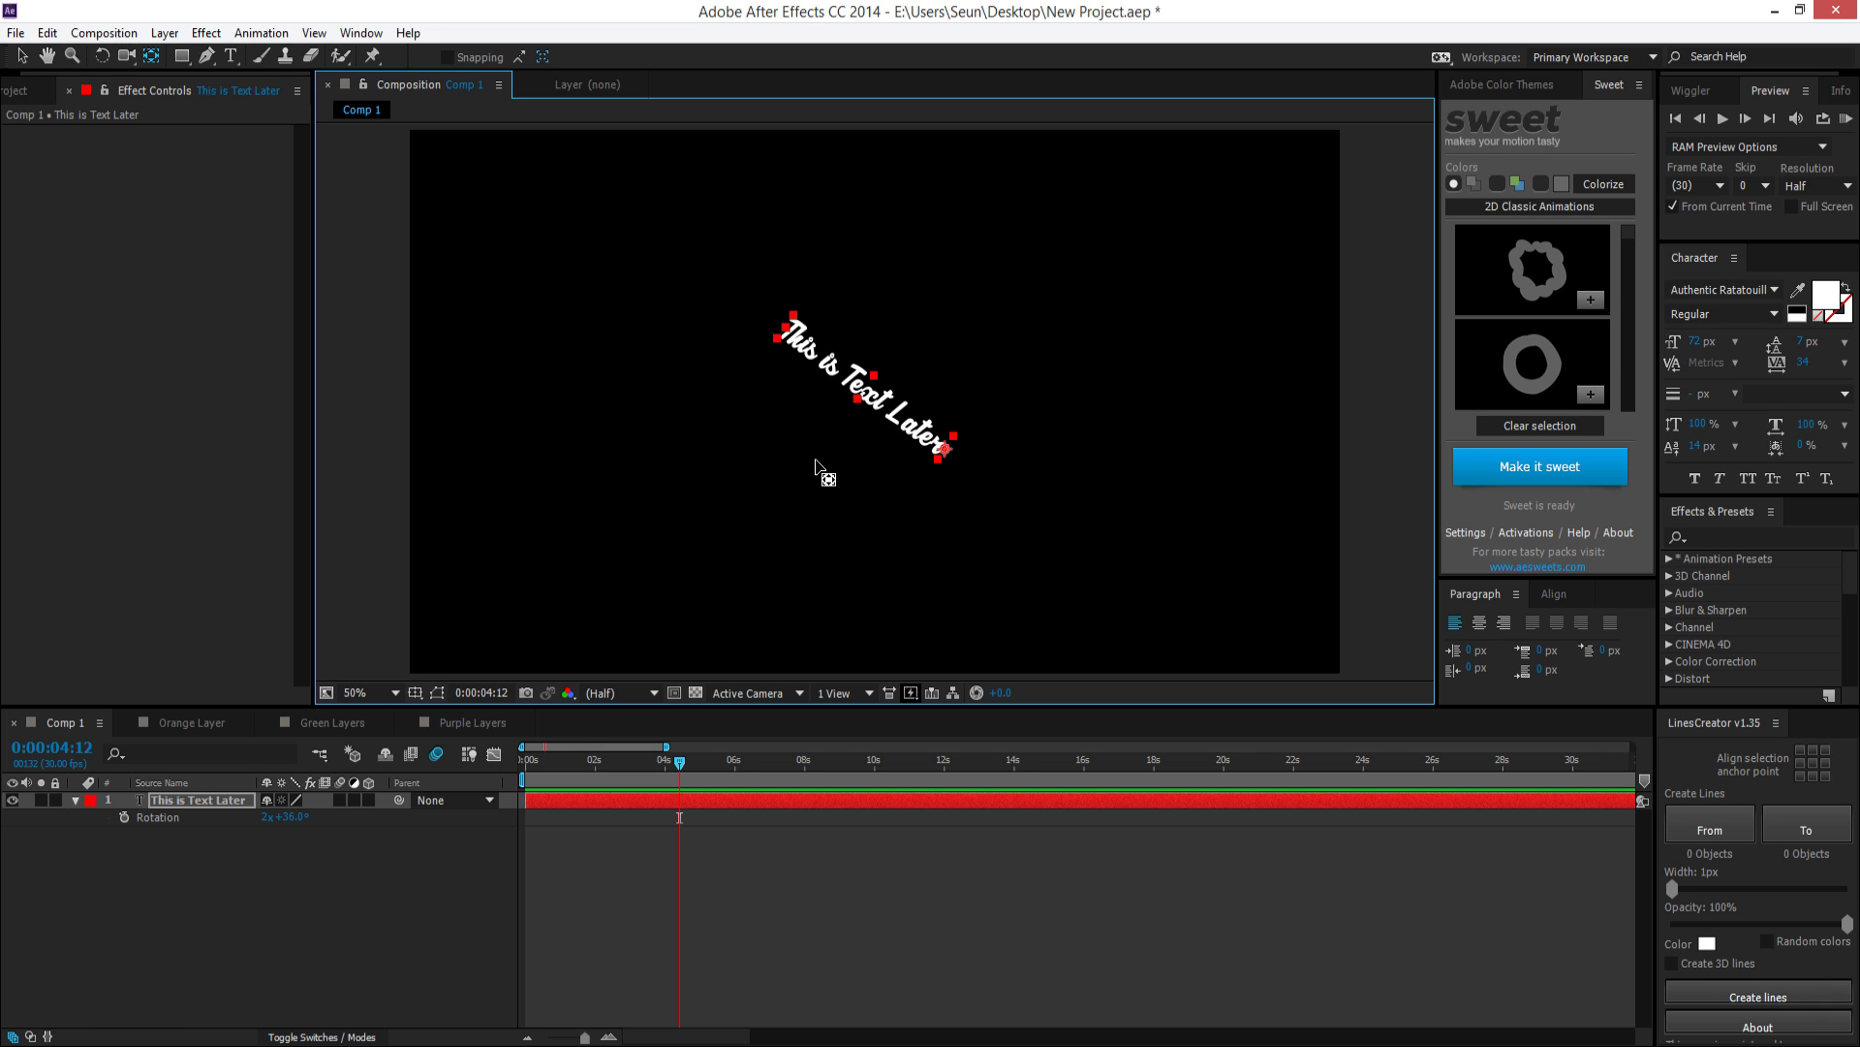
left_click_drag(297, 829, 917, 783)
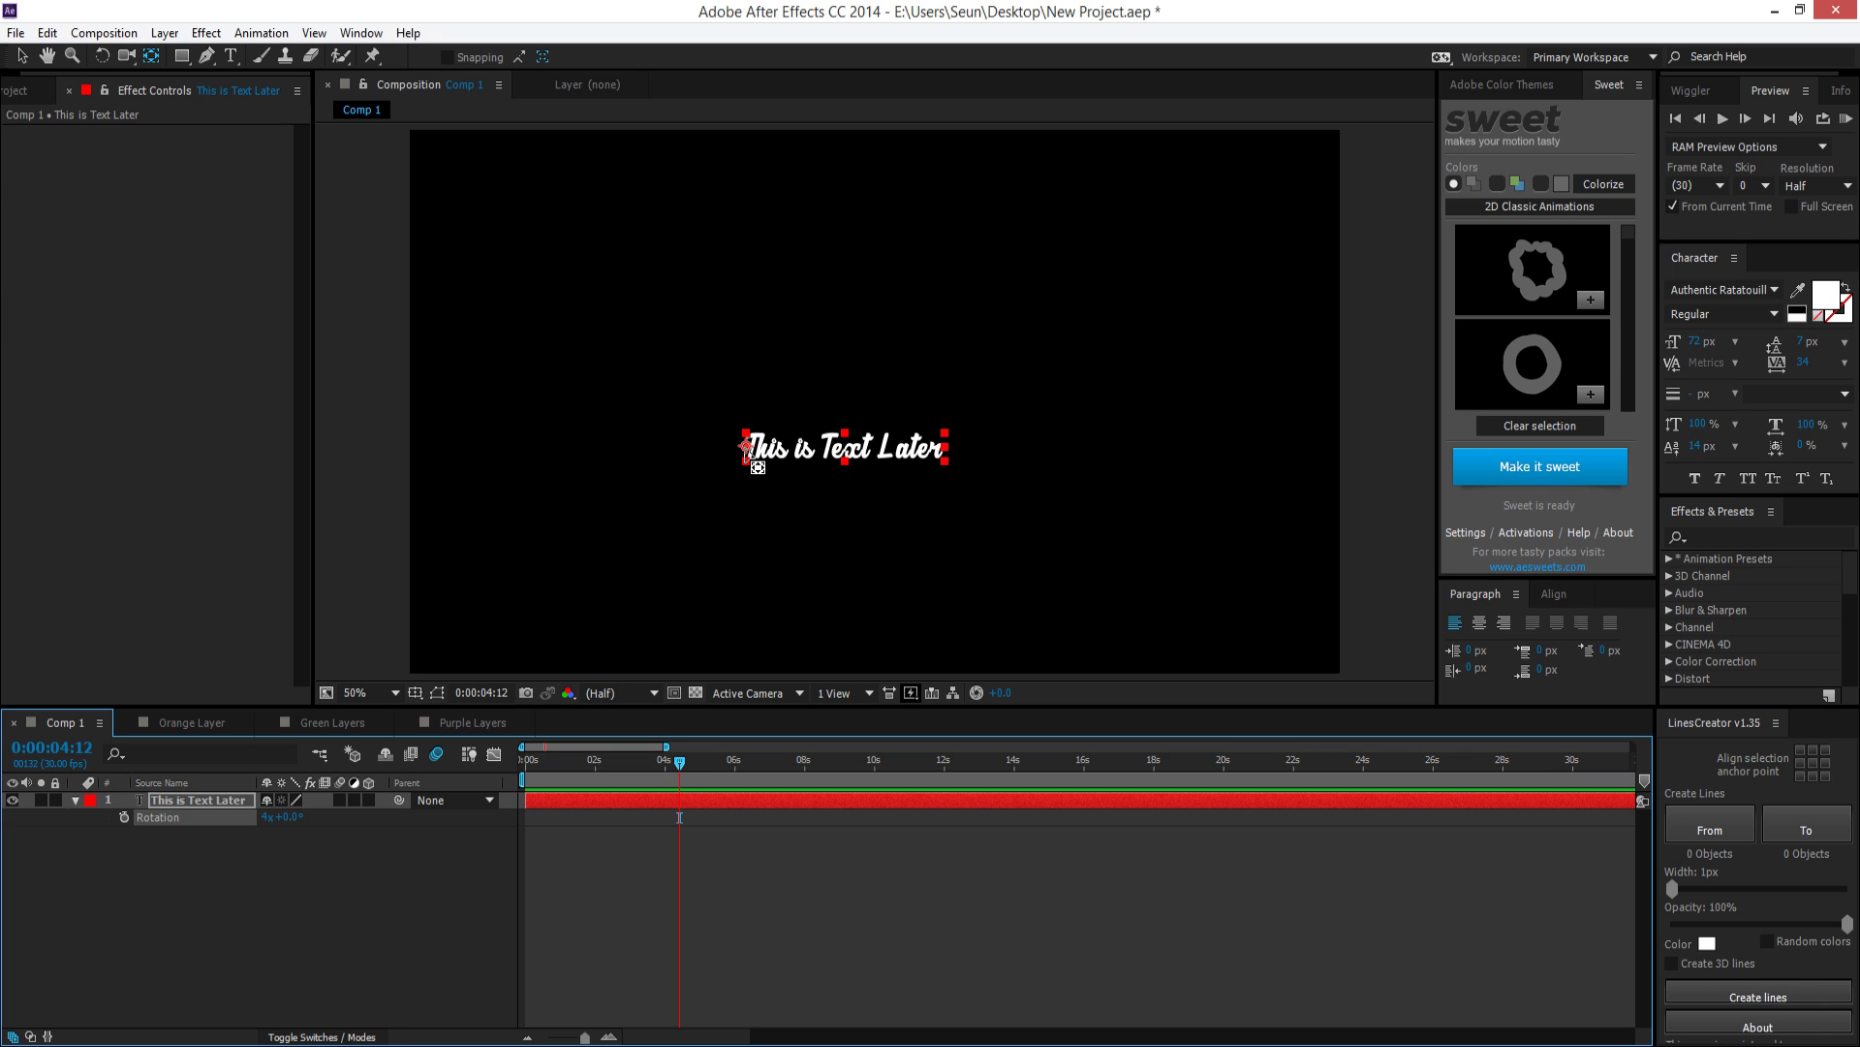
Compare rotation about the text's centre and left end, then set Rotation to 5x+0.0° with the anchor point centred
left_click(819, 454)
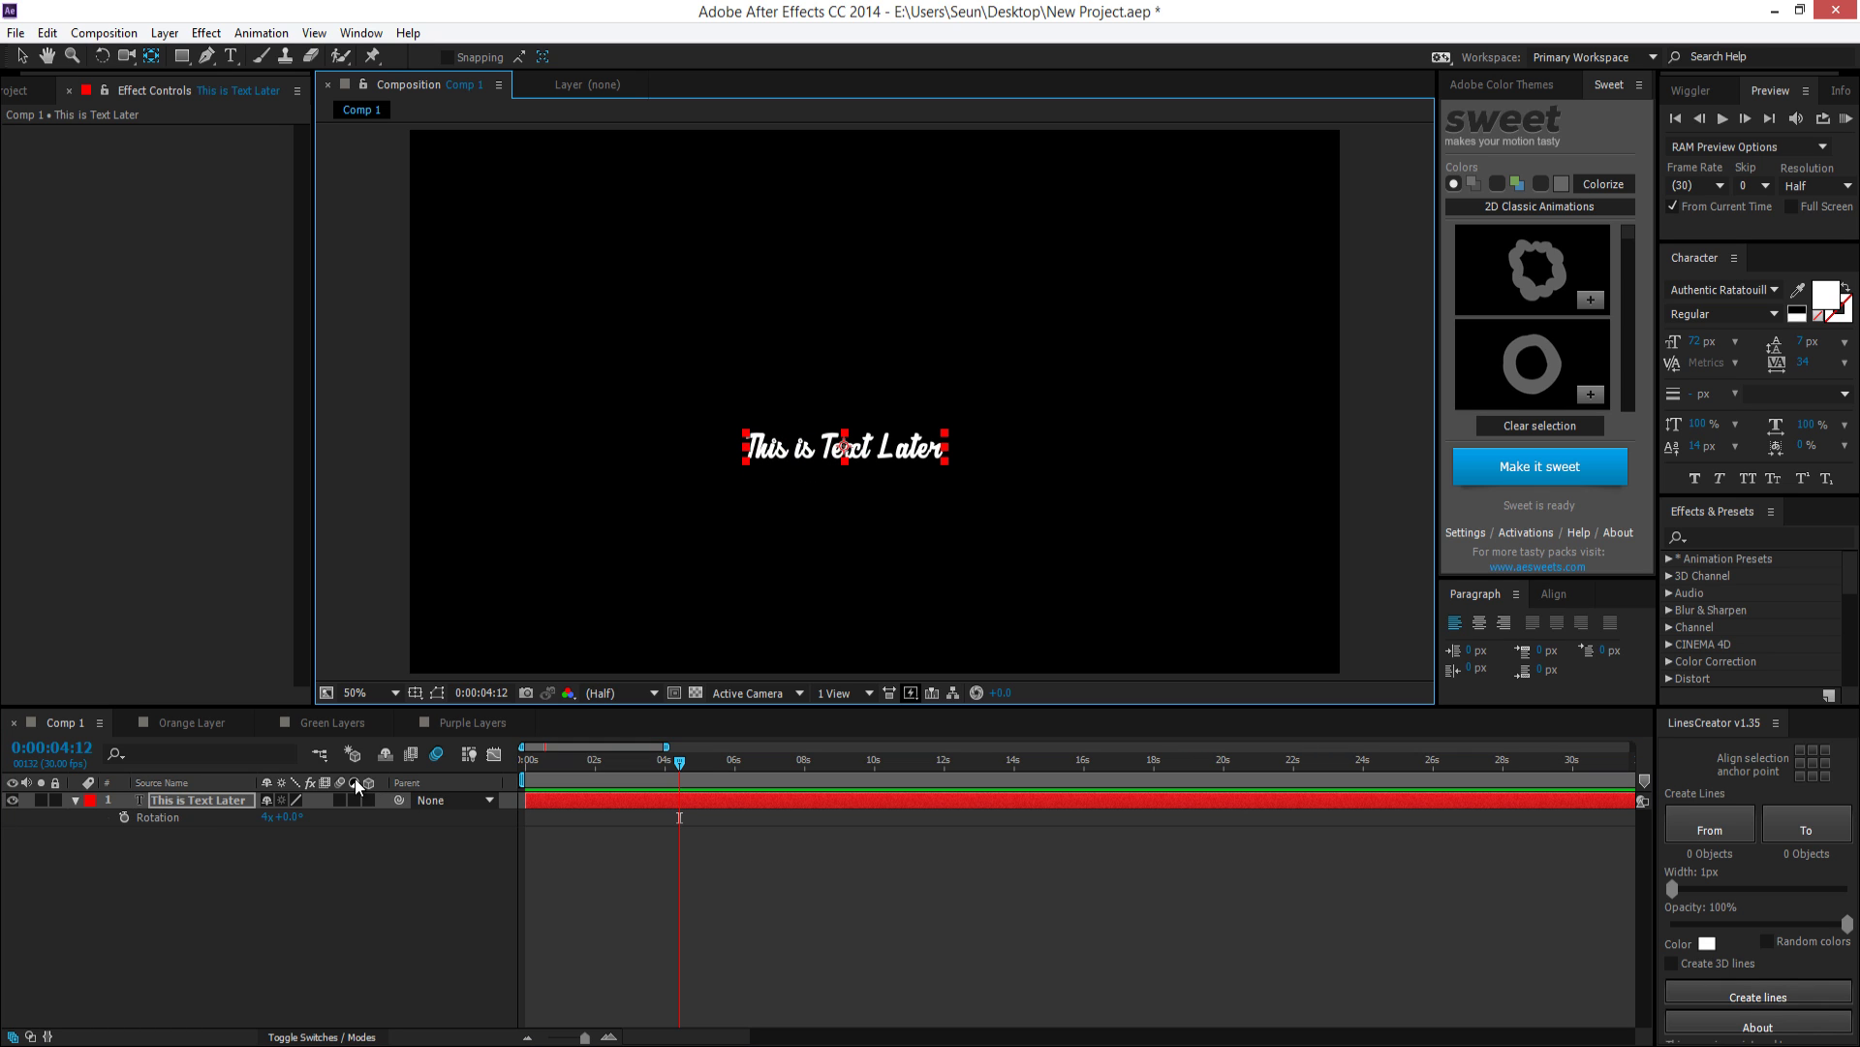
left_click_drag(288, 824, 810, 515)
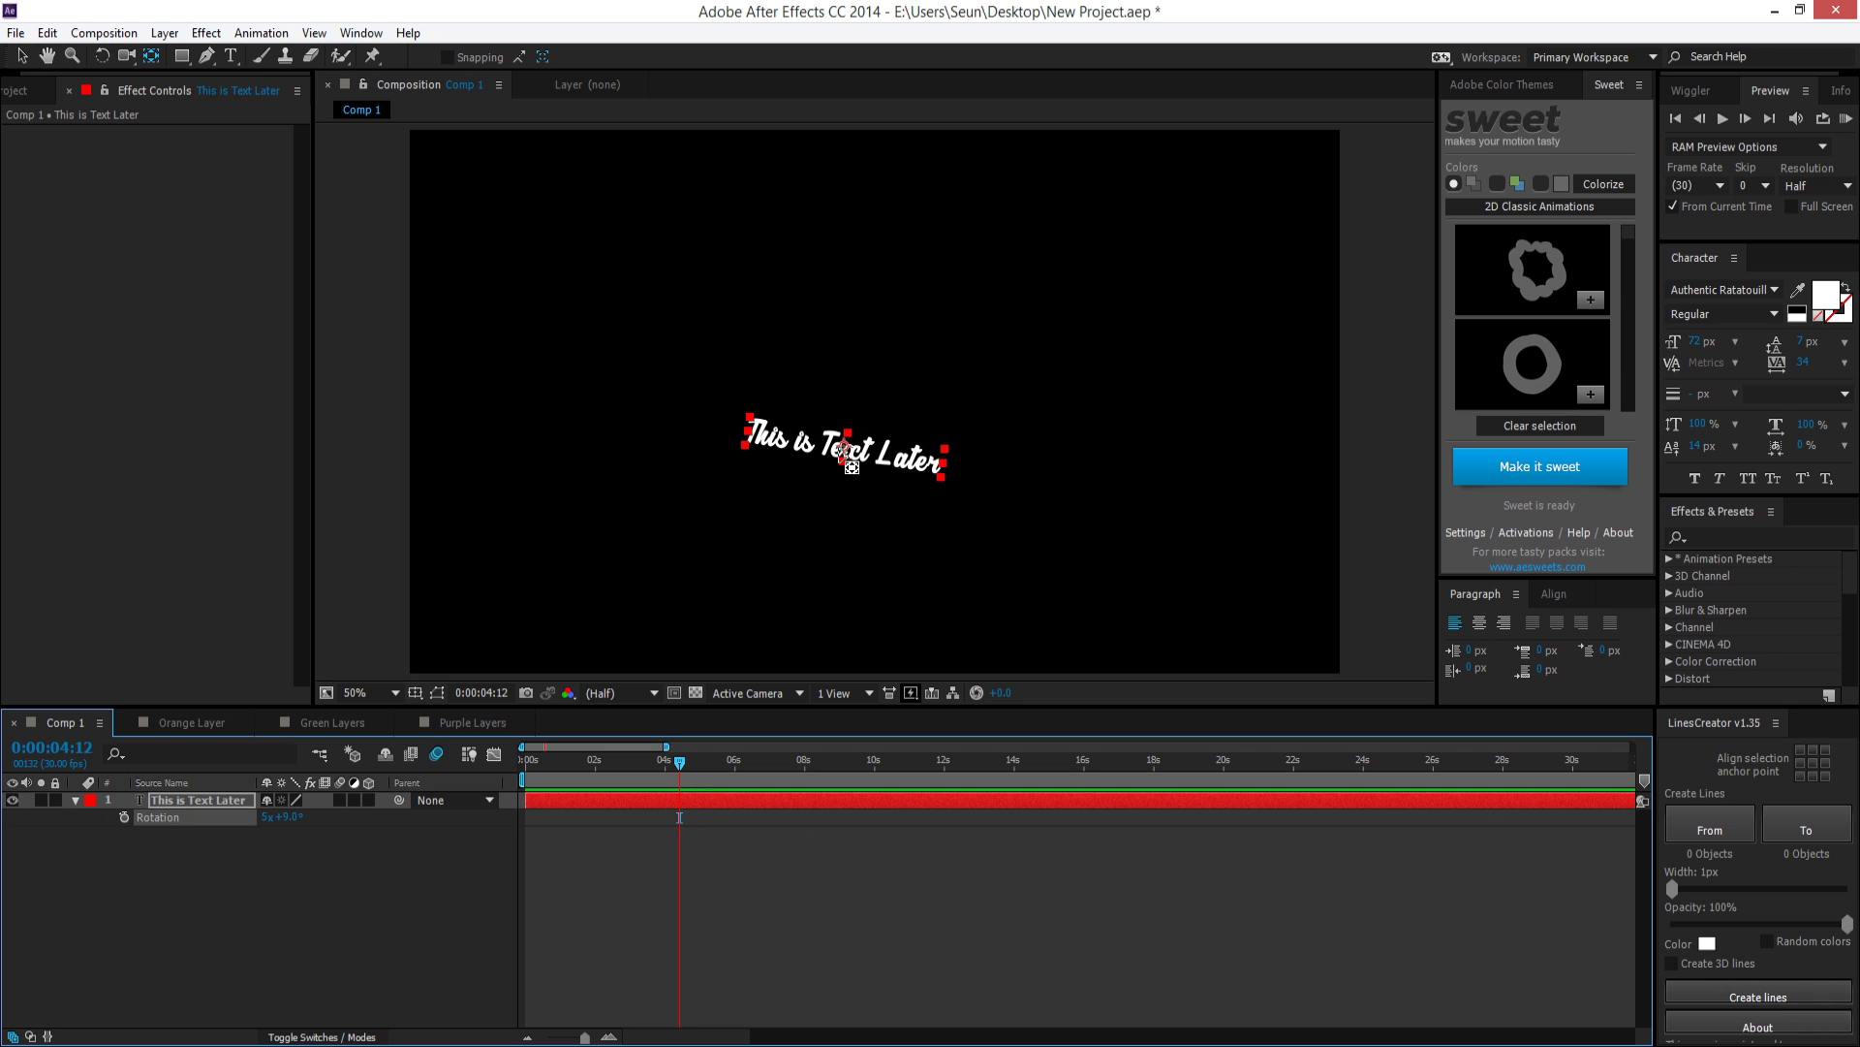
left_click(754, 443)
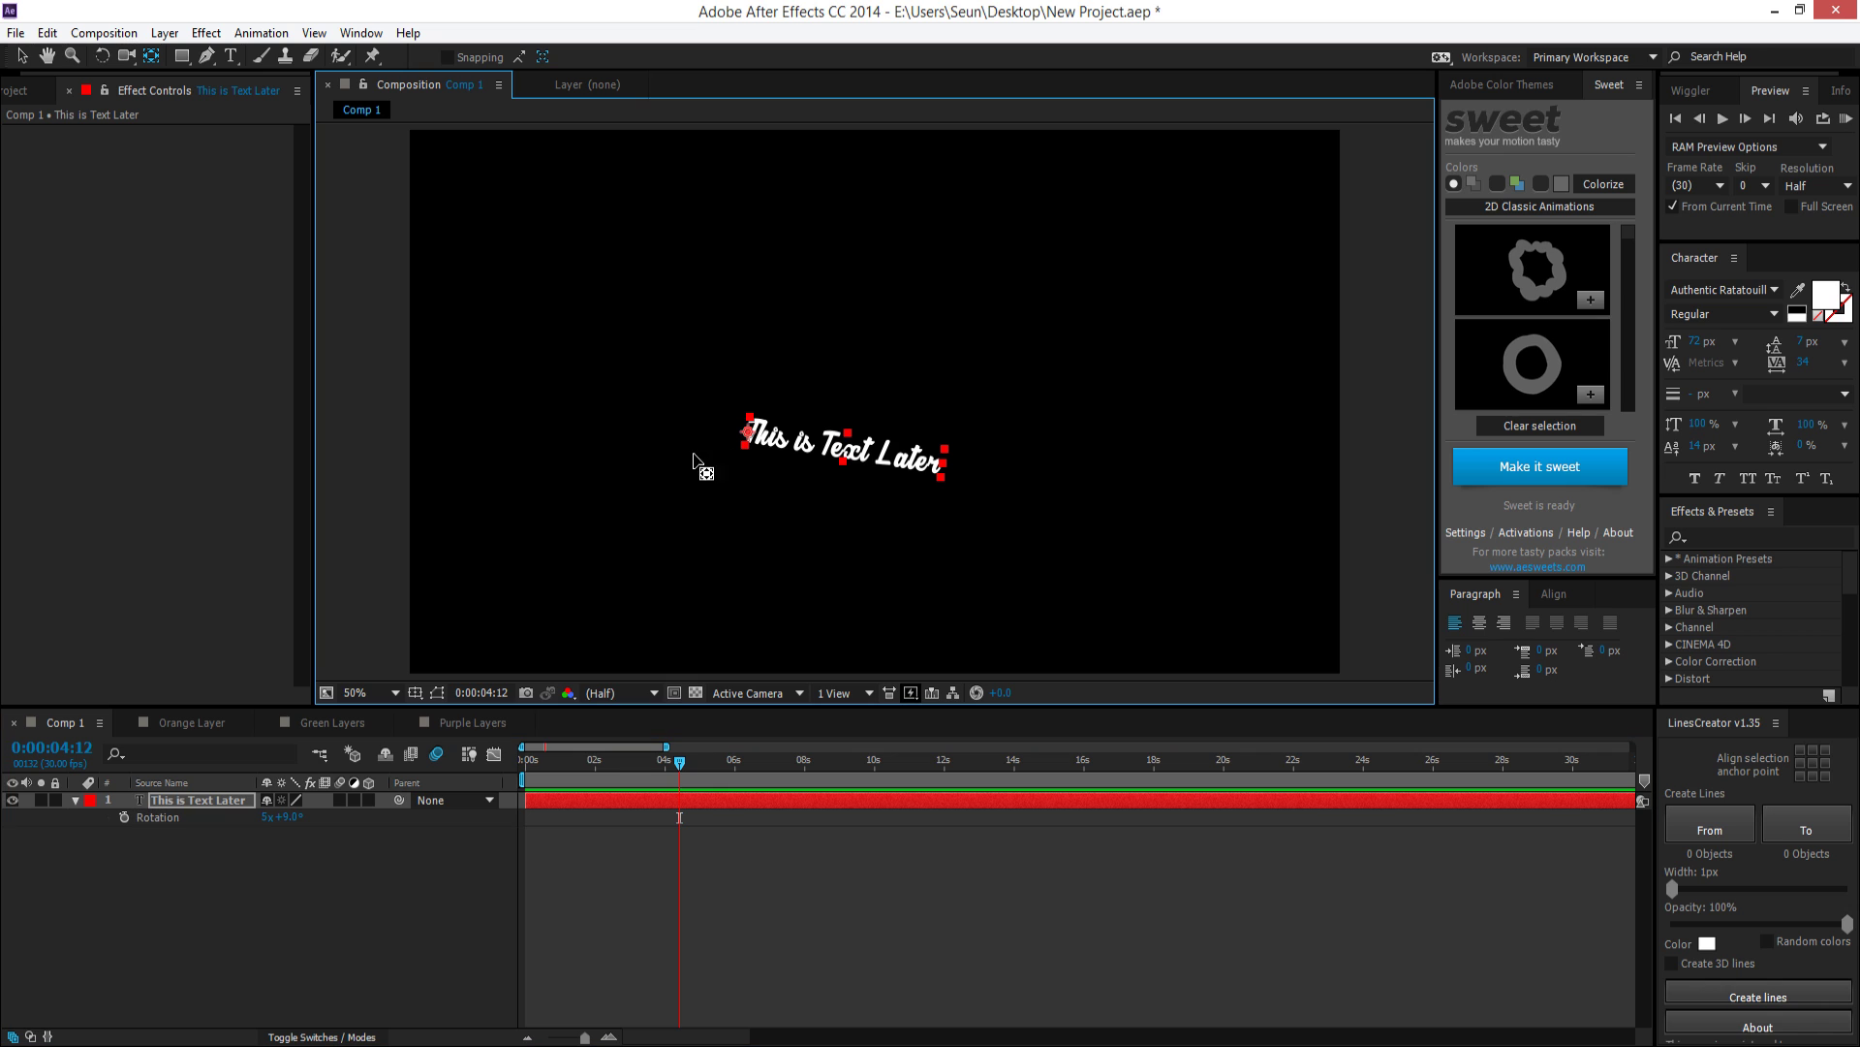
mouse_move(285, 815)
left_mouse_down()
mouse_move(197, 777)
mouse_move(206, 744)
mouse_move(759, 436)
mouse_move(839, 441)
left_mouse_up()
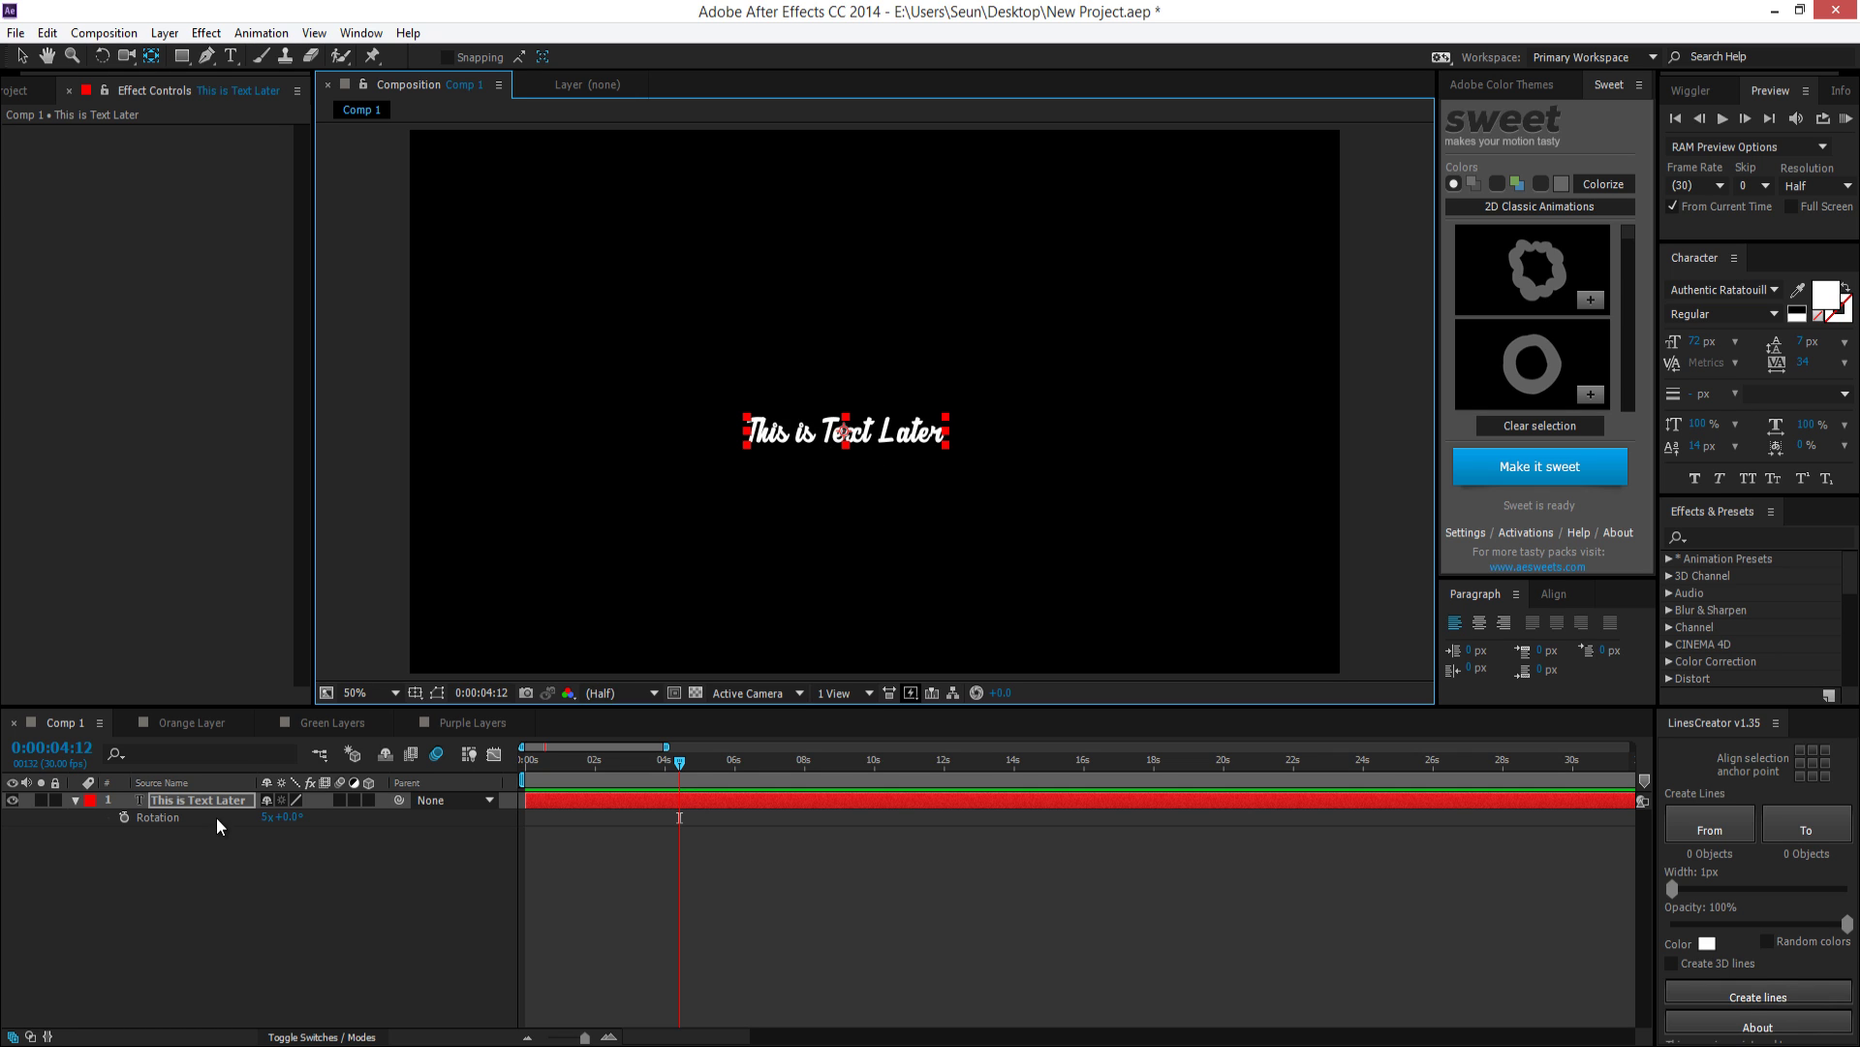
Turn the text layer into a 3D layer and scale it to 152% about its centred anchor point
left_click(317, 797)
left_click(368, 801)
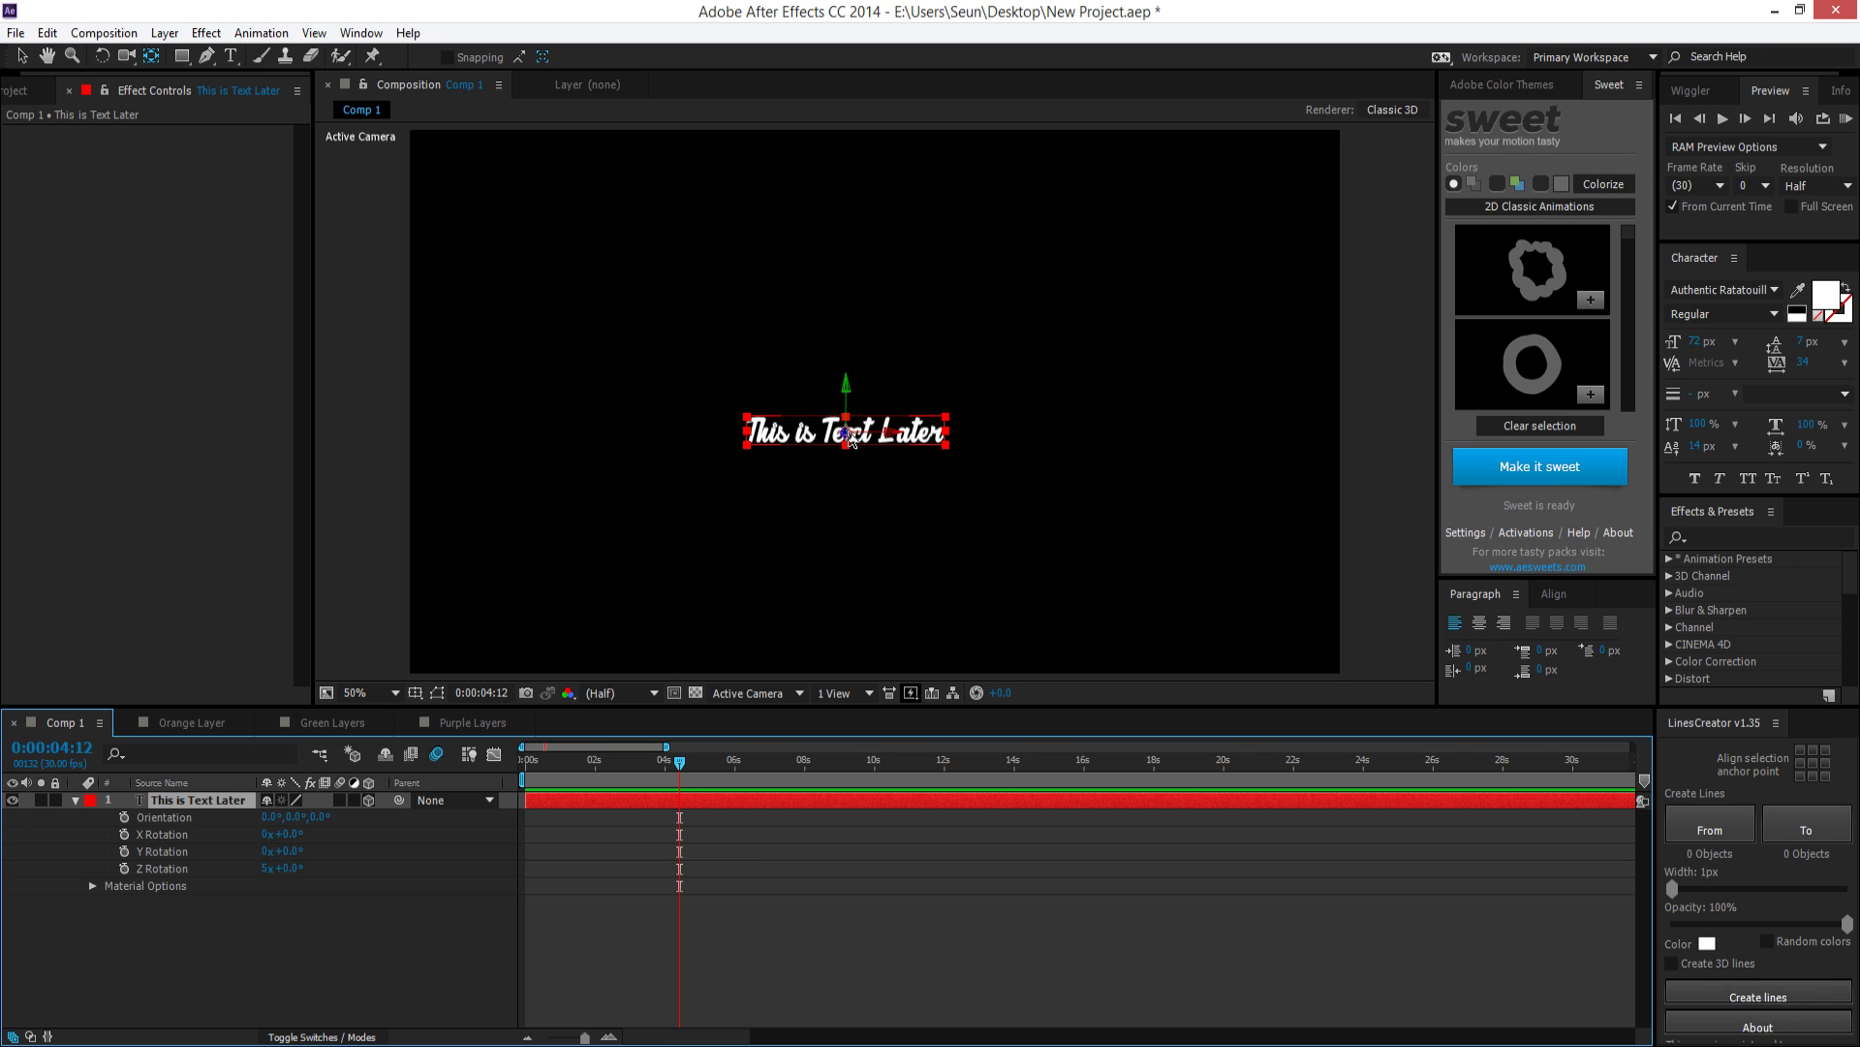
left_click(174, 805)
key("s")
left_click_drag(320, 817, 368, 817)
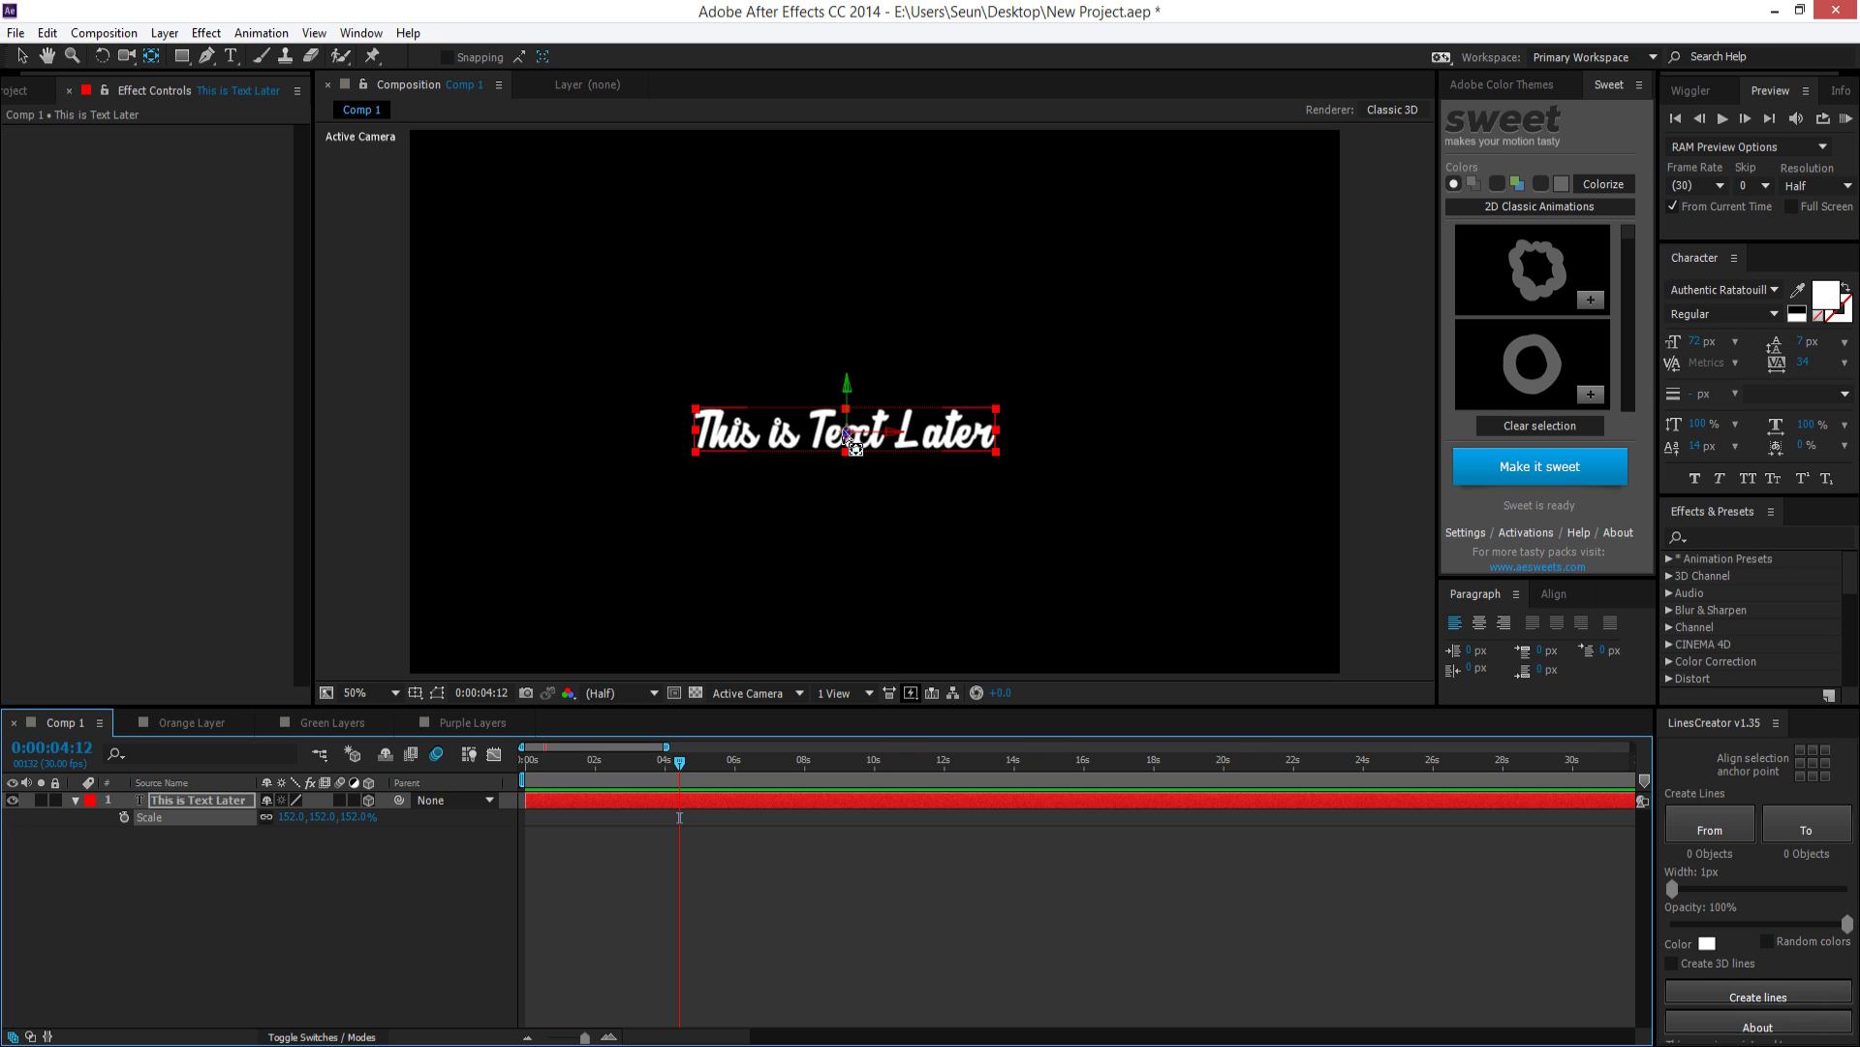
Move the anchor point to the text's left edge and scale the layer to 193%
left_click_drag(854, 448, 704, 447)
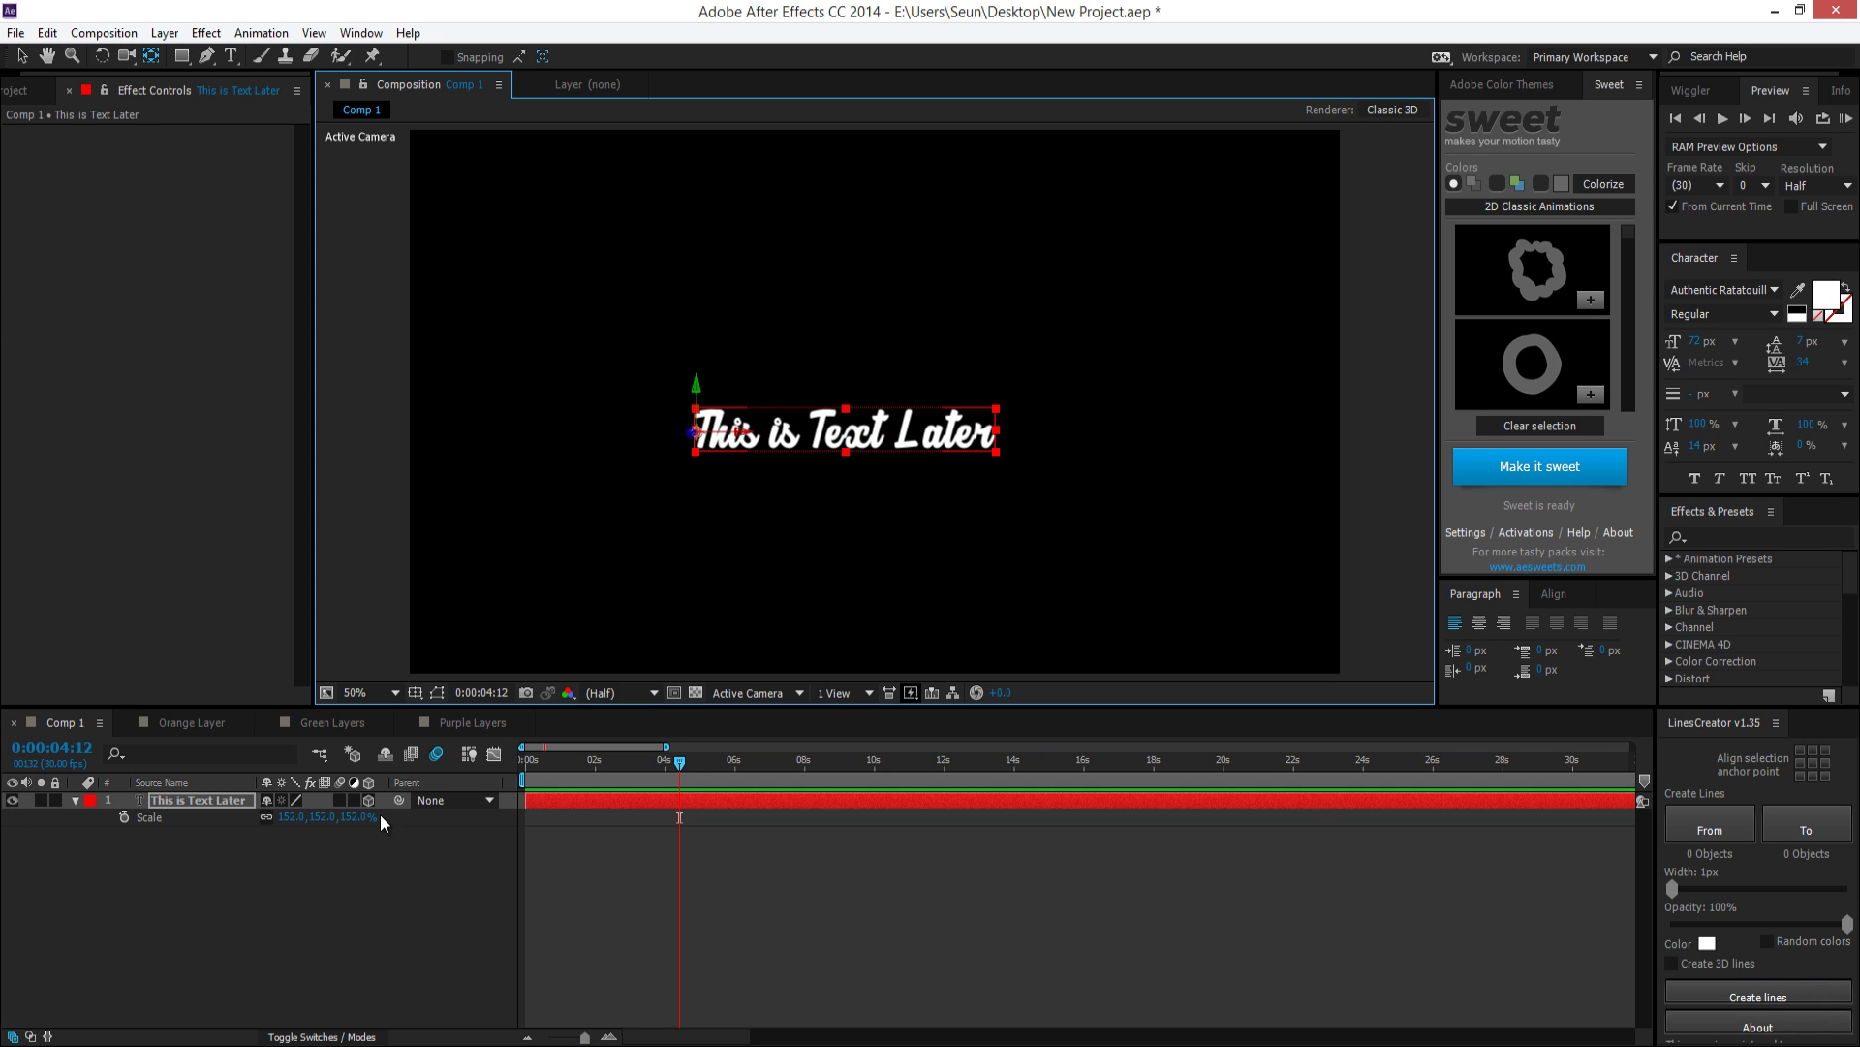
left_click_drag(383, 821, 86, 729)
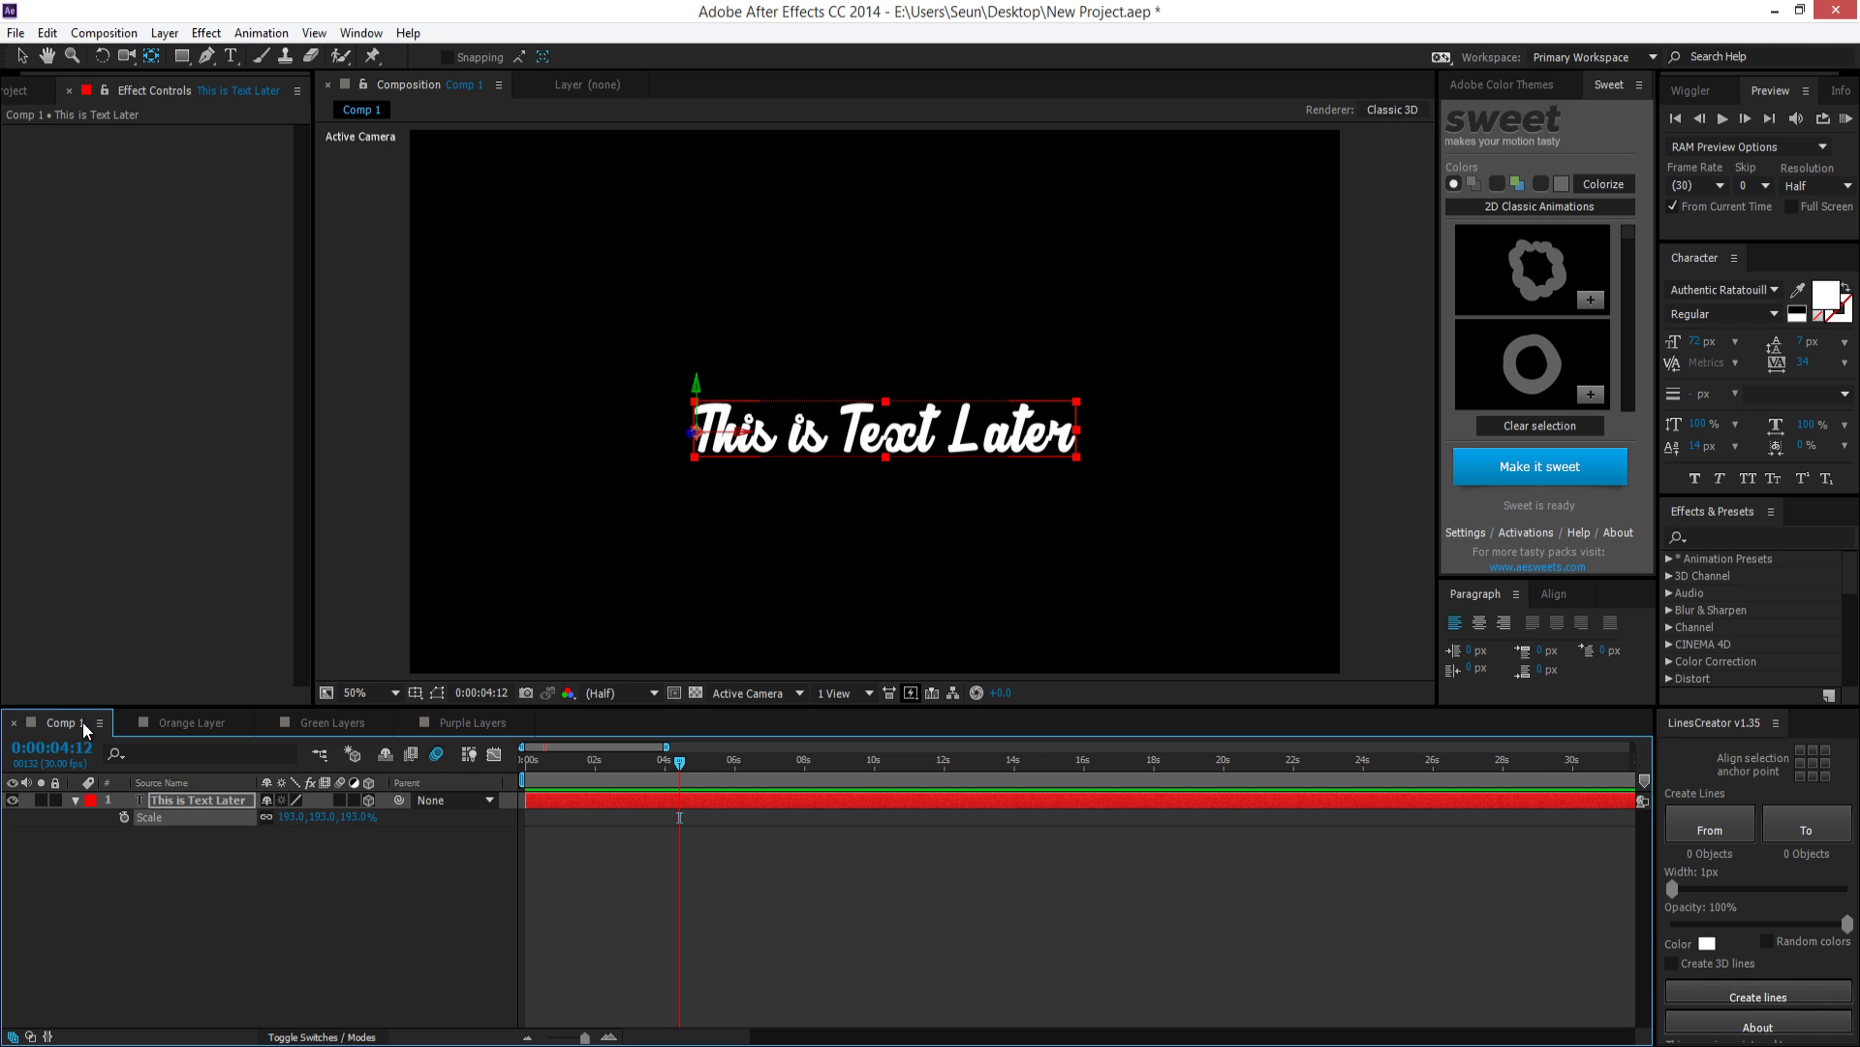
left_click(160, 784)
Return to 0:00:00:00 and move the anchor point back to the centre of the text
left_click(532, 760)
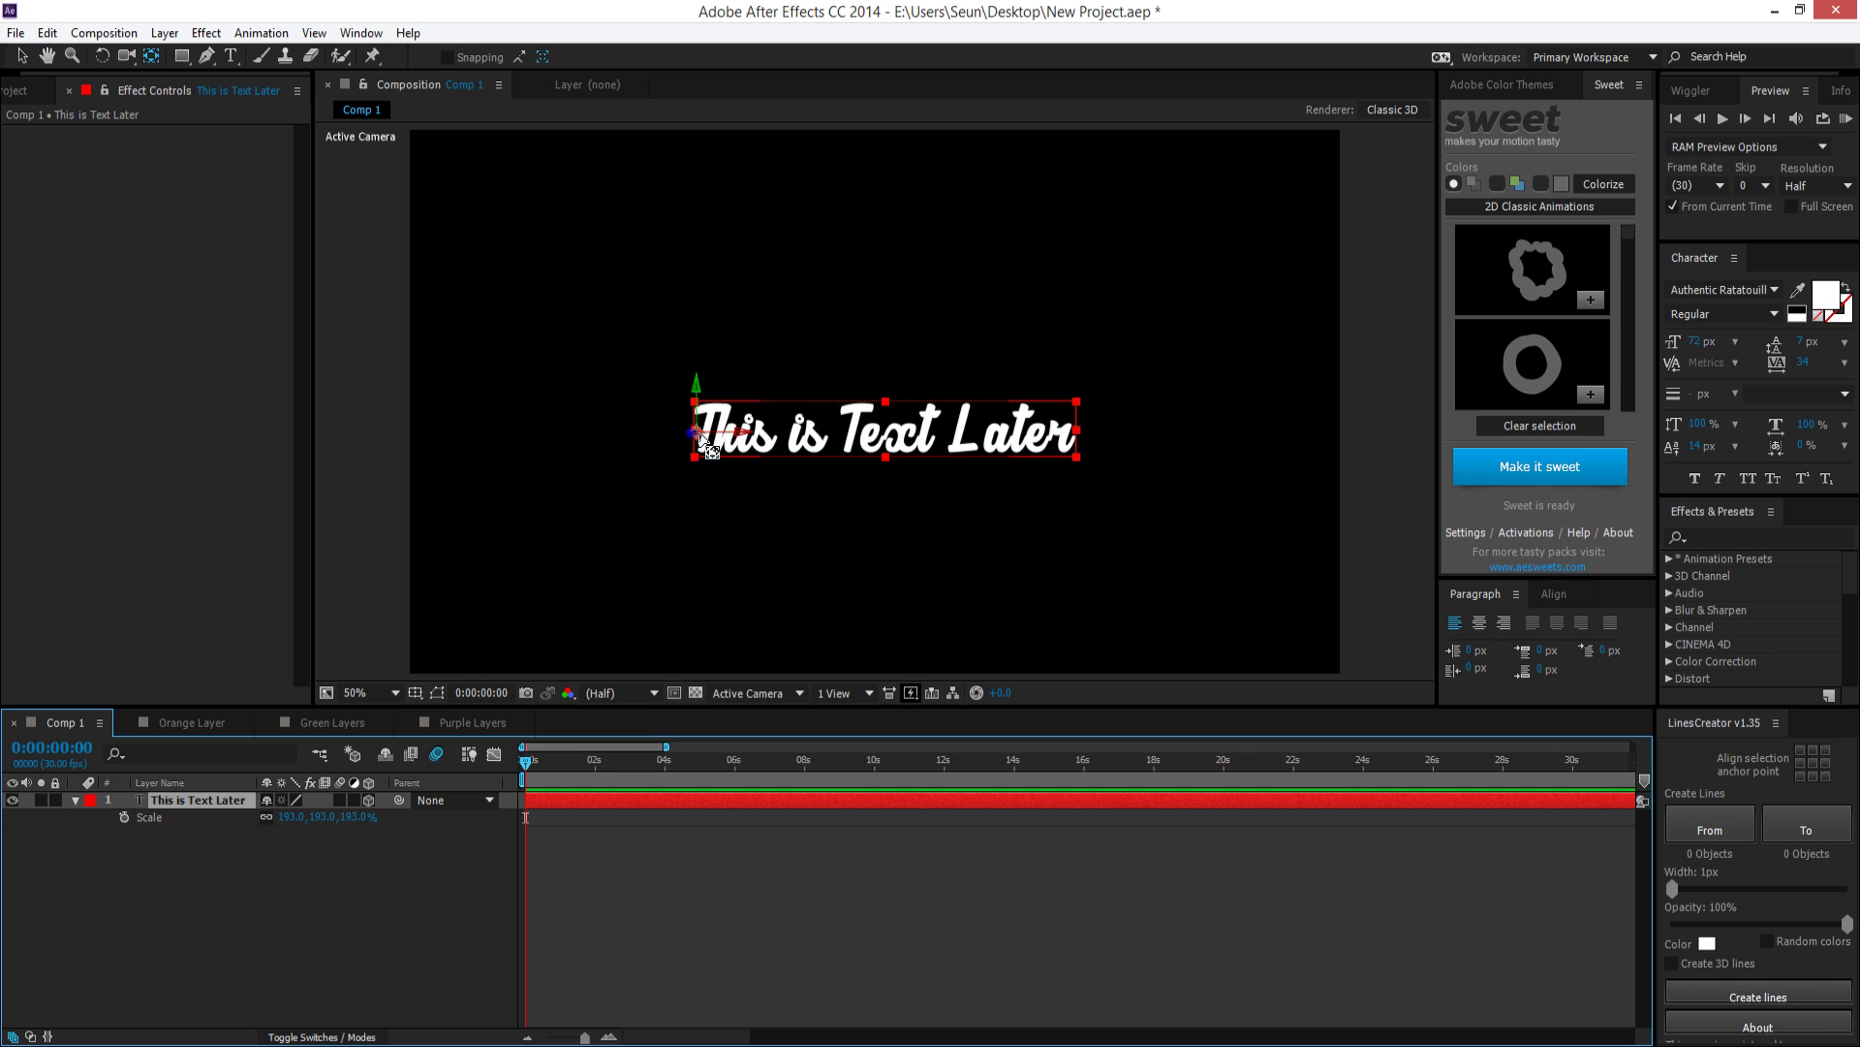
left_click_drag(704, 441, 892, 442)
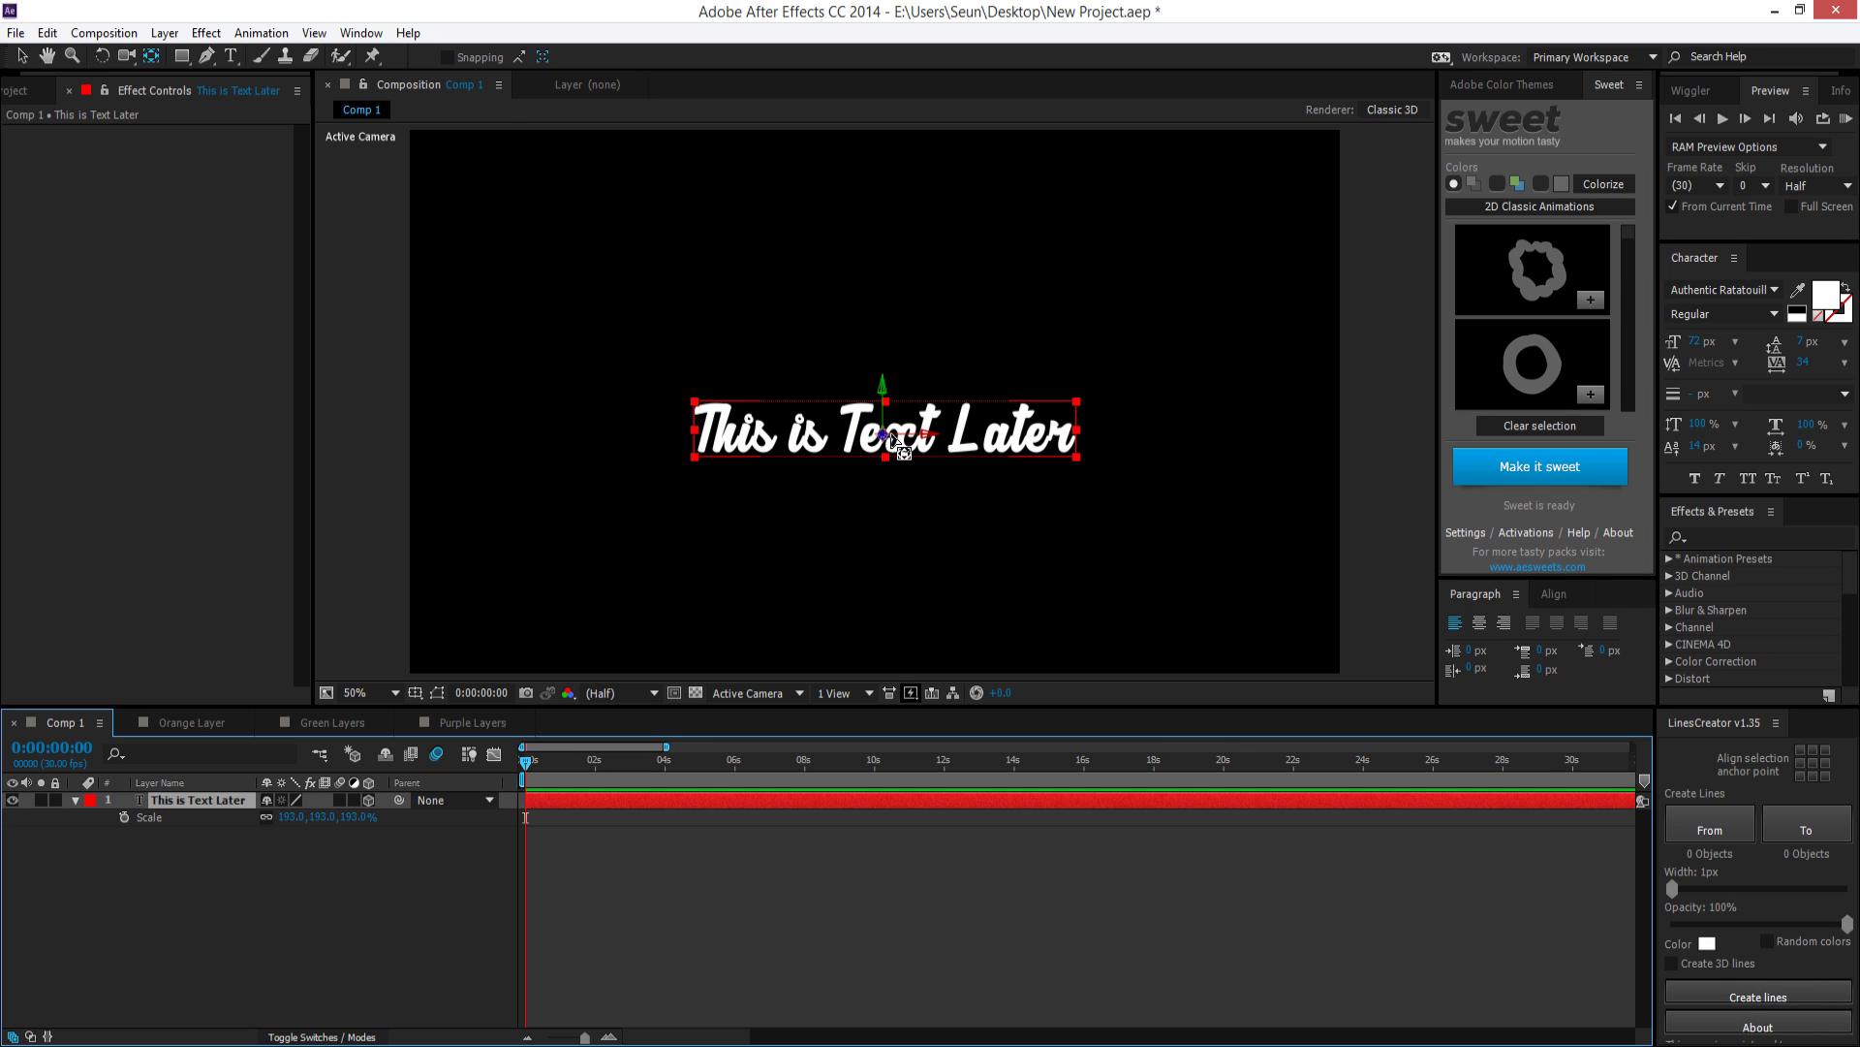
key("v")
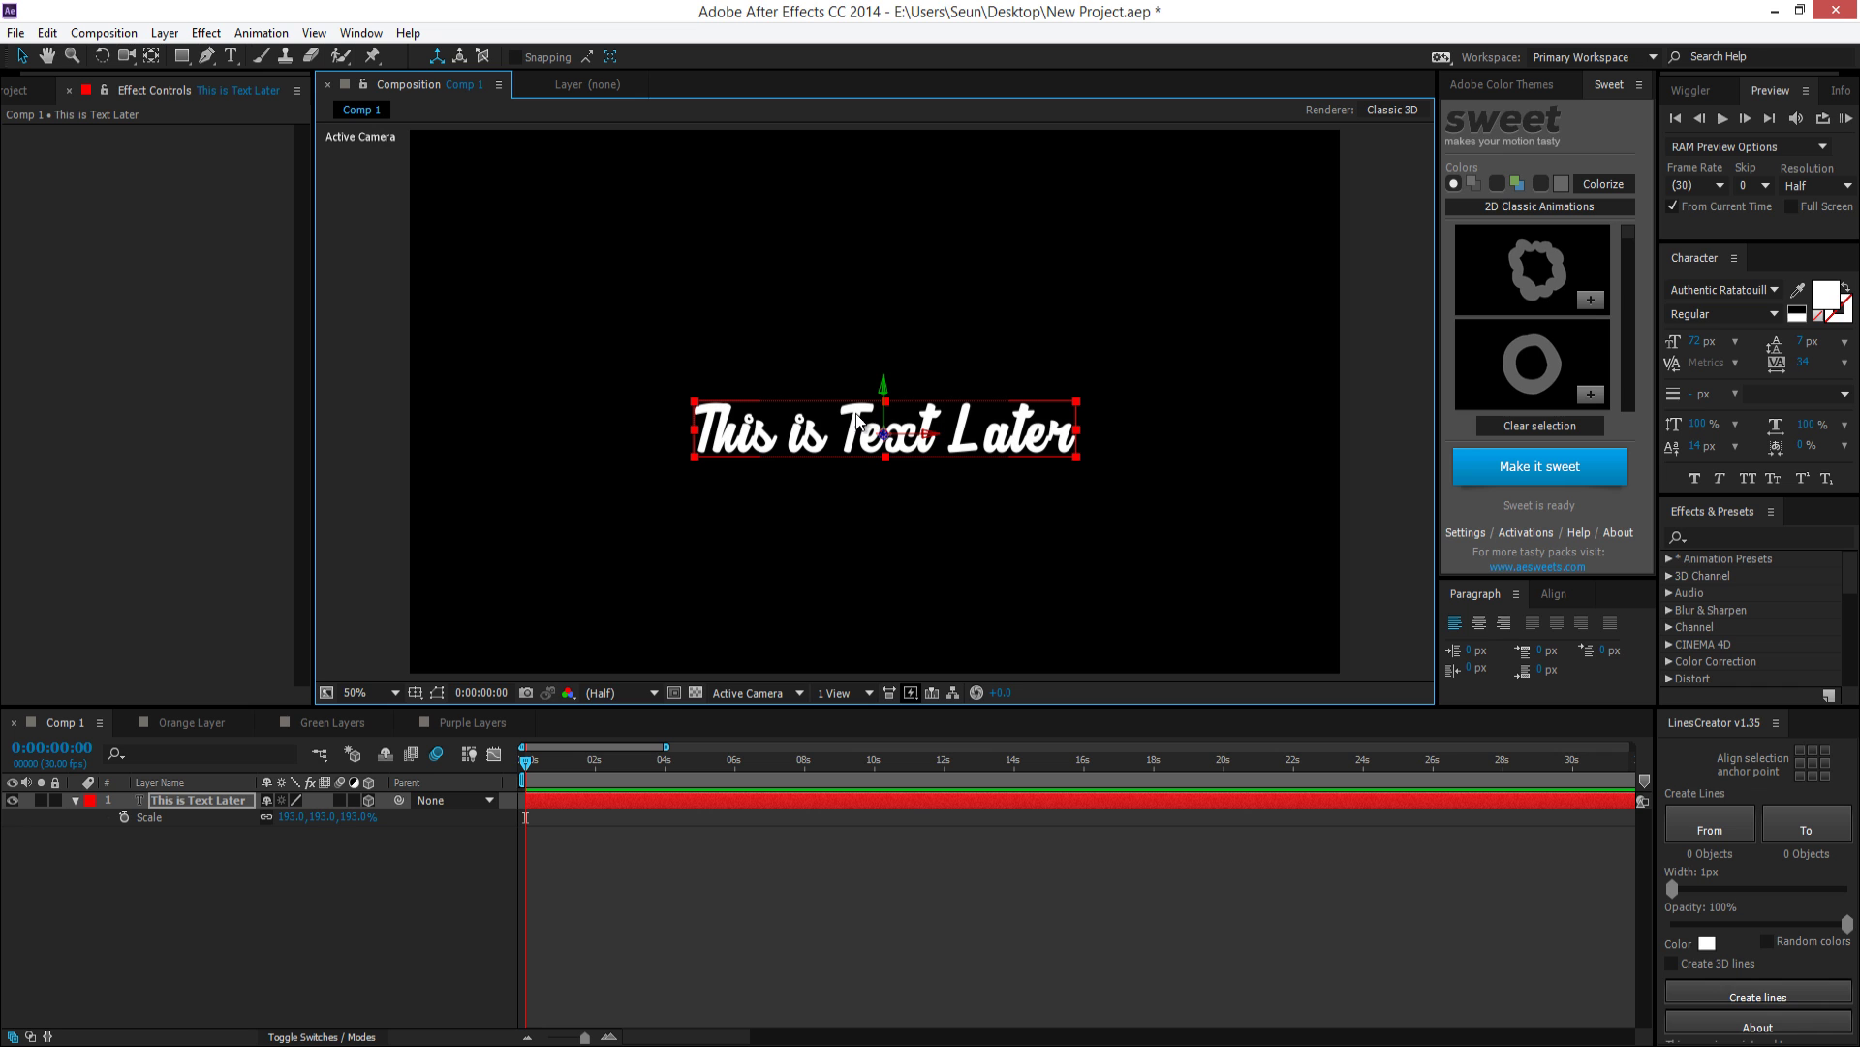
Apply the recent "scale rotate" animation preset to the text layer and preview its motion
left_click(273, 33)
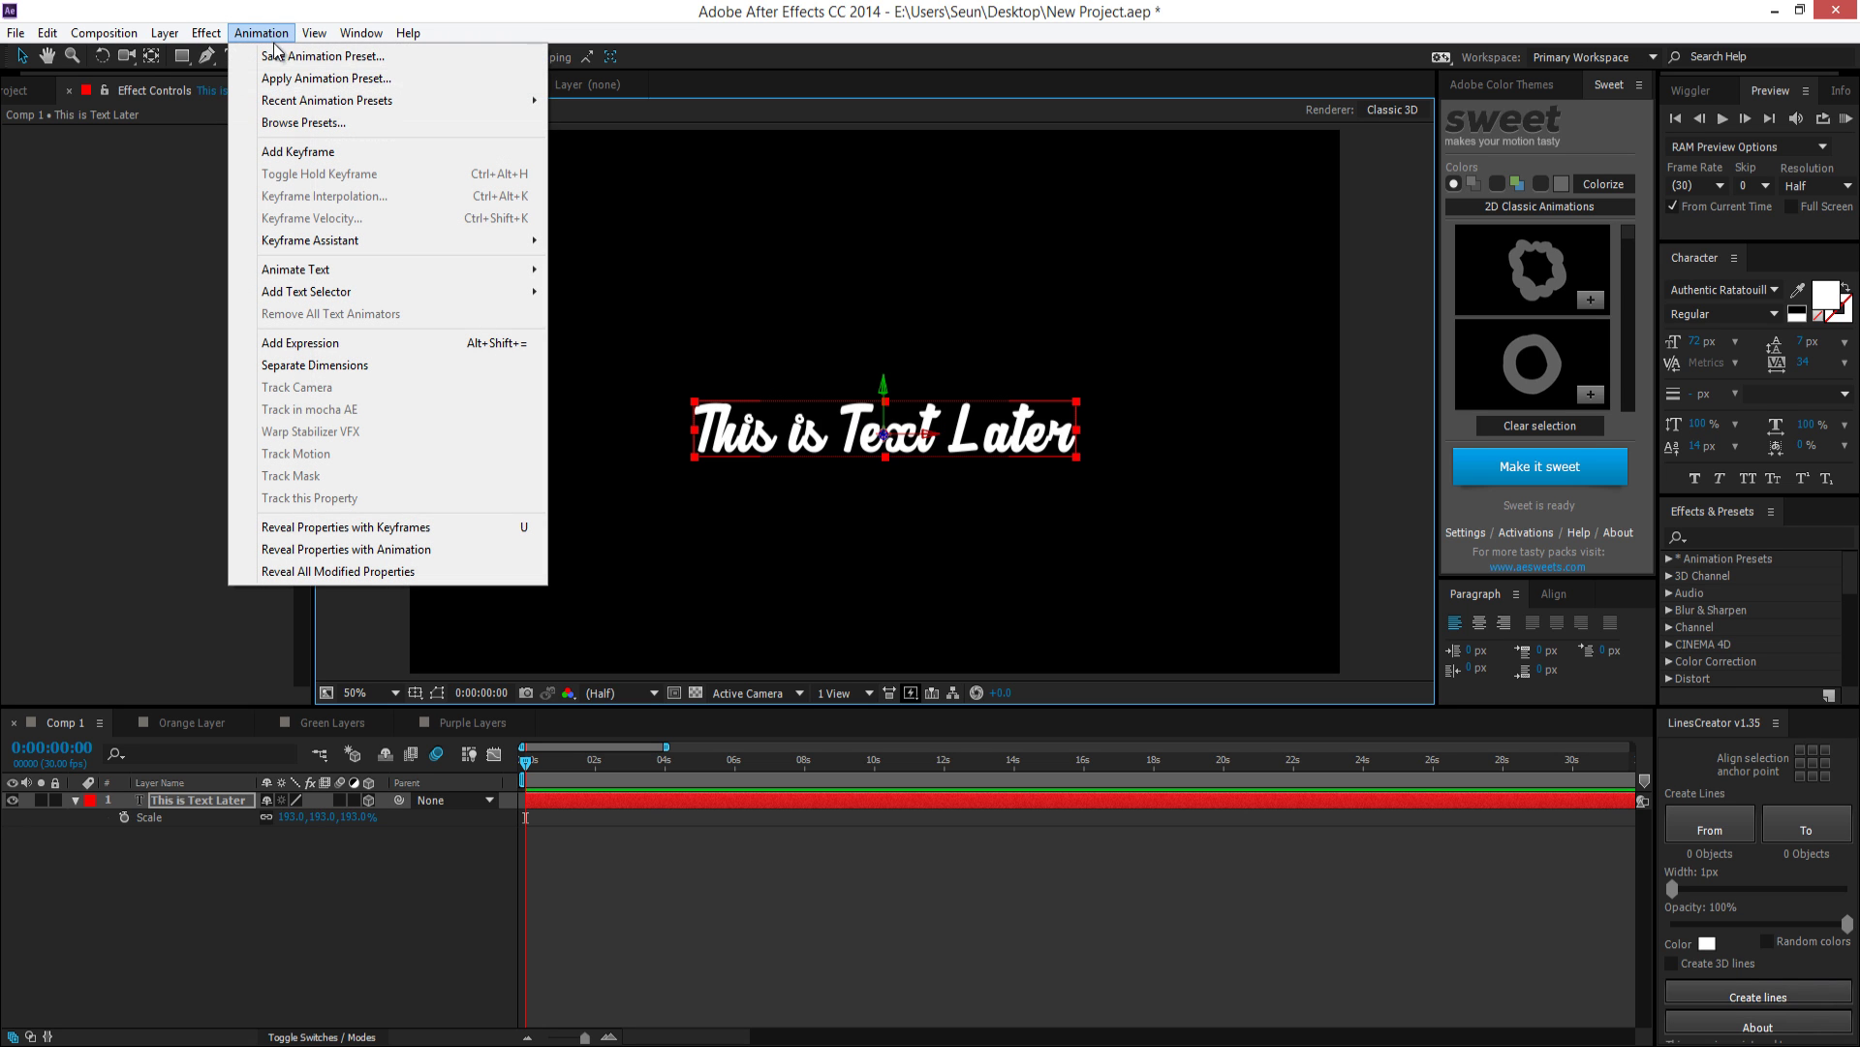
mouse_move(305, 103)
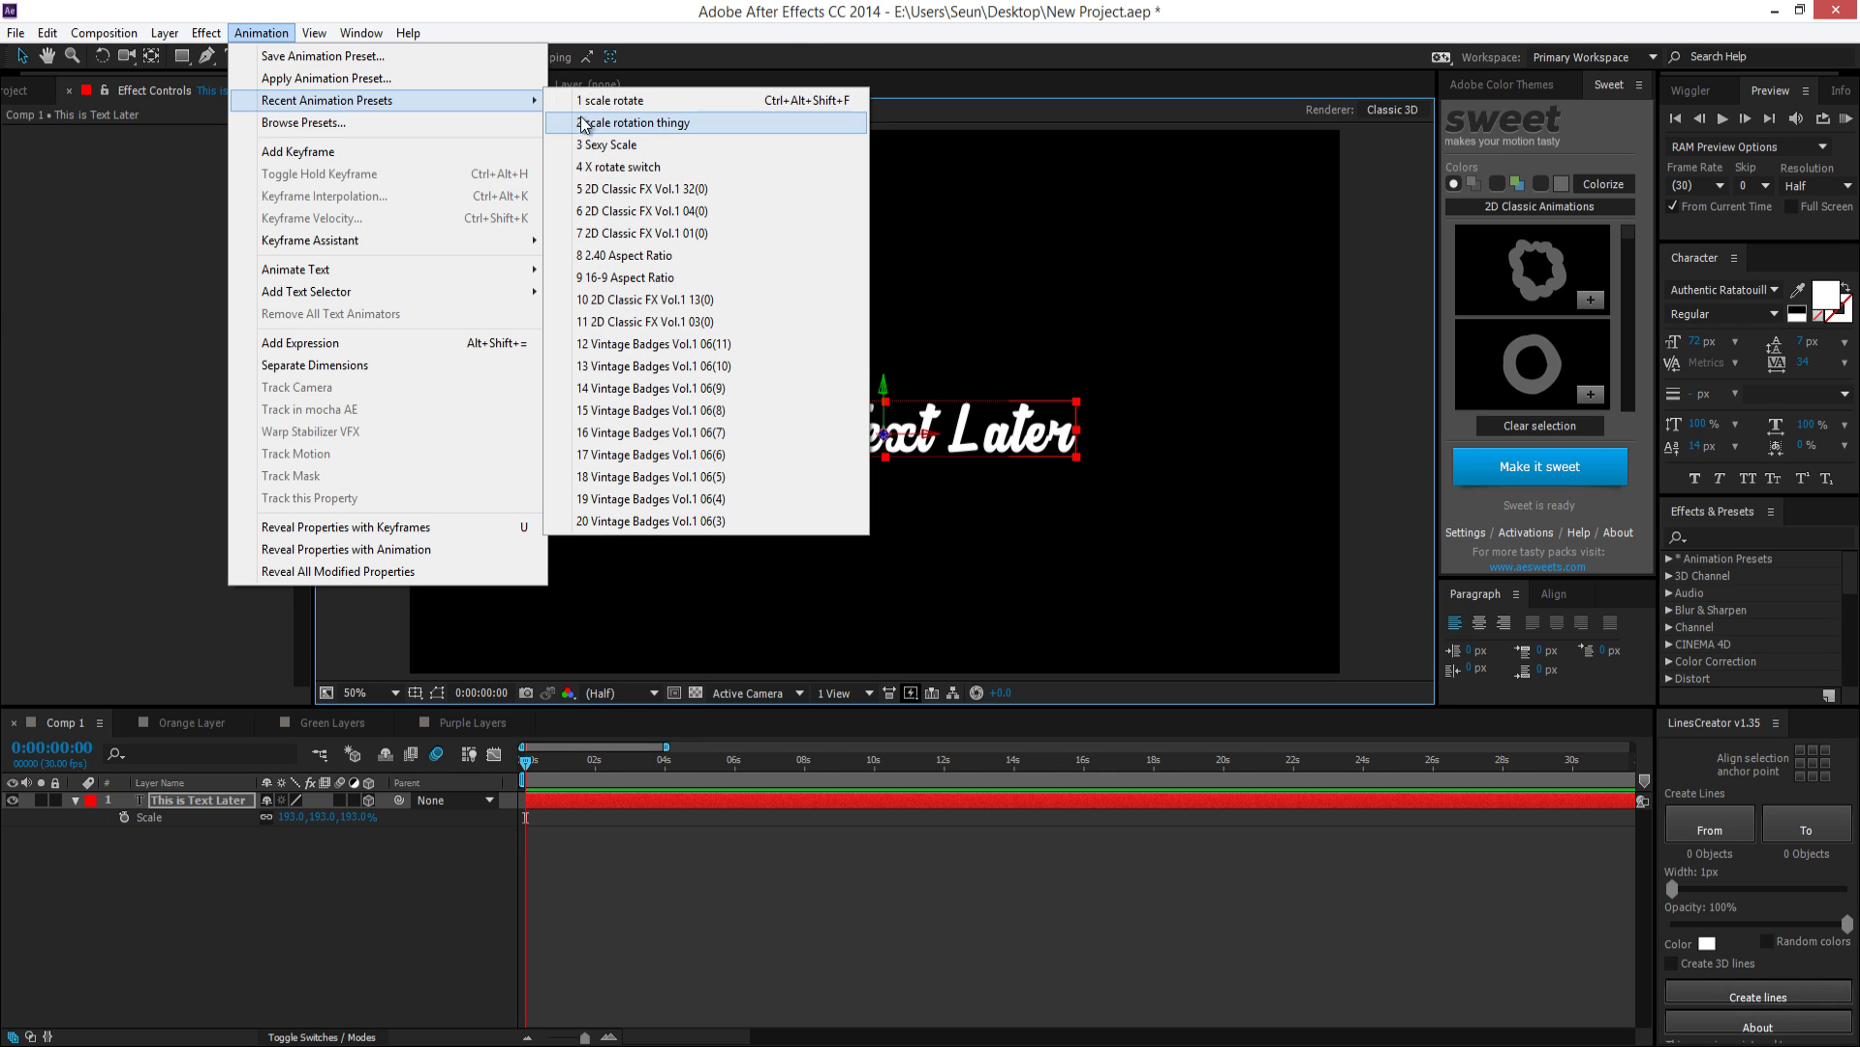
left_click(601, 103)
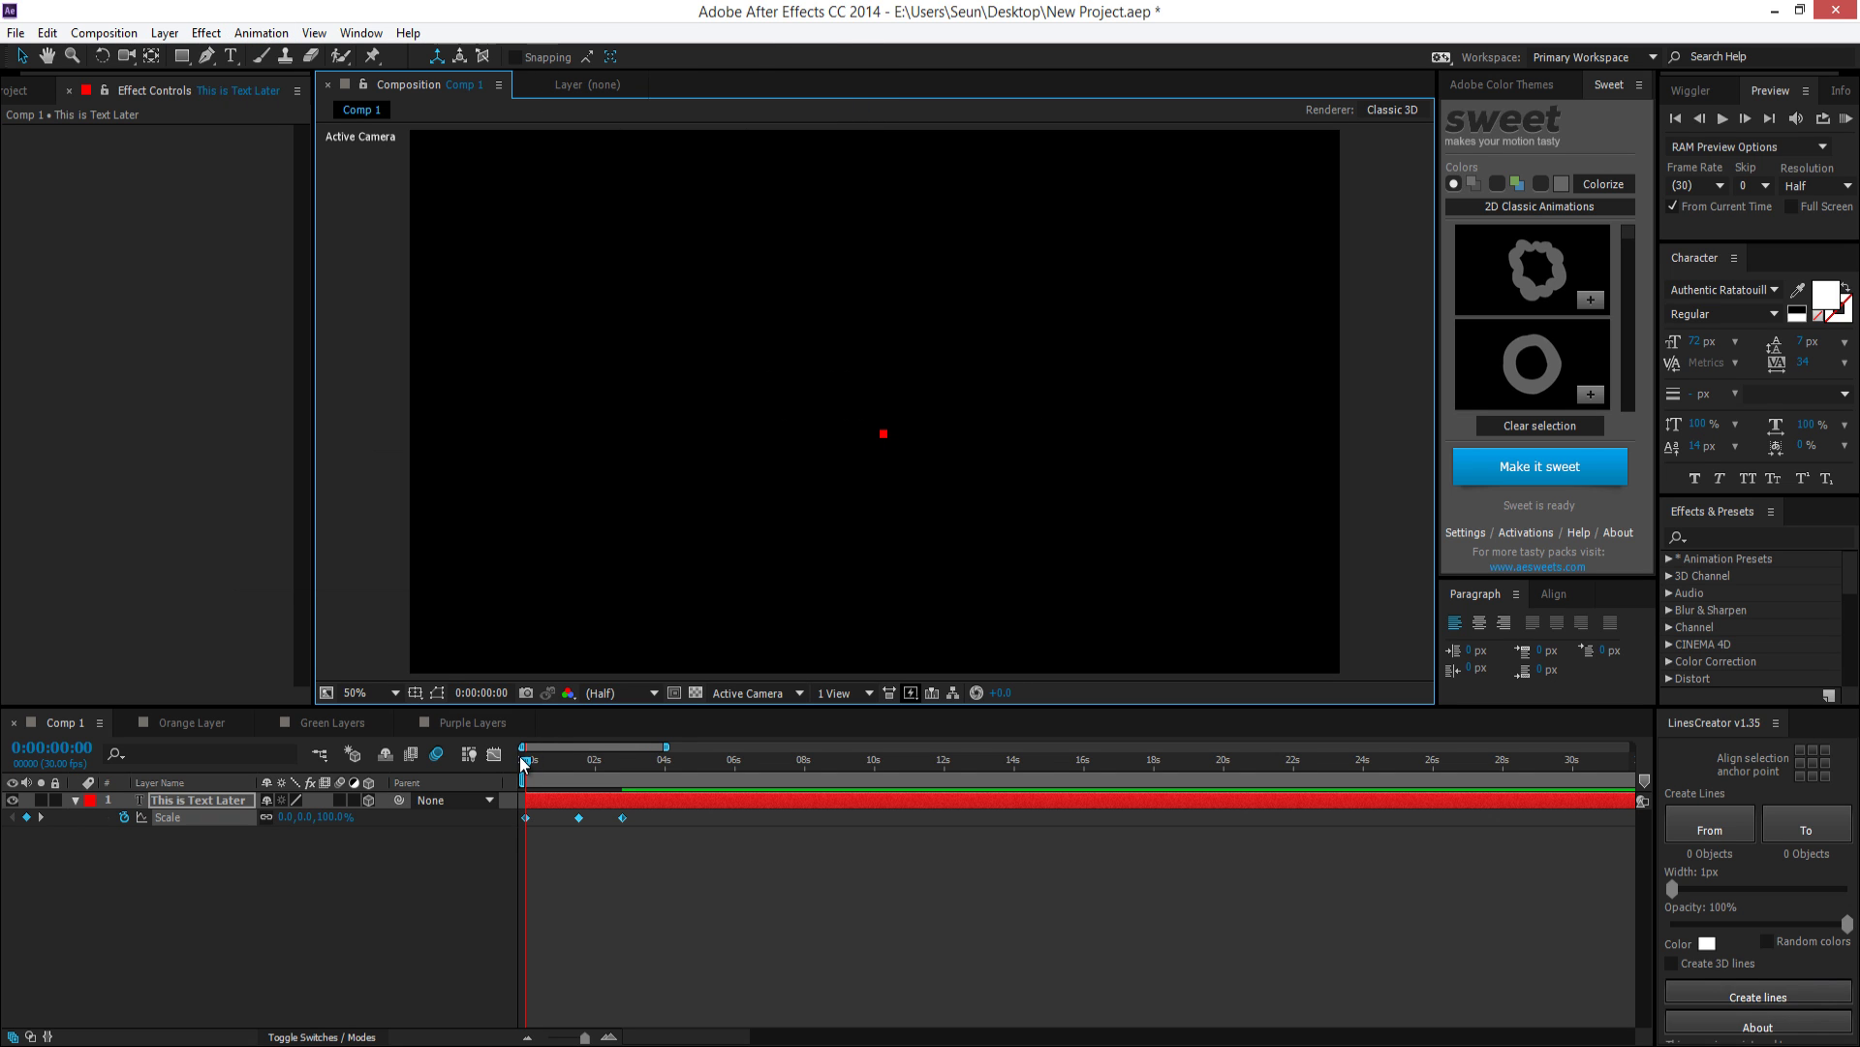
key("space")
left_click(581, 798)
Reveal all keyframed properties of the text layer and deselect the layer
key("u")
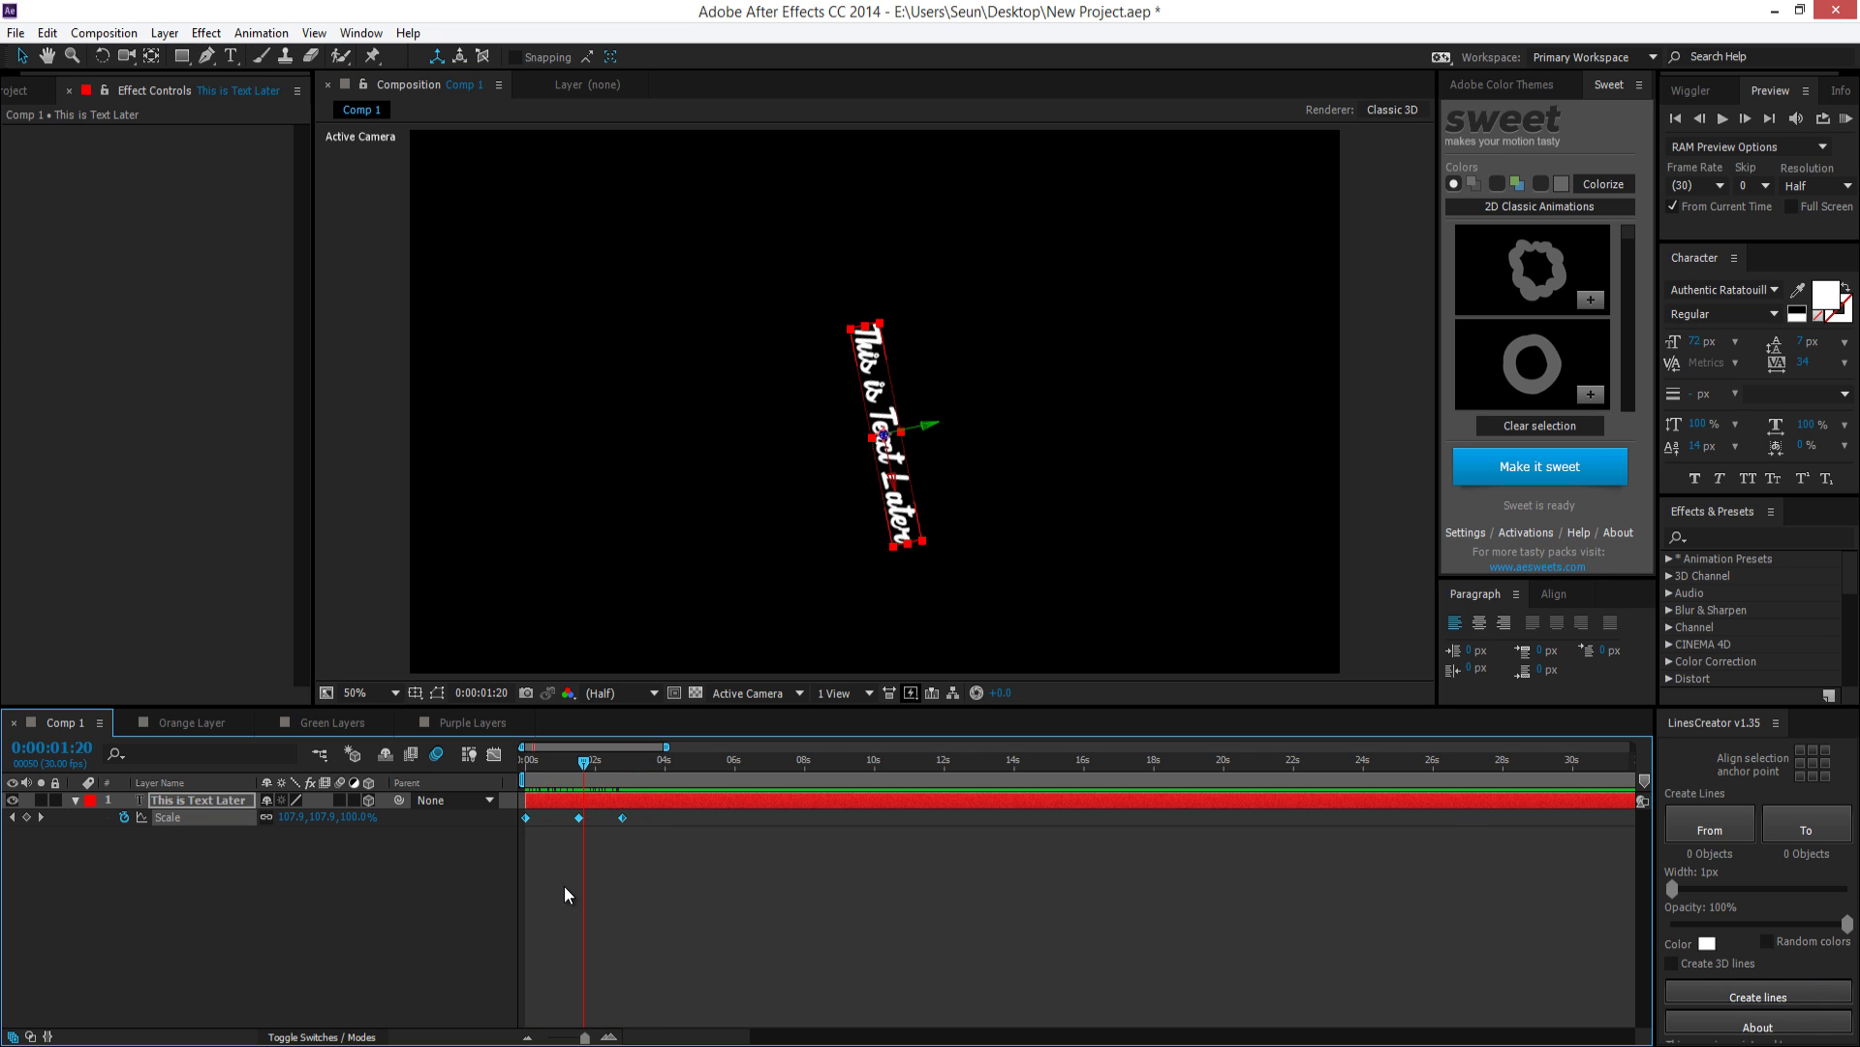
key("u")
left_click(577, 862)
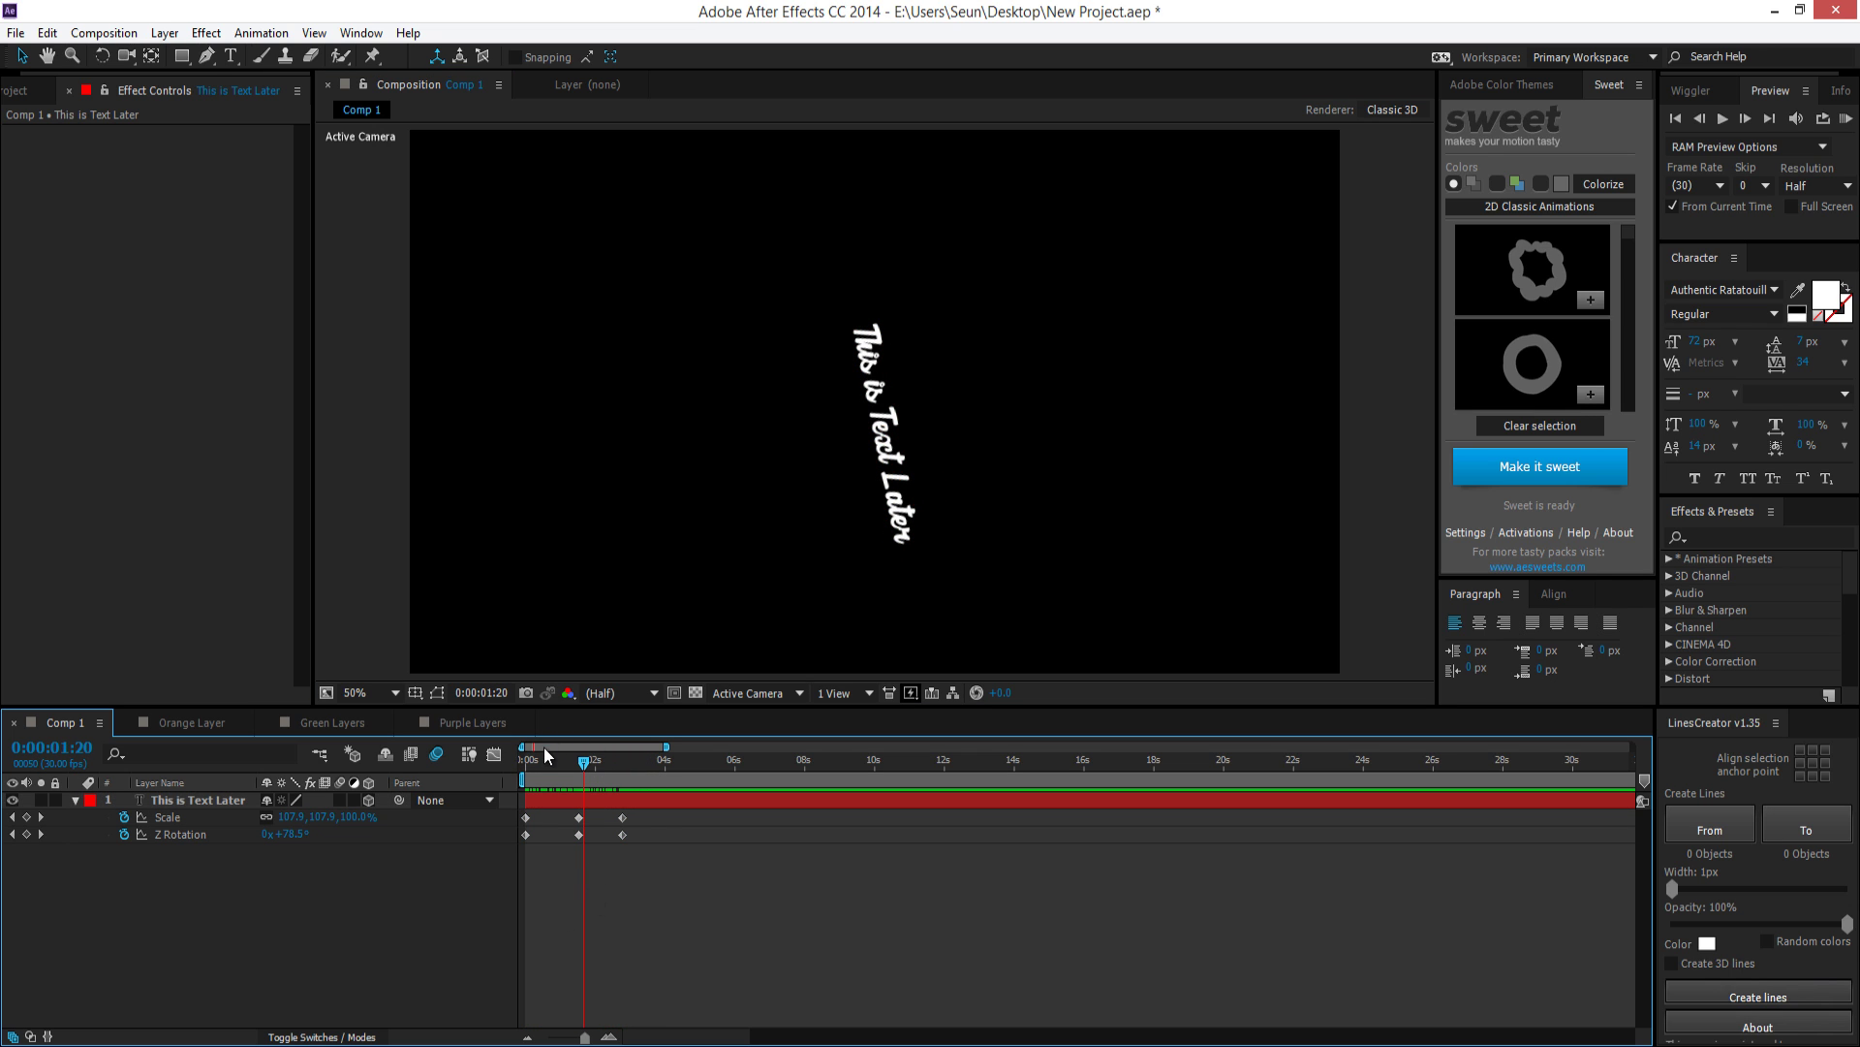
Adjust the Scale and Z Rotation values at the text layer's middle keyframes at 0:00:01:16
key("Home")
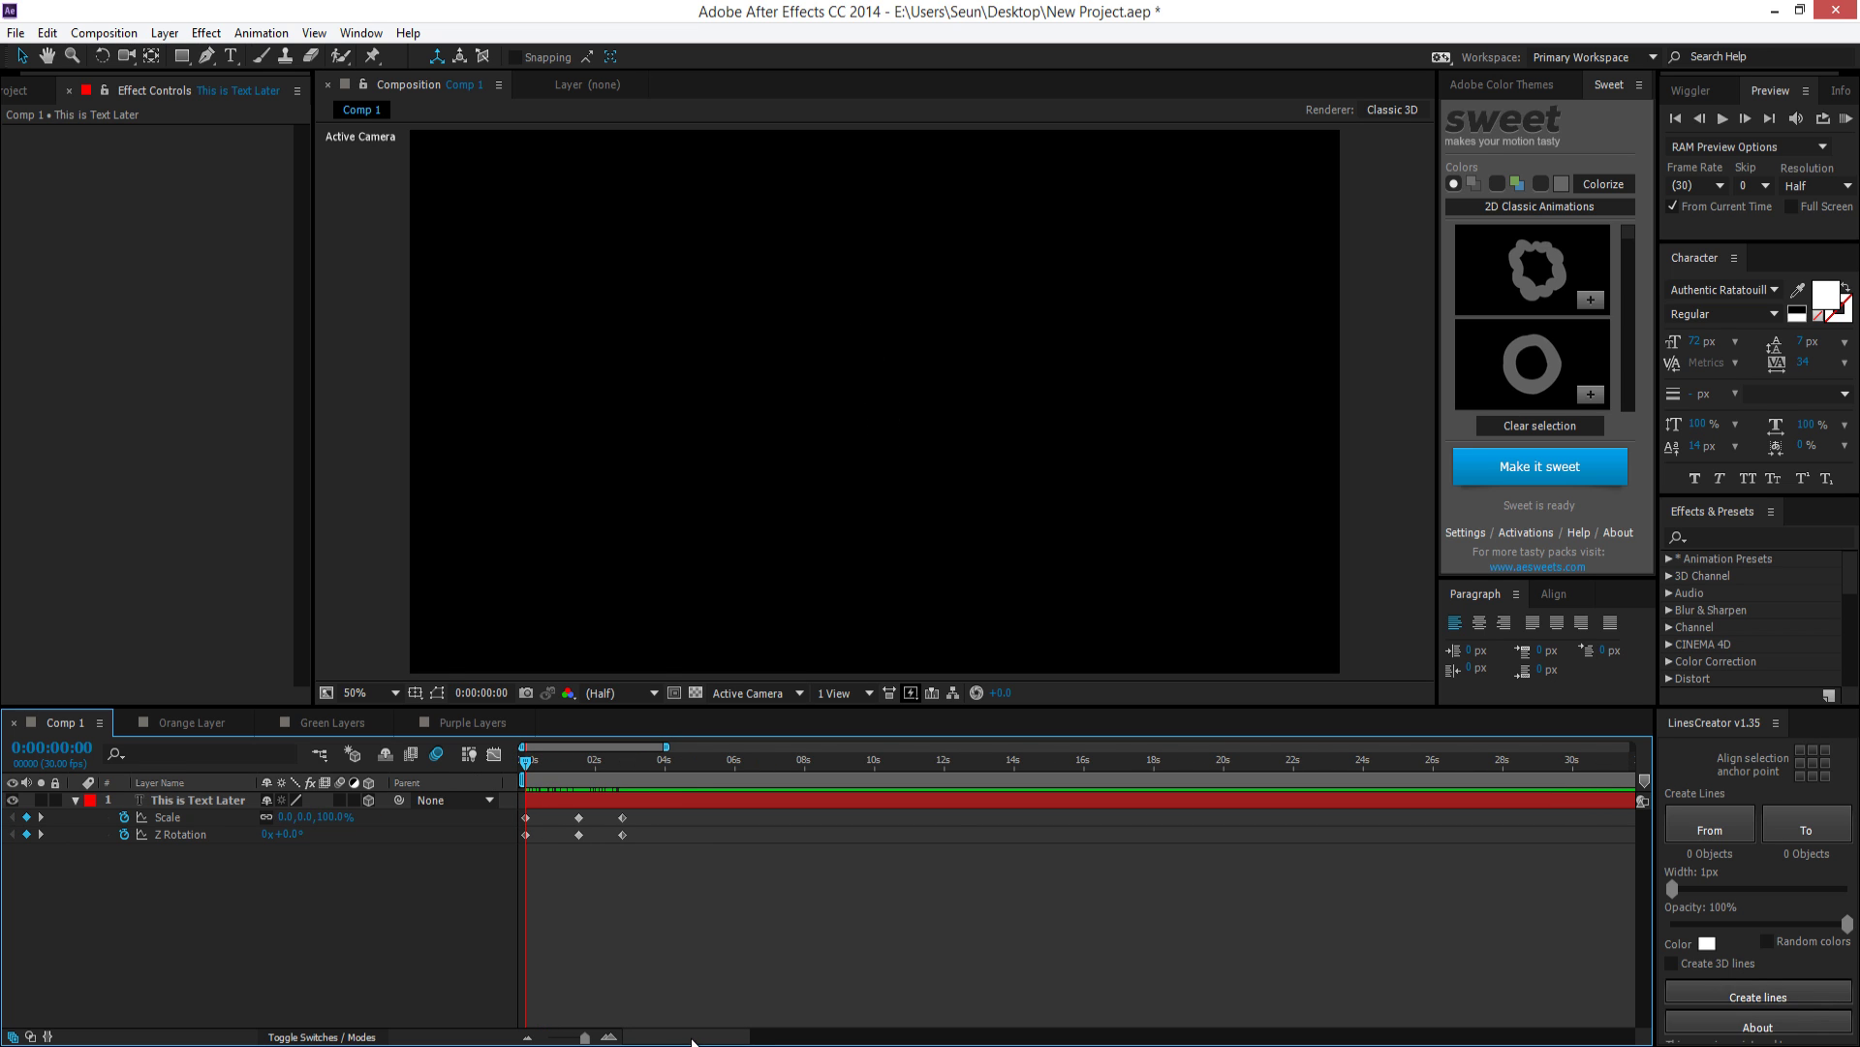
left_click(577, 782)
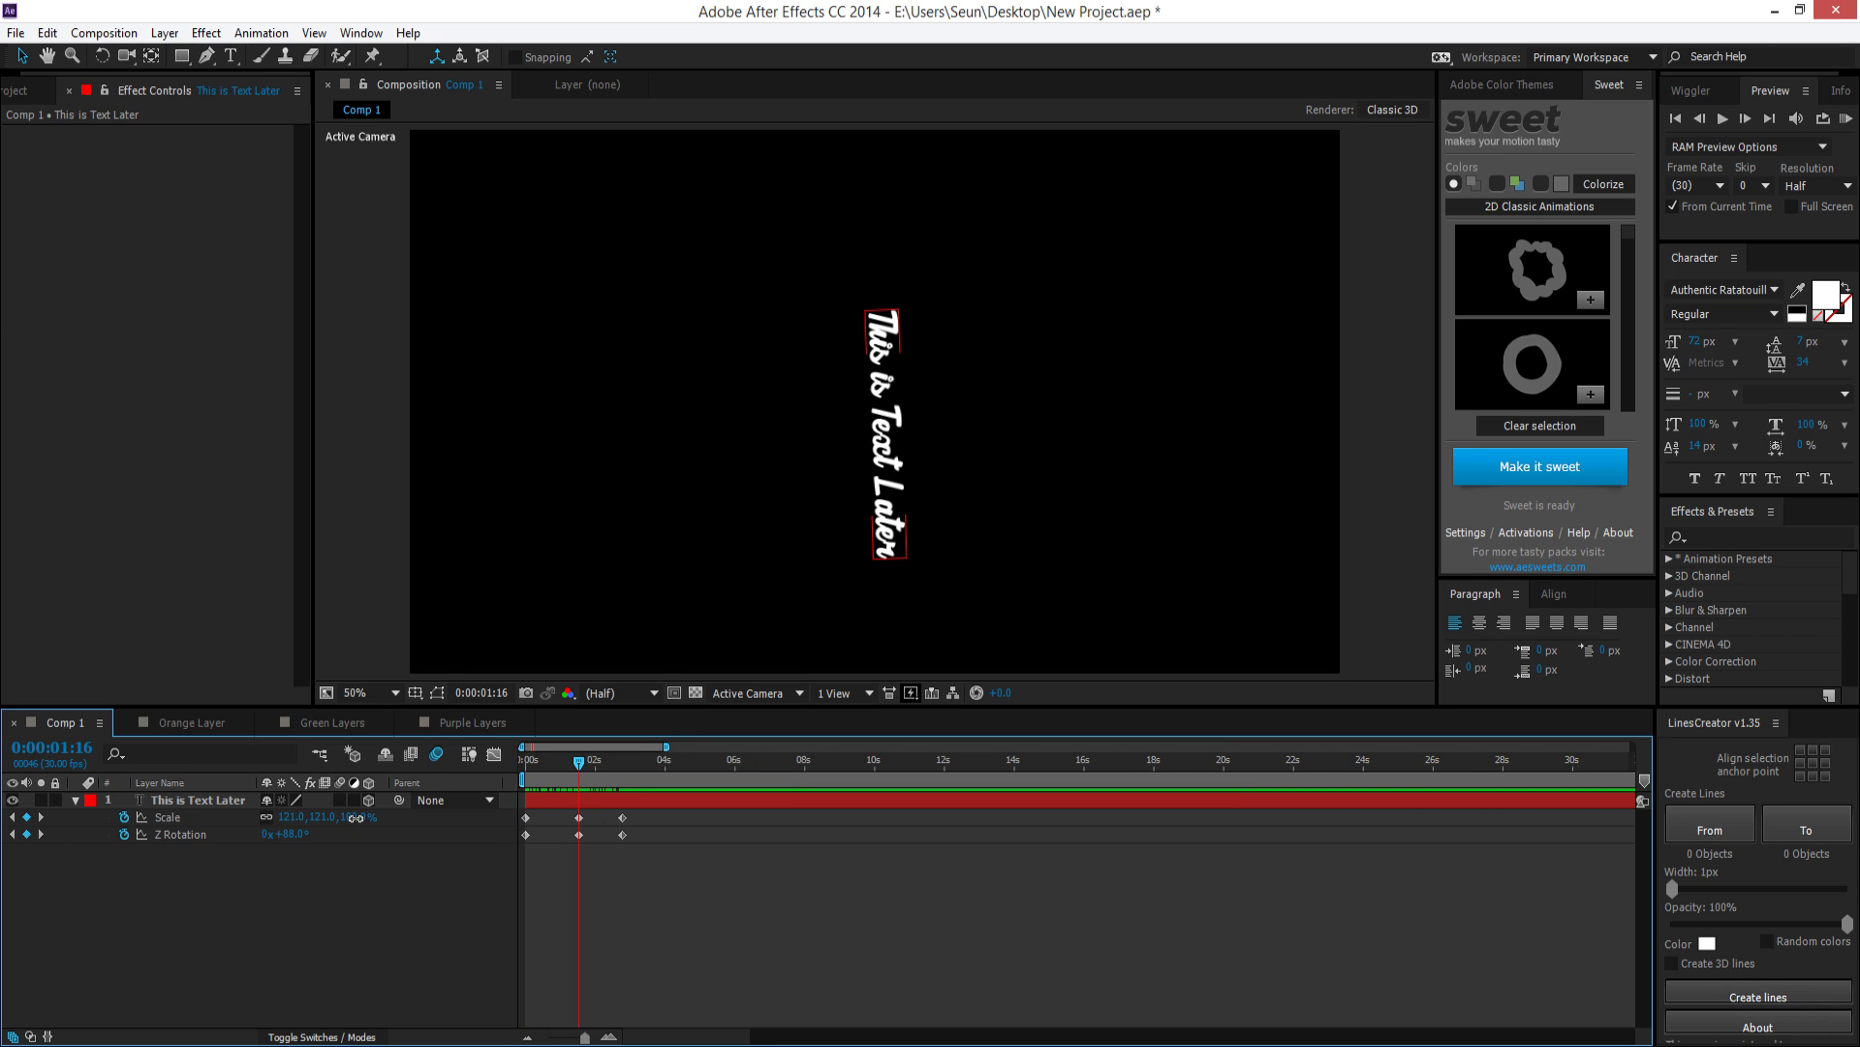
left_click_drag(356, 817, 578, 772)
left_click_drag(295, 834, 475, 847)
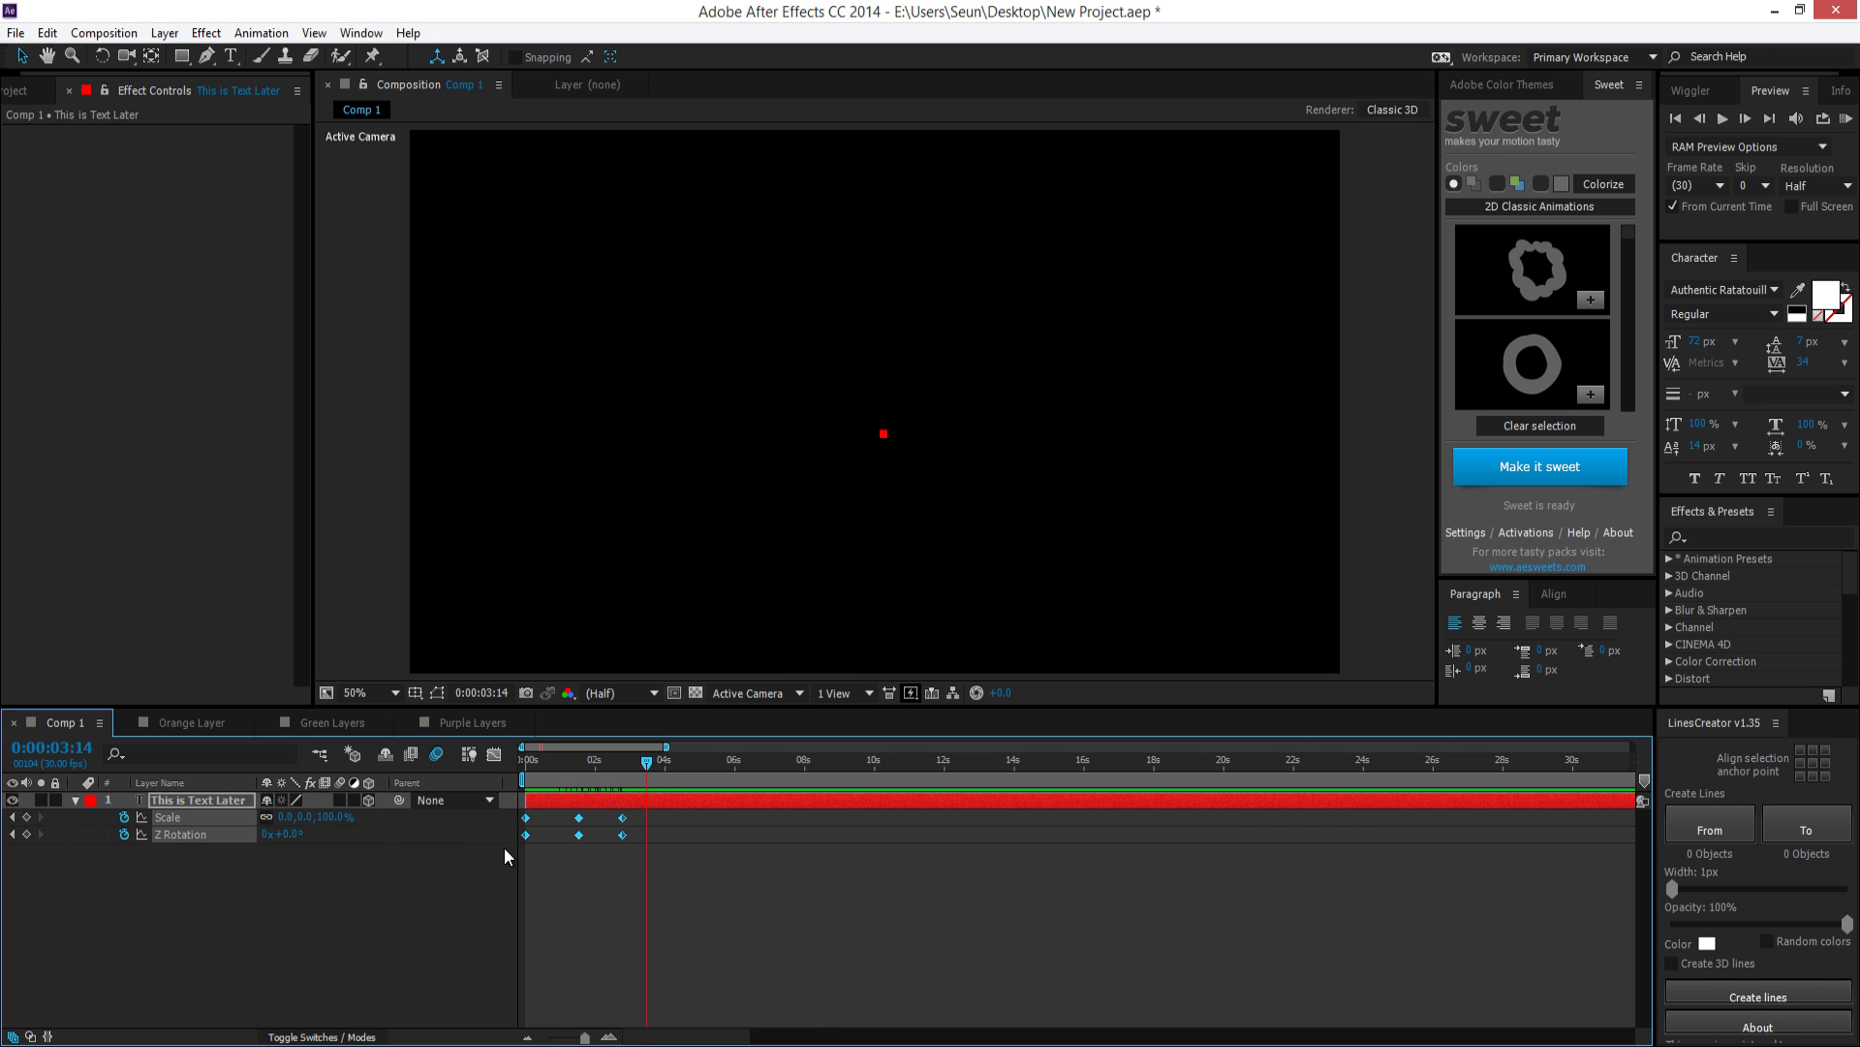
Delete the text layer's Scale and Z Rotation keyframes and apply the Fast Blur effect to the layer
key("Delete")
left_click(204, 32)
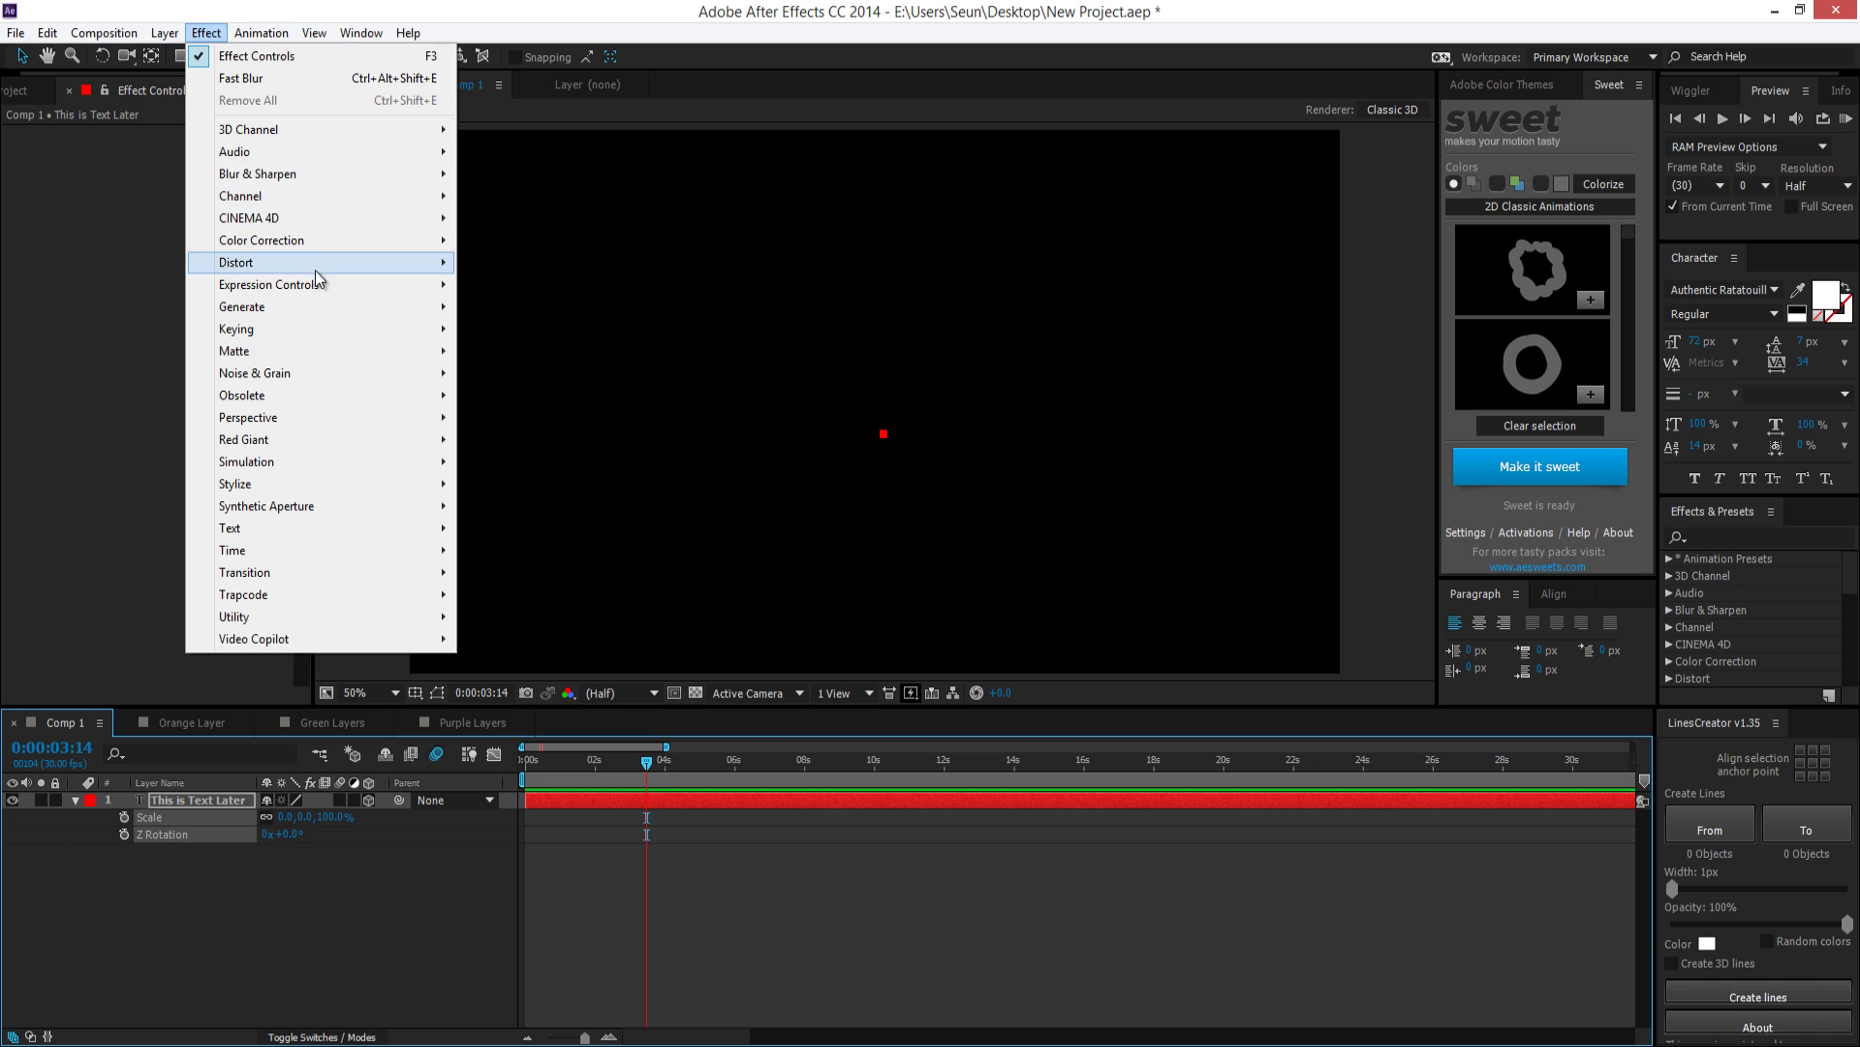
mouse_move(303, 175)
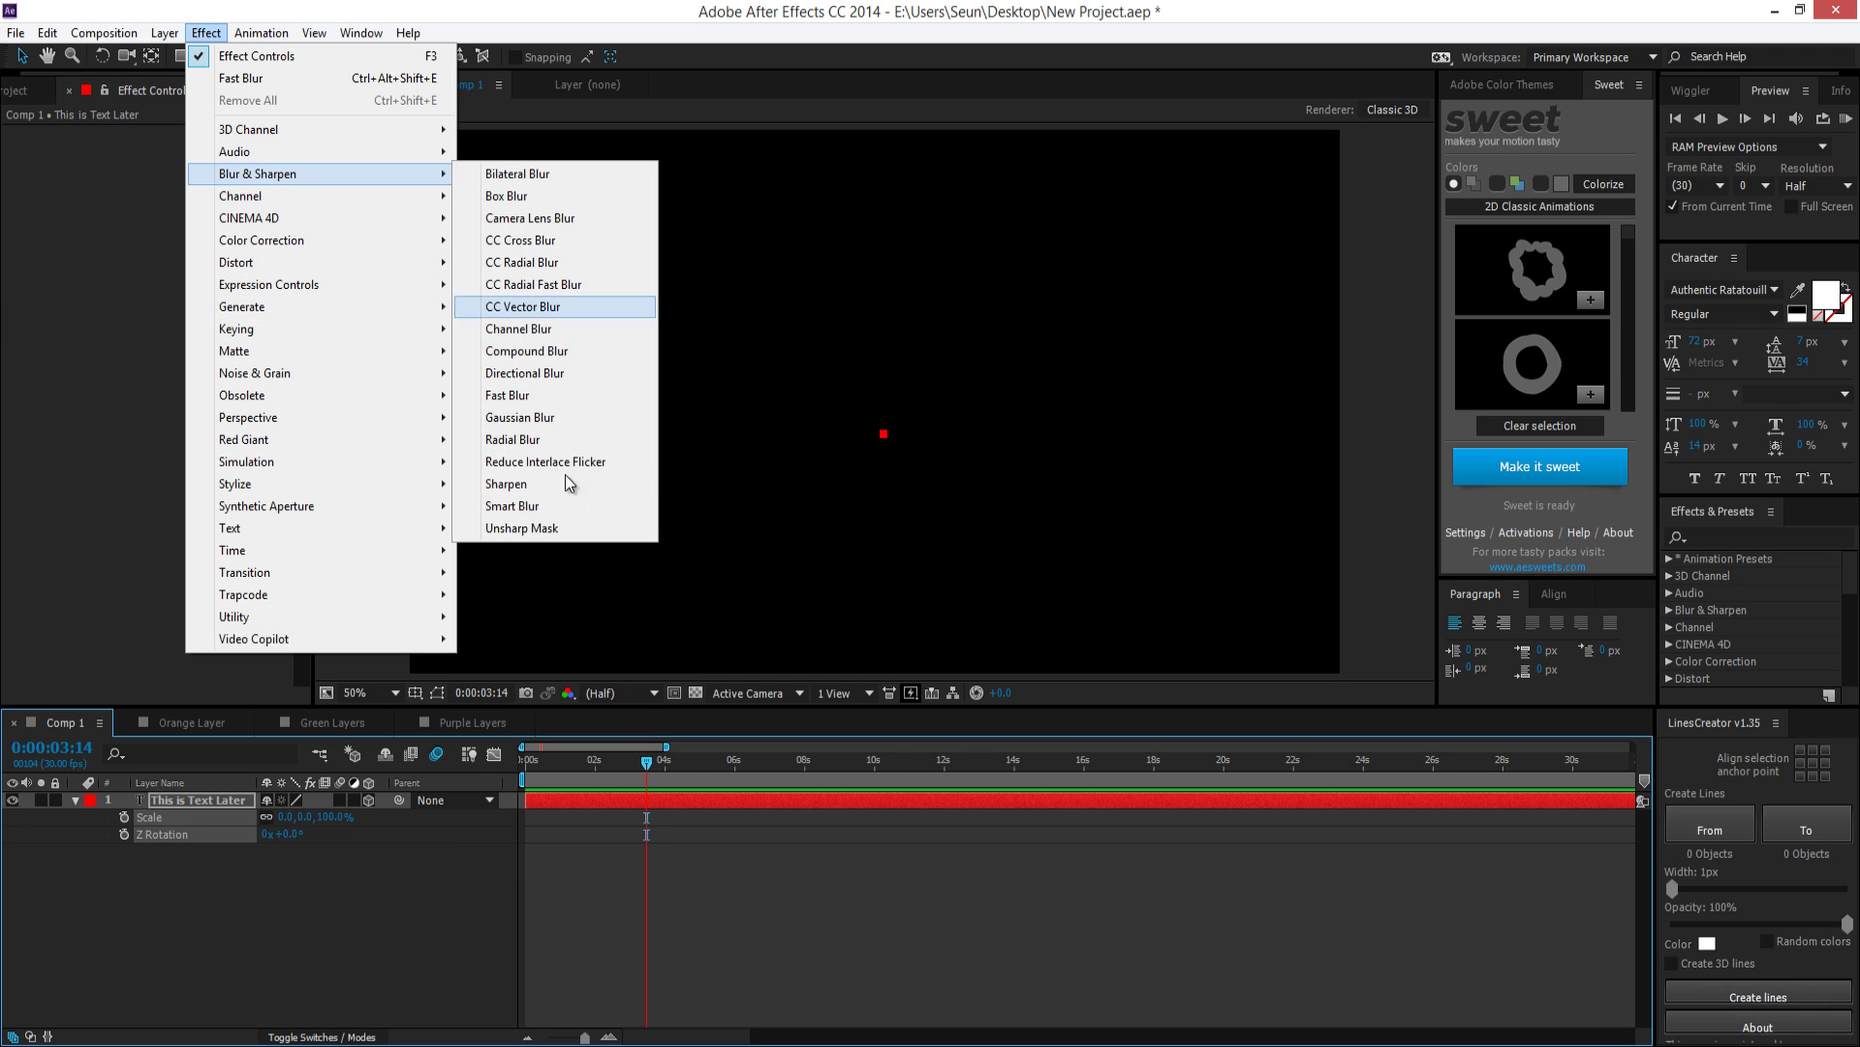
left_click(557, 396)
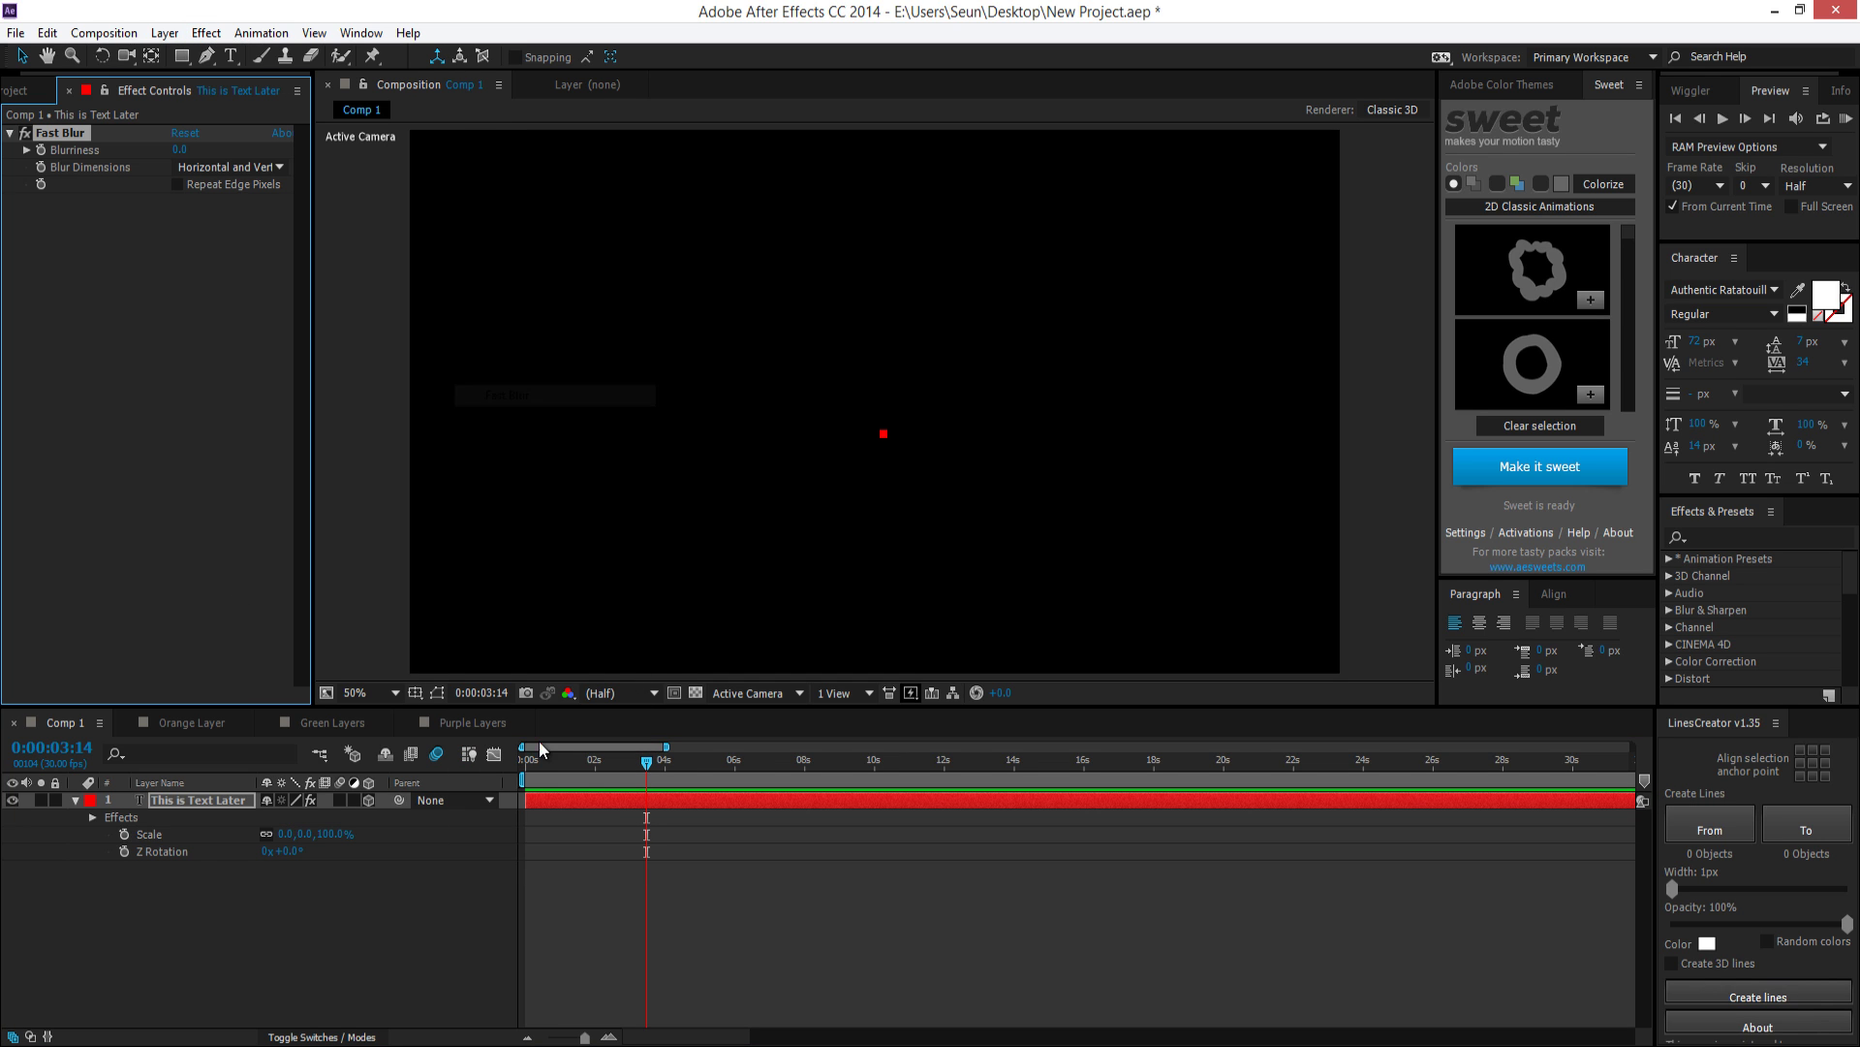
Restore the text layer's Scale to 100%, return to 0:00:00:00 and enlarge the text to 273%
left_click(288, 833)
type("100")
left_click(273, 858)
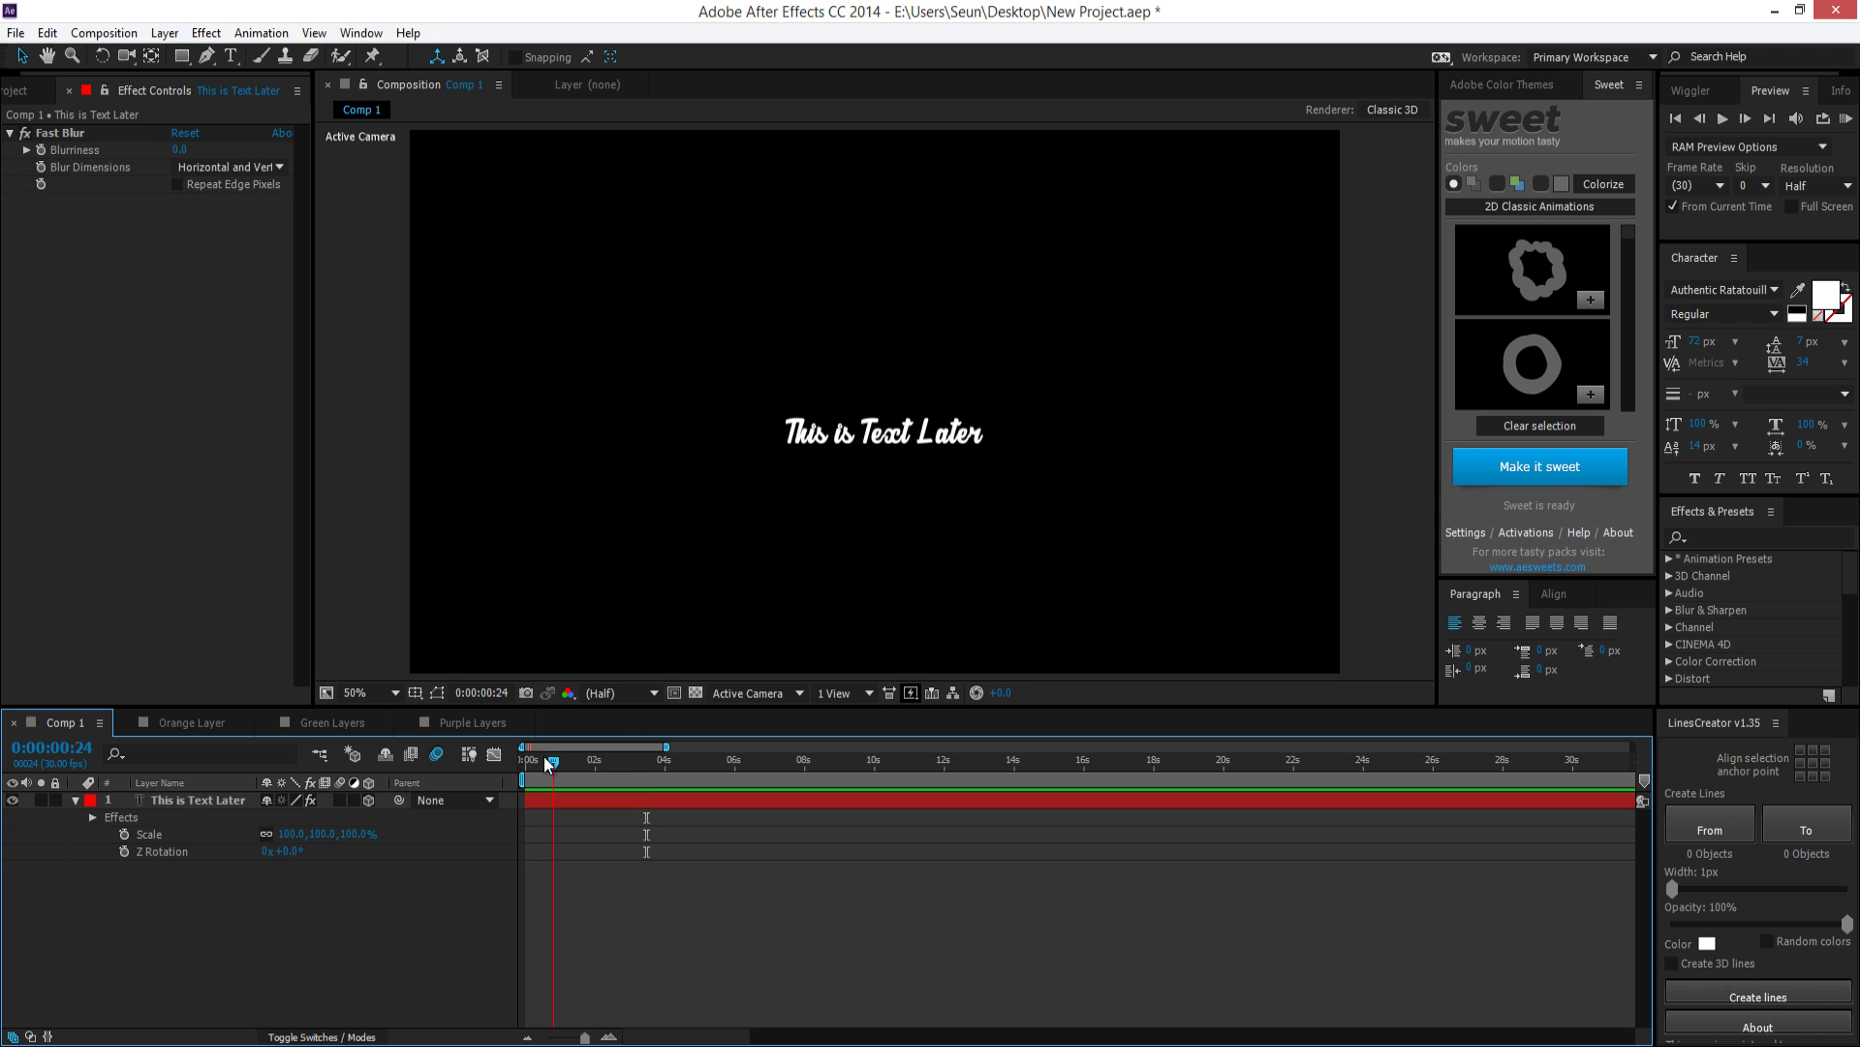
left_click_drag(548, 764, 524, 763)
left_click(197, 803)
key("s")
left_click_drag(291, 817, 456, 817)
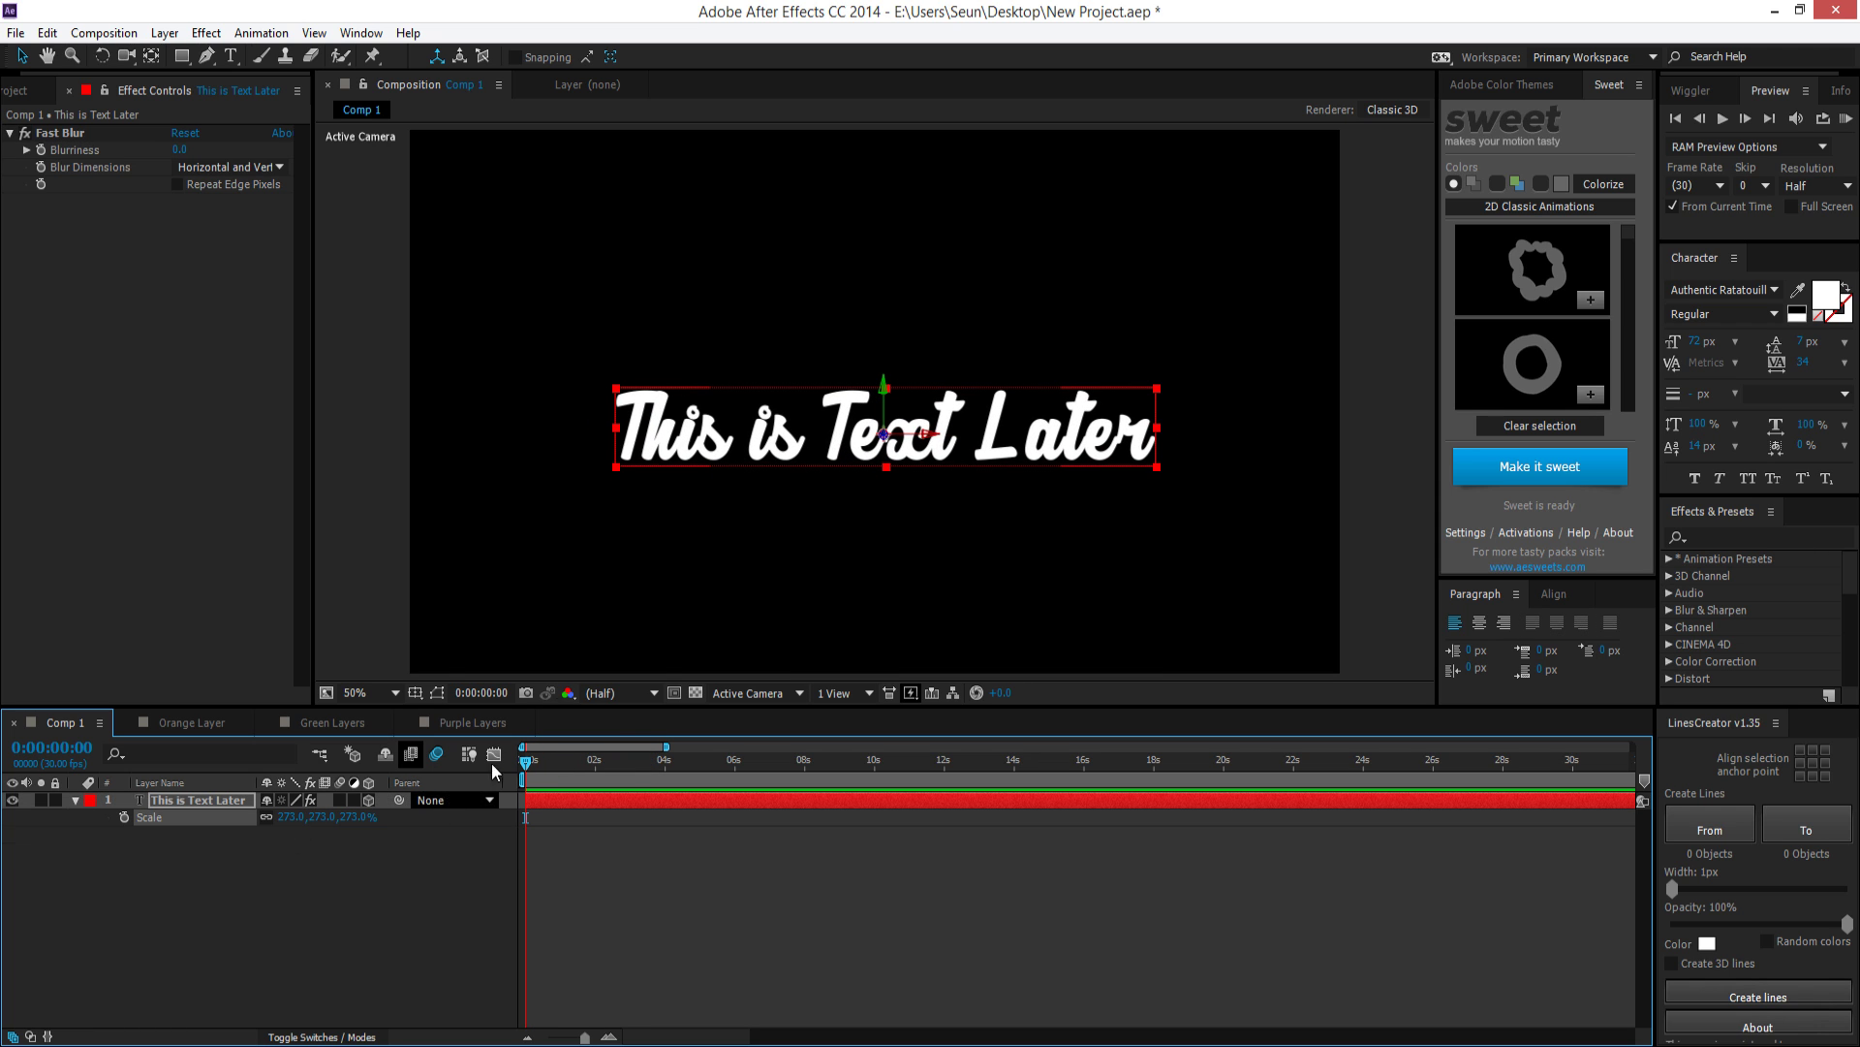
Keyframe the Fast Blur Blurriness at 0:00:00:00 and raise it to 43 at 0:00:02:03
left_click(58, 133)
key("u")
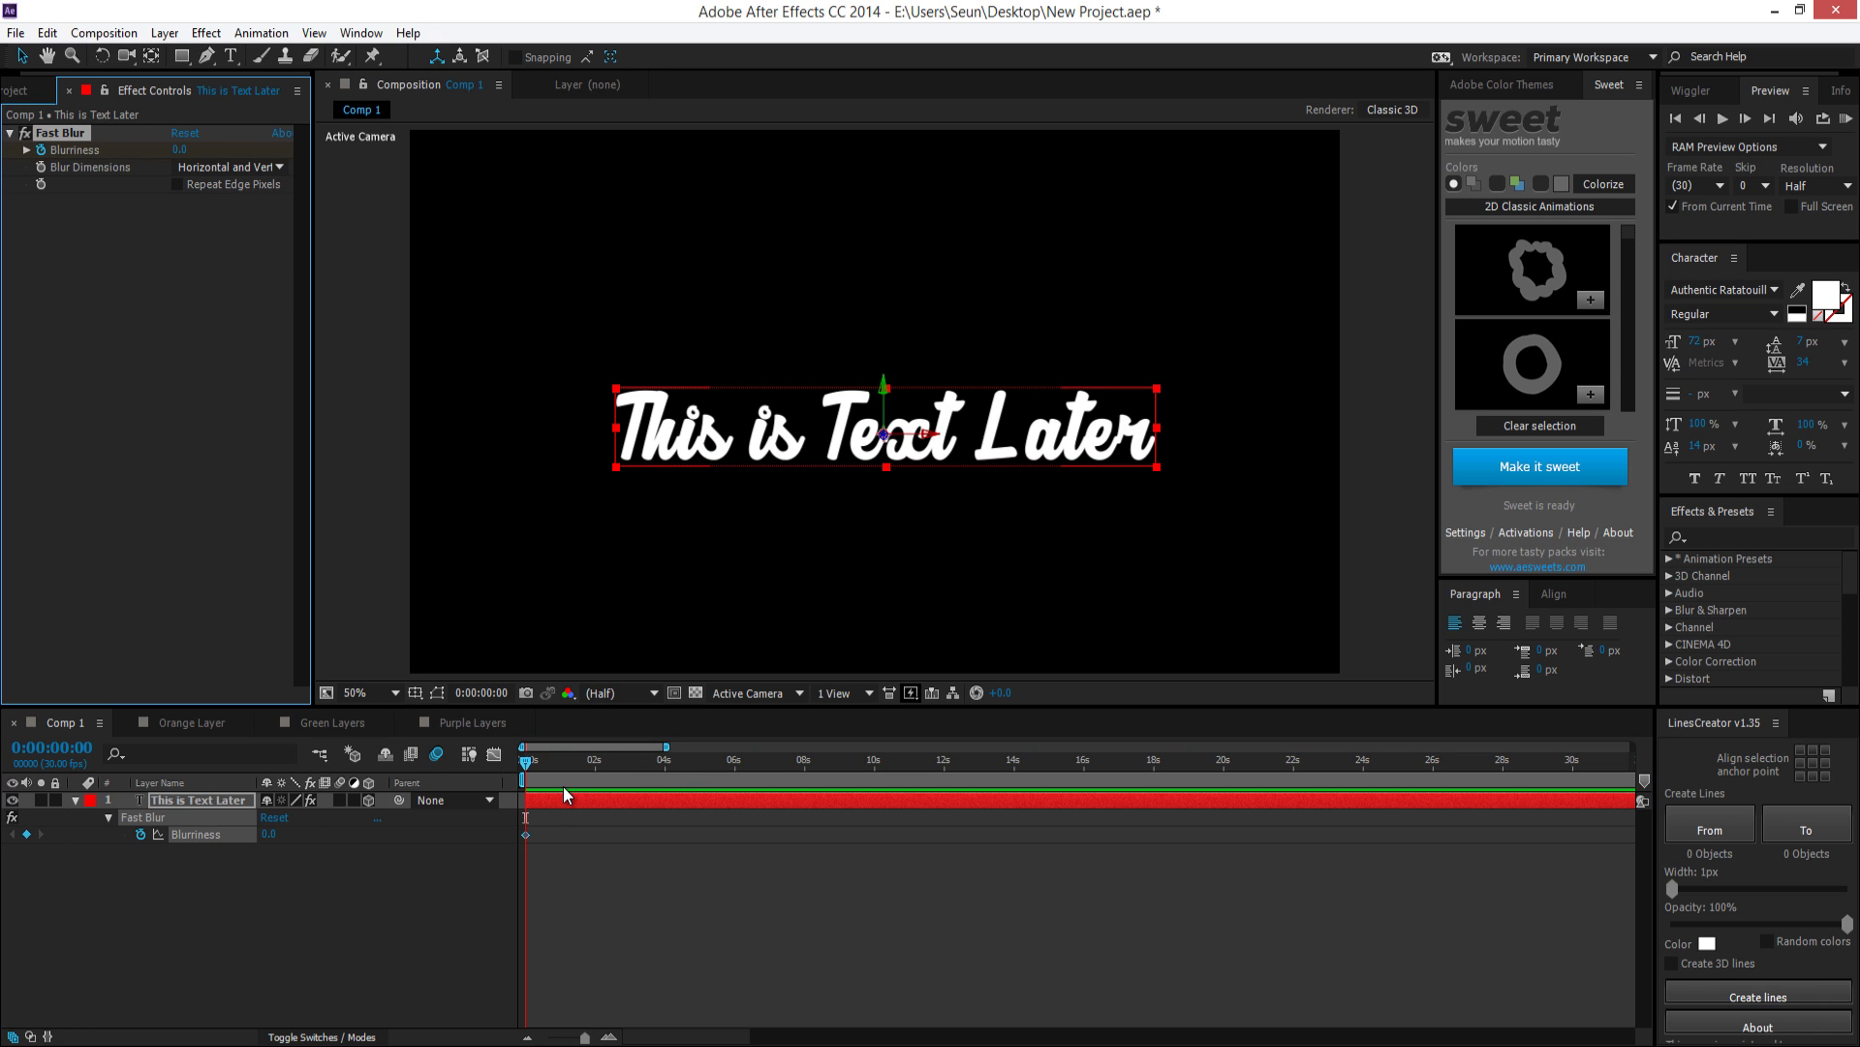
left_click(599, 764)
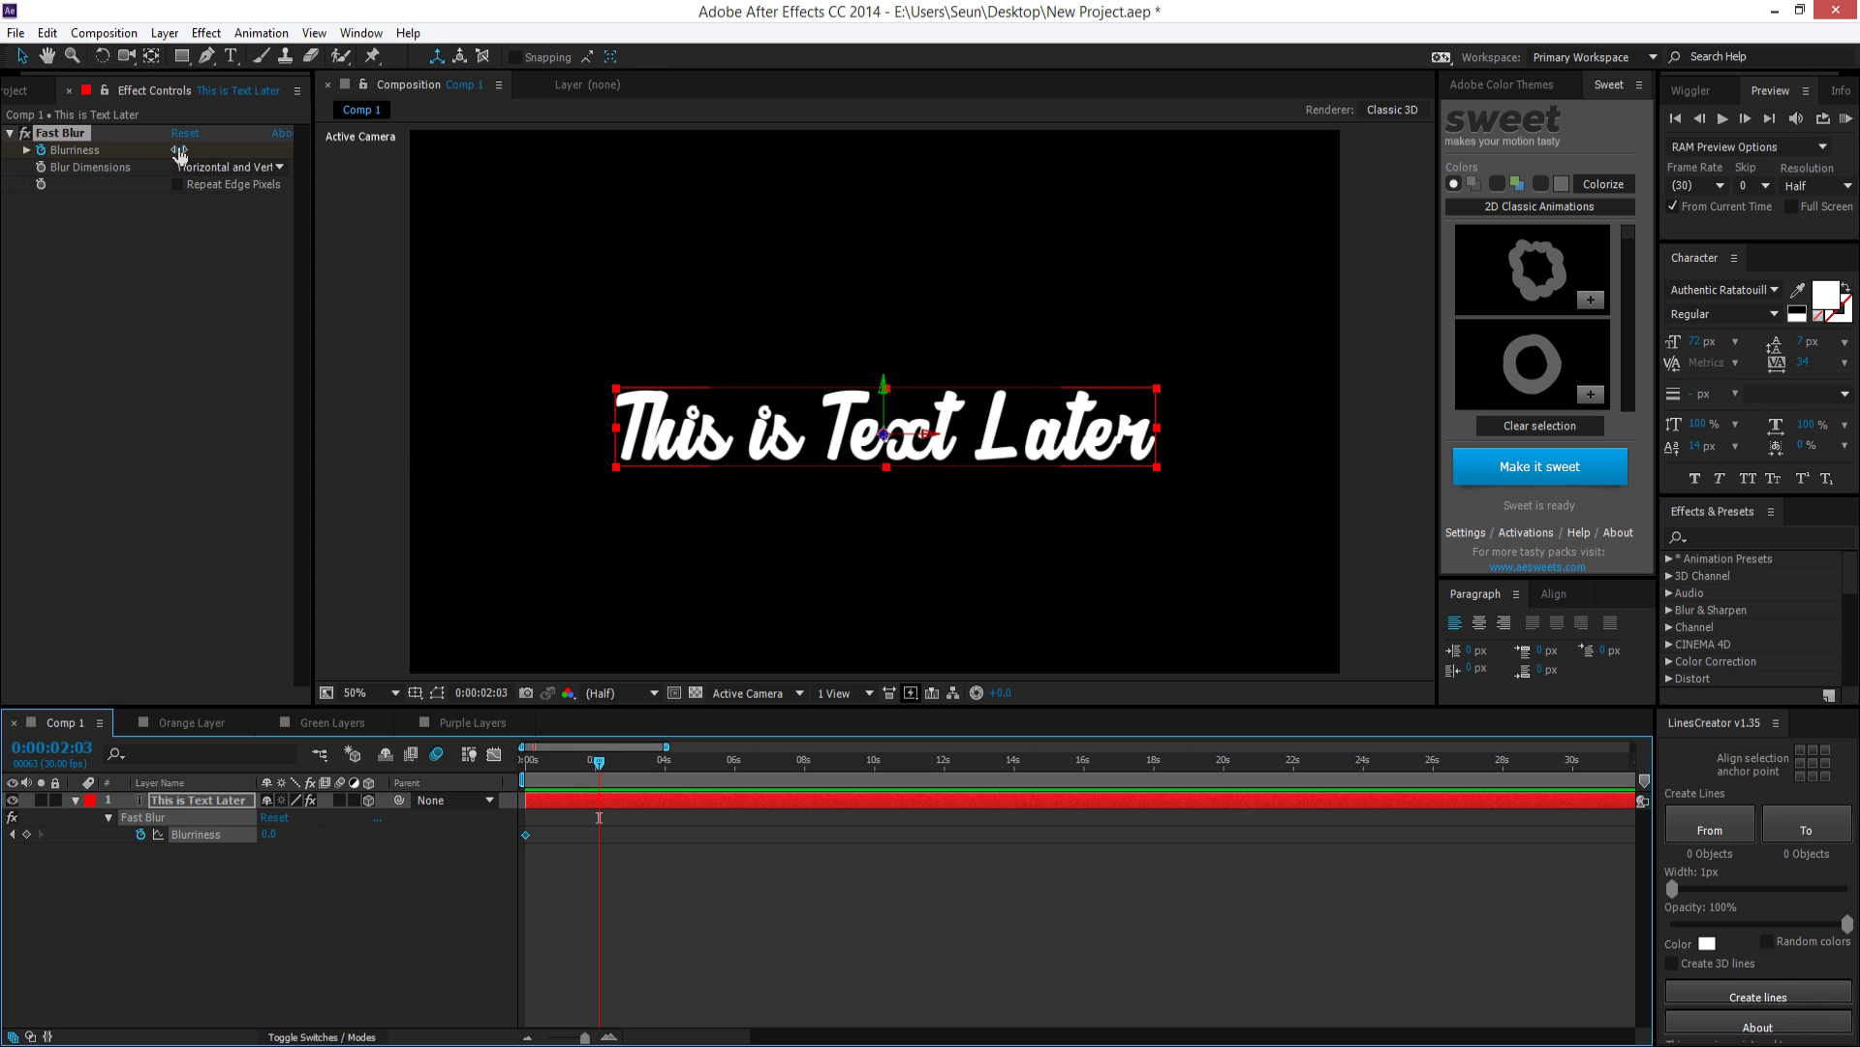
left_click_drag(178, 152, 232, 184)
left_click(610, 861)
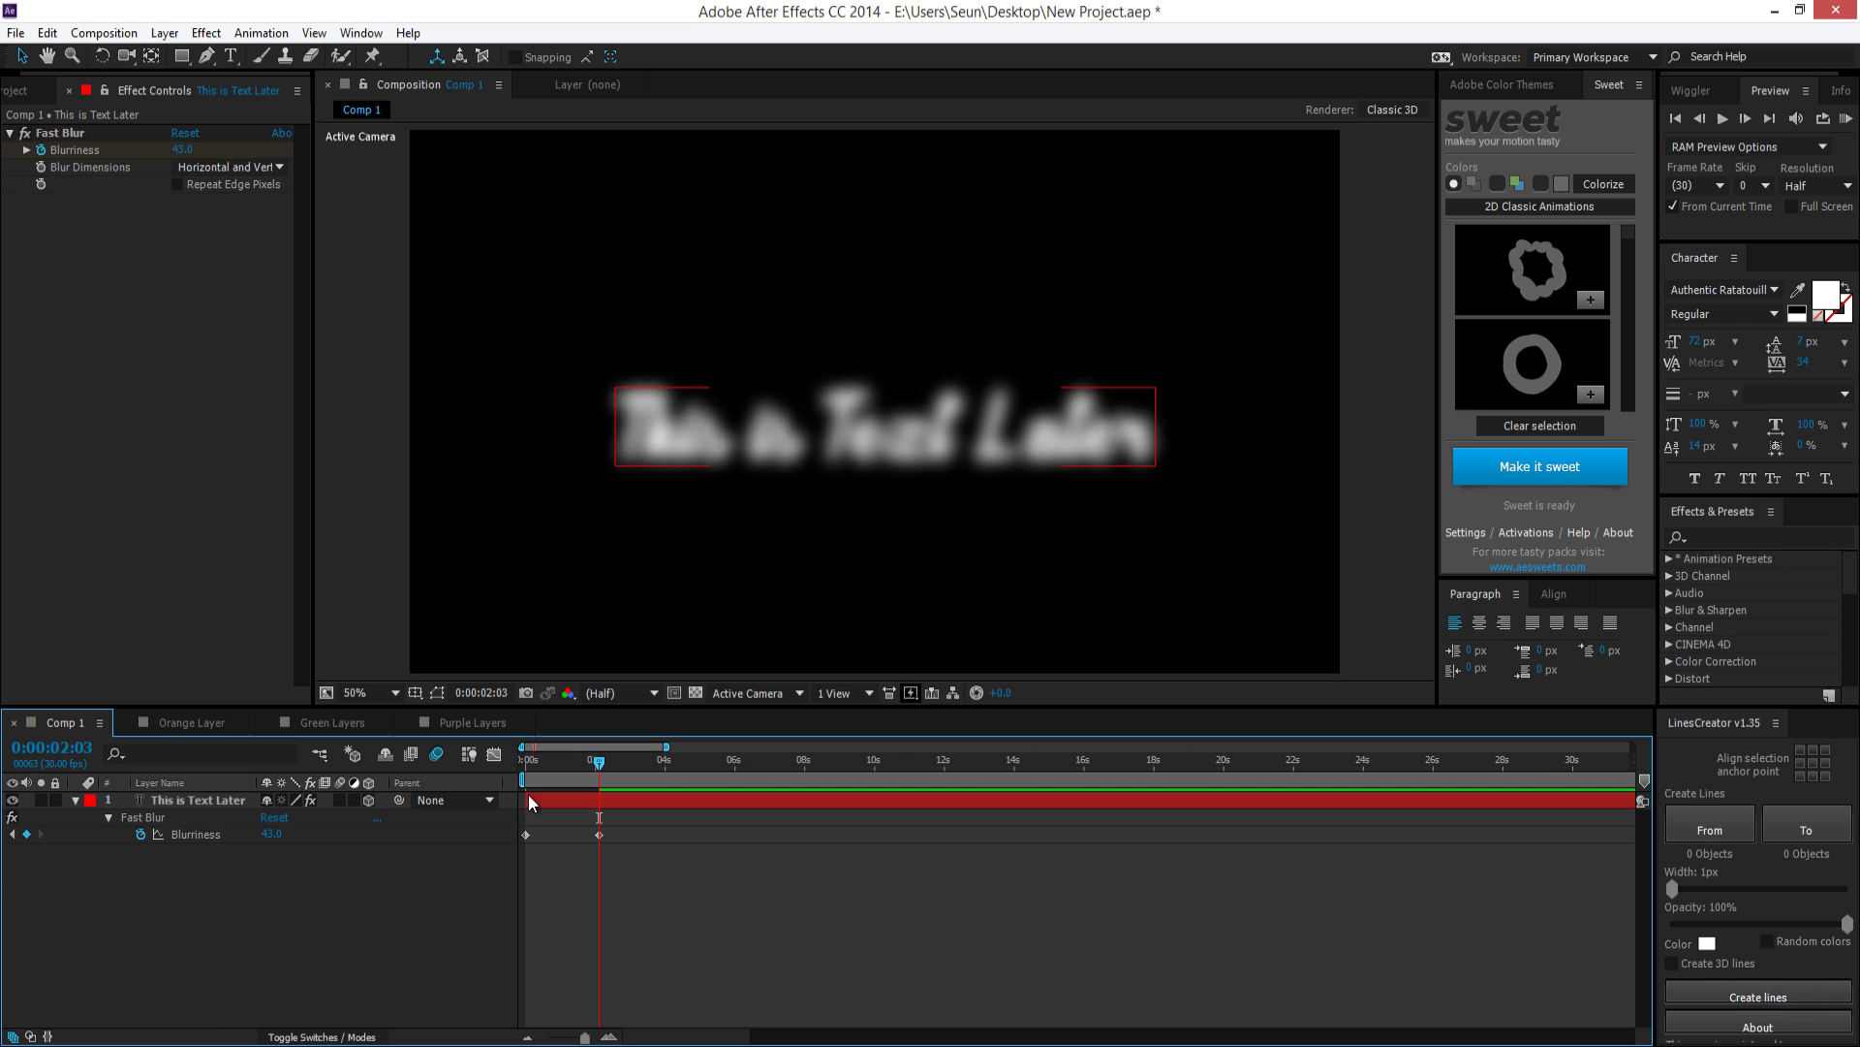
Add Blurriness keyframes of 64.1 at 0:00:00:28 and 0 at 0:00:03:04, and preview the blur animation
mouse_move(523, 760)
left_mouse_down()
mouse_move(579, 762)
mouse_move(560, 765)
left_mouse_up()
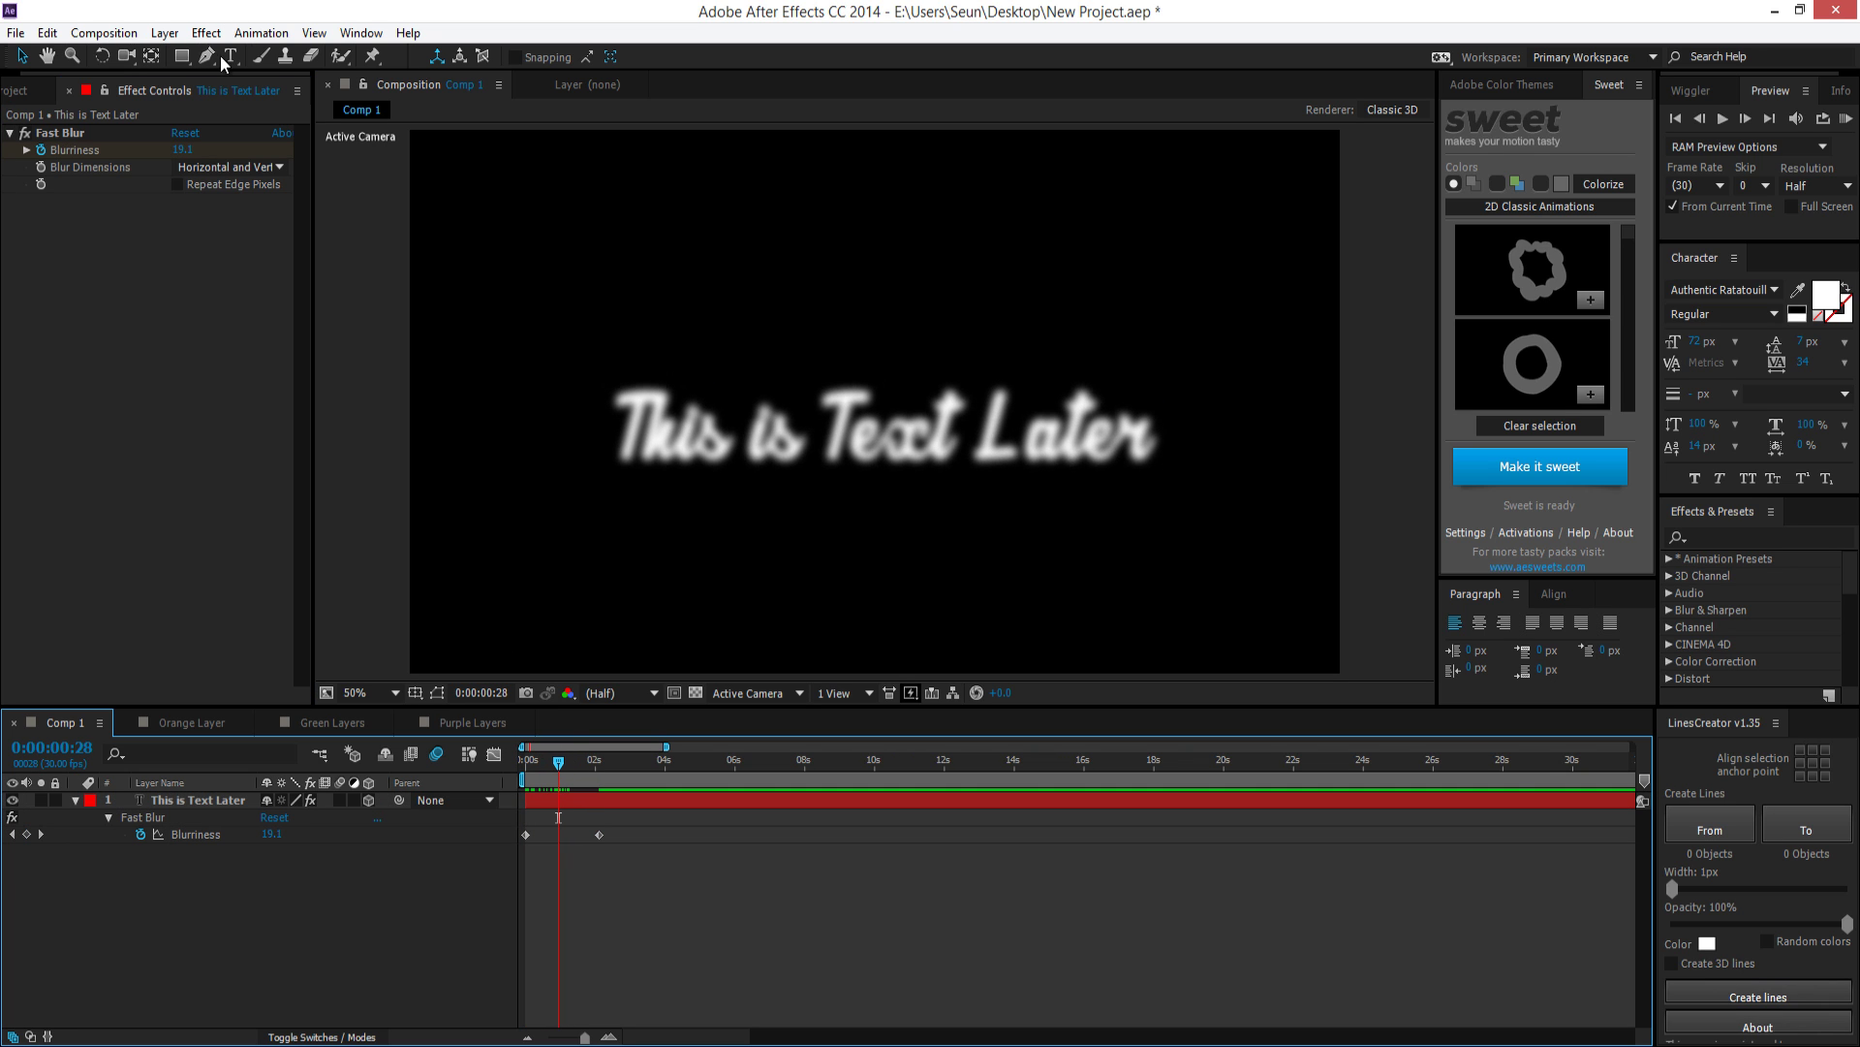
left_click_drag(181, 152, 270, 208)
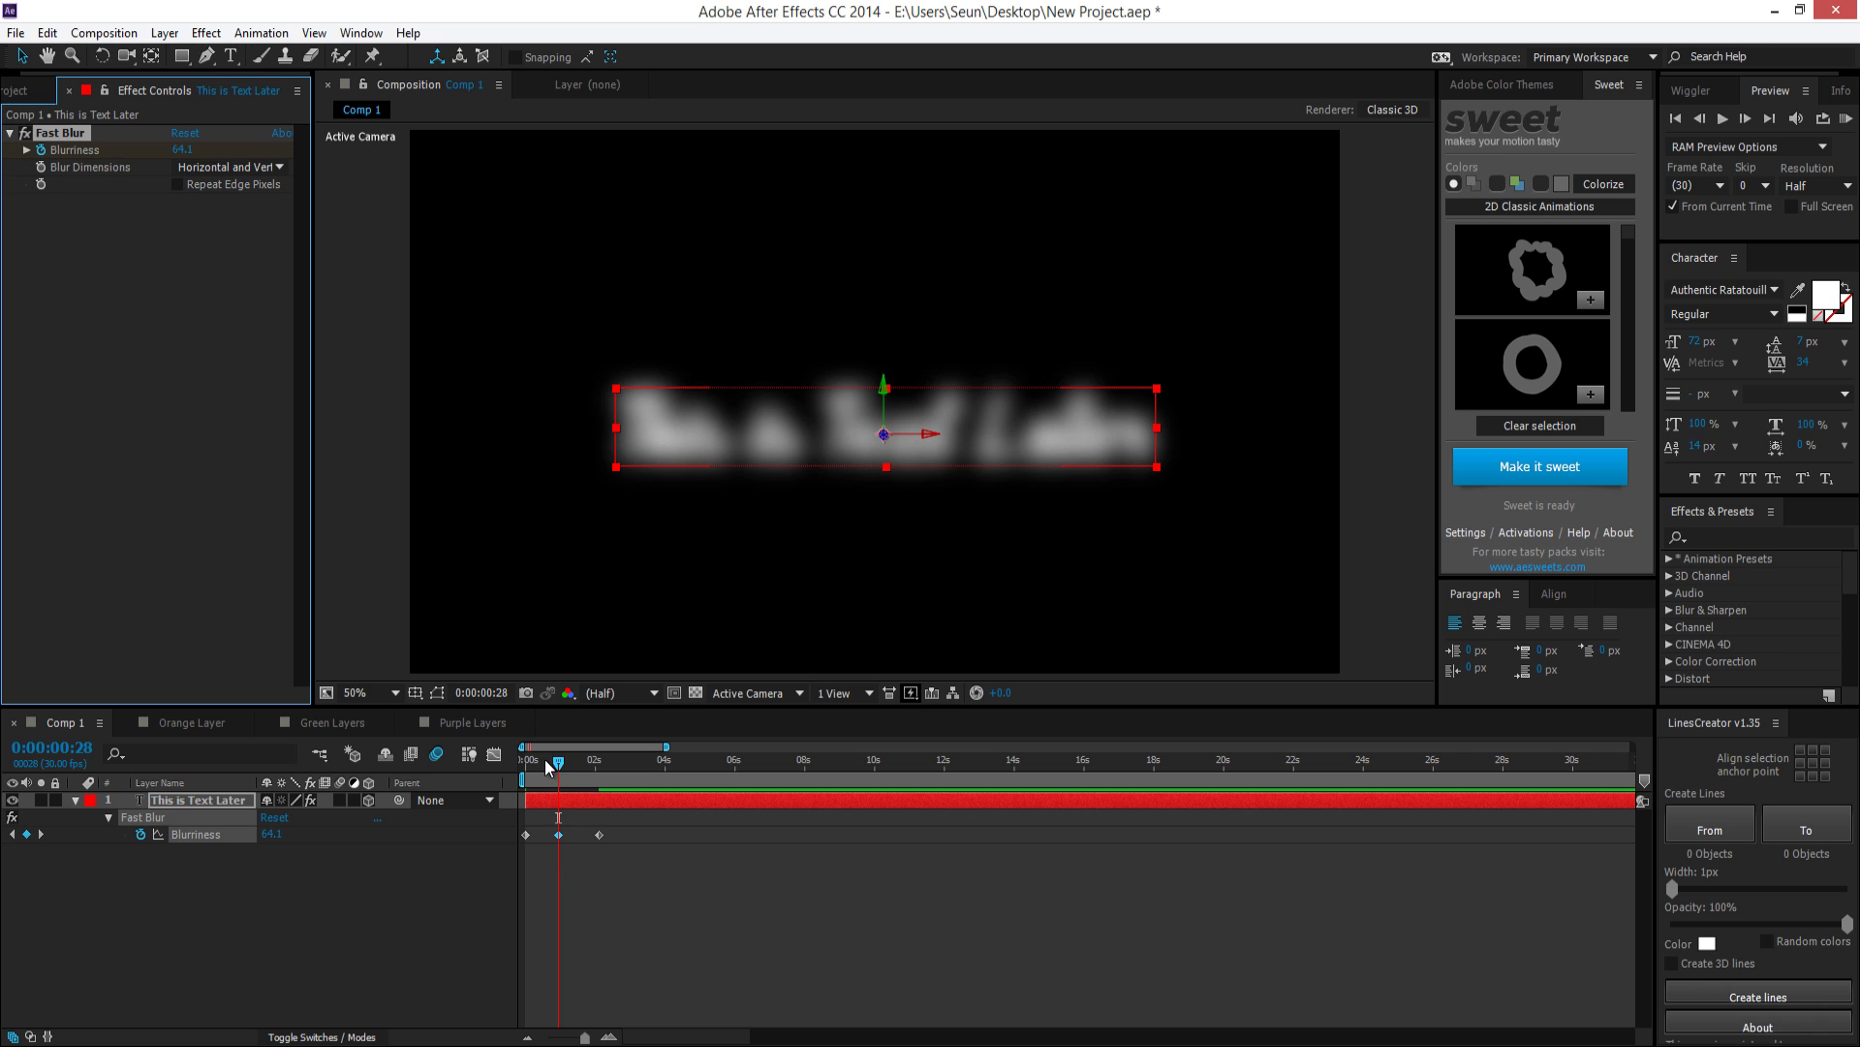
left_click_drag(548, 769, 635, 763)
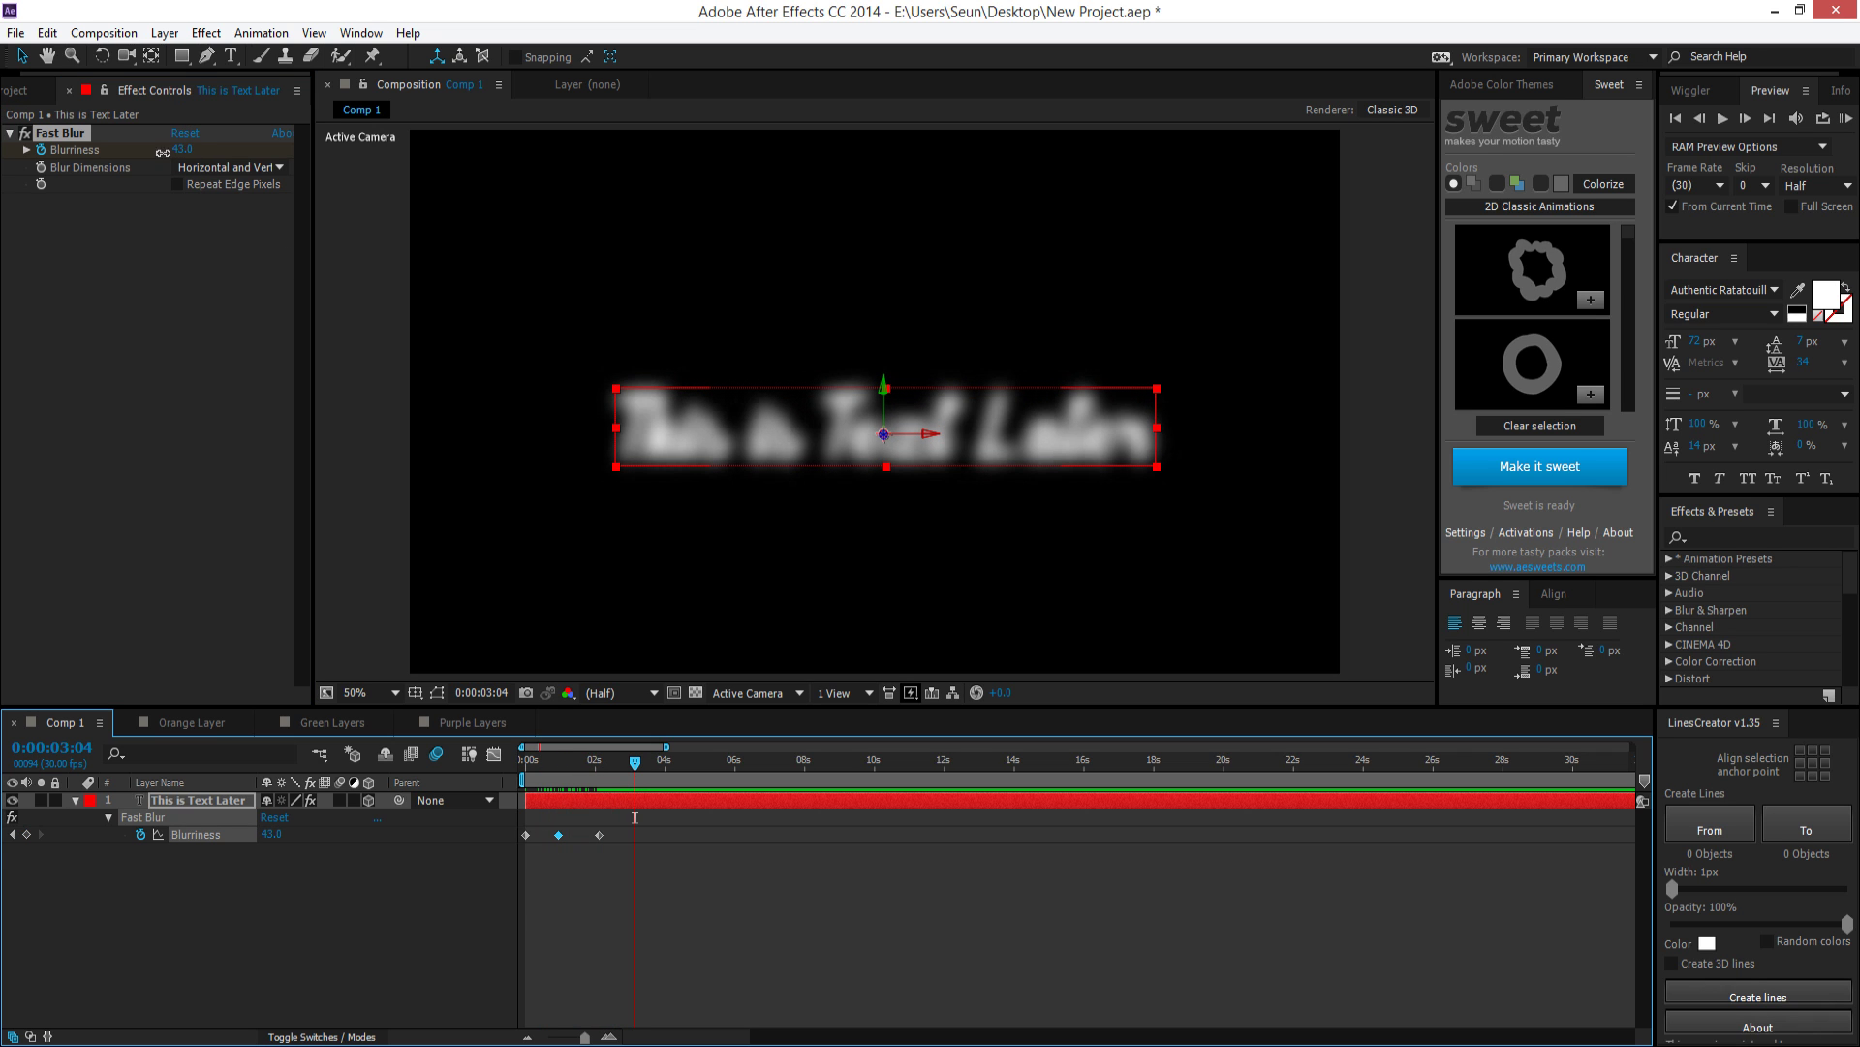
left_click_drag(162, 153, 121, 153)
left_click(601, 901)
left_click_drag(634, 762, 432, 868)
left_click(694, 819)
Save the Fast Blur effect with its Blurriness keyframes as an animation preset named "cool blur"
left_click(206, 33)
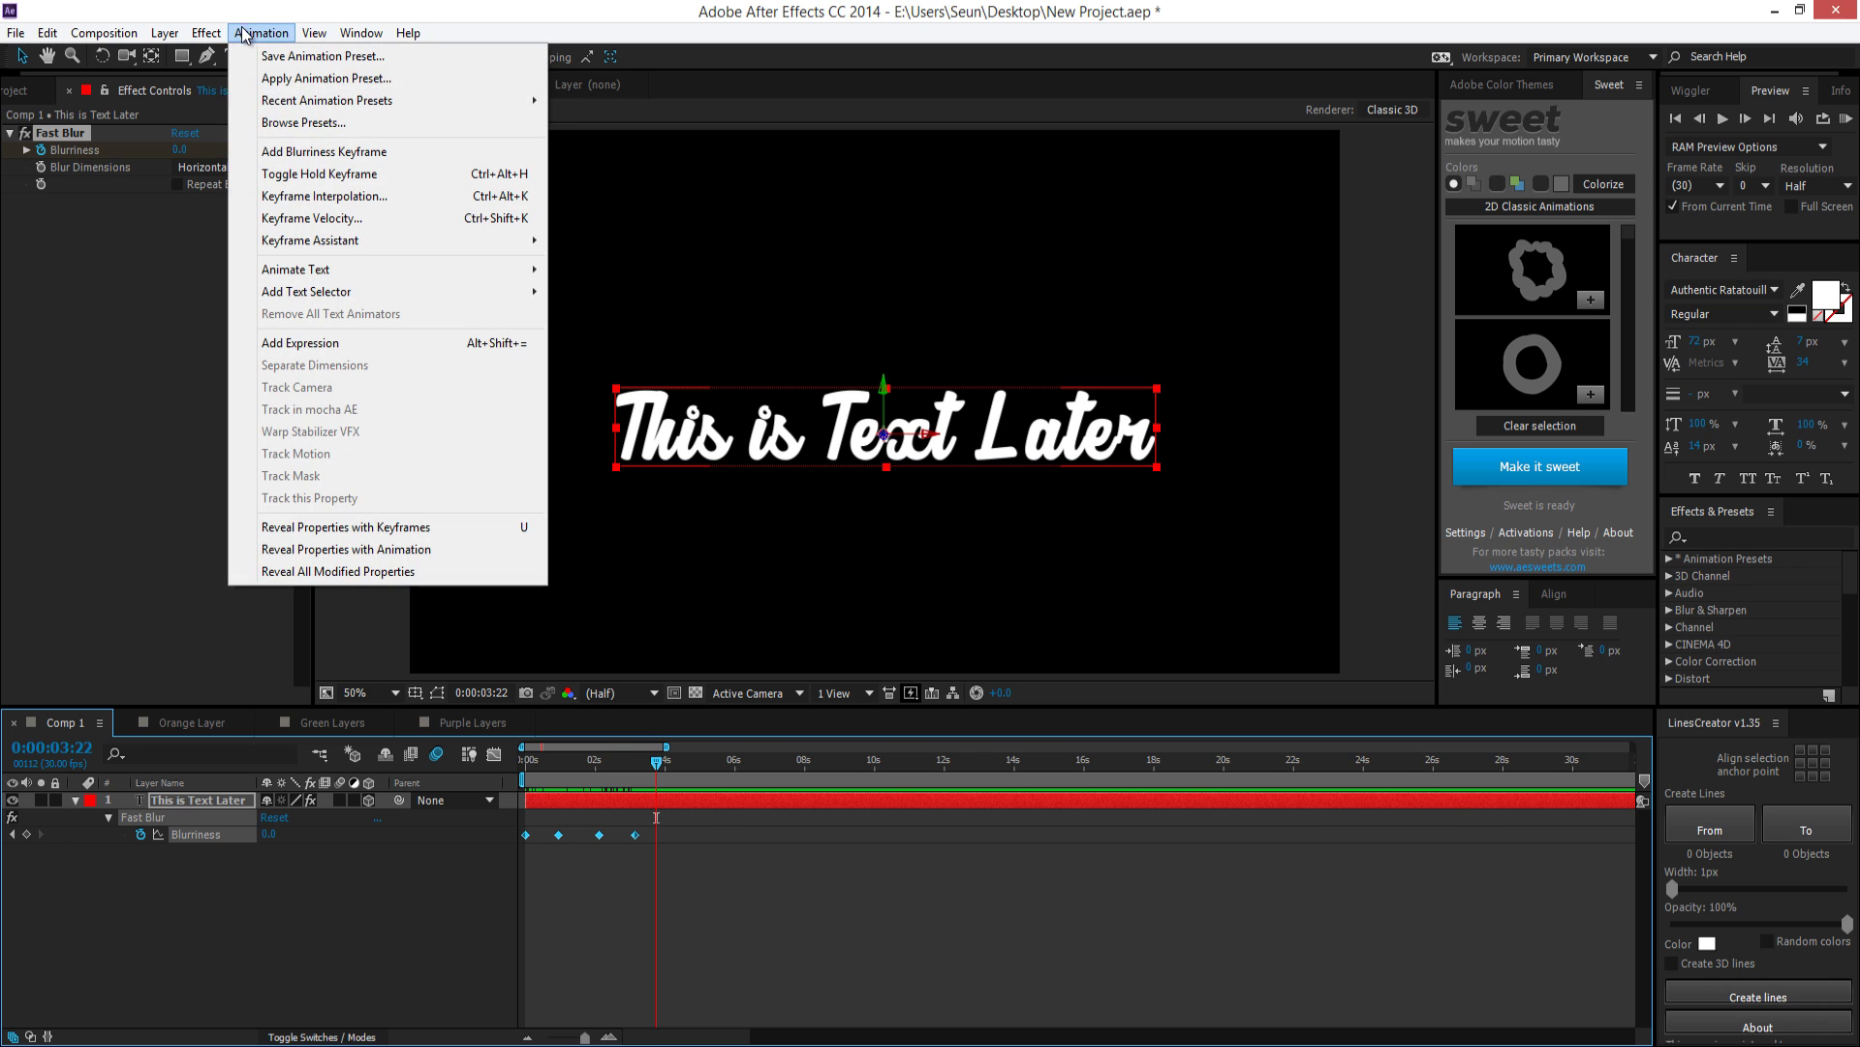
left_click(270, 57)
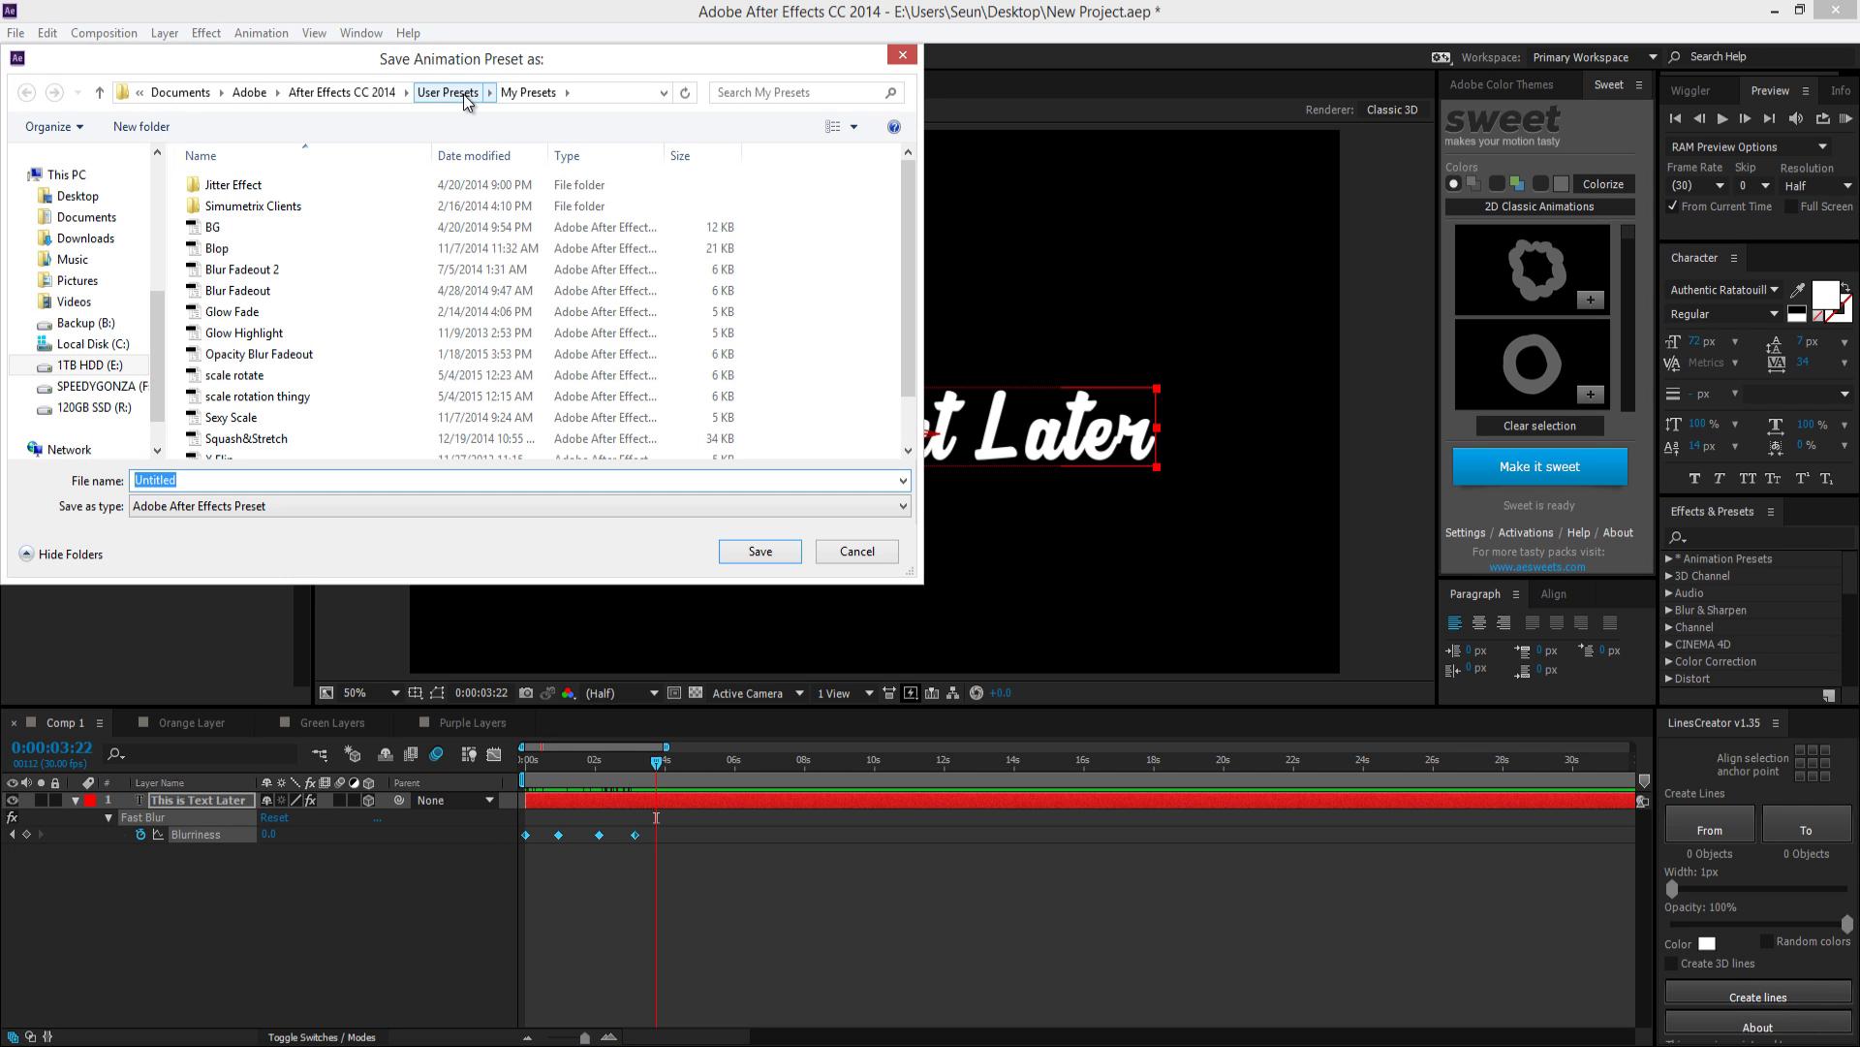
type("cool blur")
left_click(758, 549)
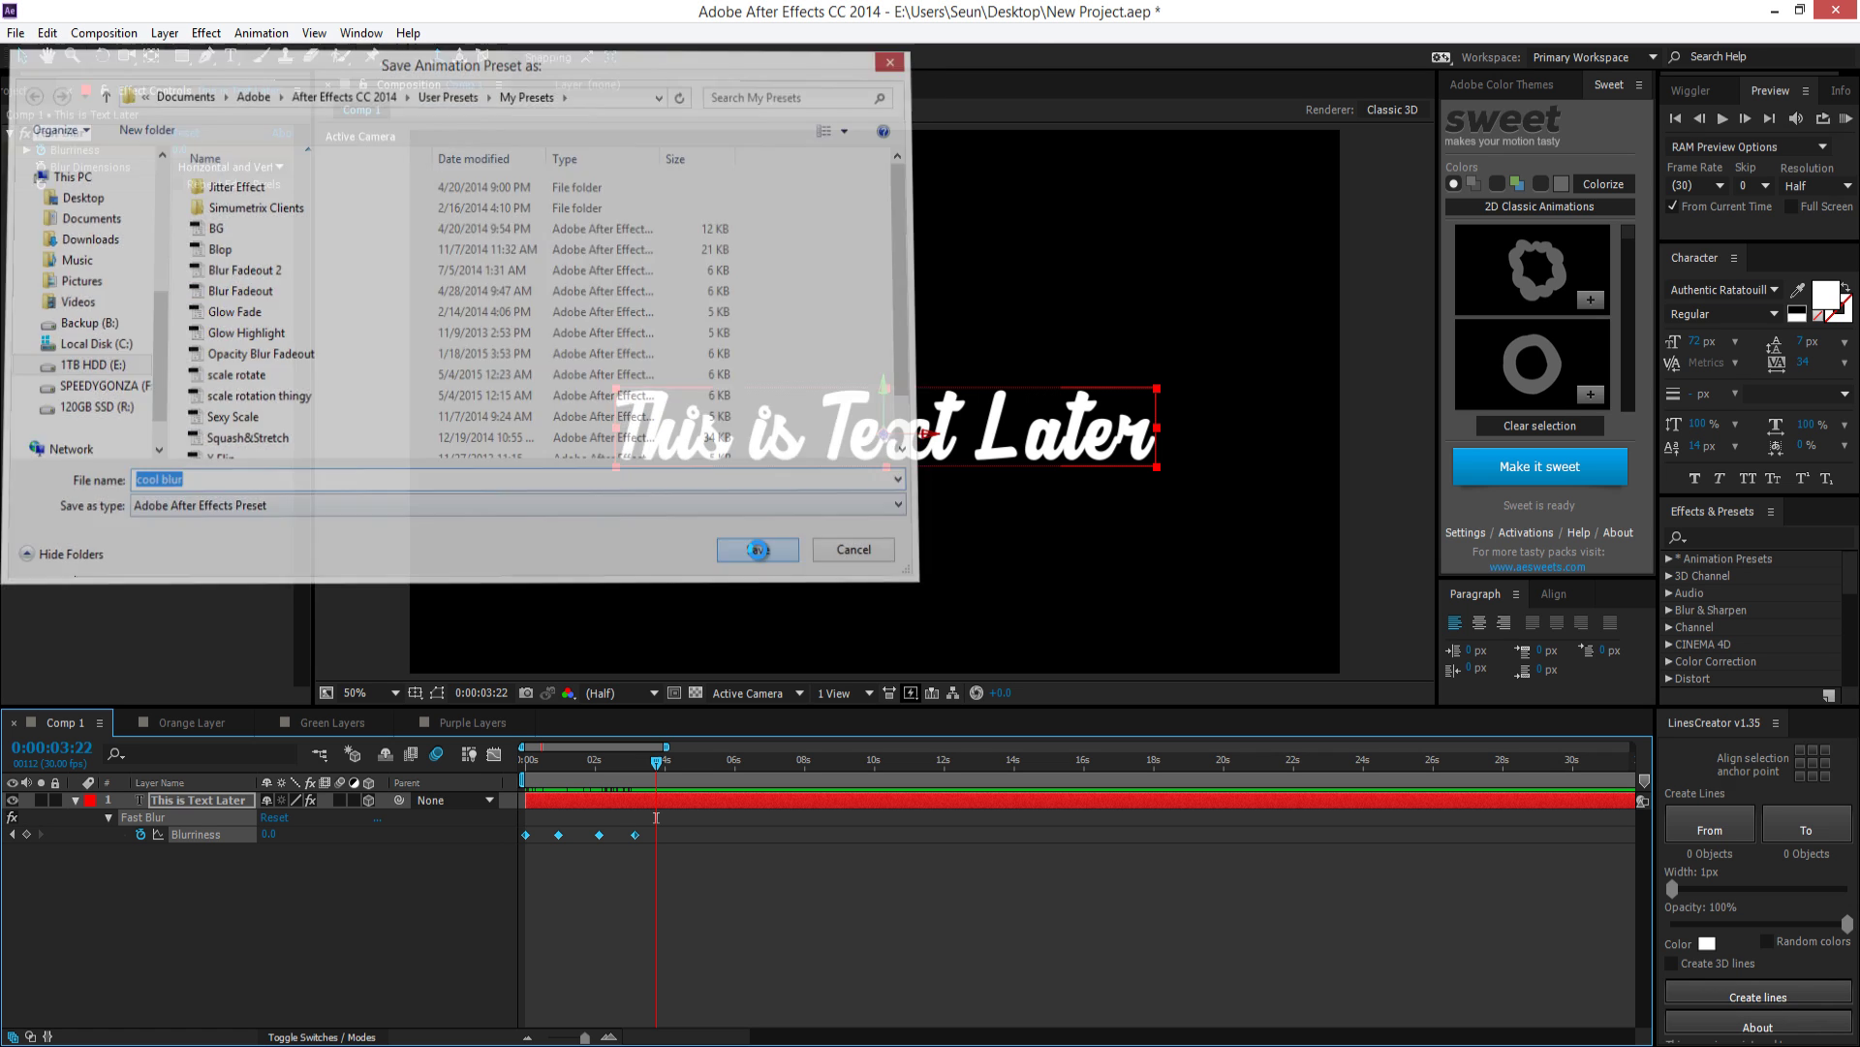
Delete the text layer and add a new red solid layer to the composition
left_click(186, 798)
key("Delete")
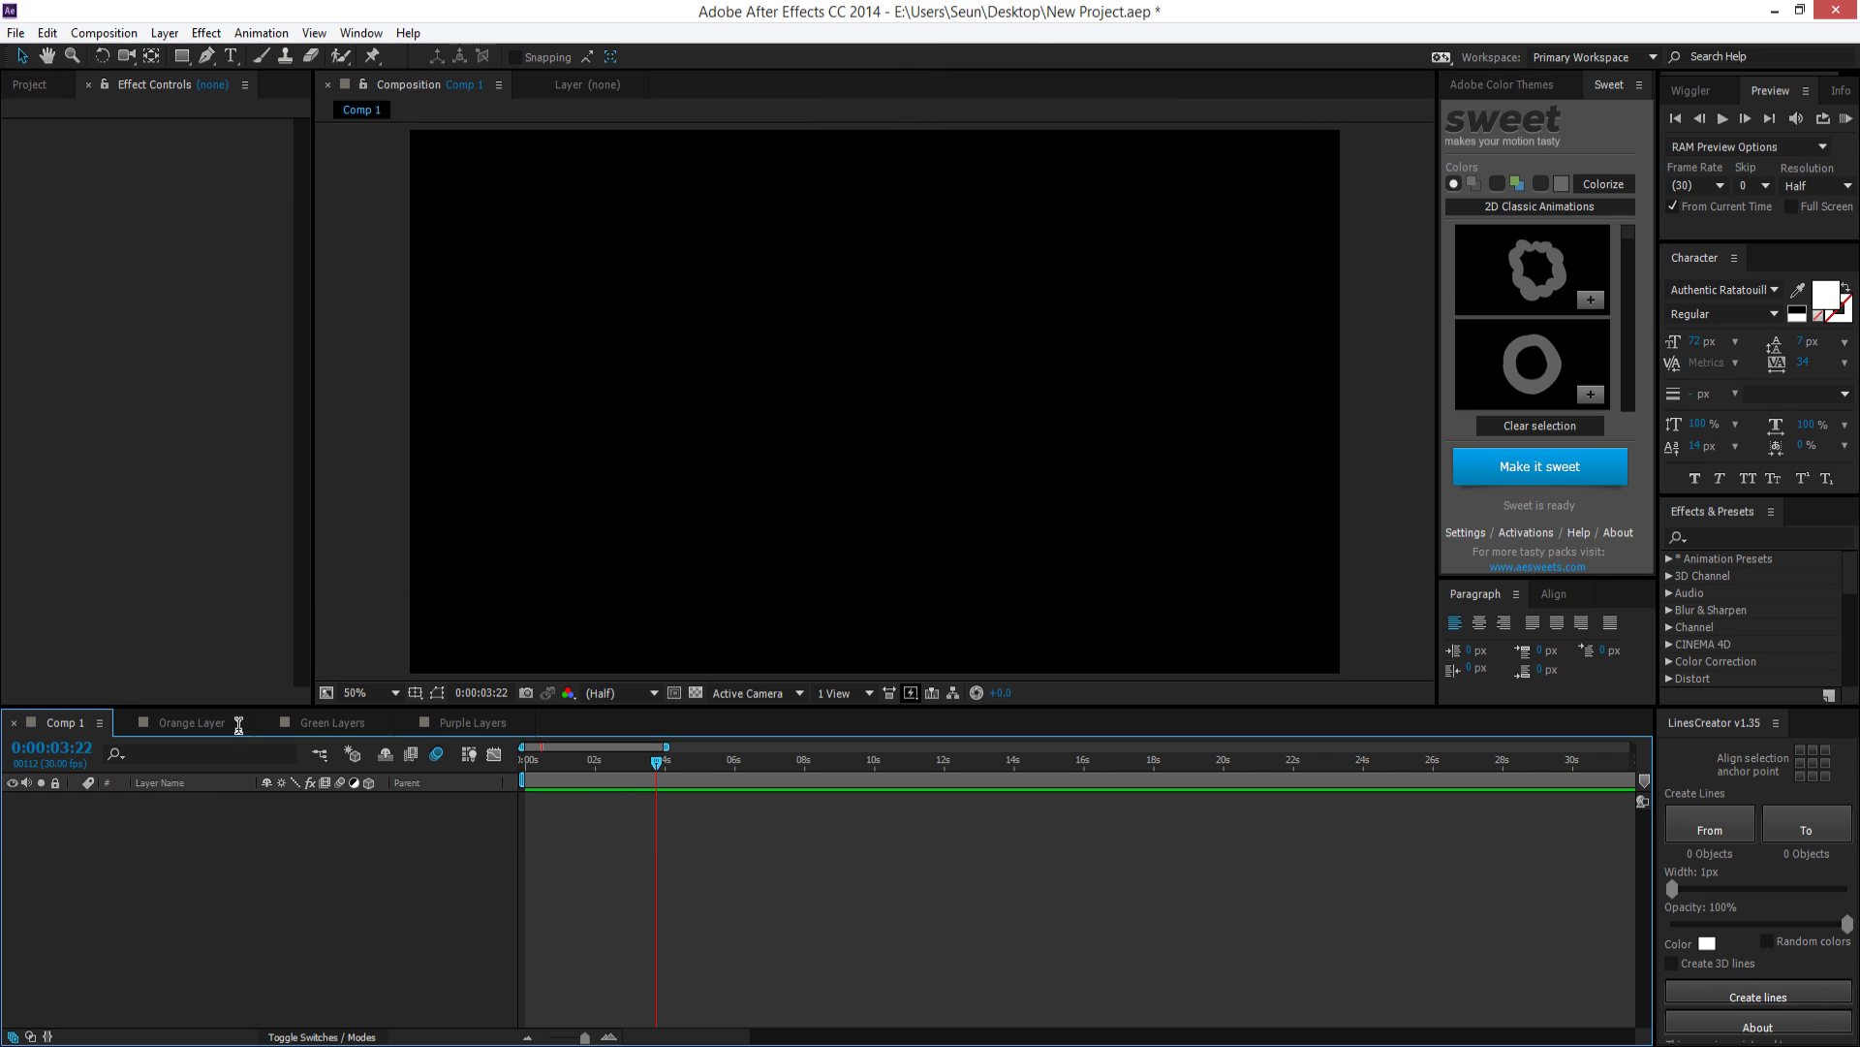
left_click(202, 35)
left_click(536, 79)
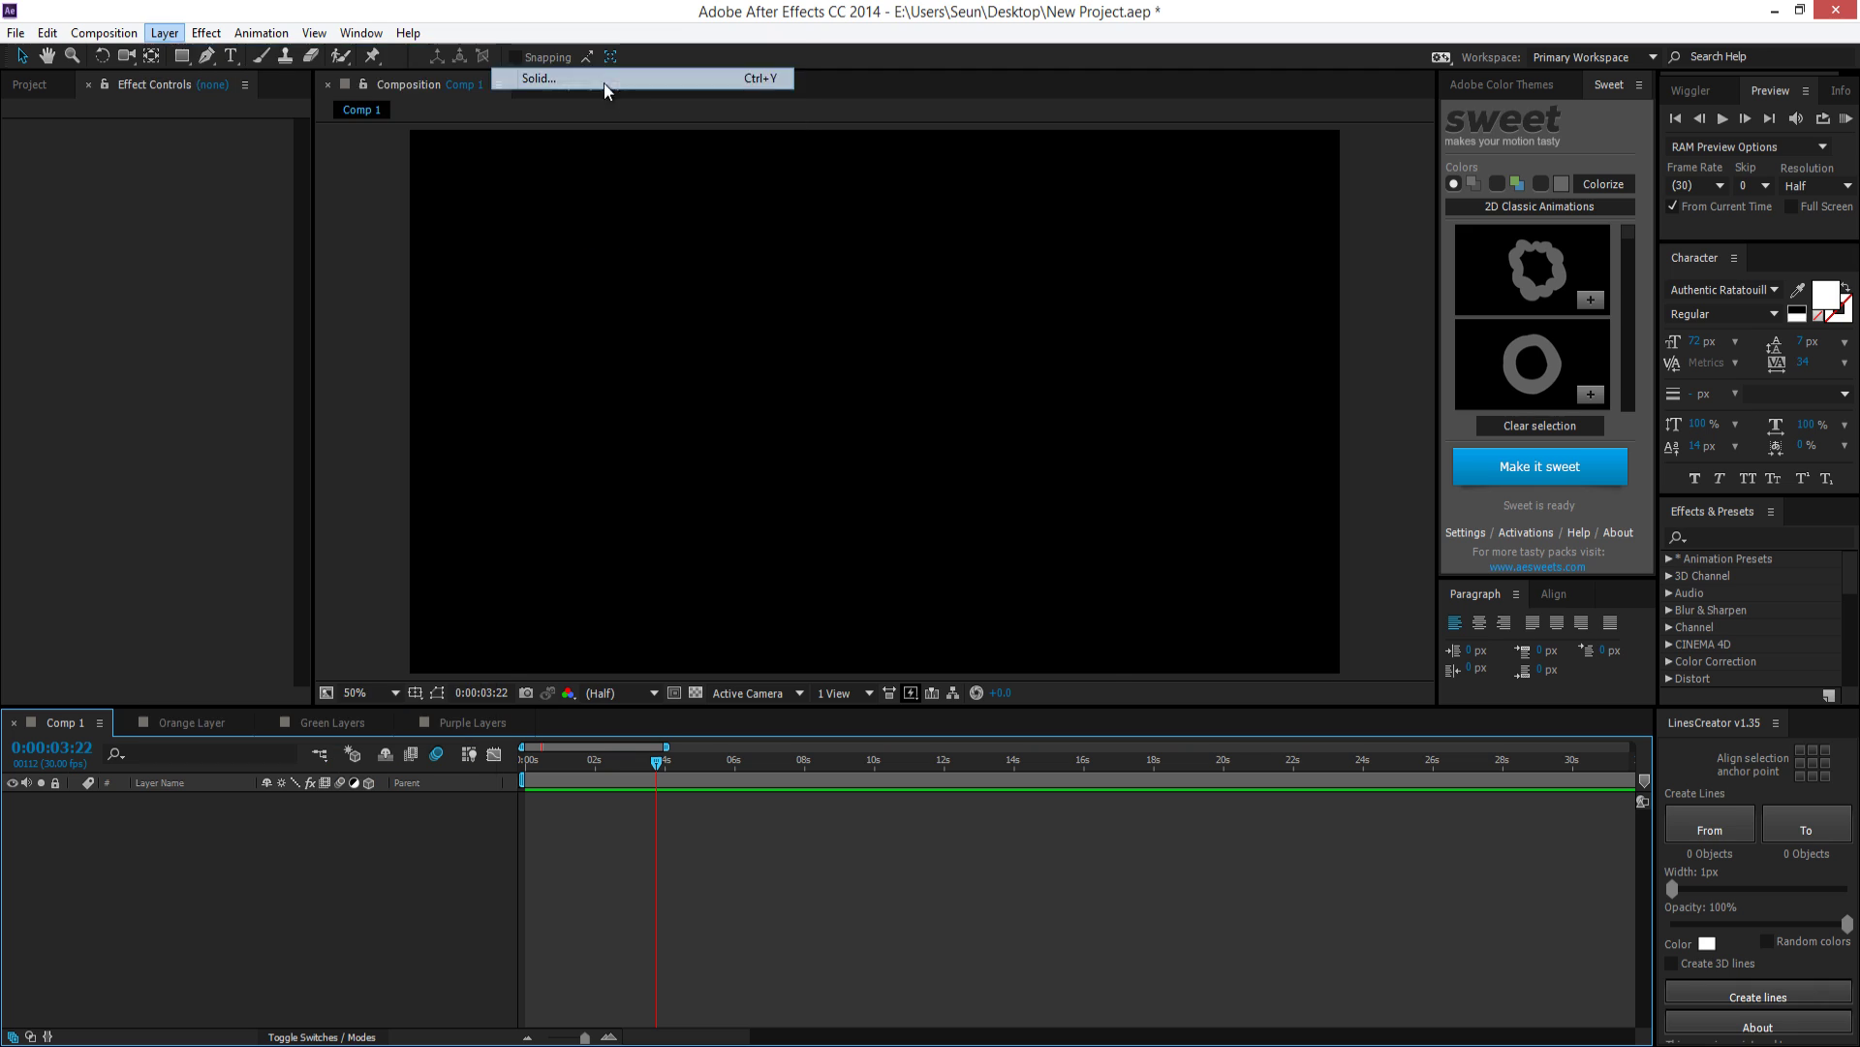
left_click(959, 639)
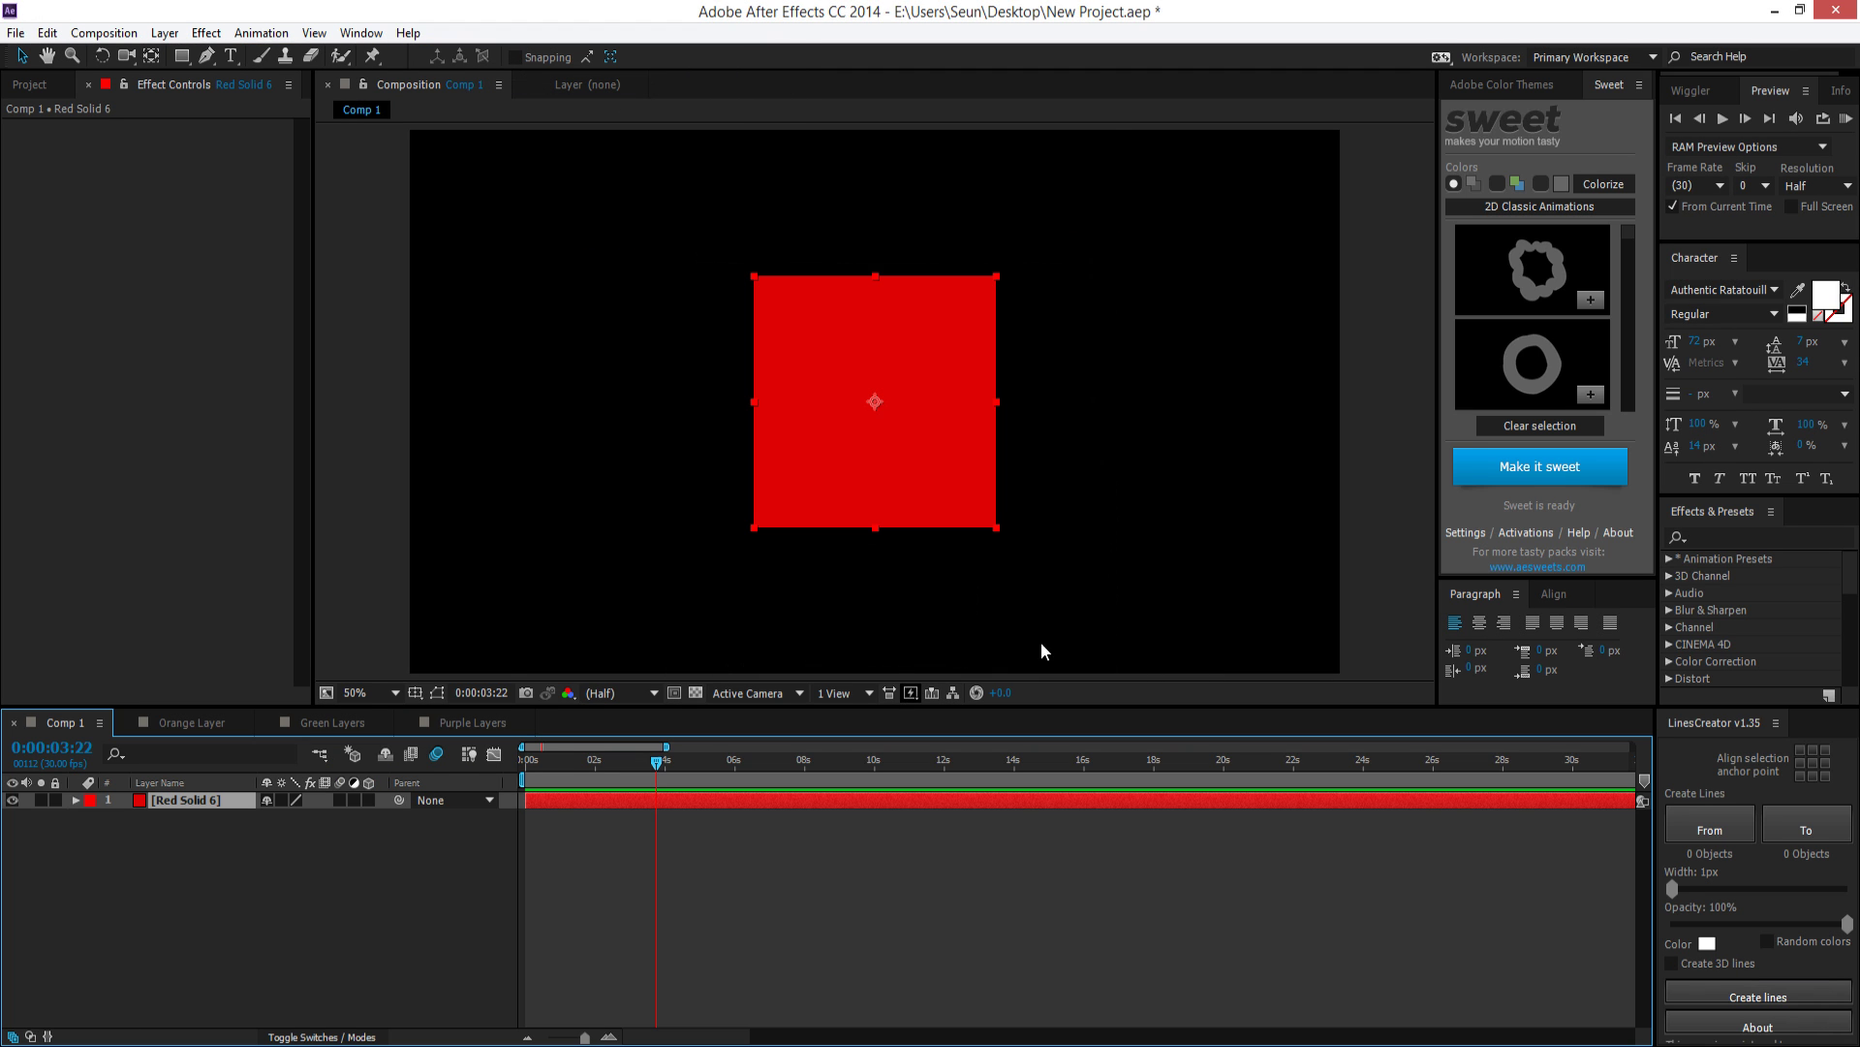
Apply the recent "cool blur" animation preset to the red solid at 0:00:00:00
left_click(536, 834)
left_click(176, 801)
key("Home")
left_click(248, 35)
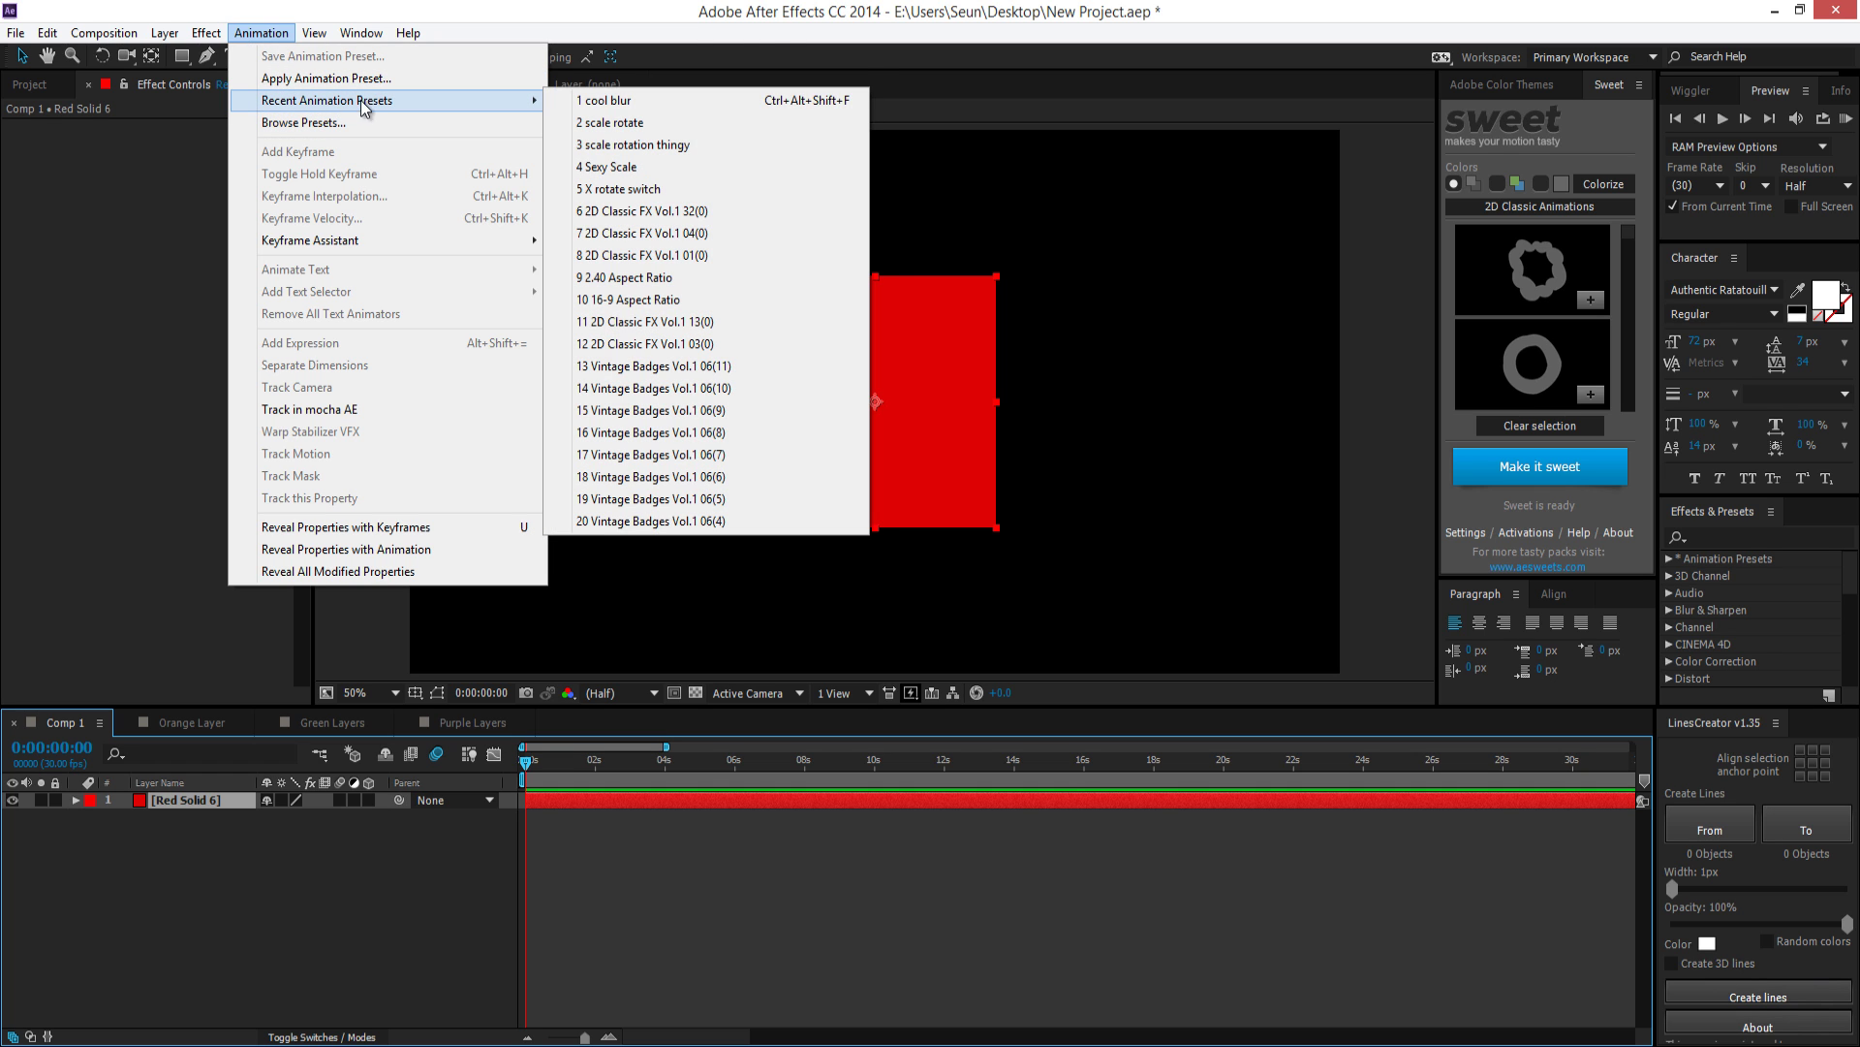
left_click(684, 101)
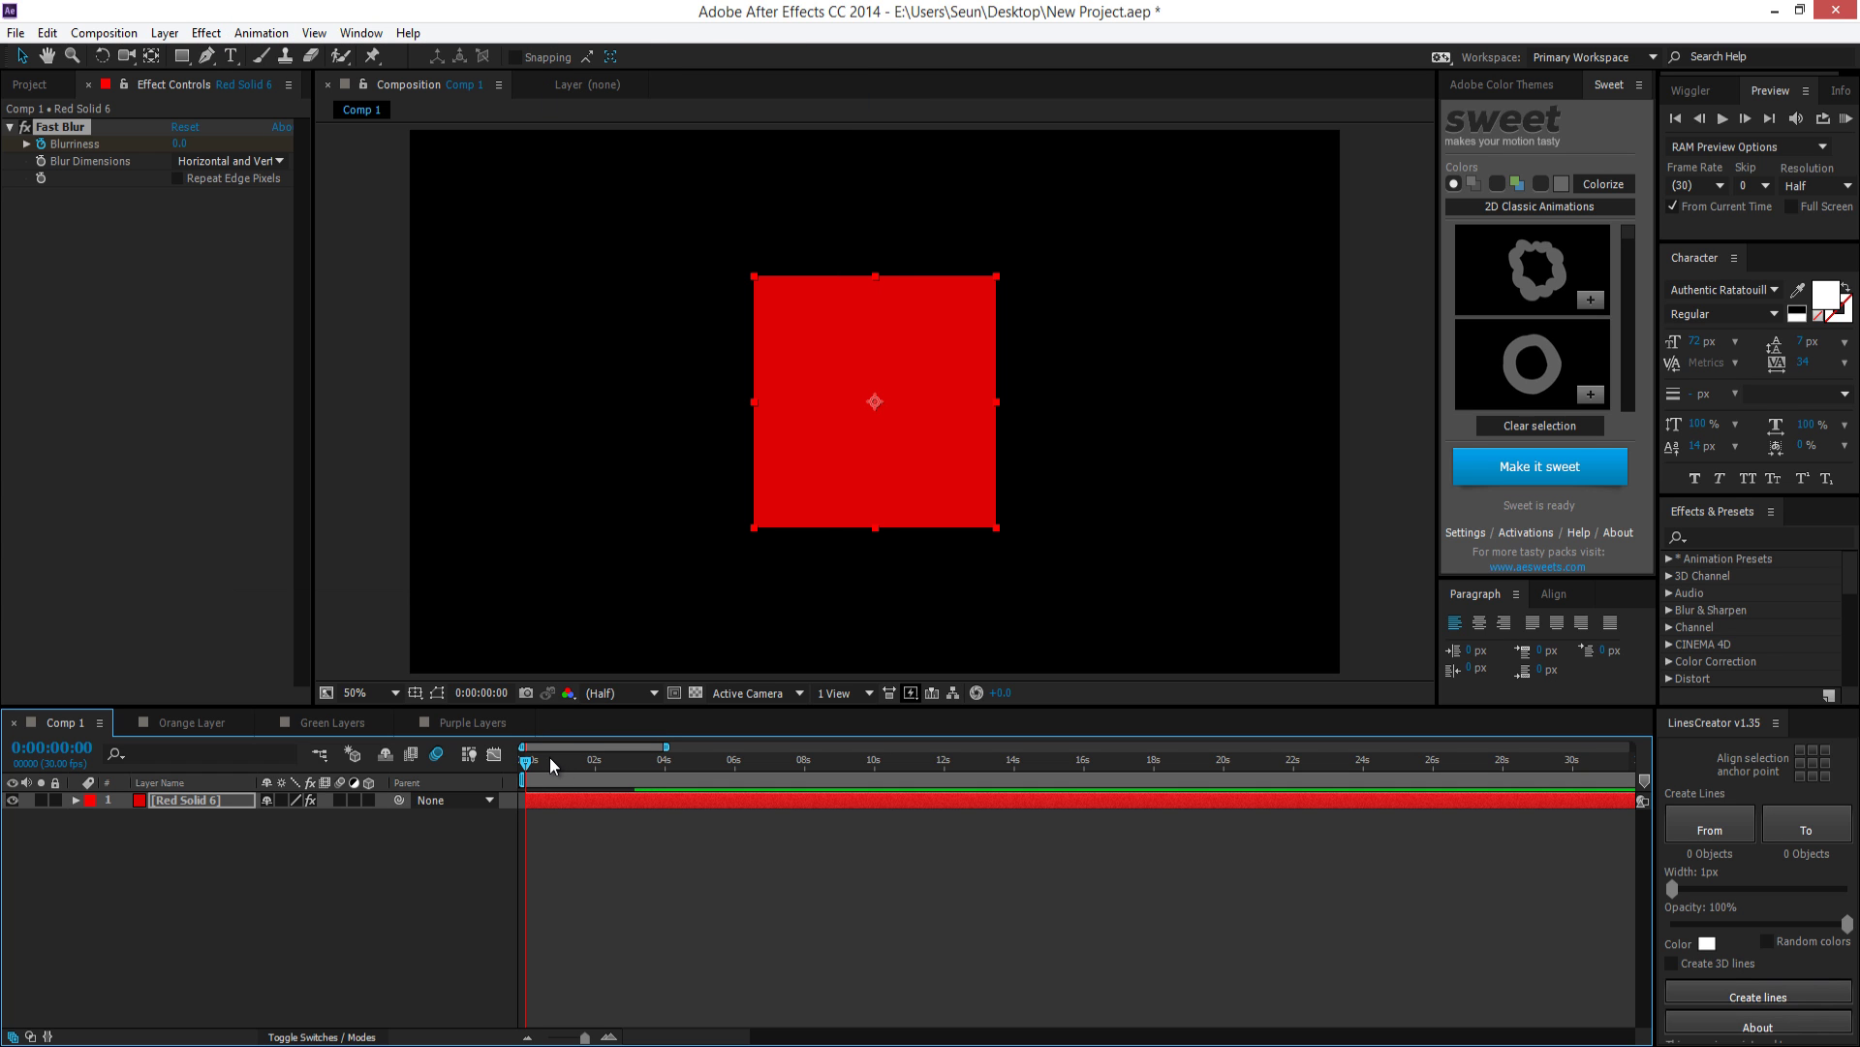
Reveal the red solid's Blurriness keyframes, preview the blur animation and return to 0:00:00:00
key("u")
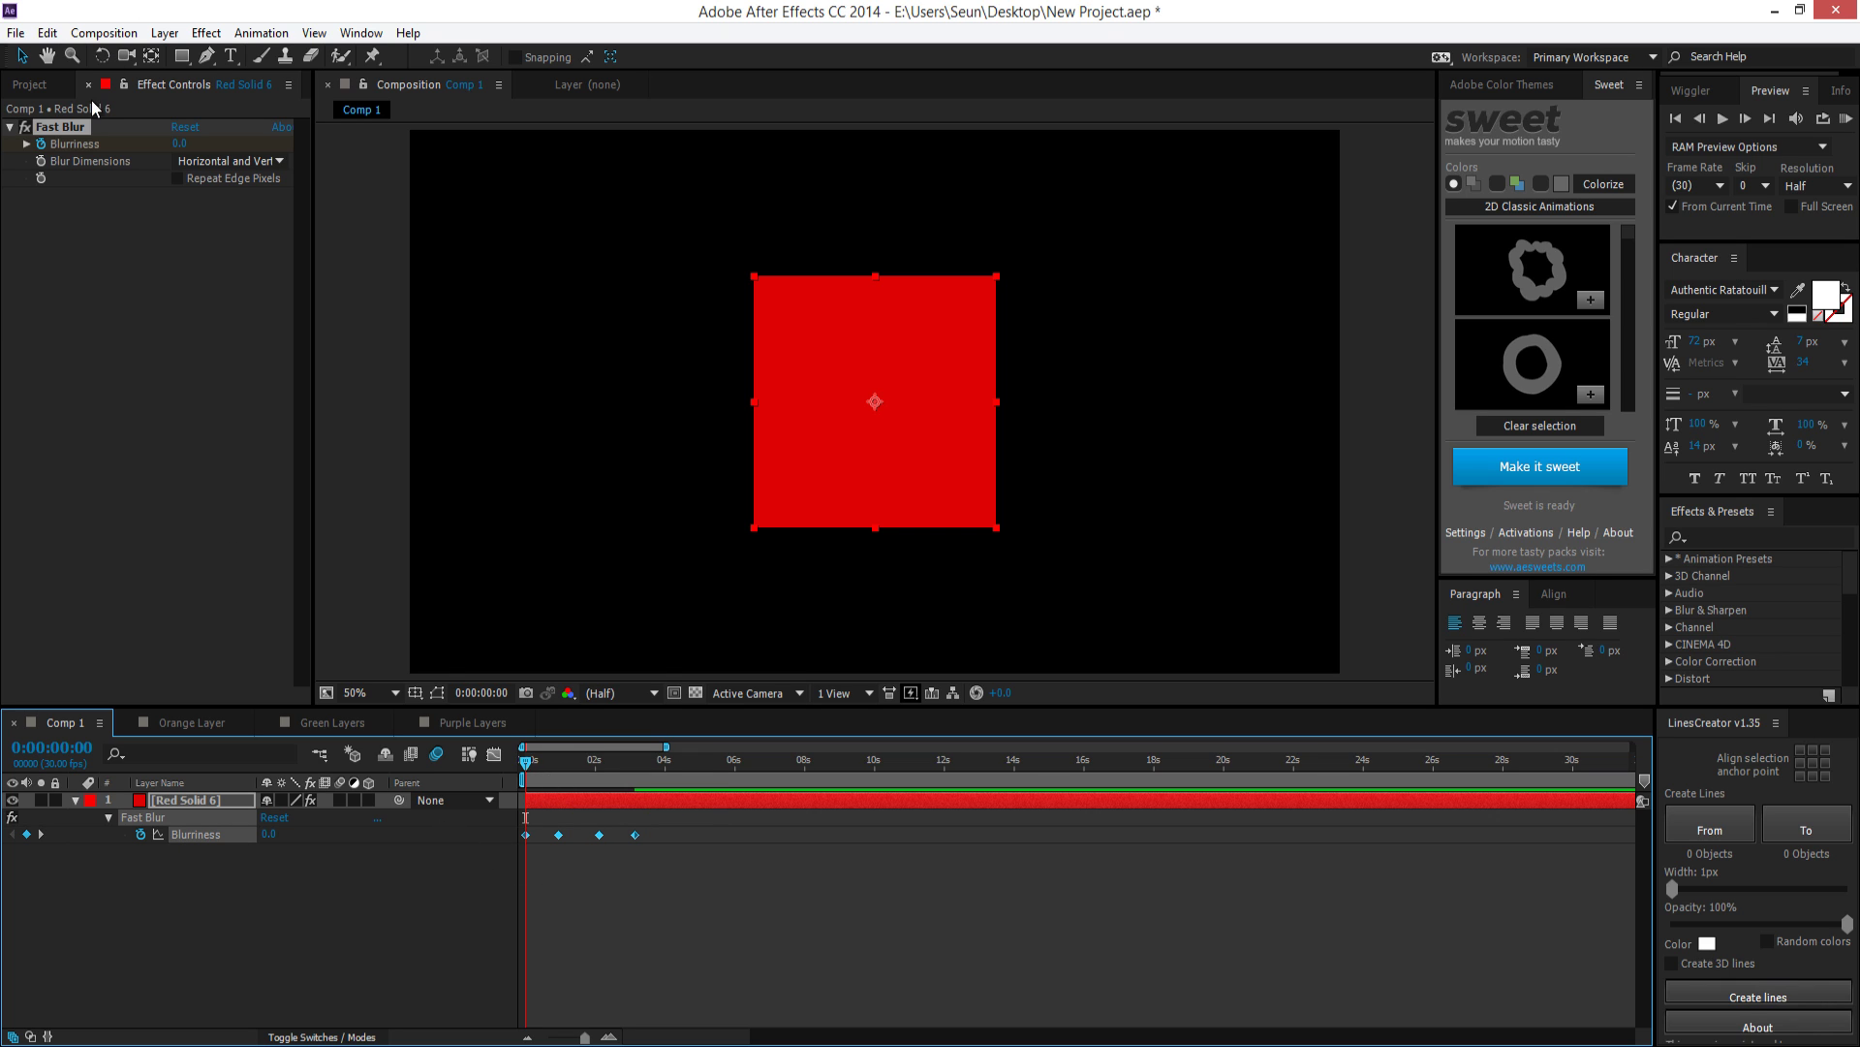
left_click(54, 130)
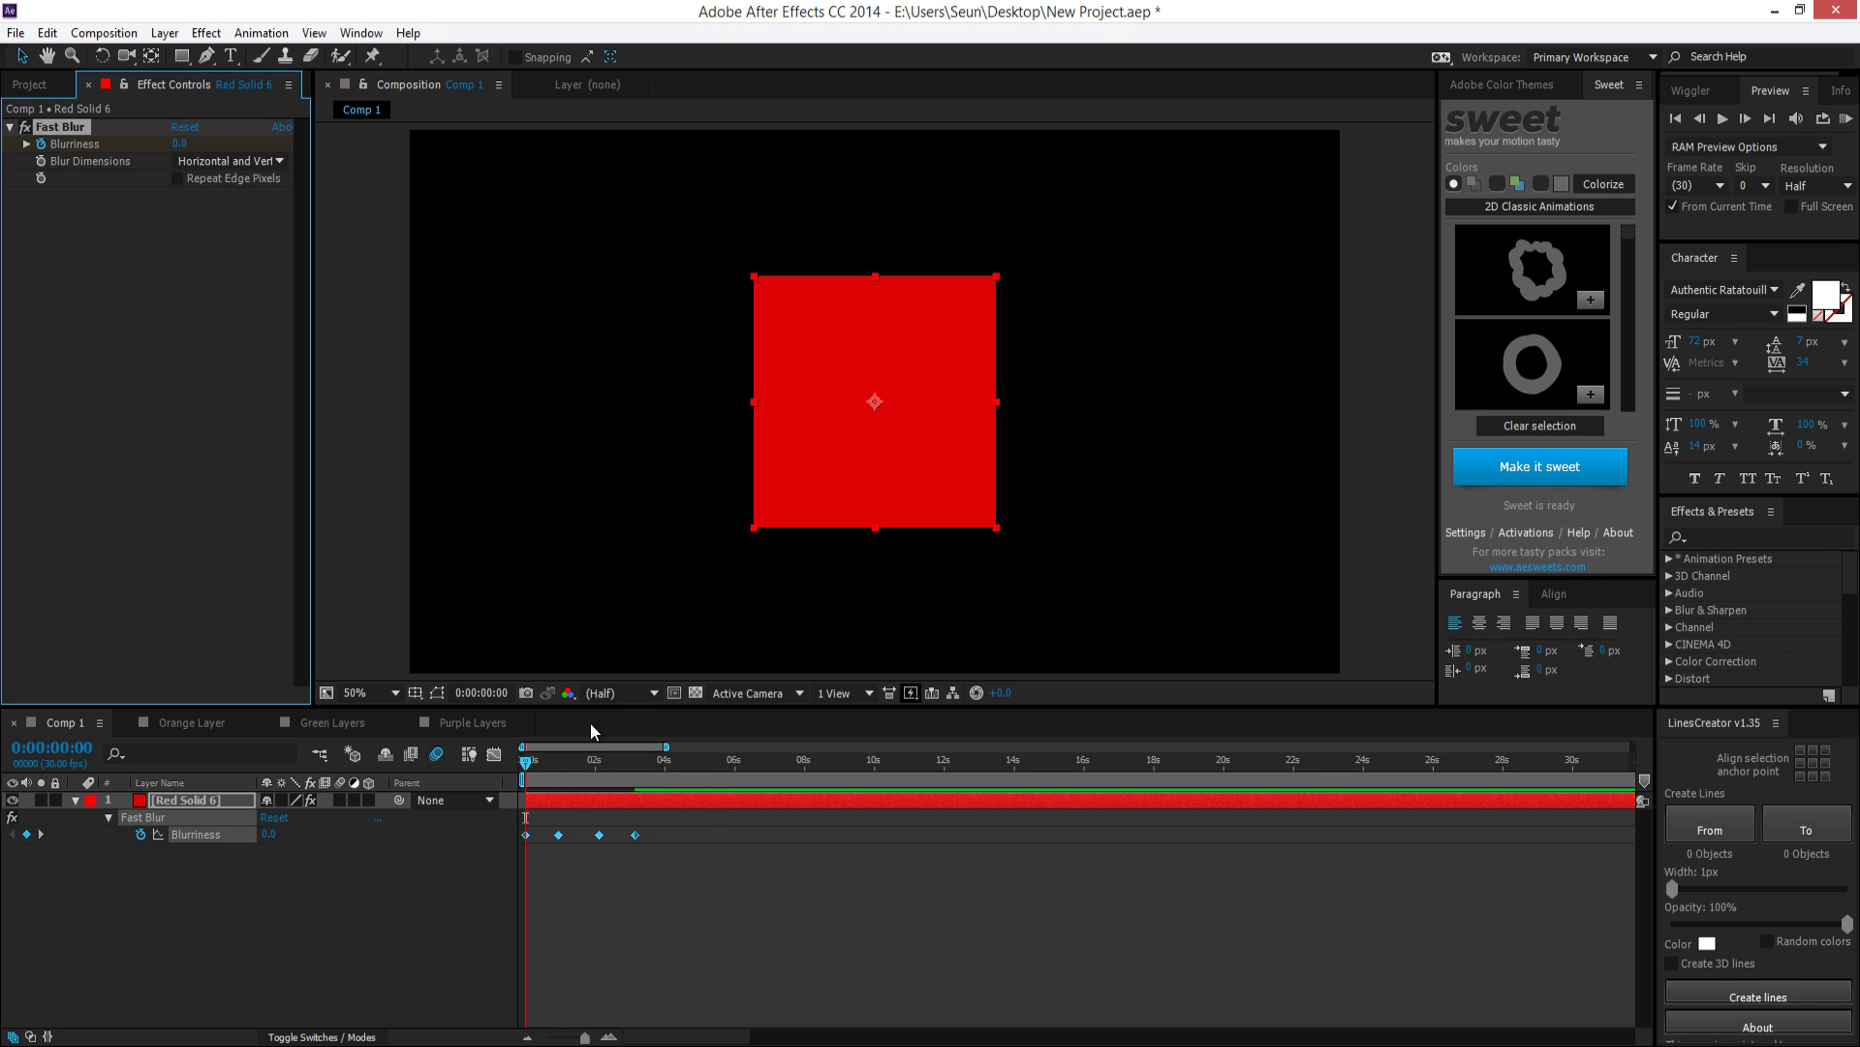
left_click_drag(532, 769, 699, 766)
left_click(744, 898)
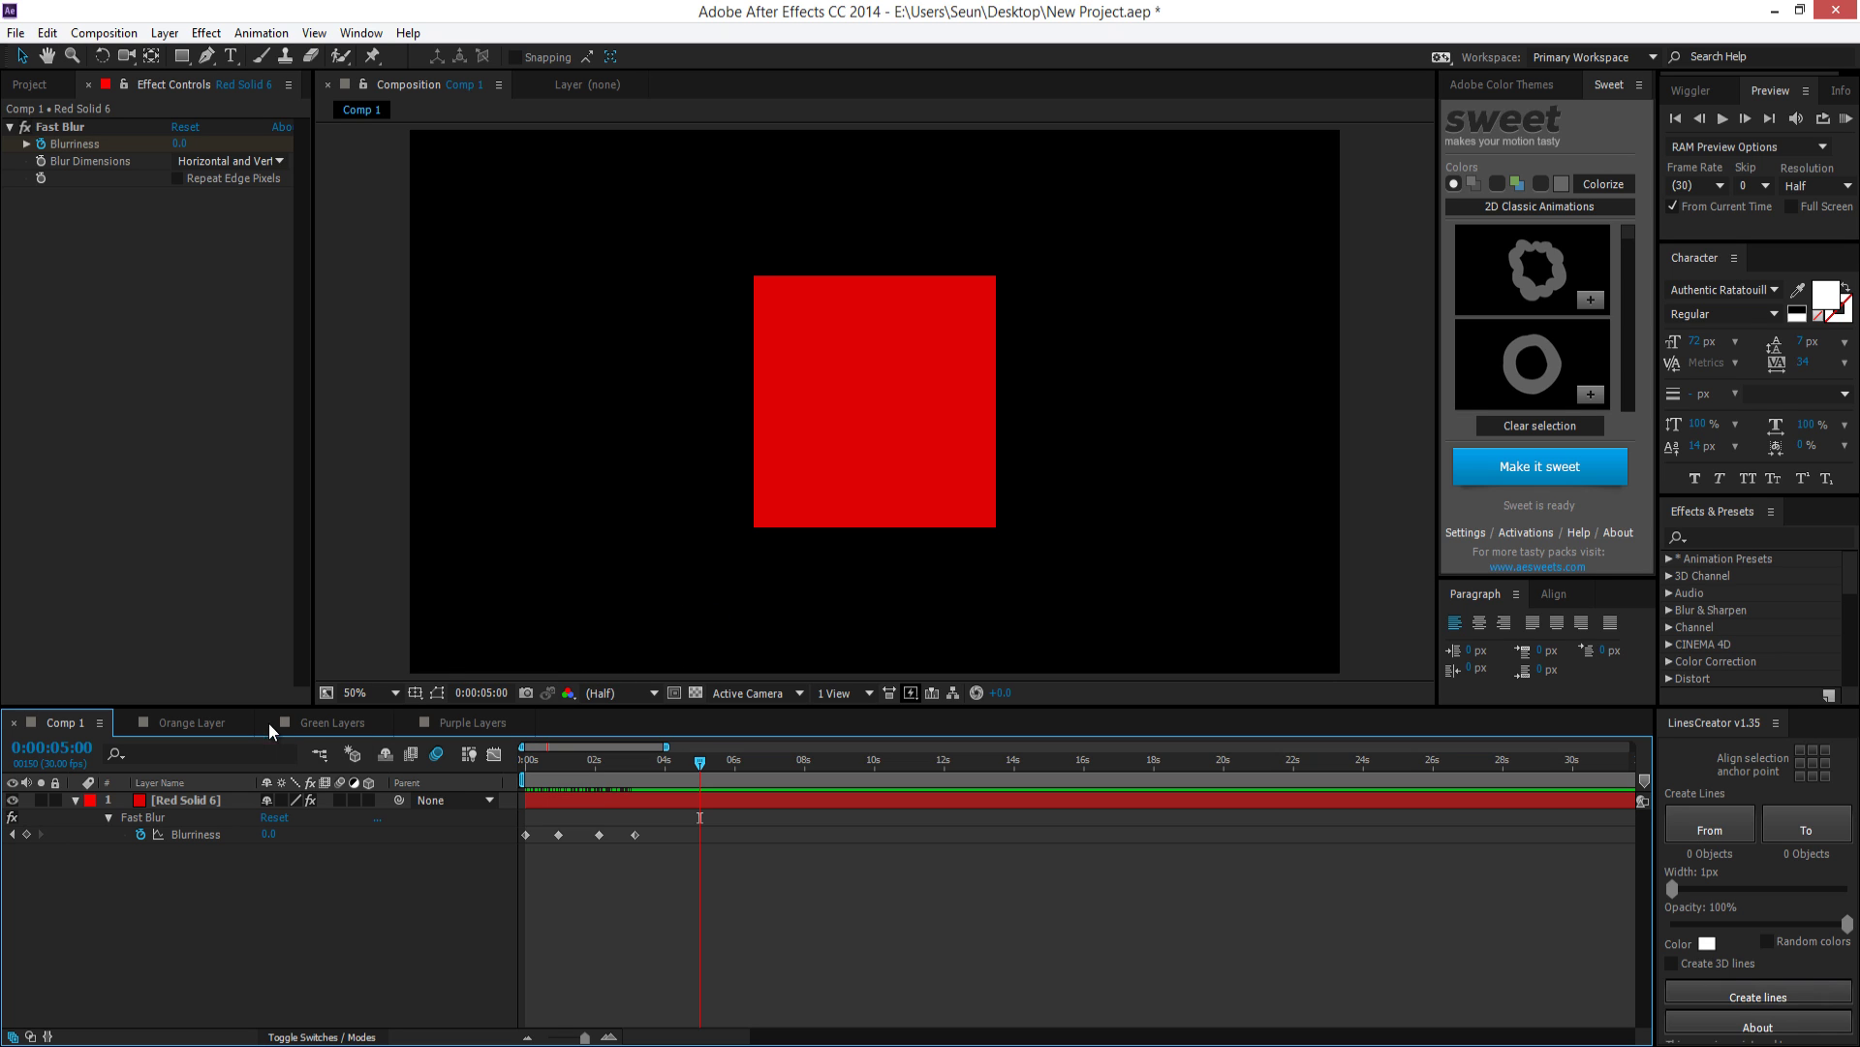
left_click(625, 800)
key("F2")
key("Home")
Review the Orange Layer, Green Layers and Purple Layers compositions and return to Comp 1
left_click(186, 723)
left_click(73, 723)
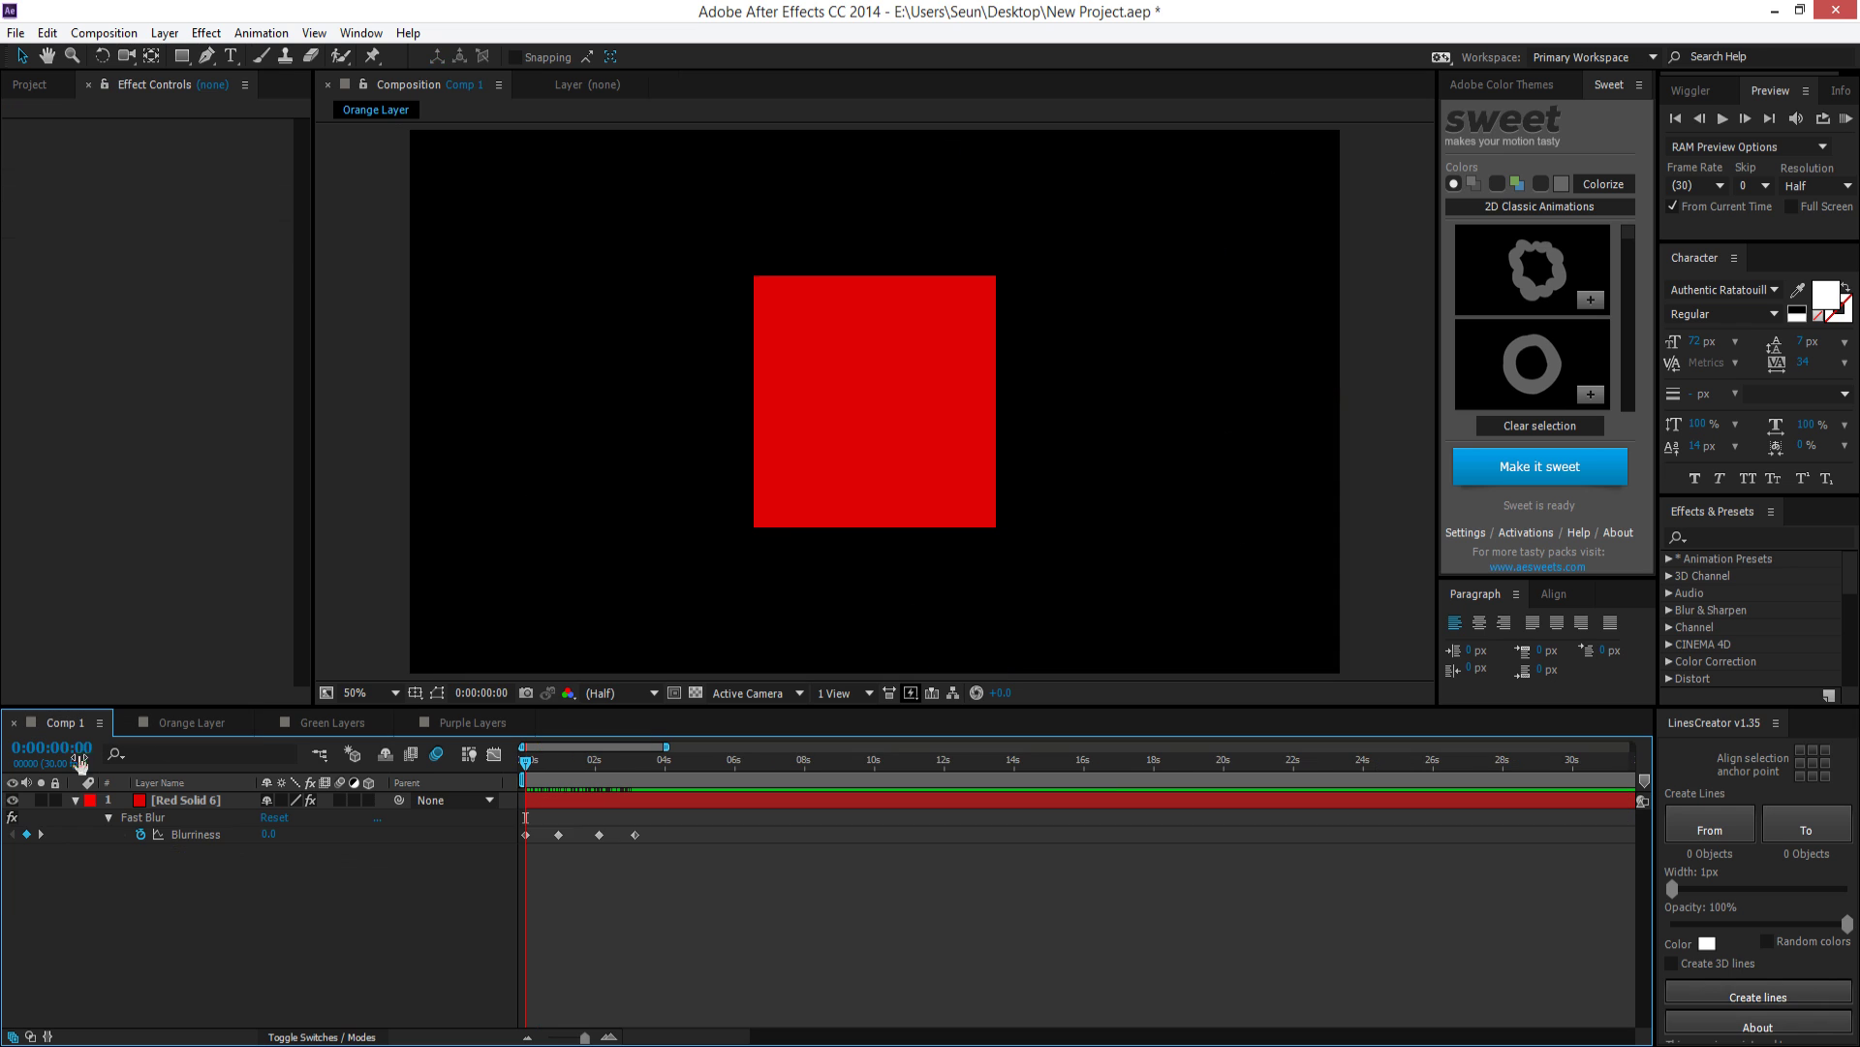
left_click(216, 729)
left_click(376, 728)
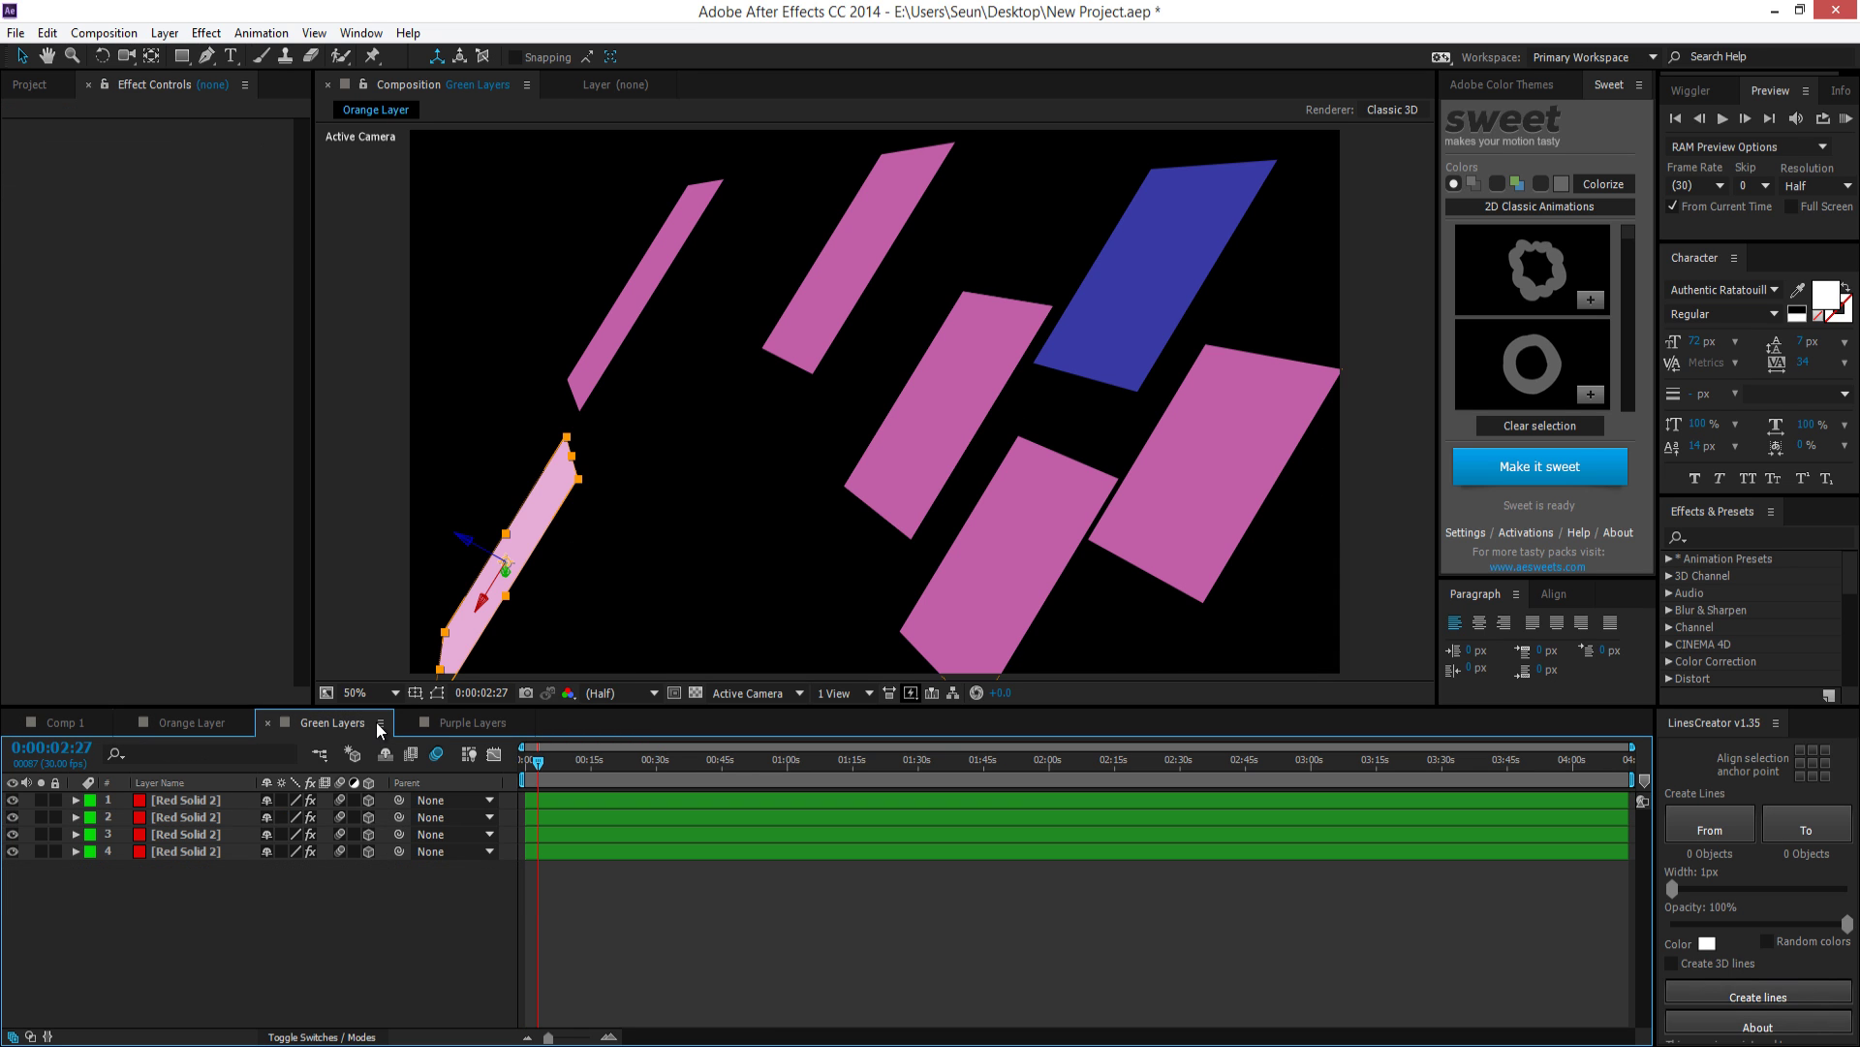
left_click(483, 729)
left_click(301, 722)
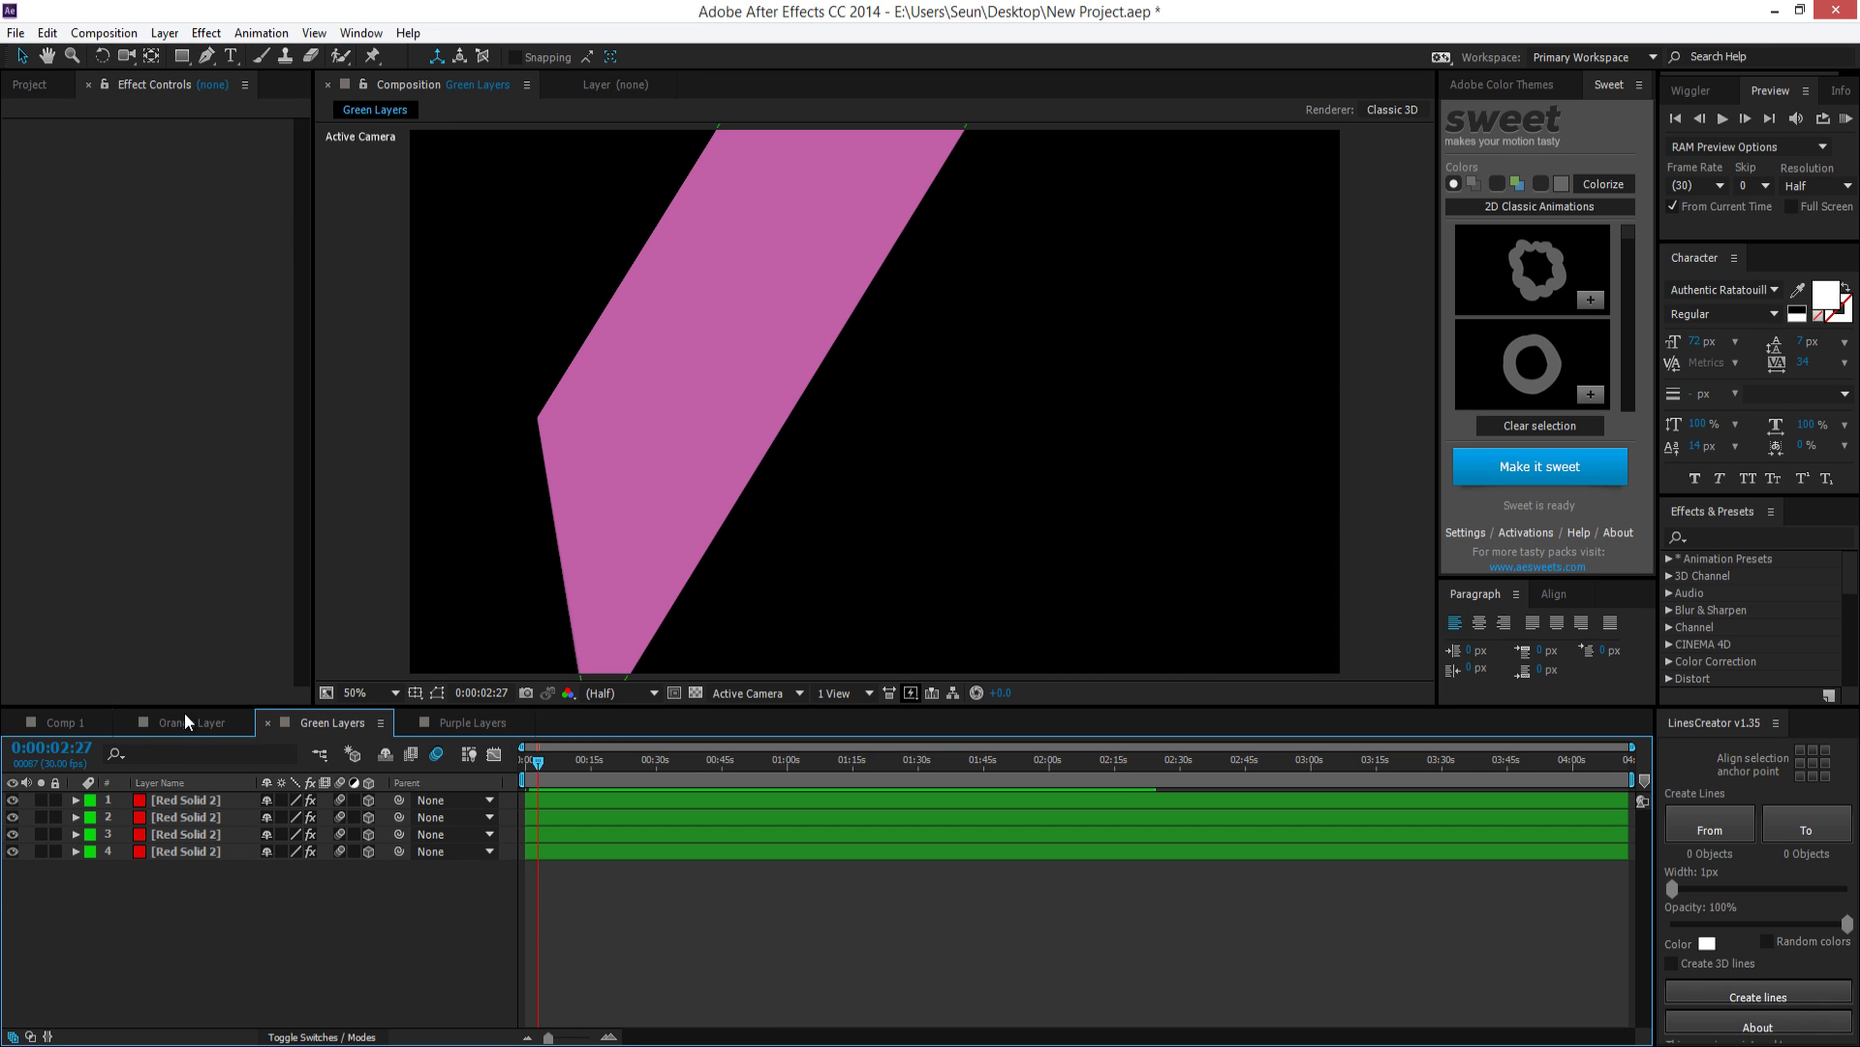
left_click(184, 717)
left_click(60, 723)
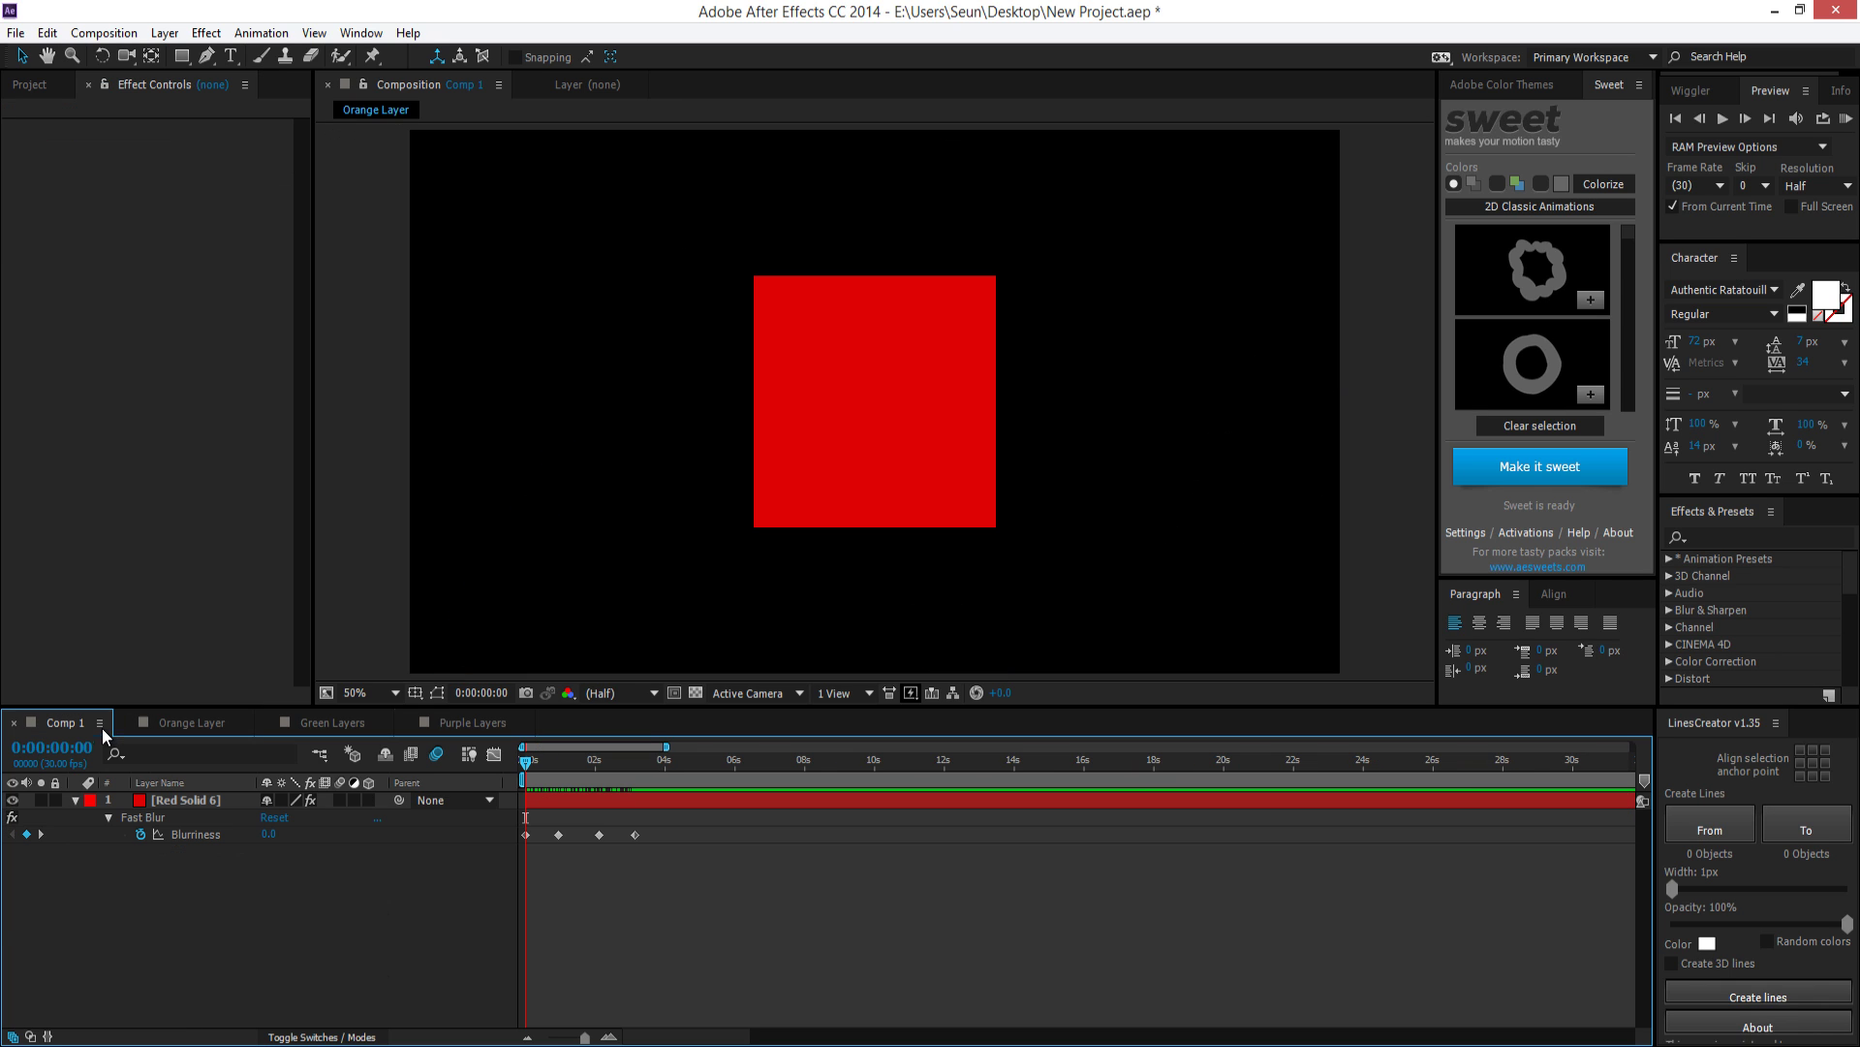
Add the Green Layers, Purple Layers and Orange Layer compositions to Comp 1 beneath the red solid, and collapse the solid's properties
left_click(29, 84)
left_click(68, 362)
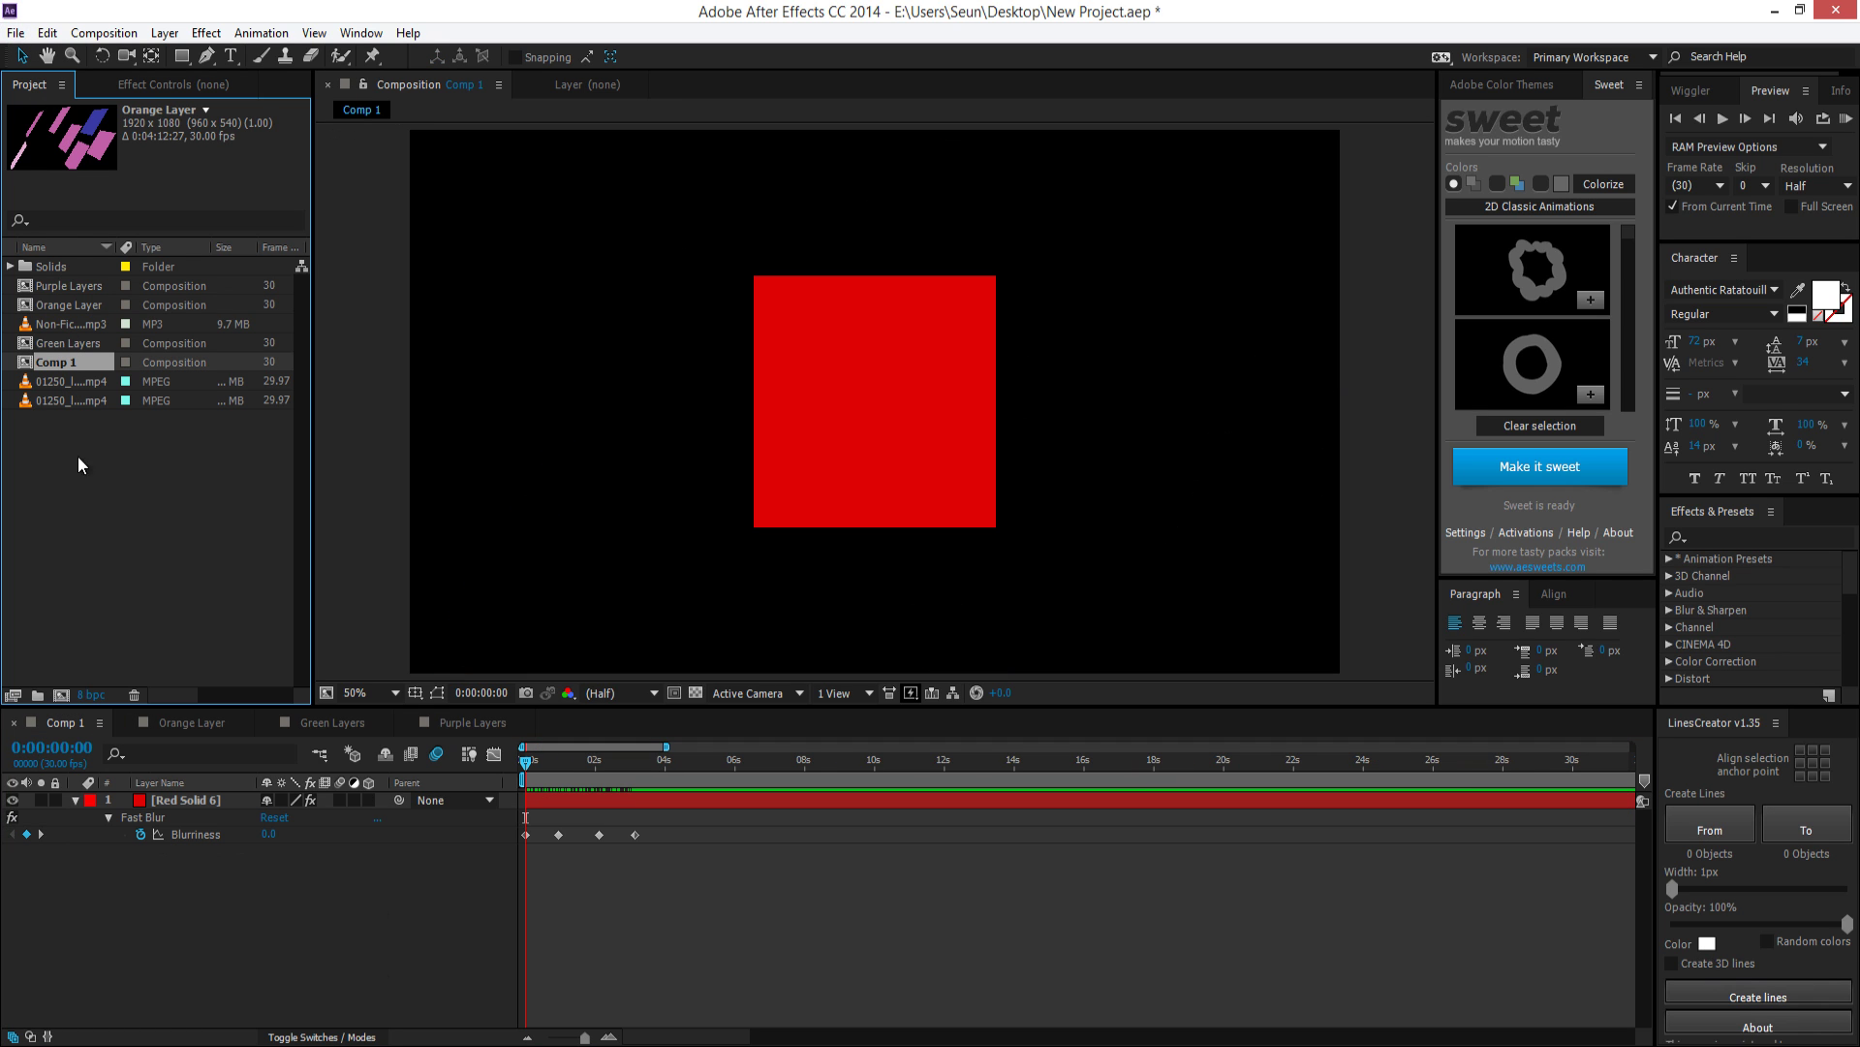
left_click(69, 343)
left_click_drag(177, 979, 183, 905)
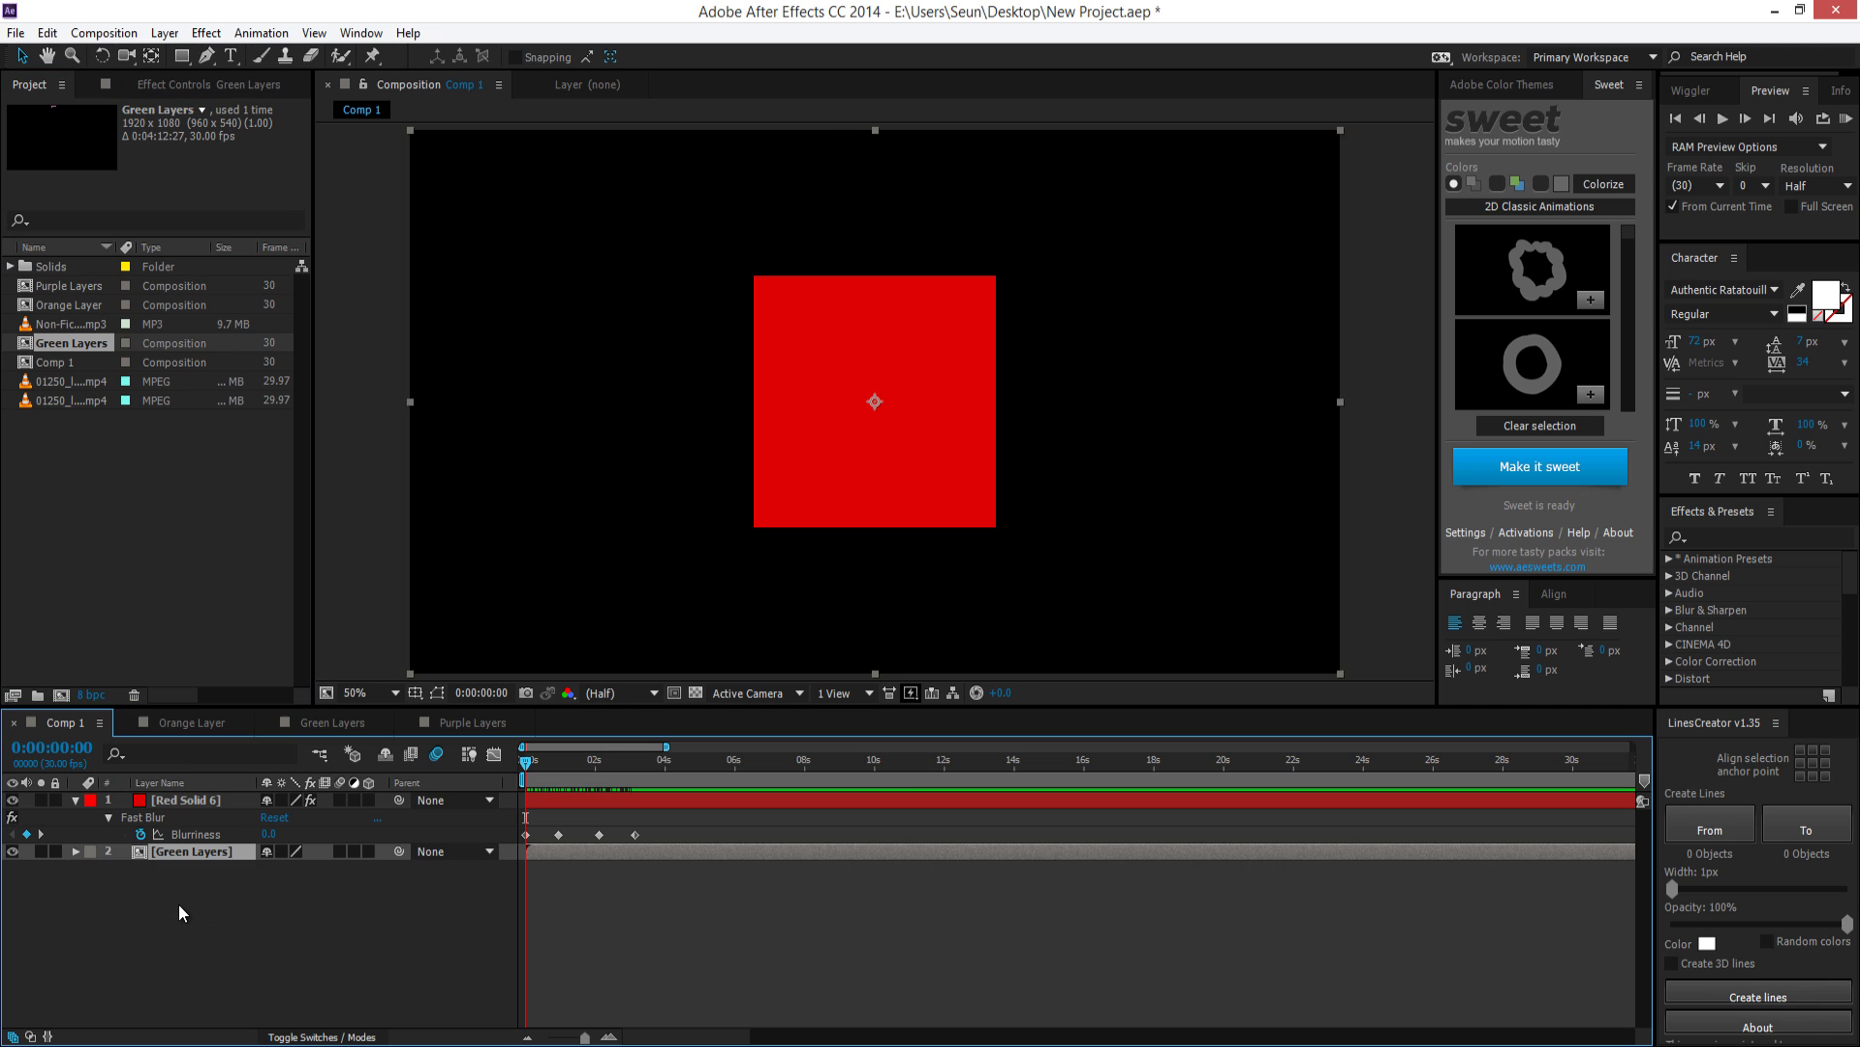
left_click_drag(60, 289, 128, 906)
left_click(44, 311)
left_click_drag(45, 311, 235, 935)
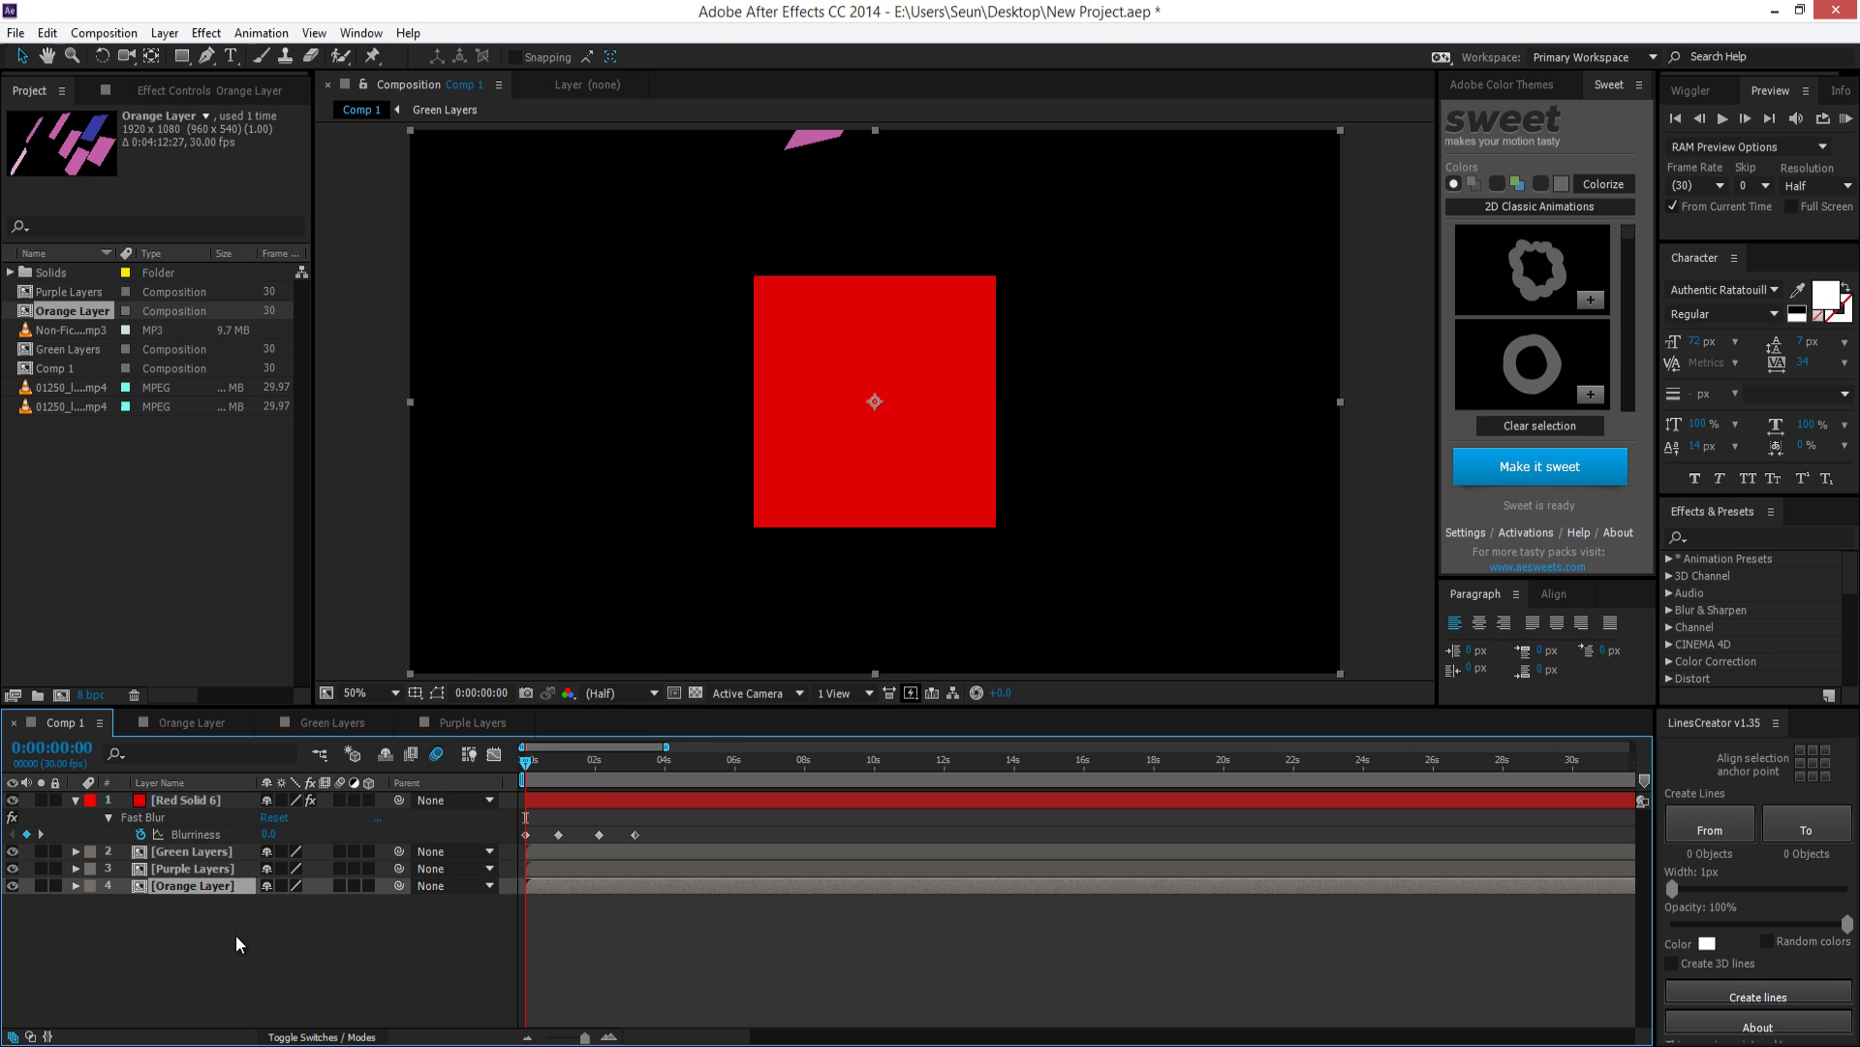
left_click(130, 903)
left_click(75, 799)
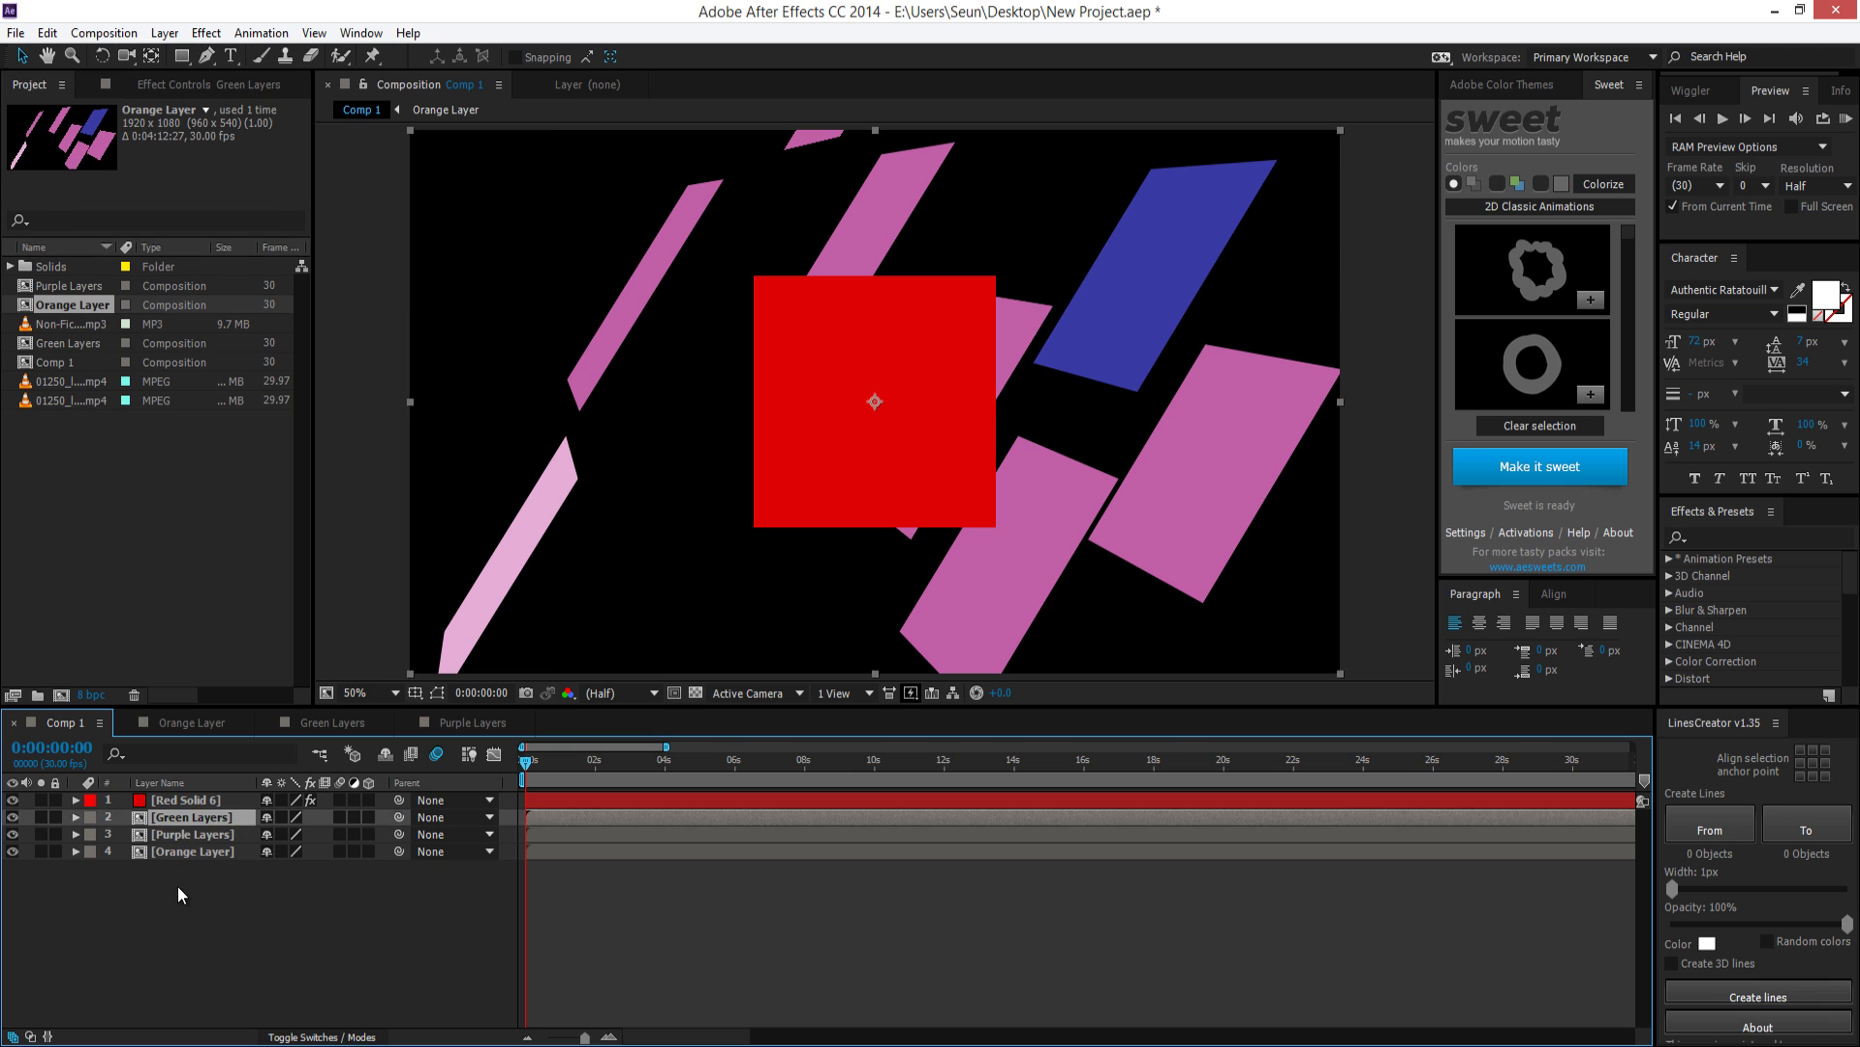
Check the Orange Layer composition, return to Comp 1 and rename it "Main COmposition"
left_click(180, 722)
left_click(78, 722)
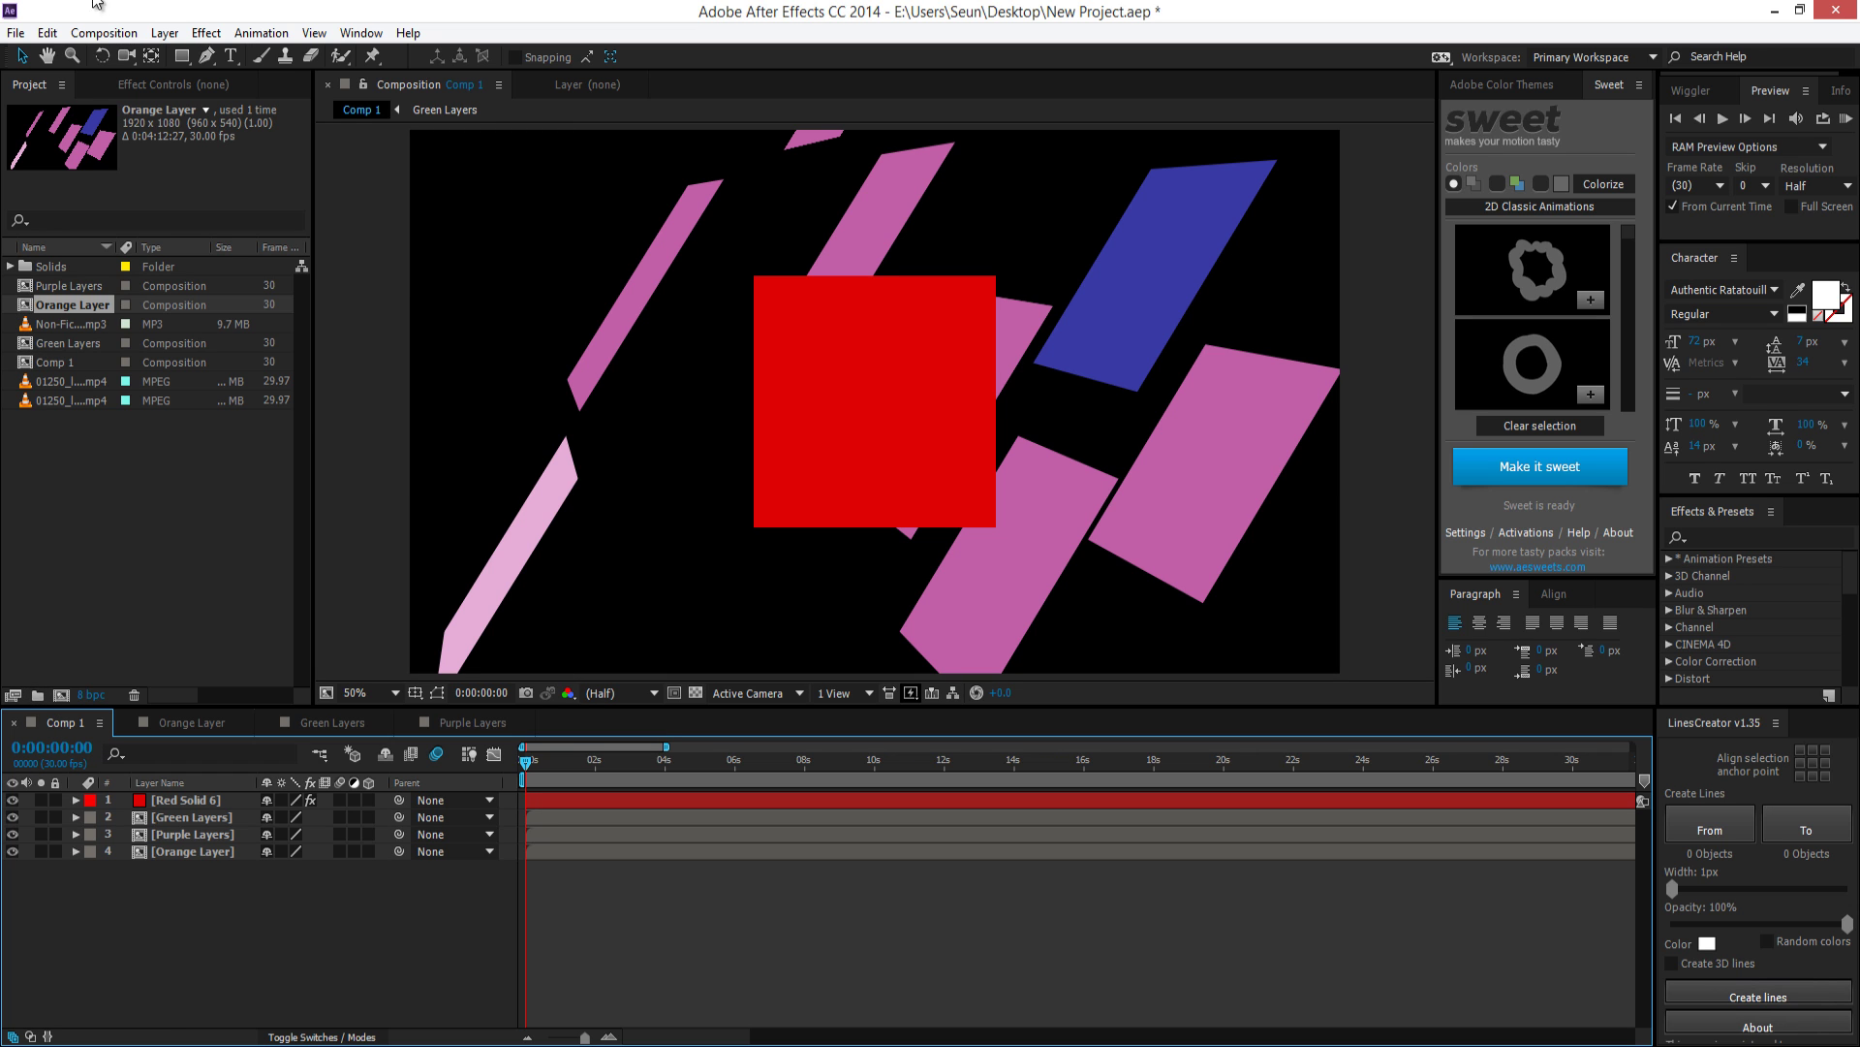
left_click(104, 33)
left_click(129, 79)
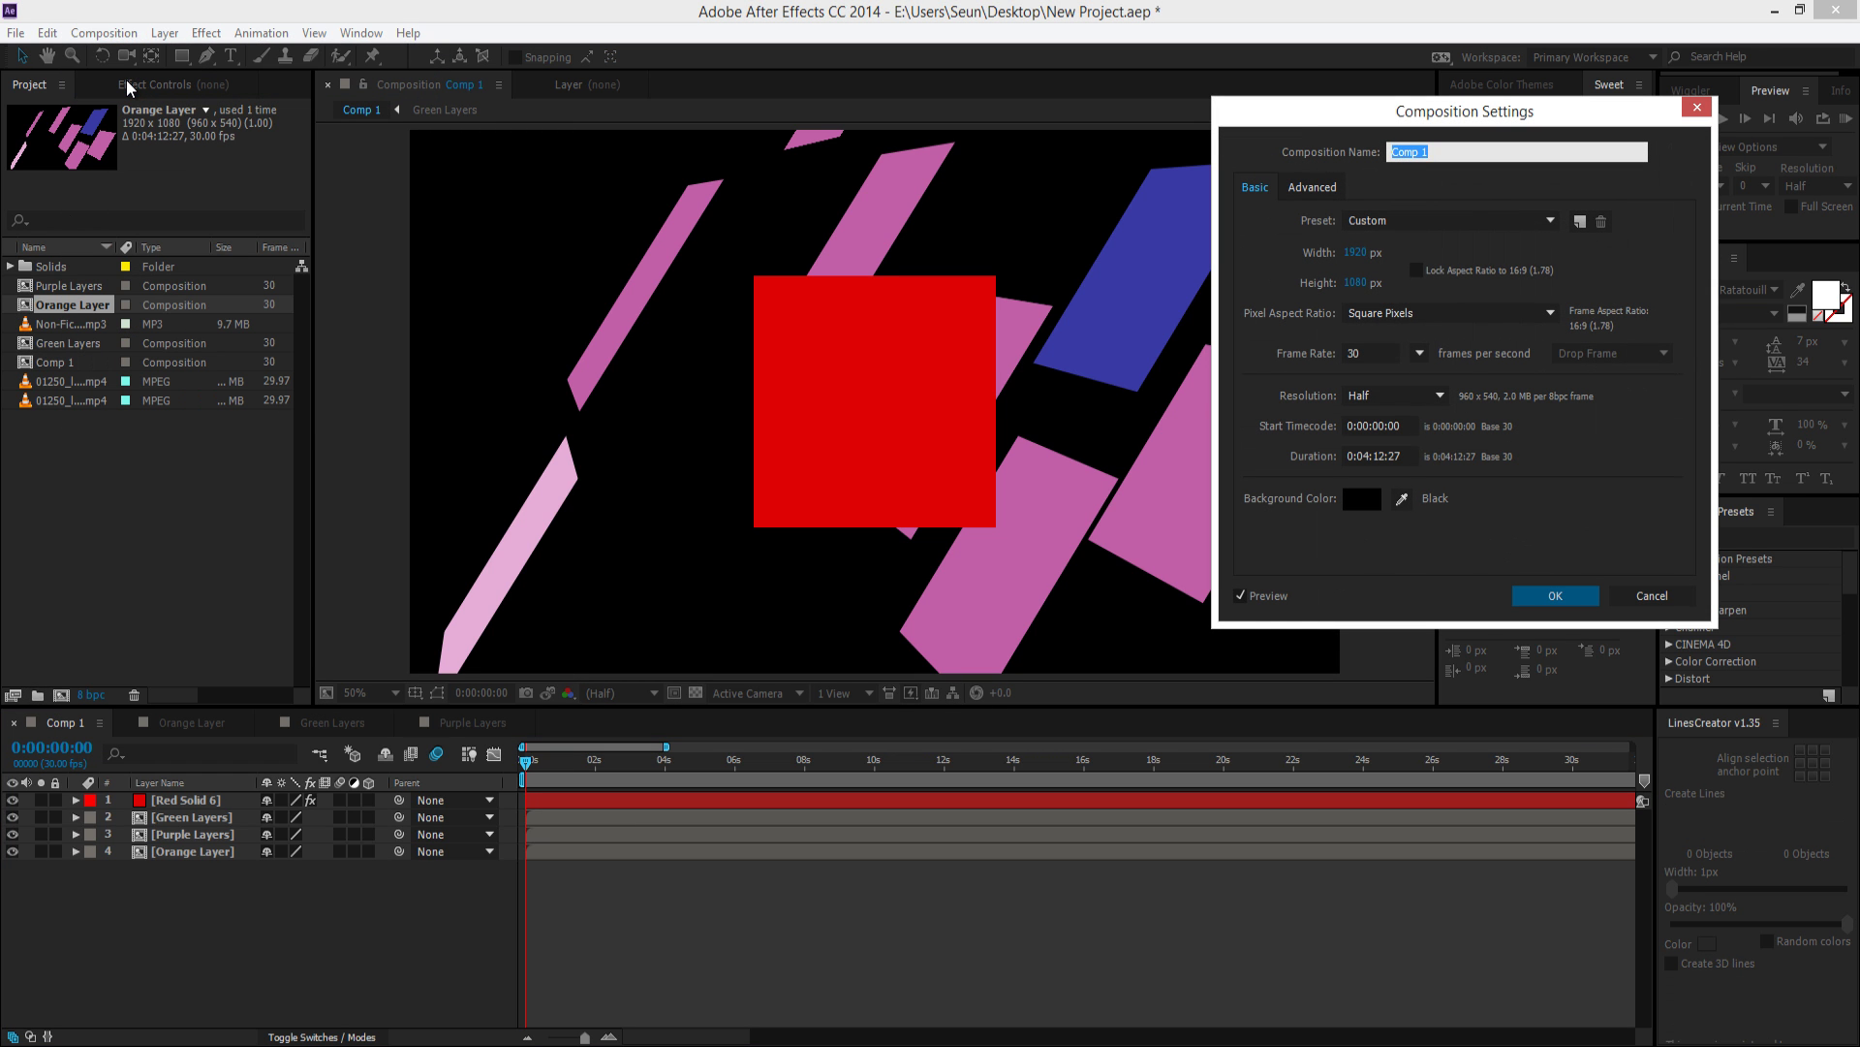
type("Main COmposition")
left_click(1556, 596)
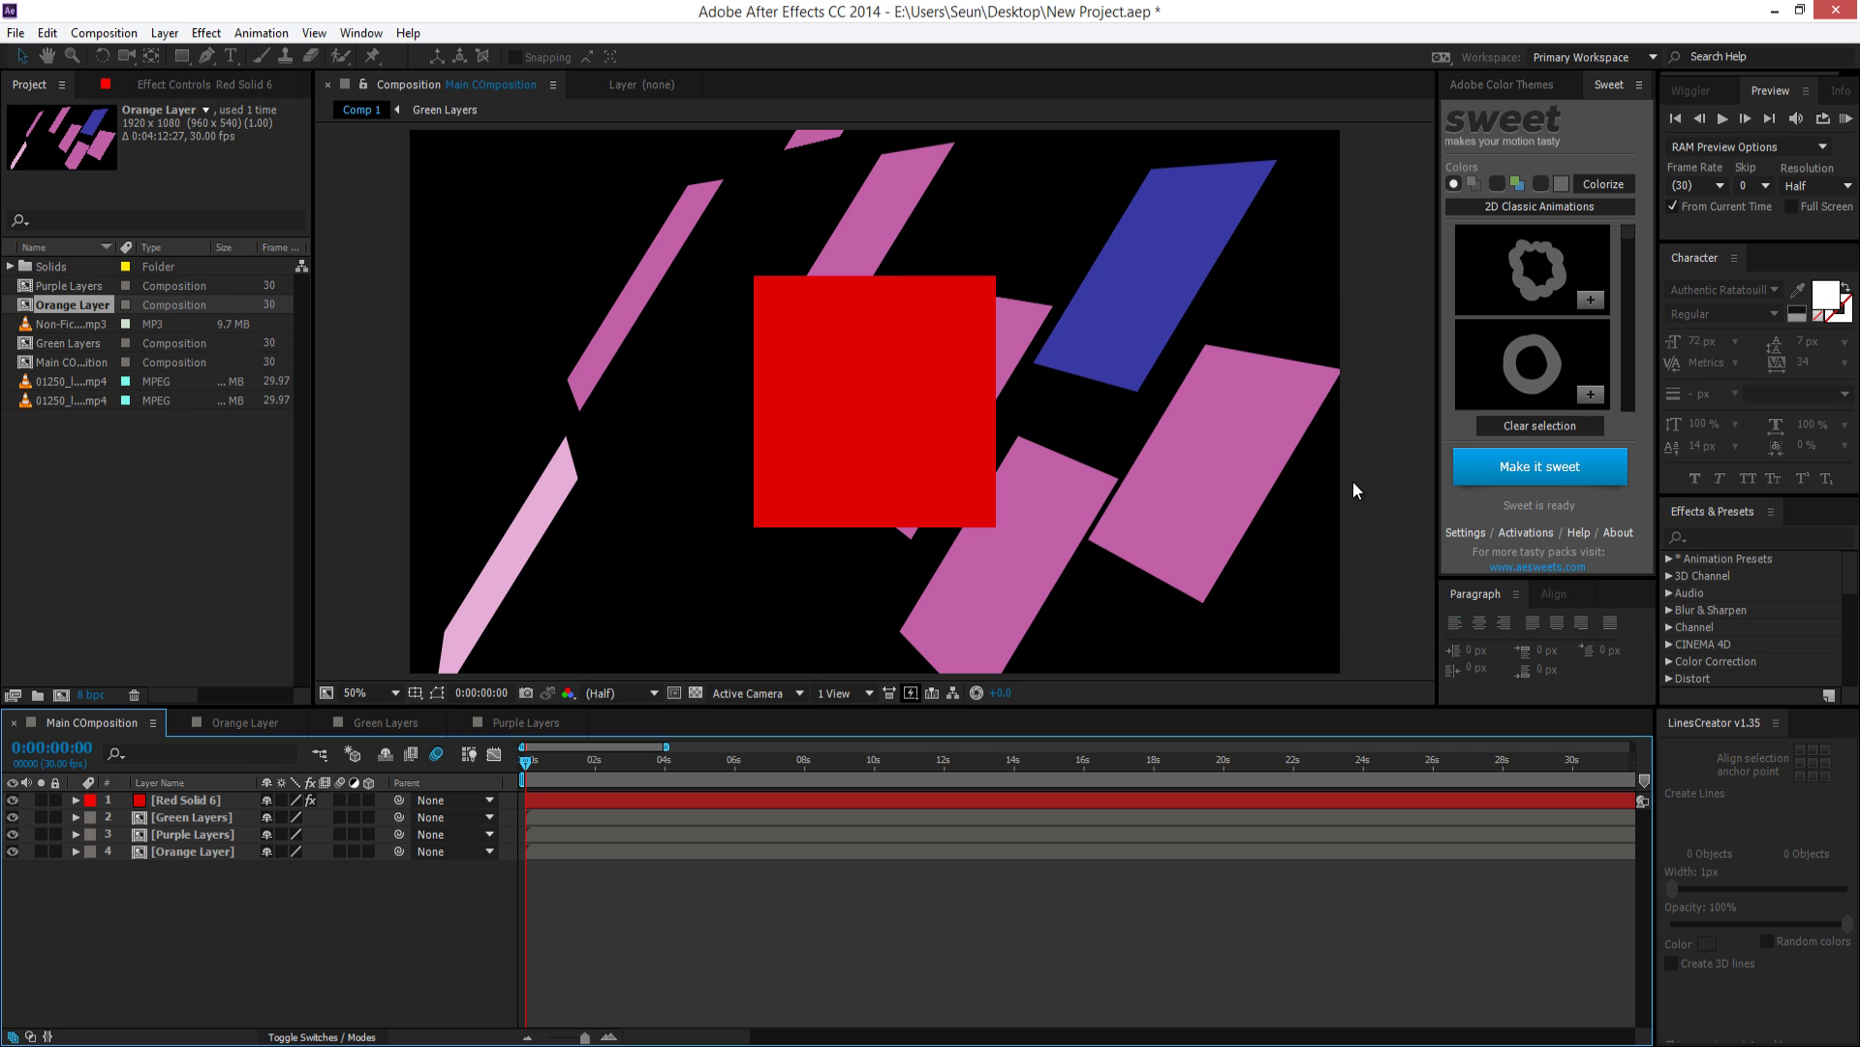
Add Main COmposition to the render queue
left_click(15, 33)
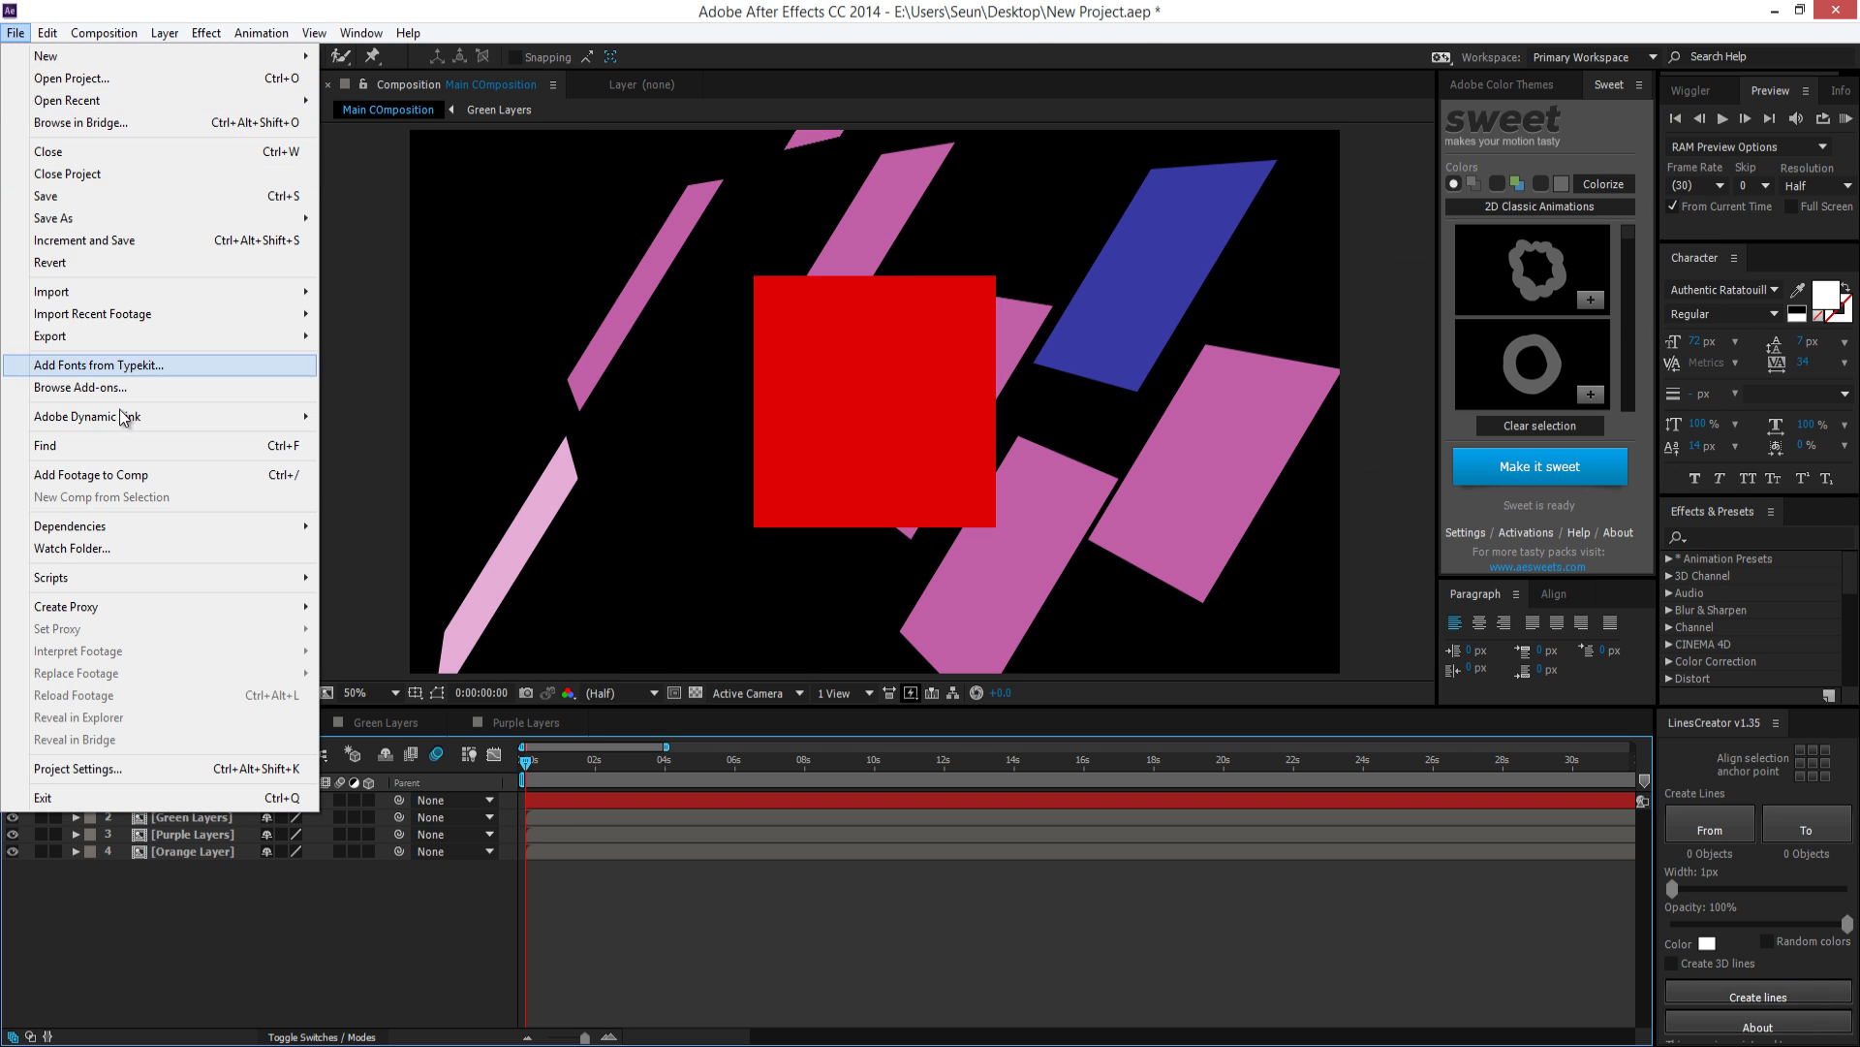
mouse_move(140, 339)
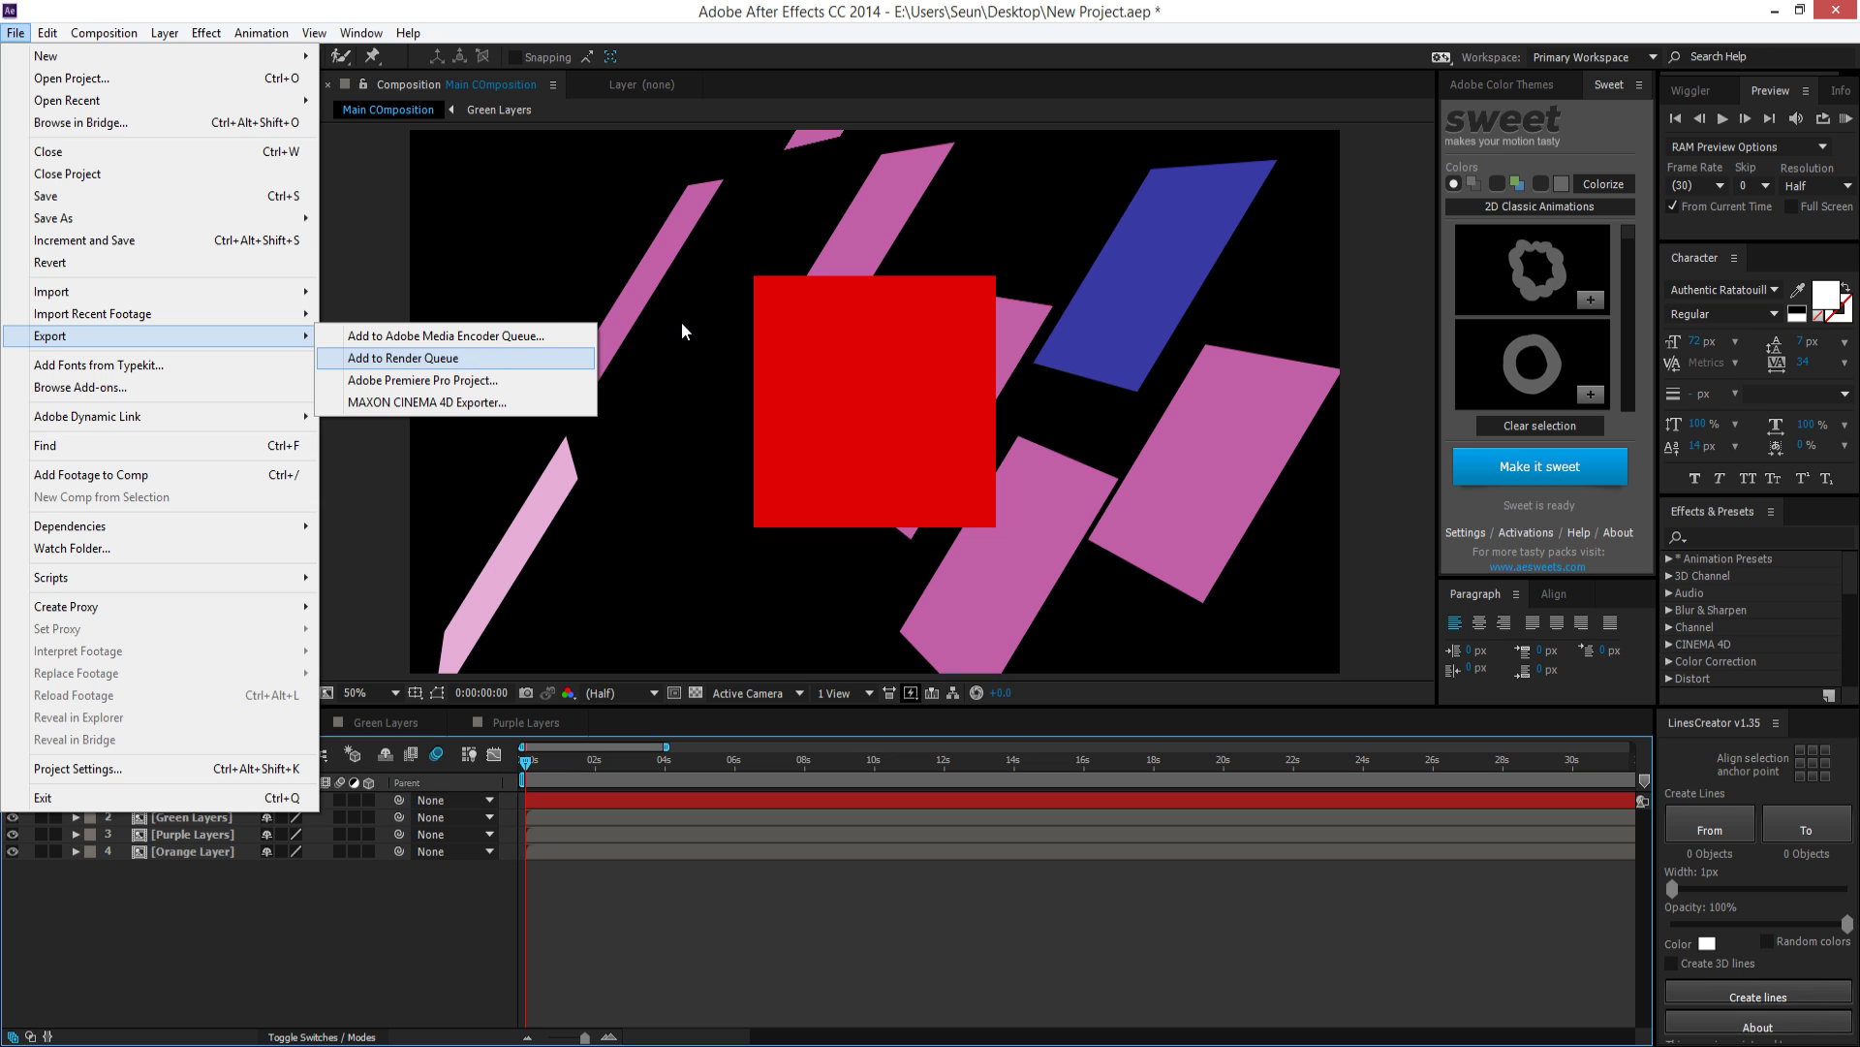
left_click(170, 31)
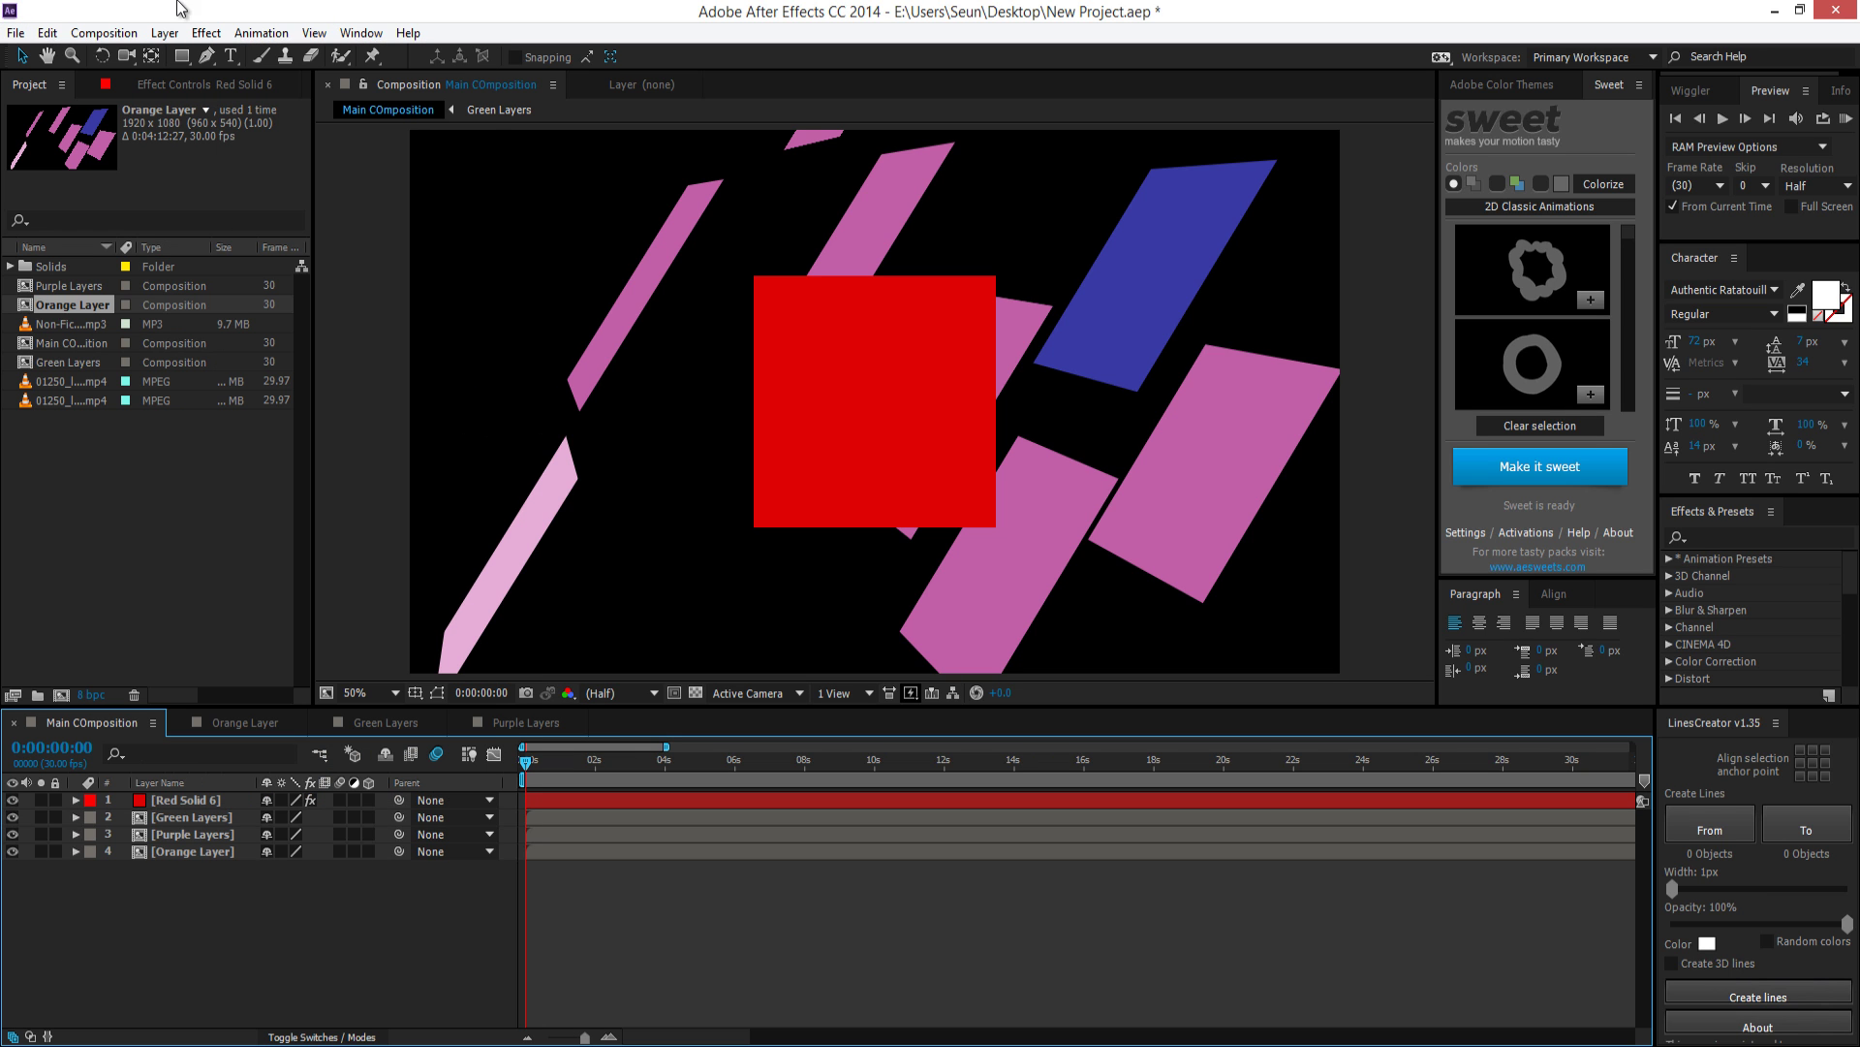
left_click(127, 35)
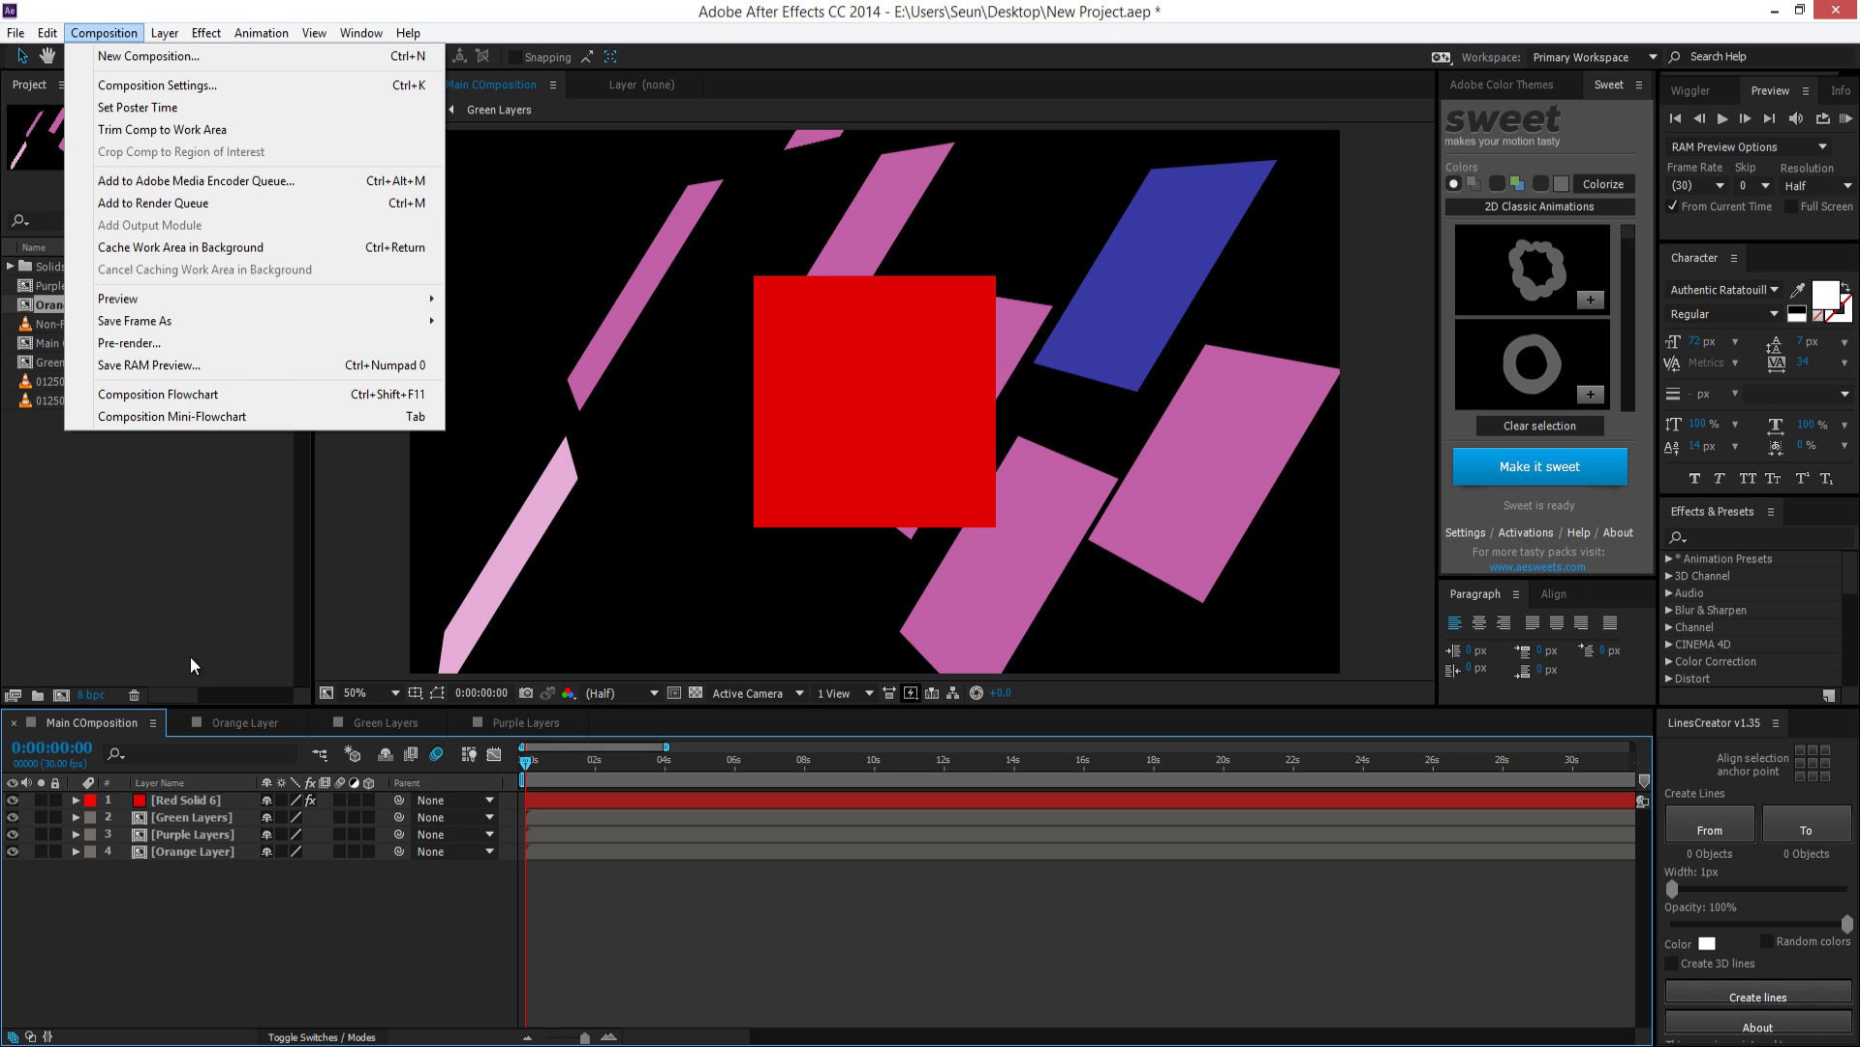
left_click(155, 204)
left_click(417, 982)
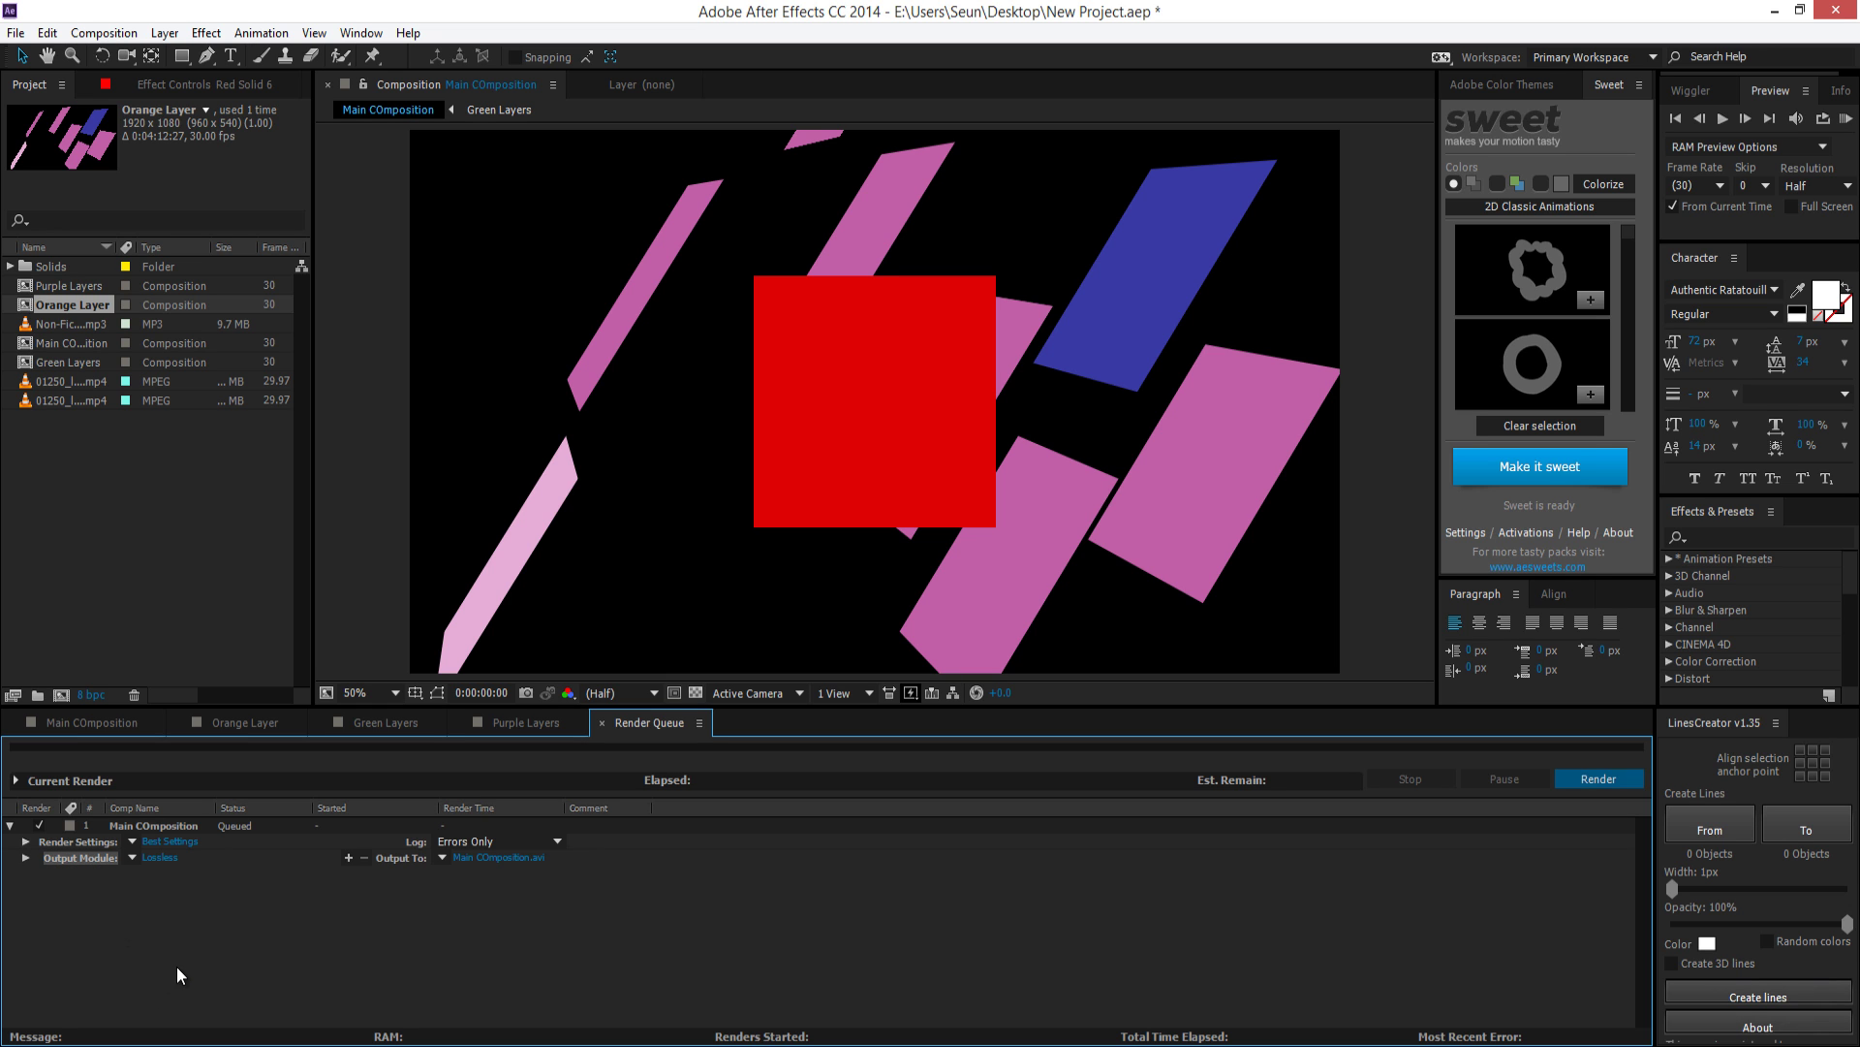
Set the queued render's output file name to "Main COmposition_FINAL" in the Desktop folder
left_click(497, 858)
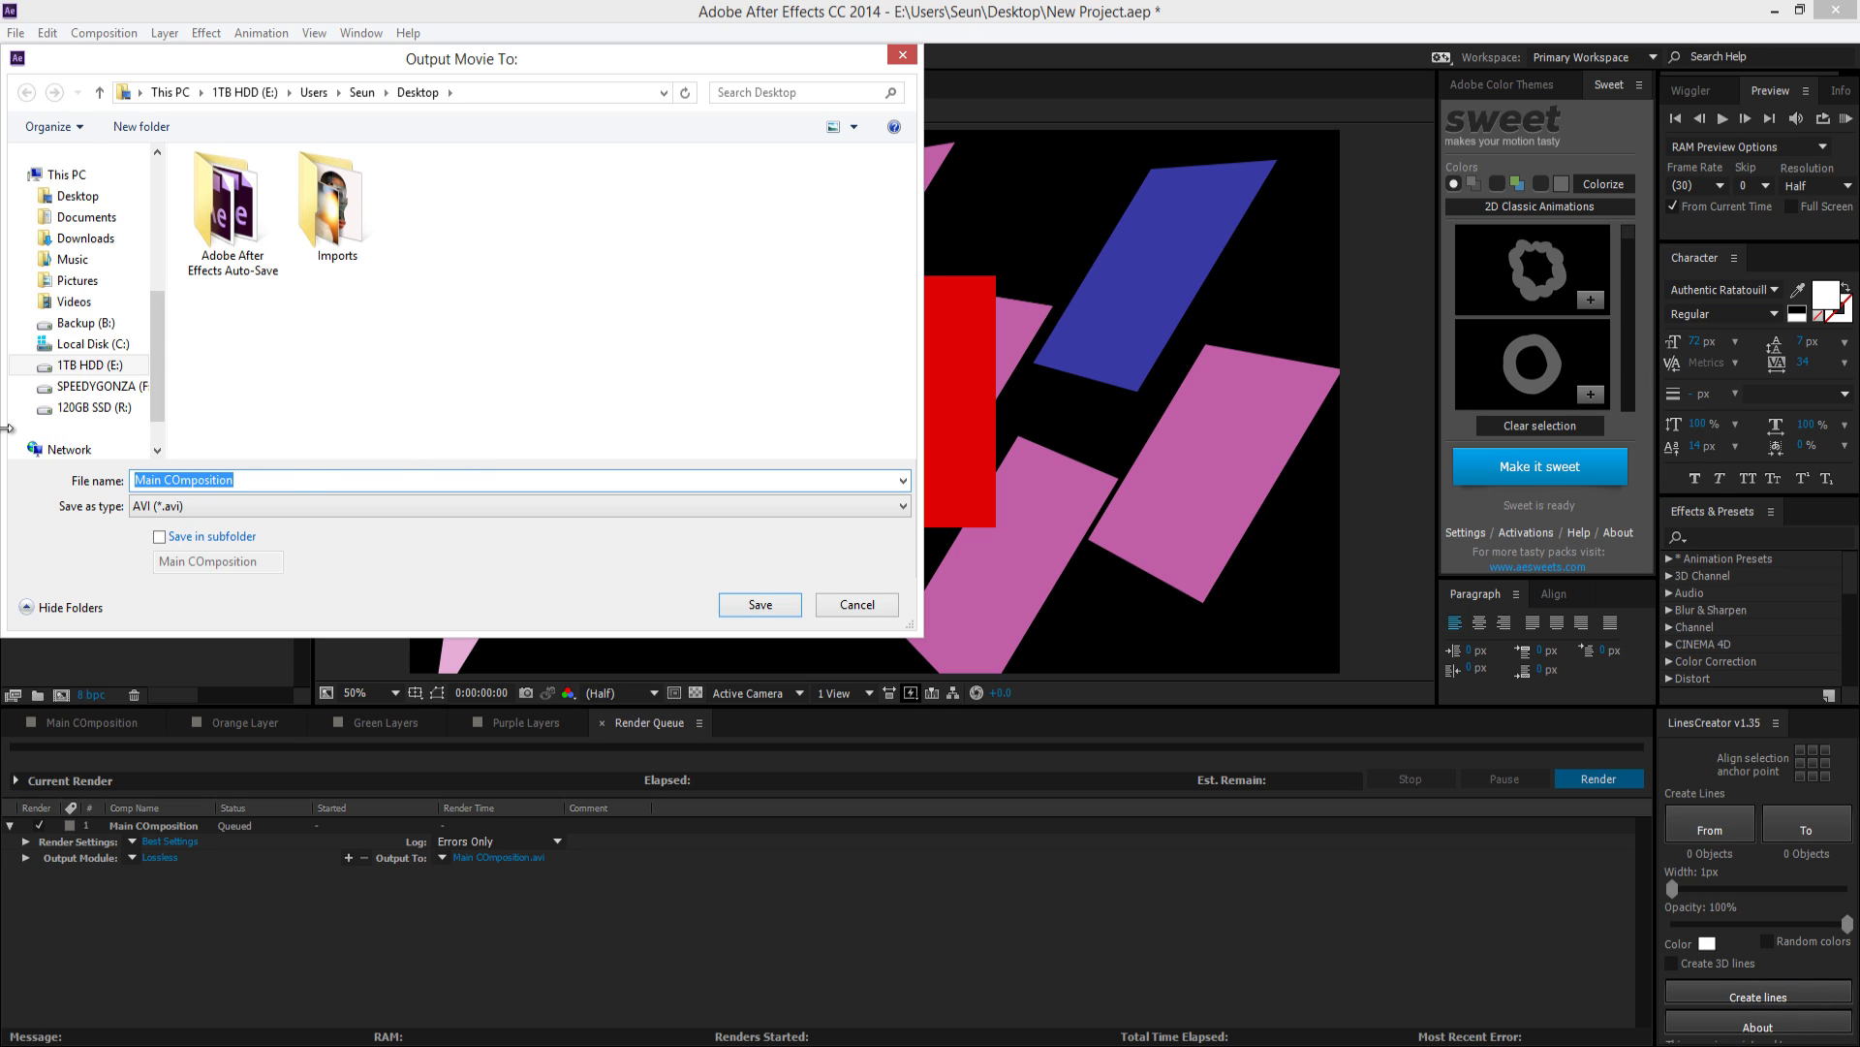
left_click(299, 481)
type("_FINAL")
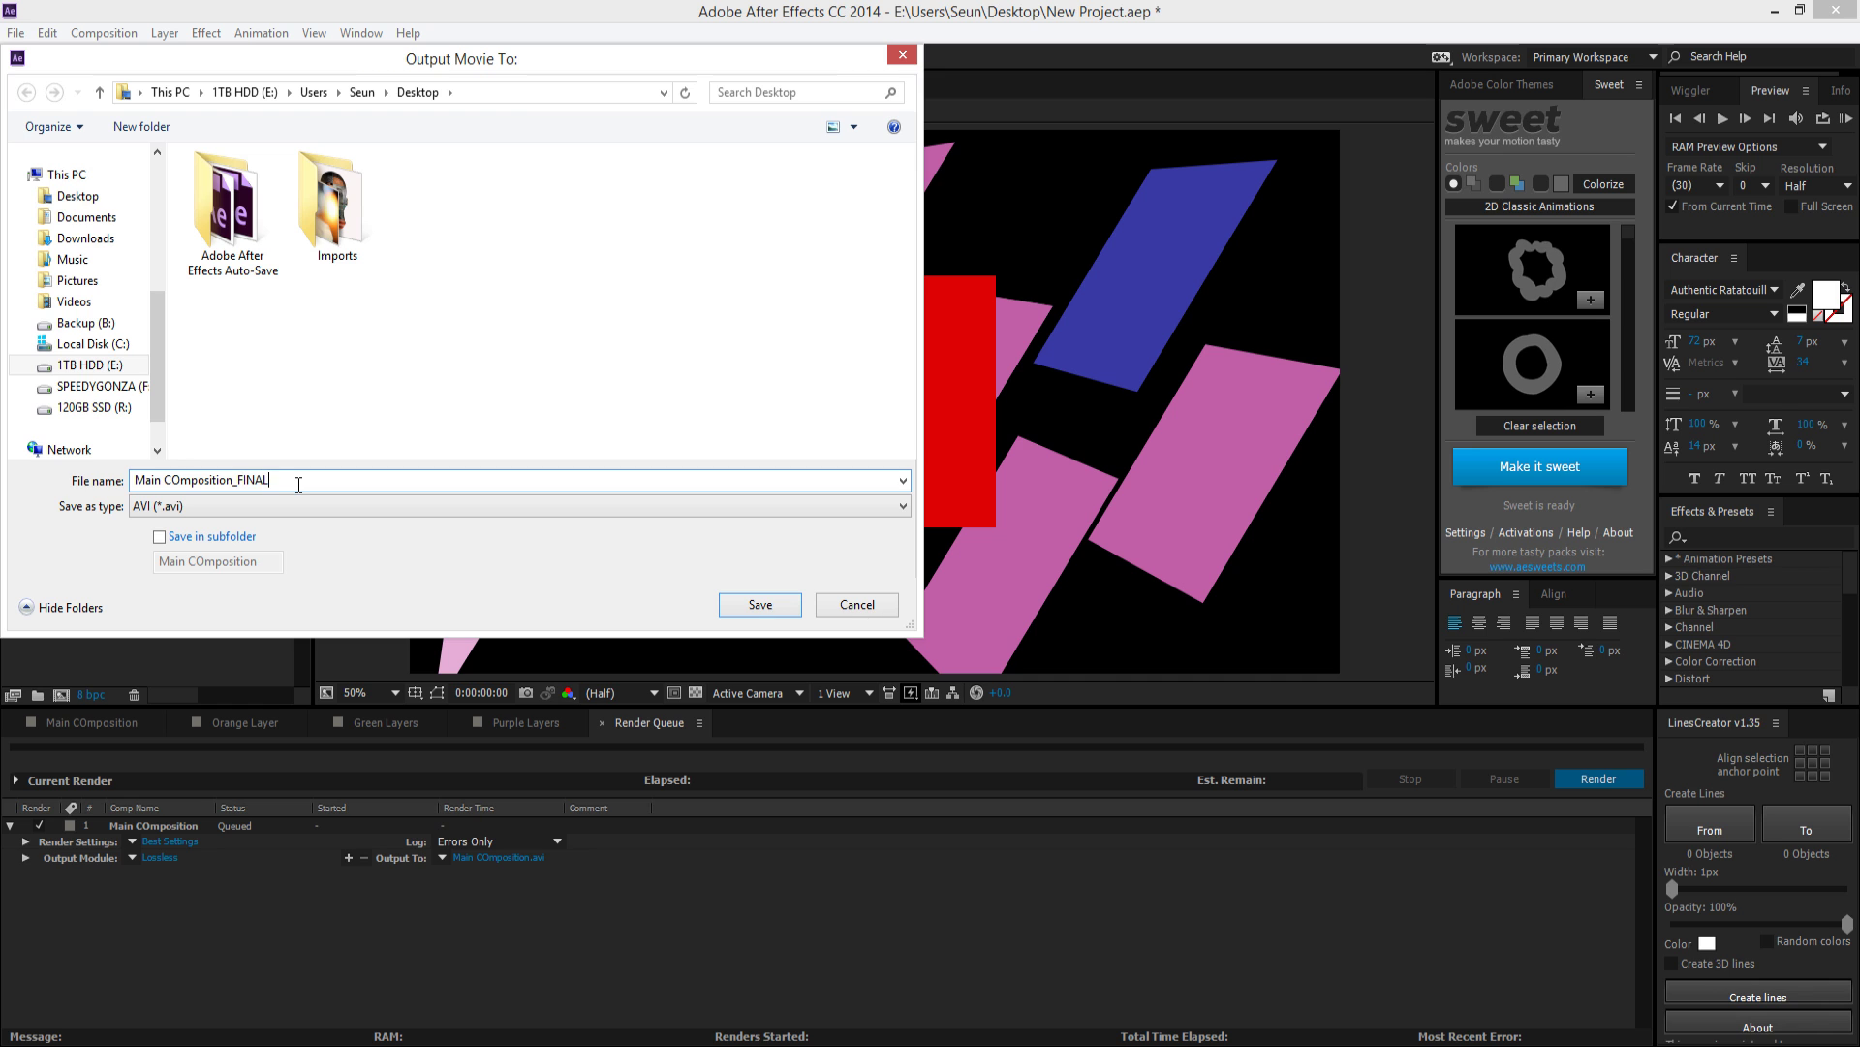
left_click(748, 611)
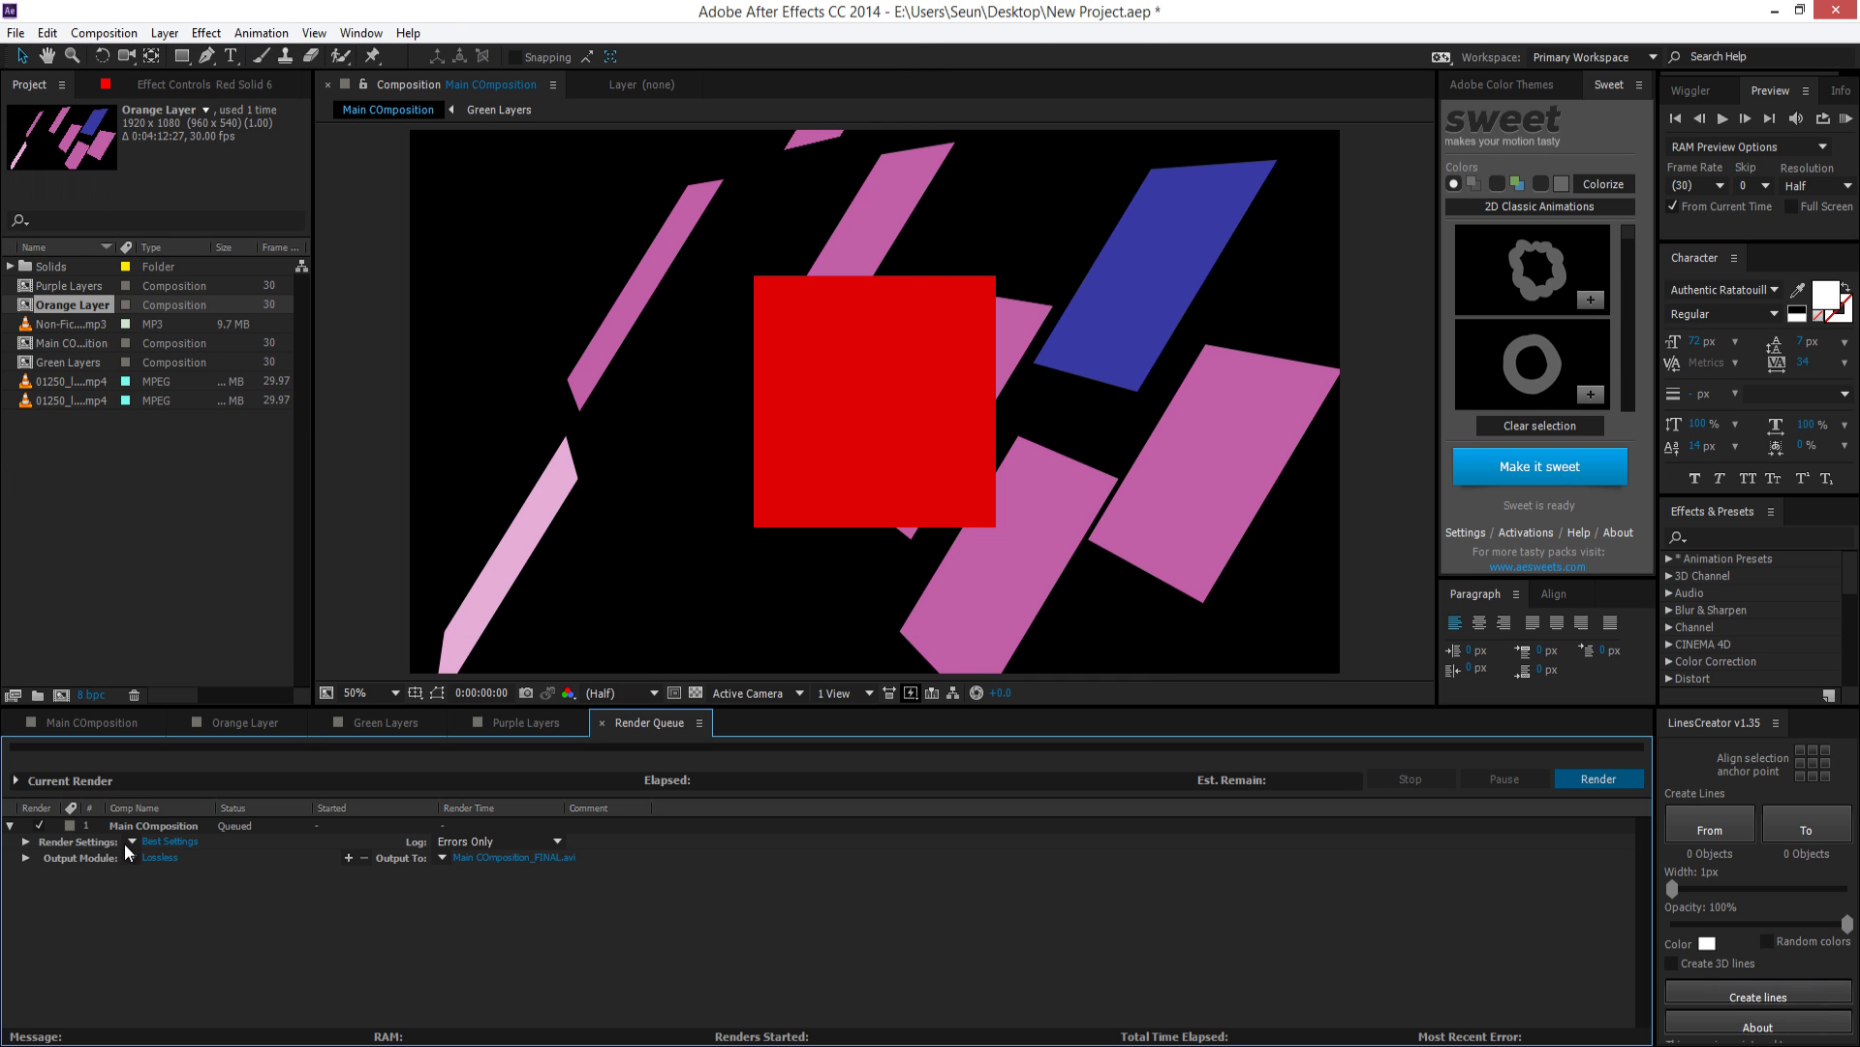
Check the quality options in the render settings of Main COmposition and accept them with Best quality
left_click(147, 841)
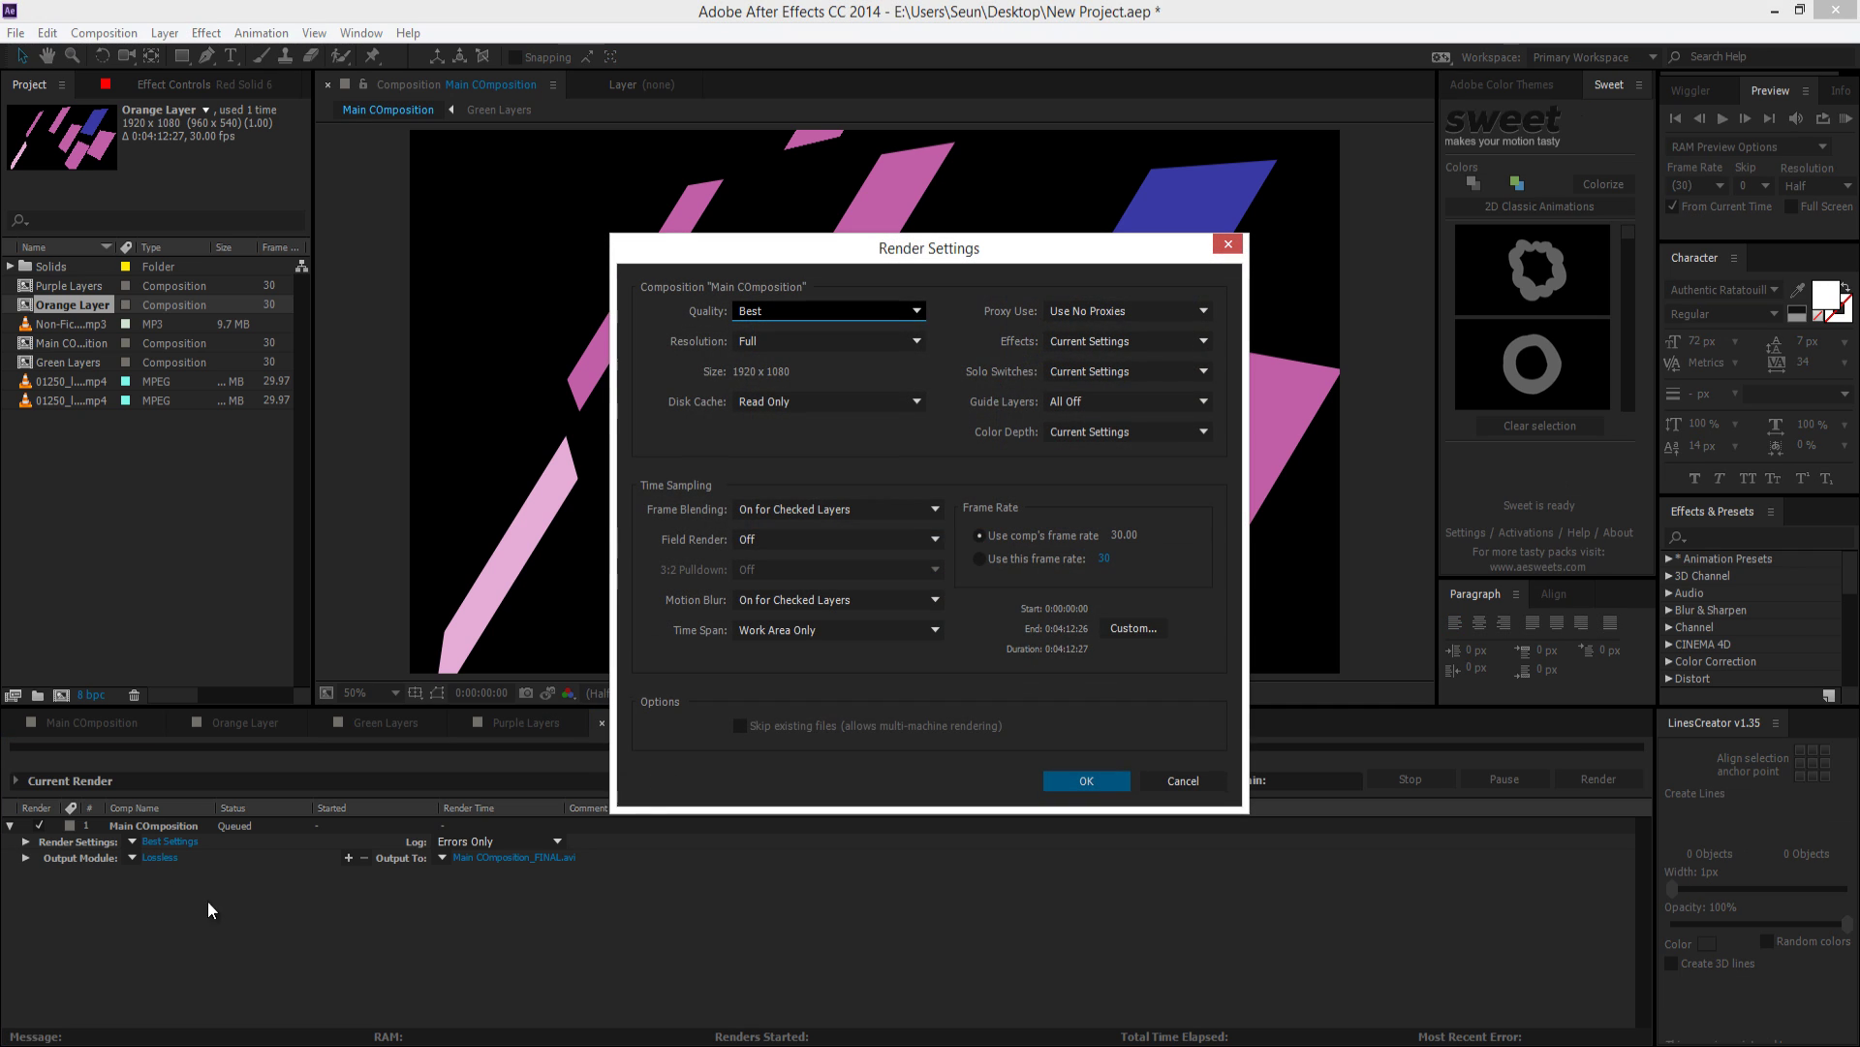
left_click(880, 312)
left_click(881, 312)
left_click(1079, 779)
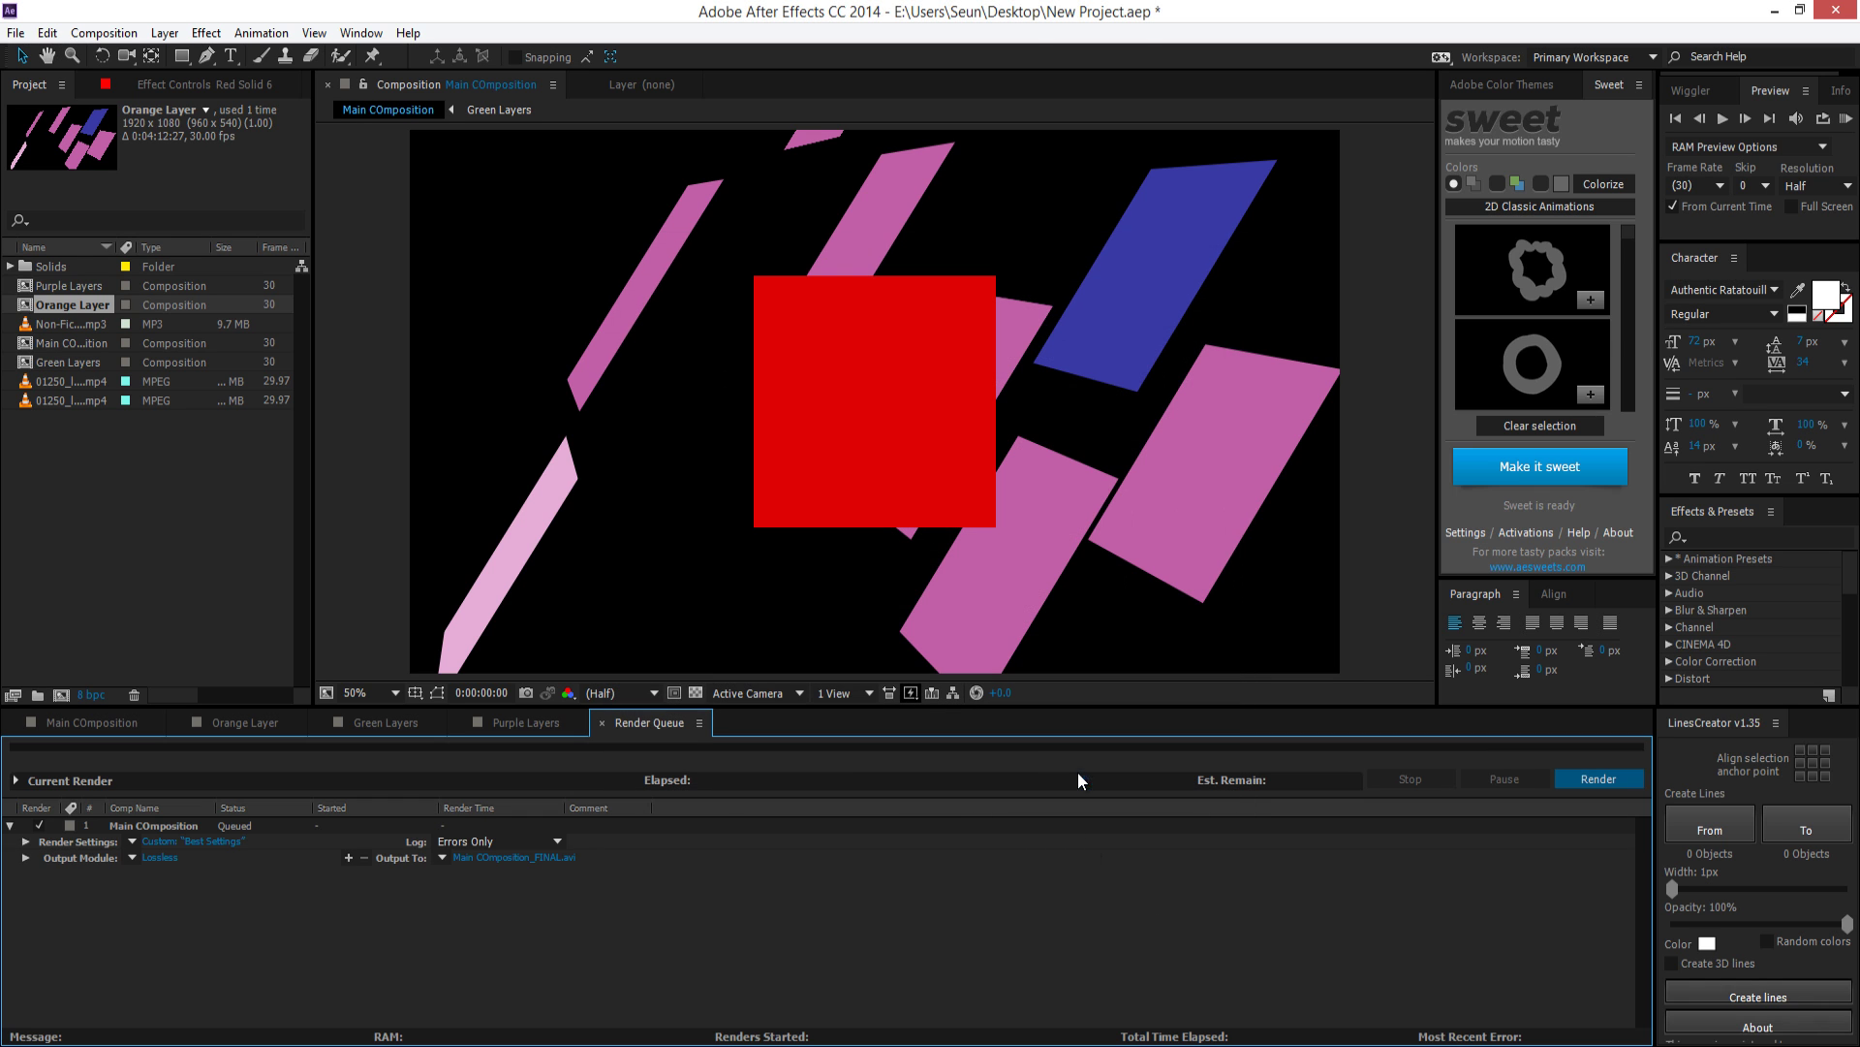
left_click(132, 857)
left_click(178, 938)
left_click(132, 858)
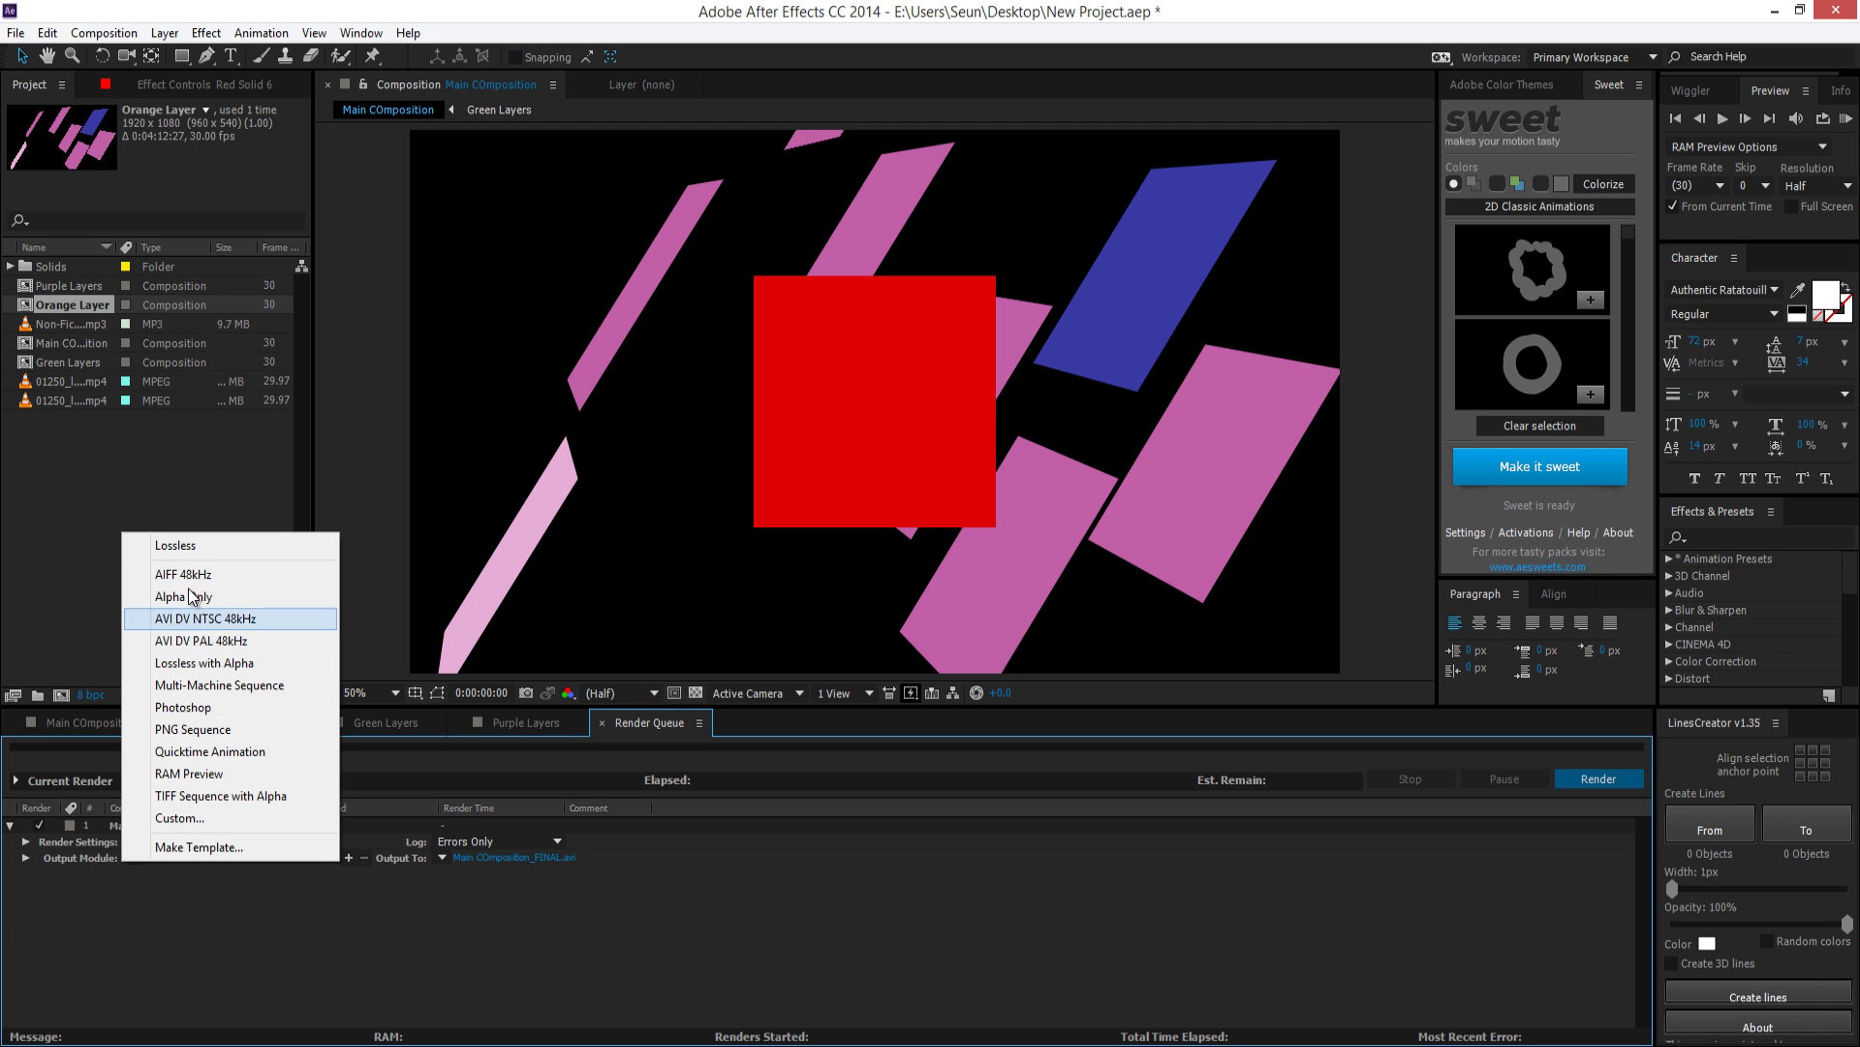
left_click(167, 986)
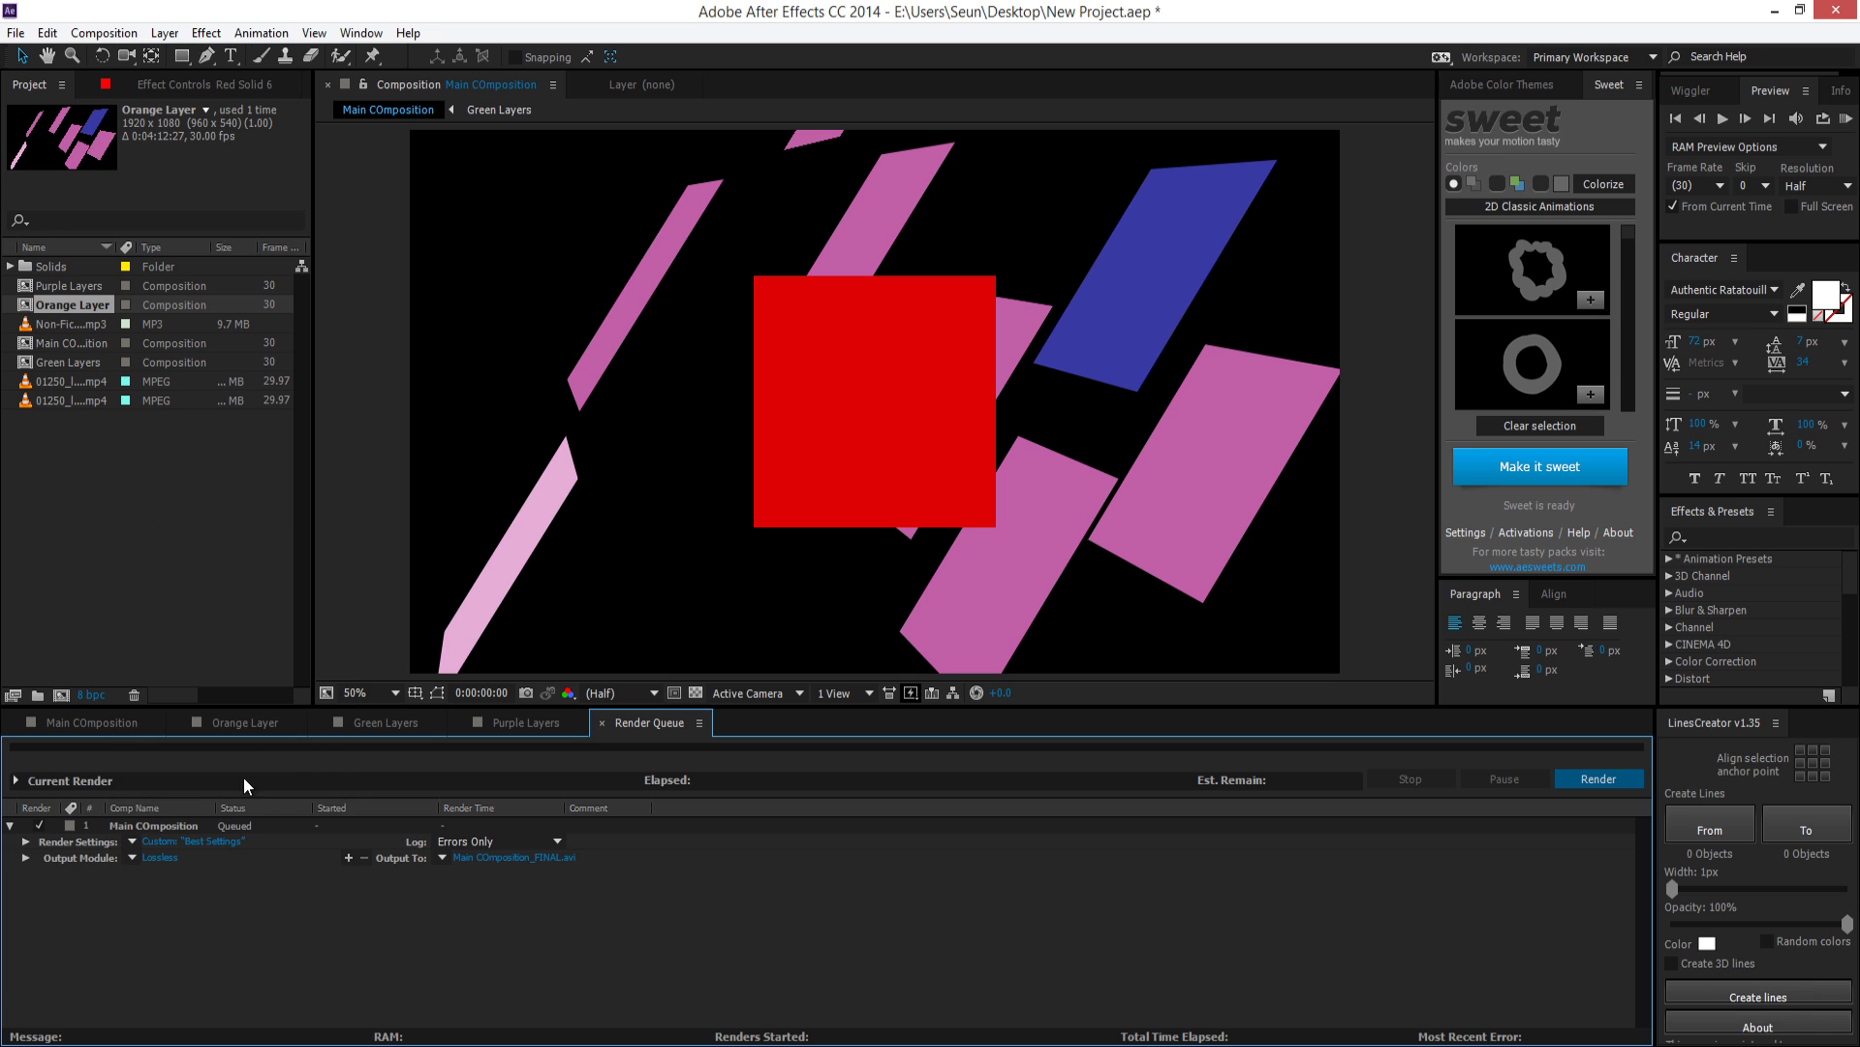
Try PNG Sequence and AVI as the output module format, and settle on QuickTime
left_click(148, 857)
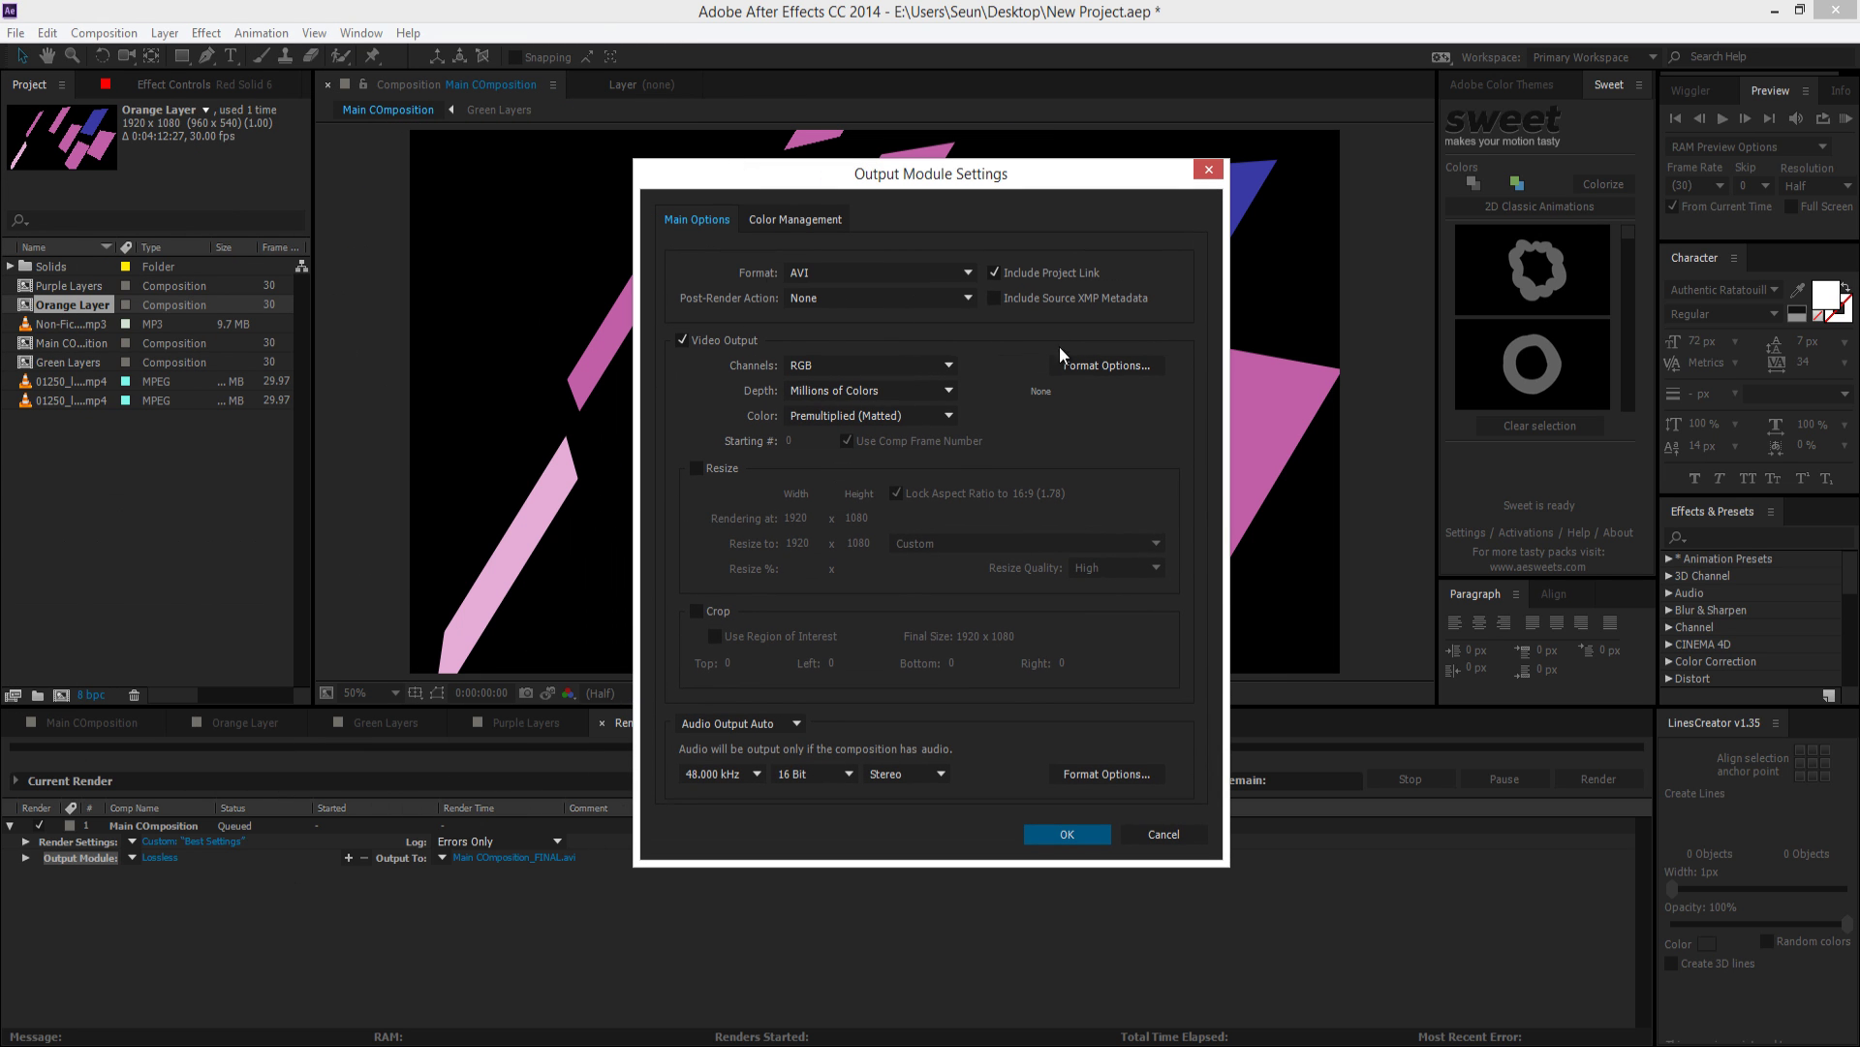
left_click(938, 274)
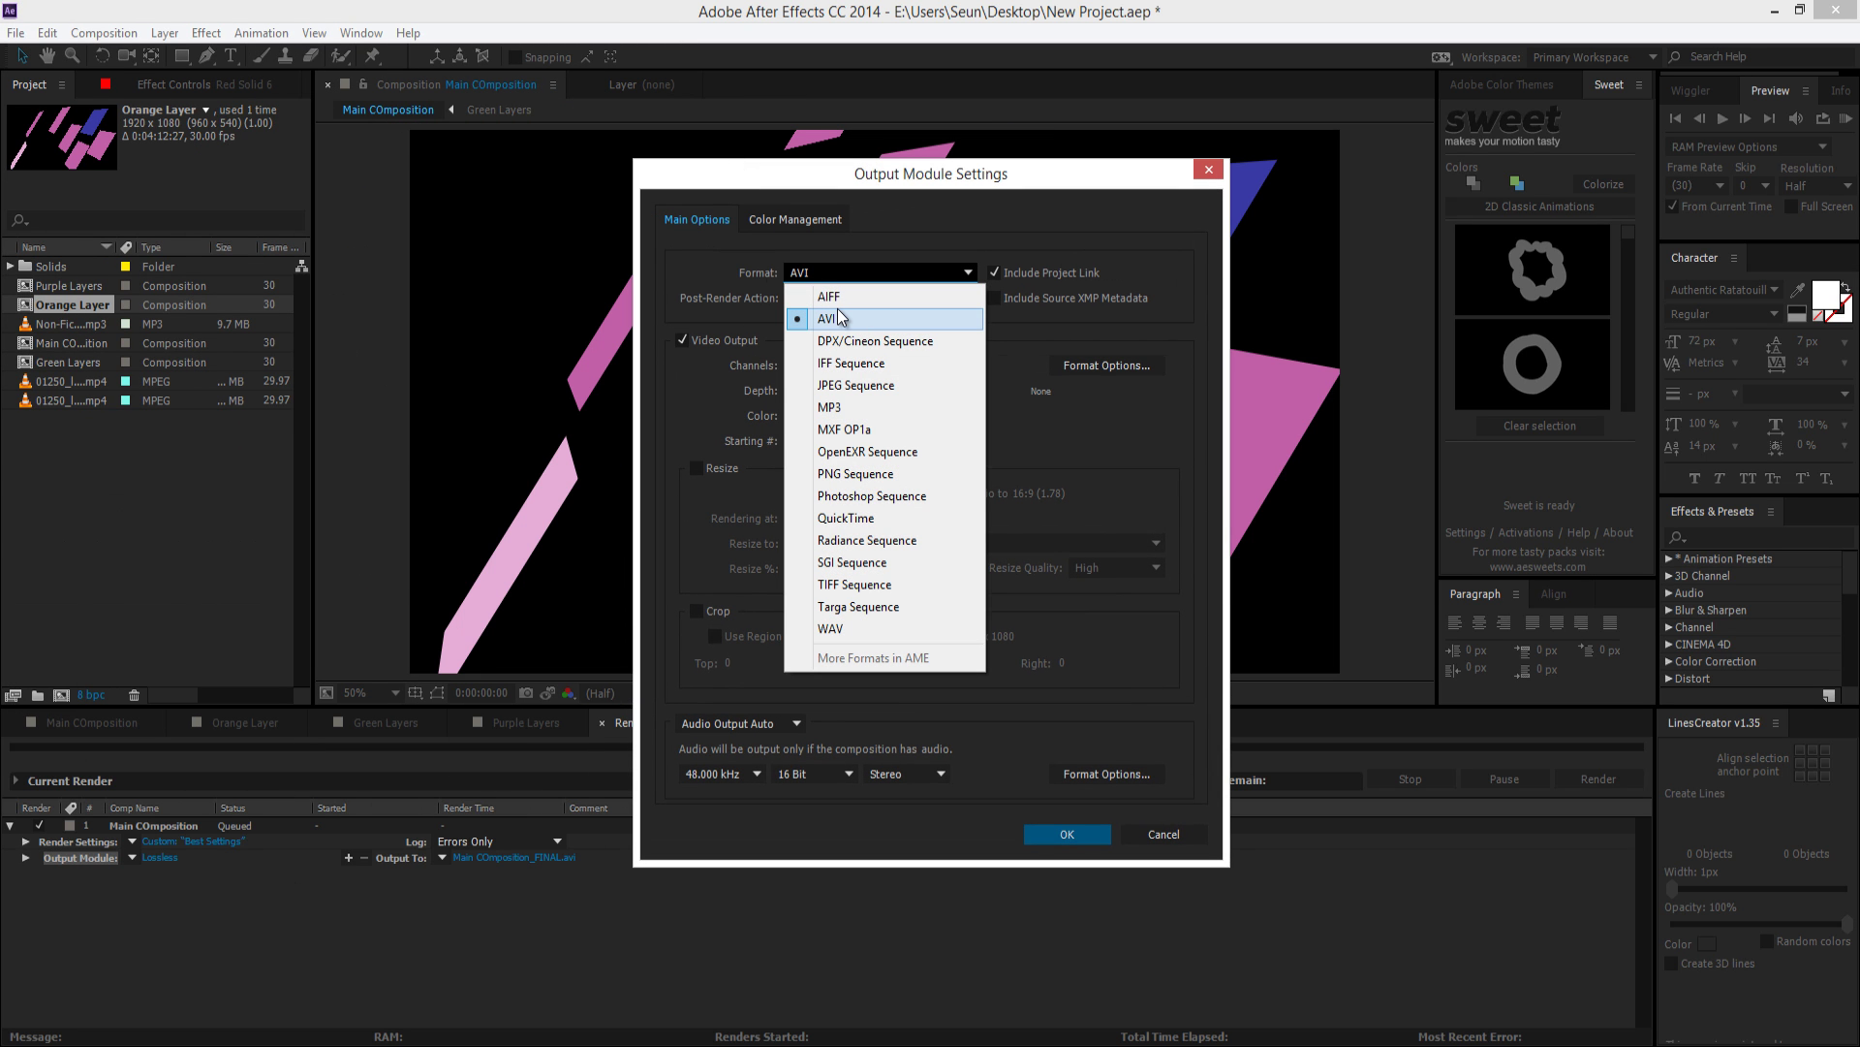
left_click(829, 477)
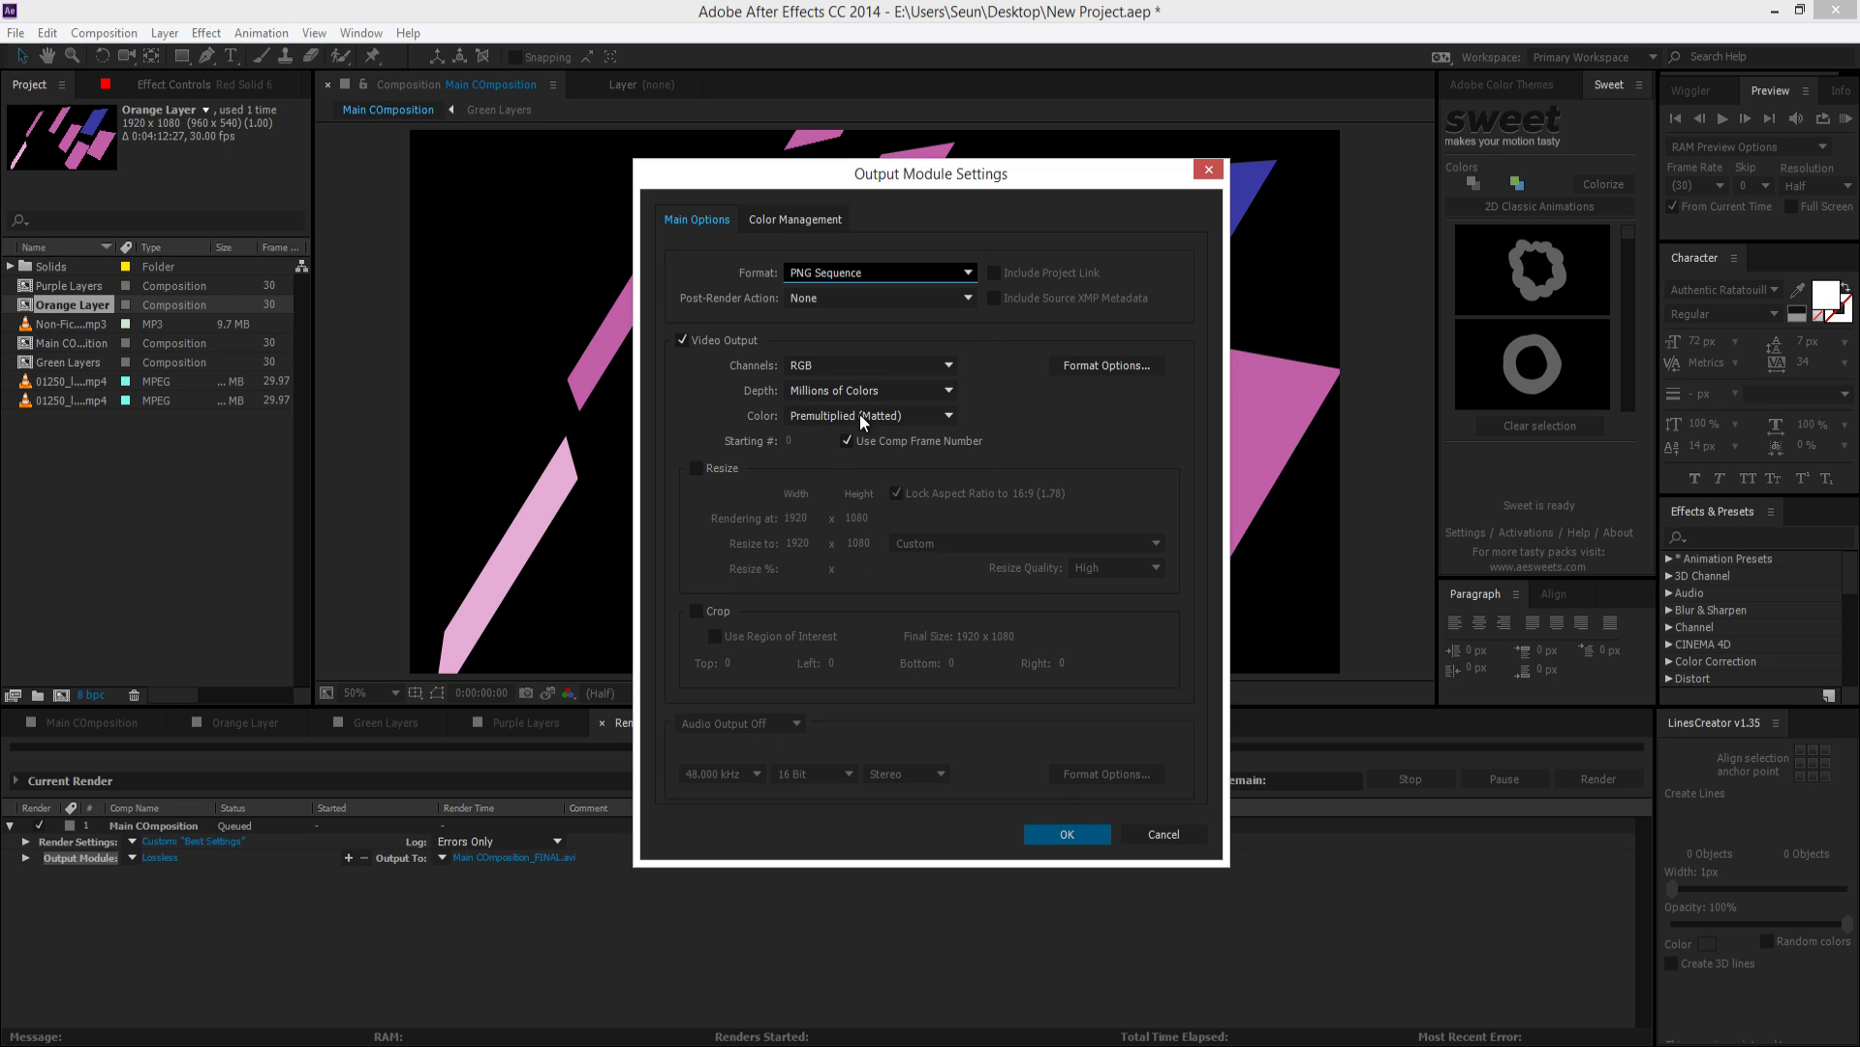
left_click(875, 276)
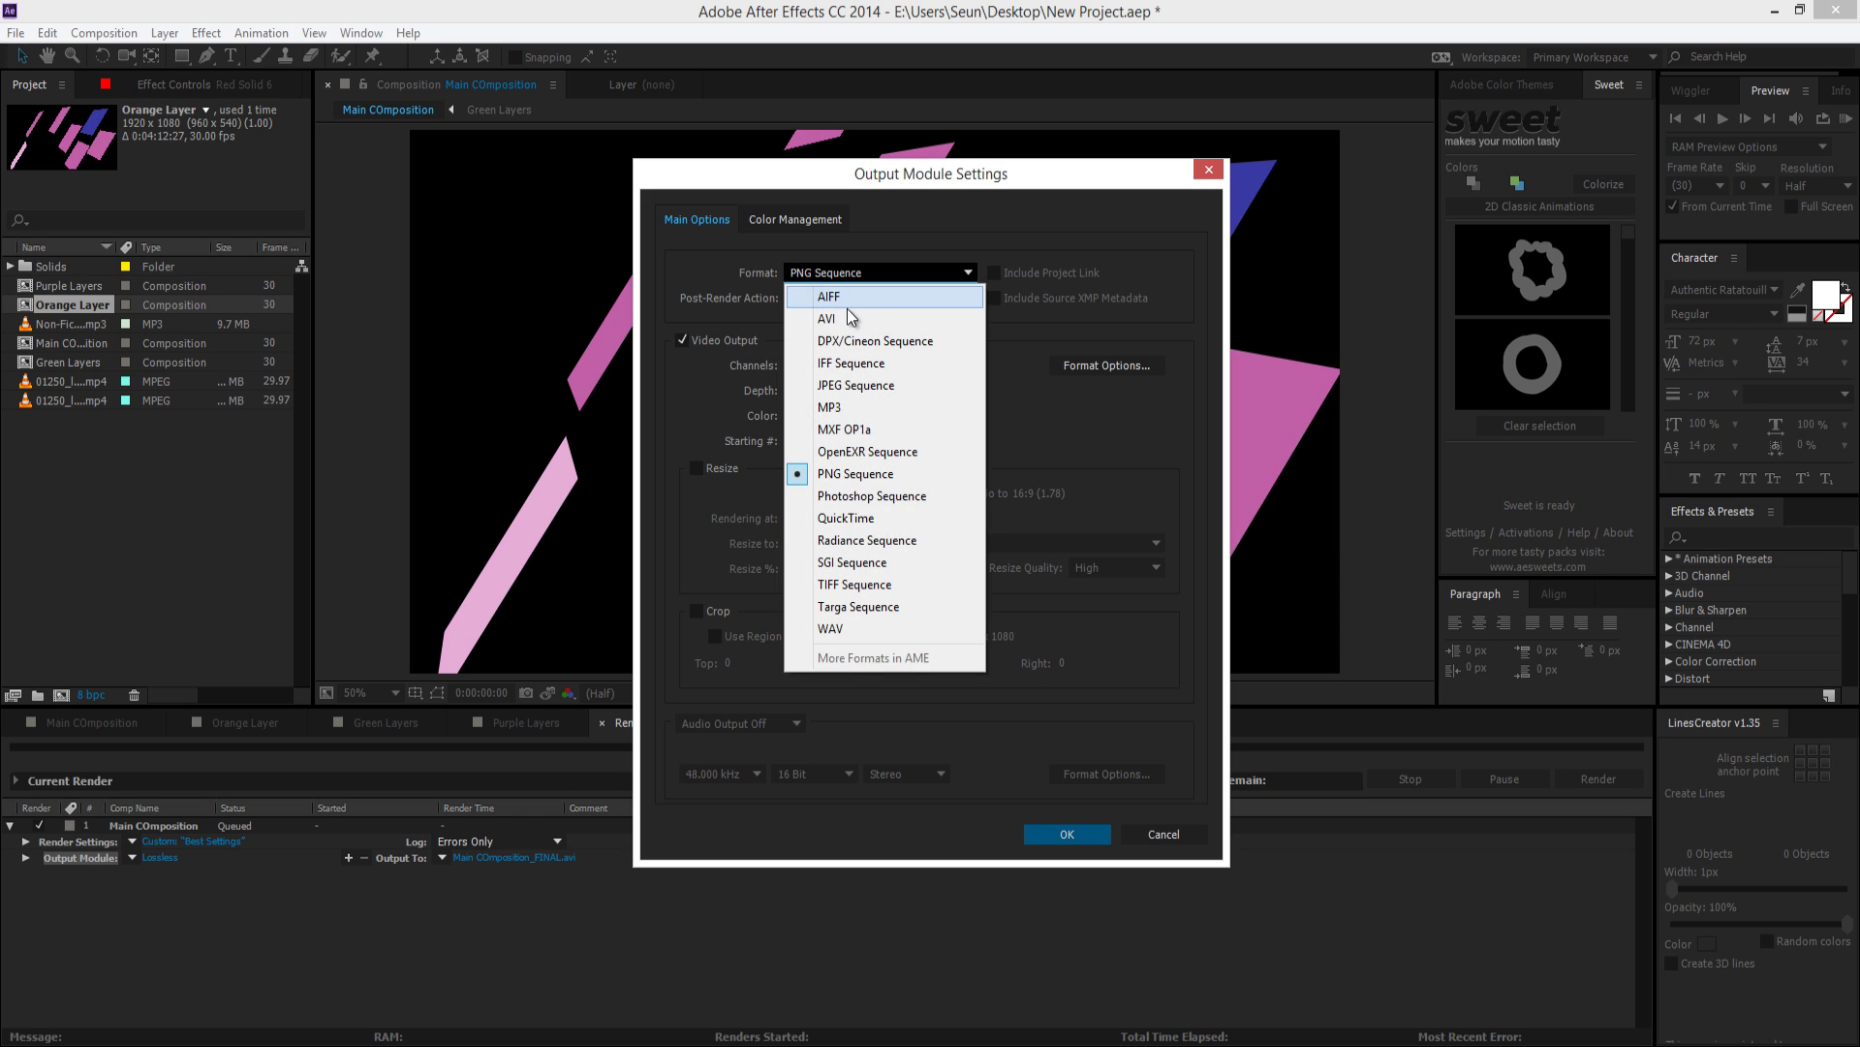
left_click(847, 311)
left_click(812, 272)
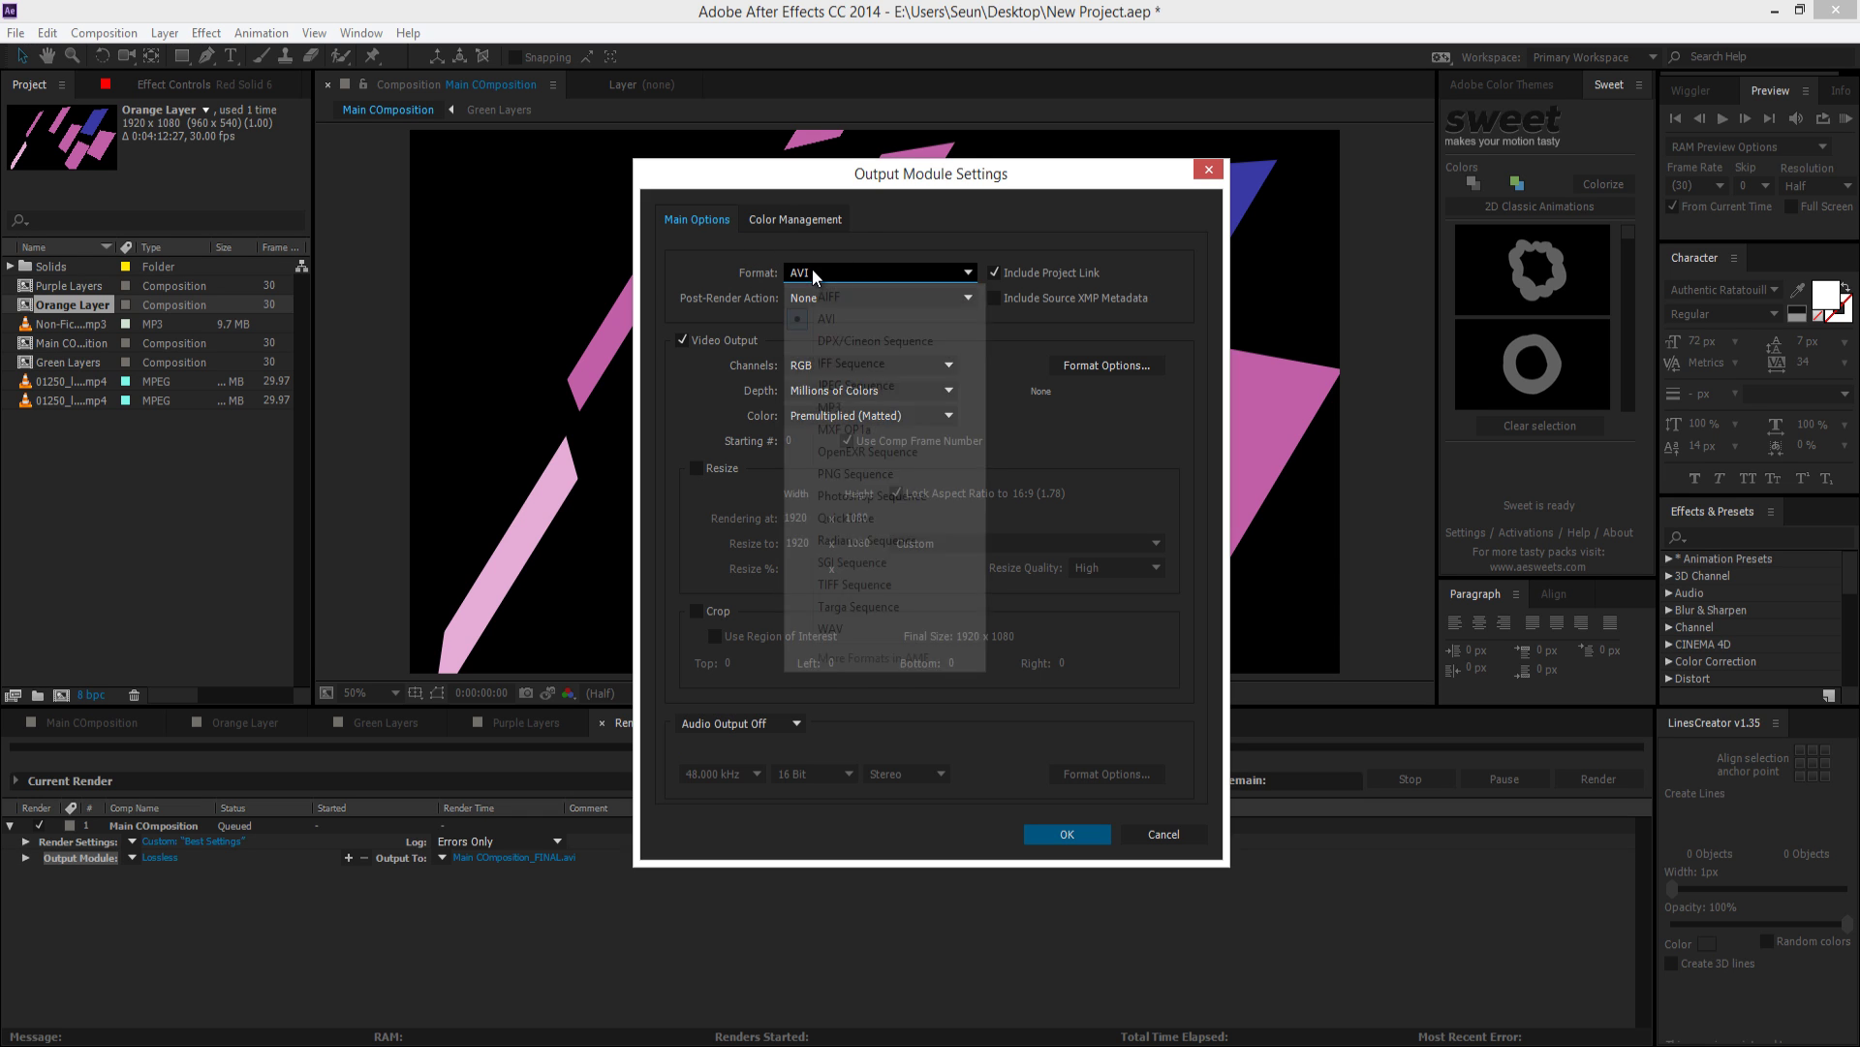
left_click(872, 524)
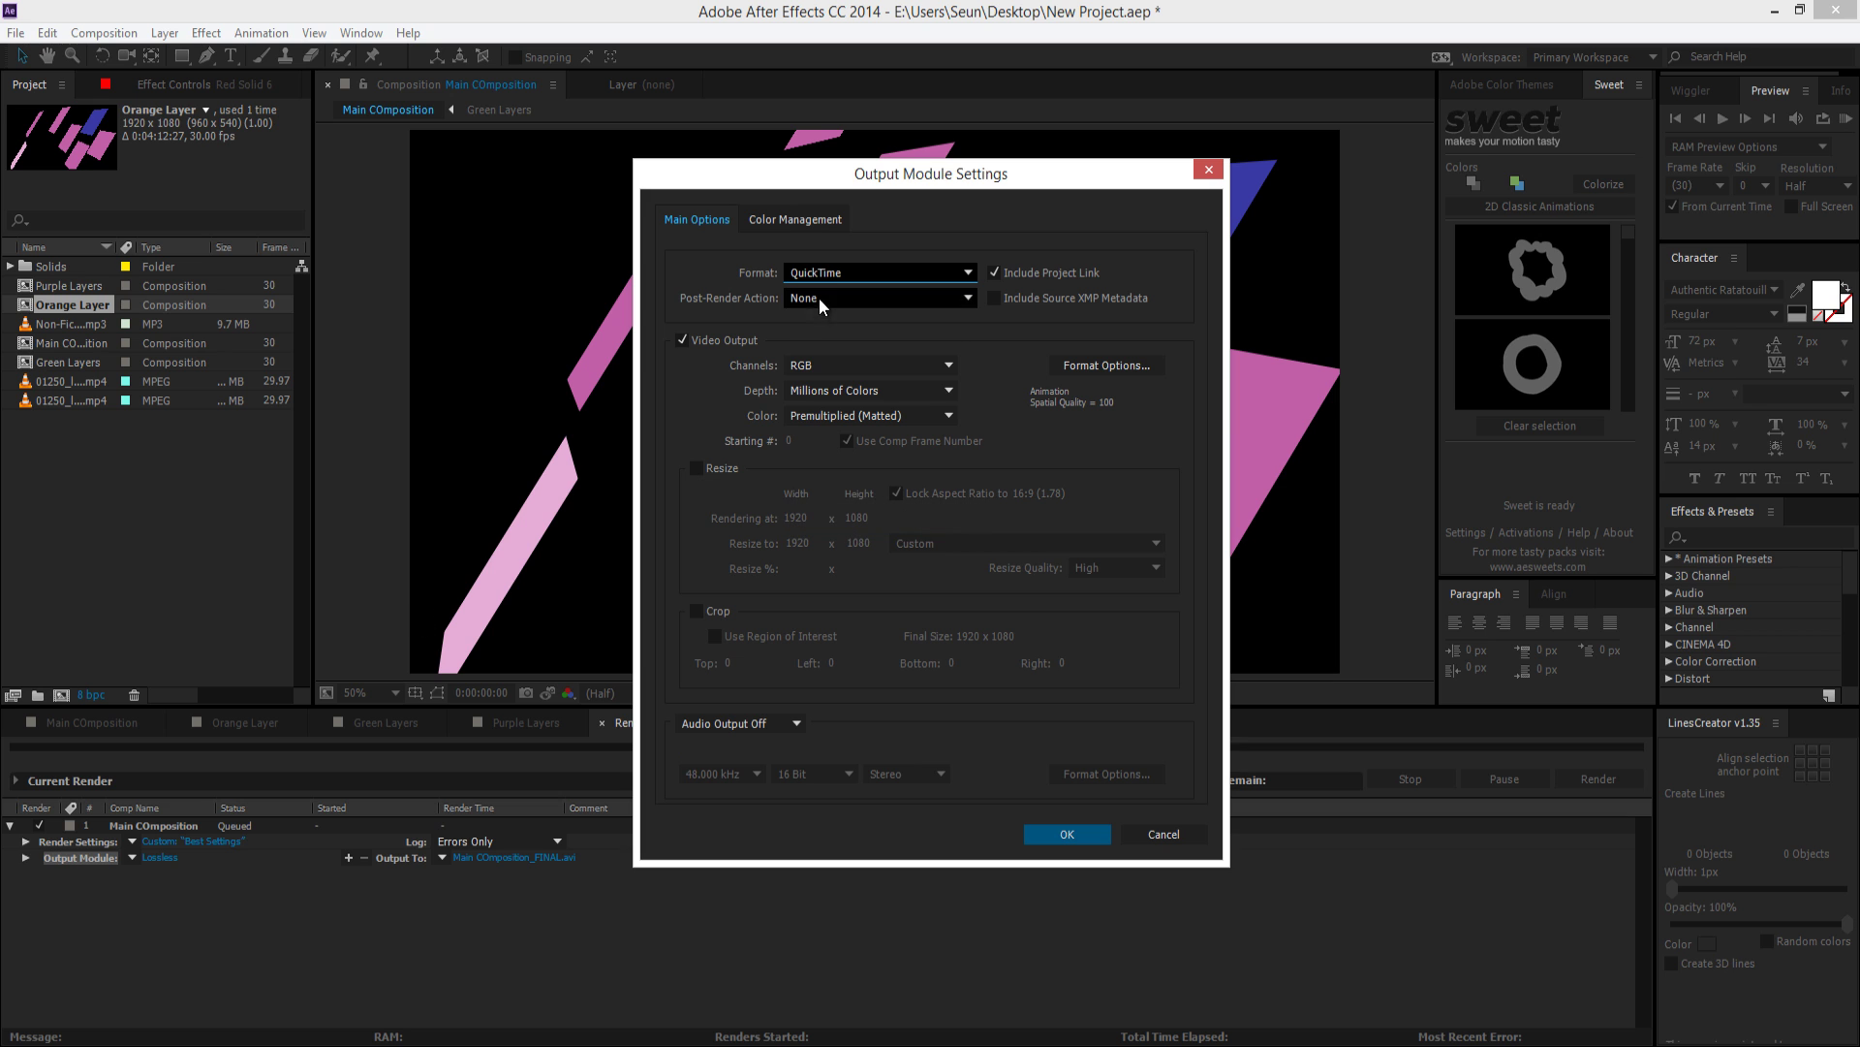
Review the QuickTime video codecs, try H.264 instead of Animation, and close the format options
left_click(1102, 366)
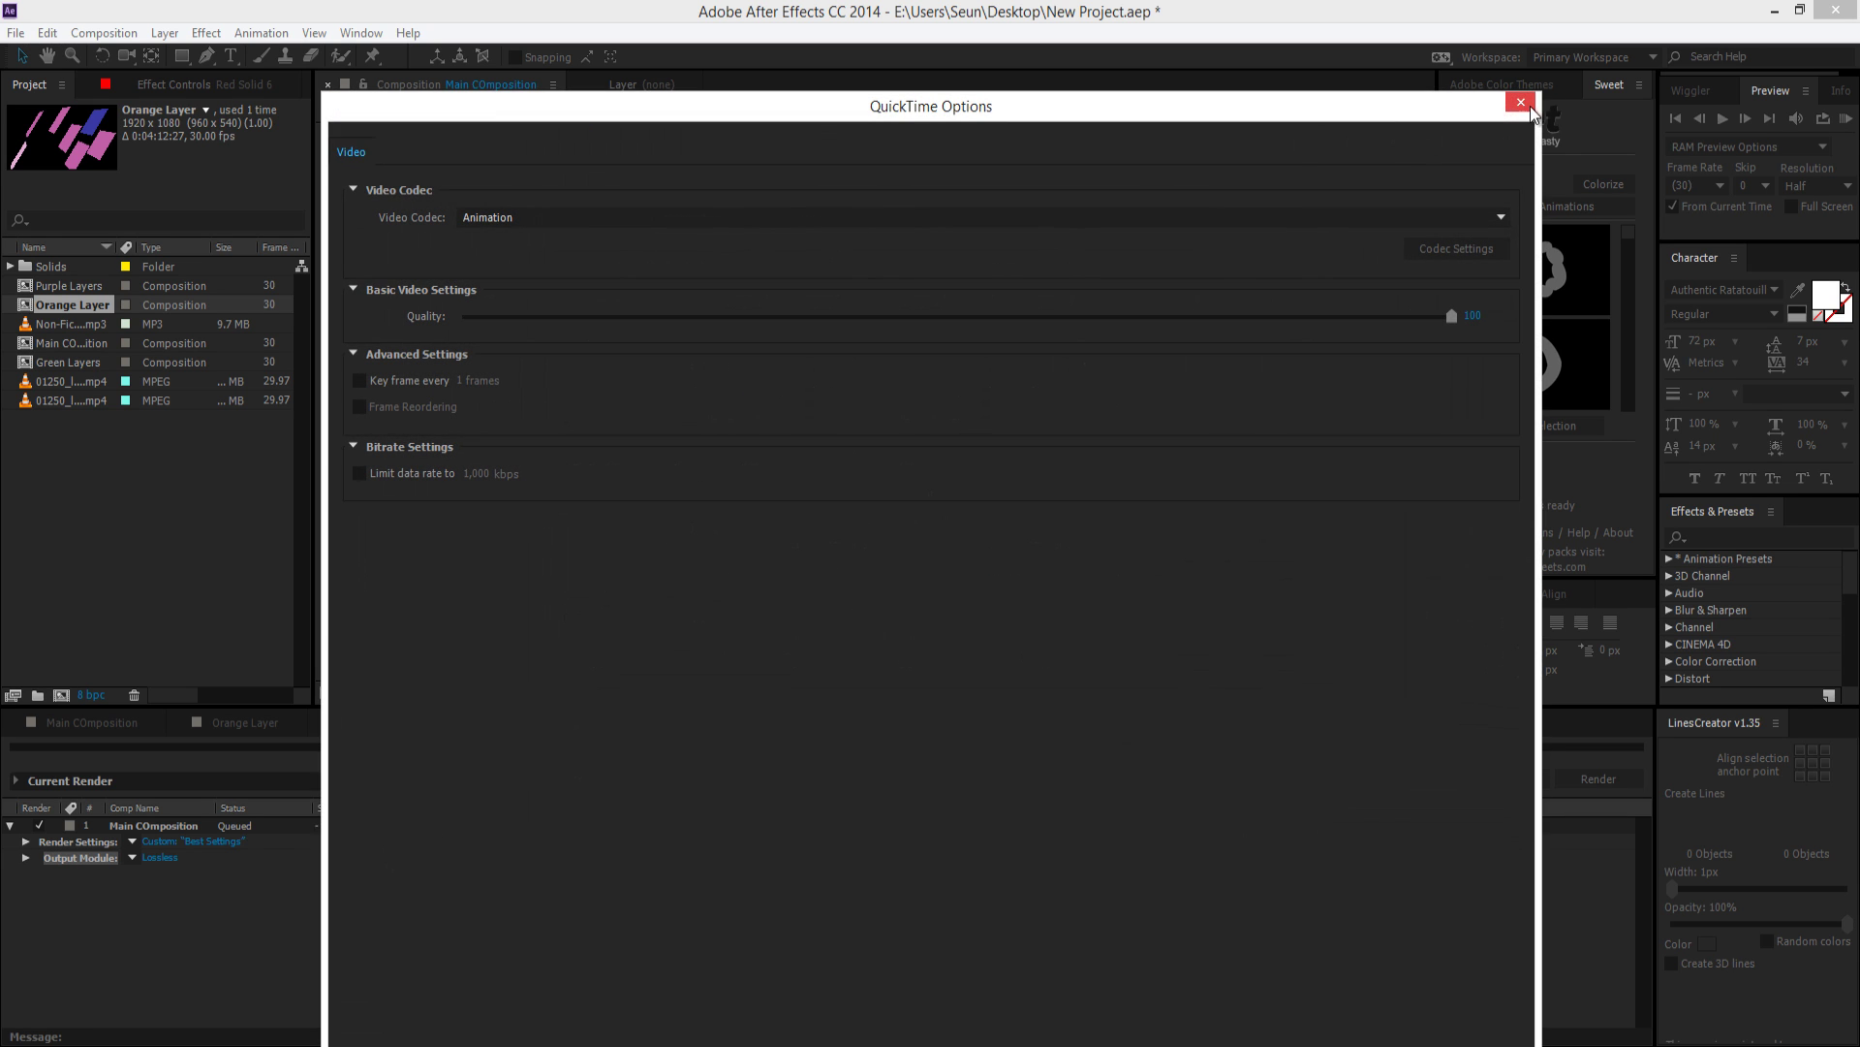
key("Return")
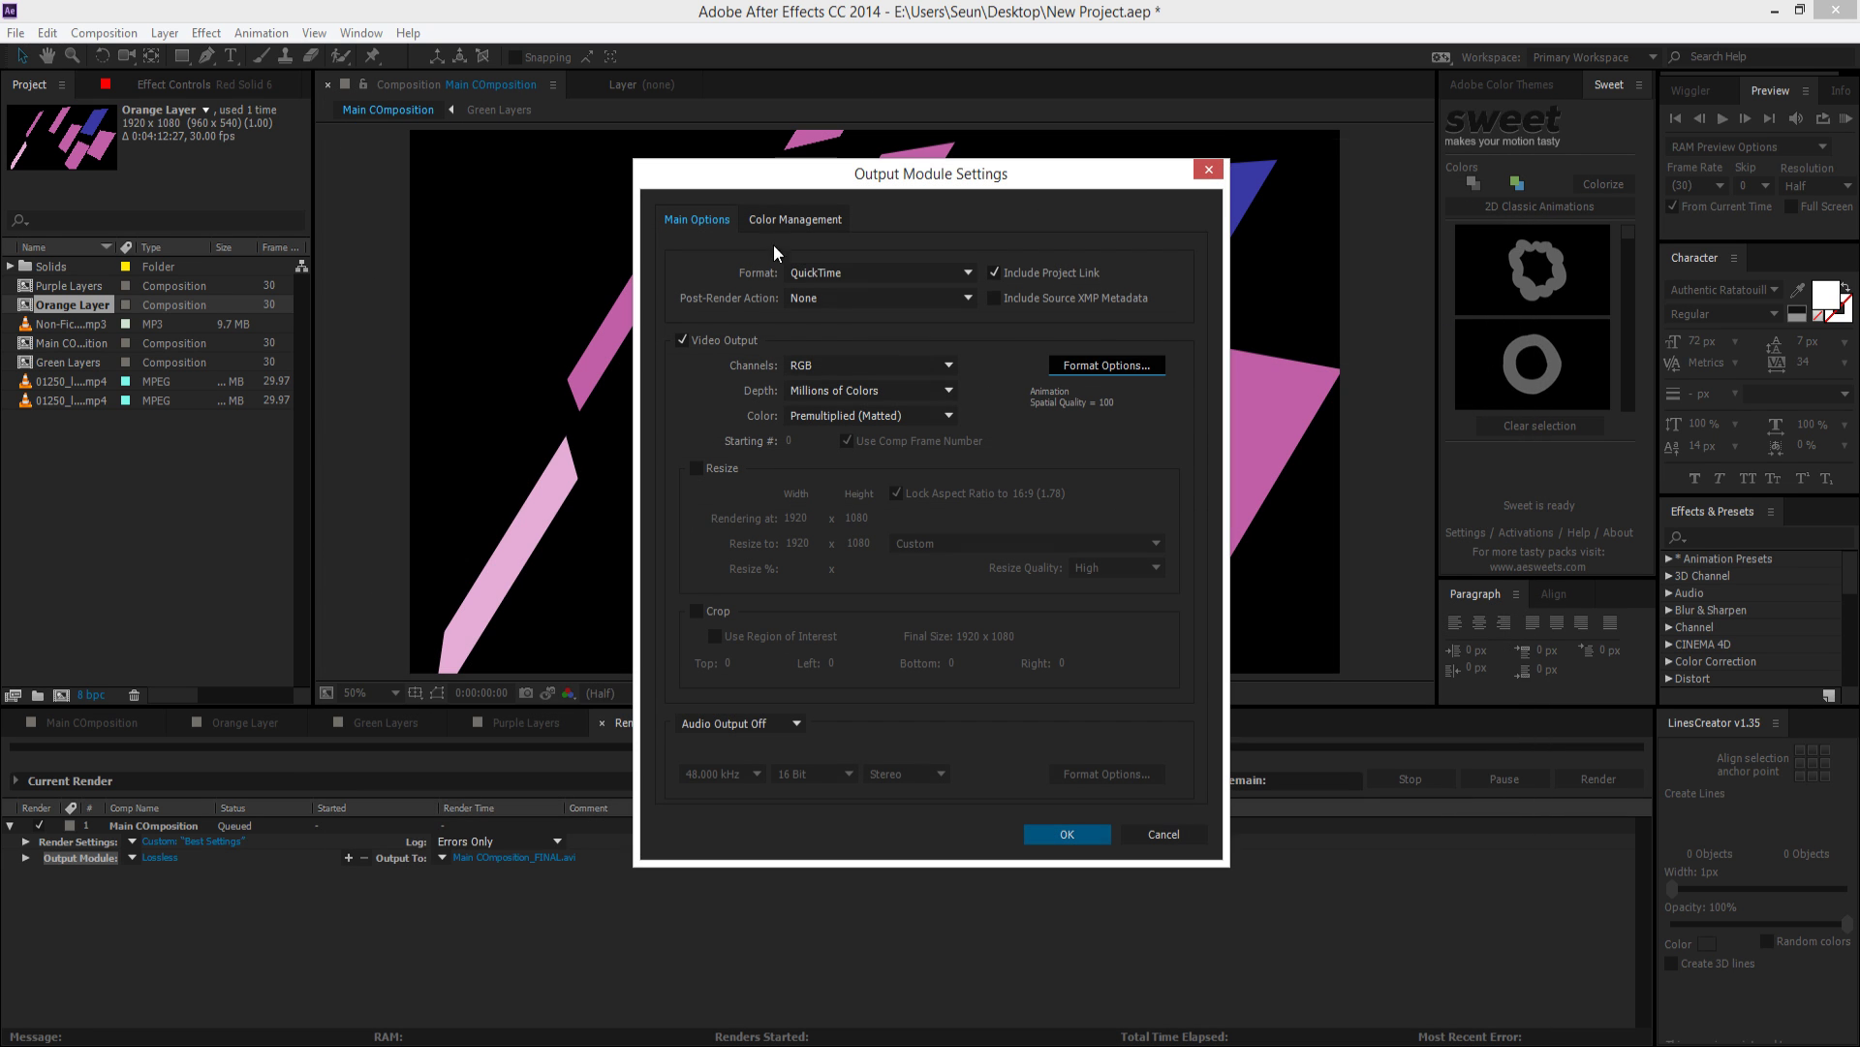
left_click(1076, 371)
left_click(562, 218)
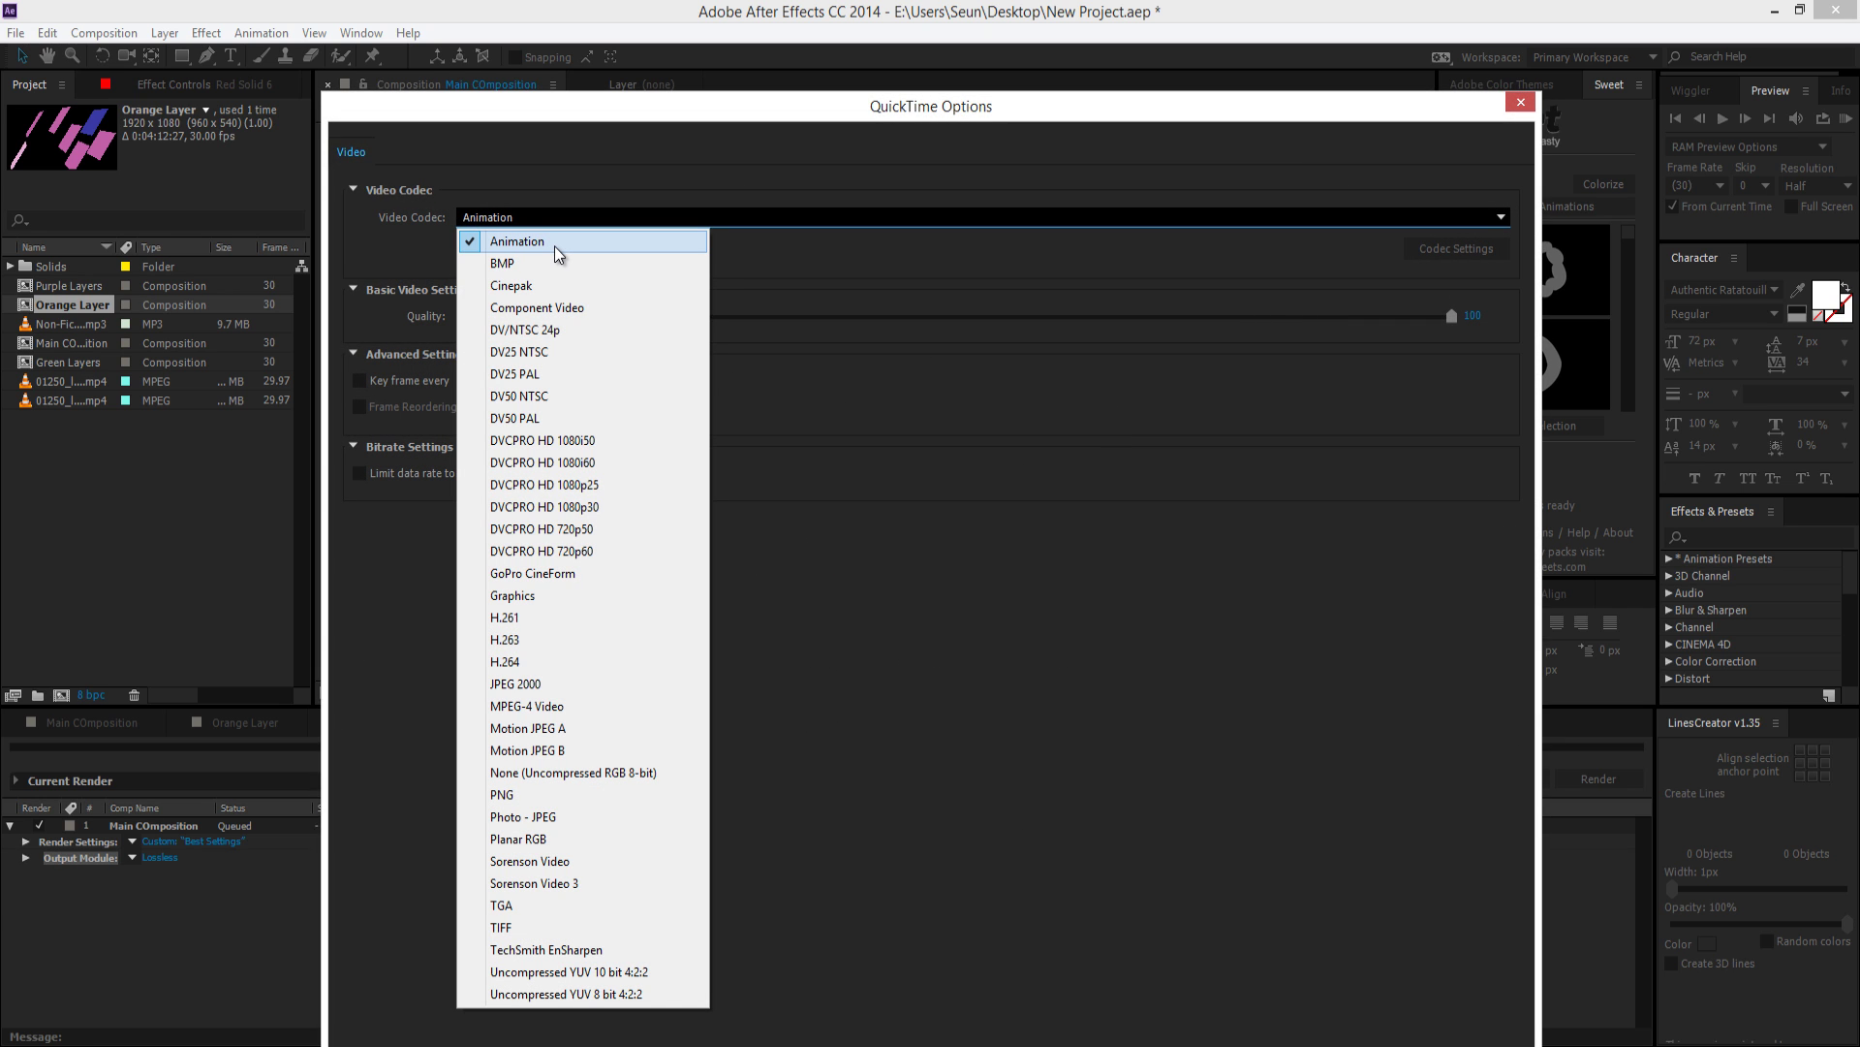
left_click(555, 246)
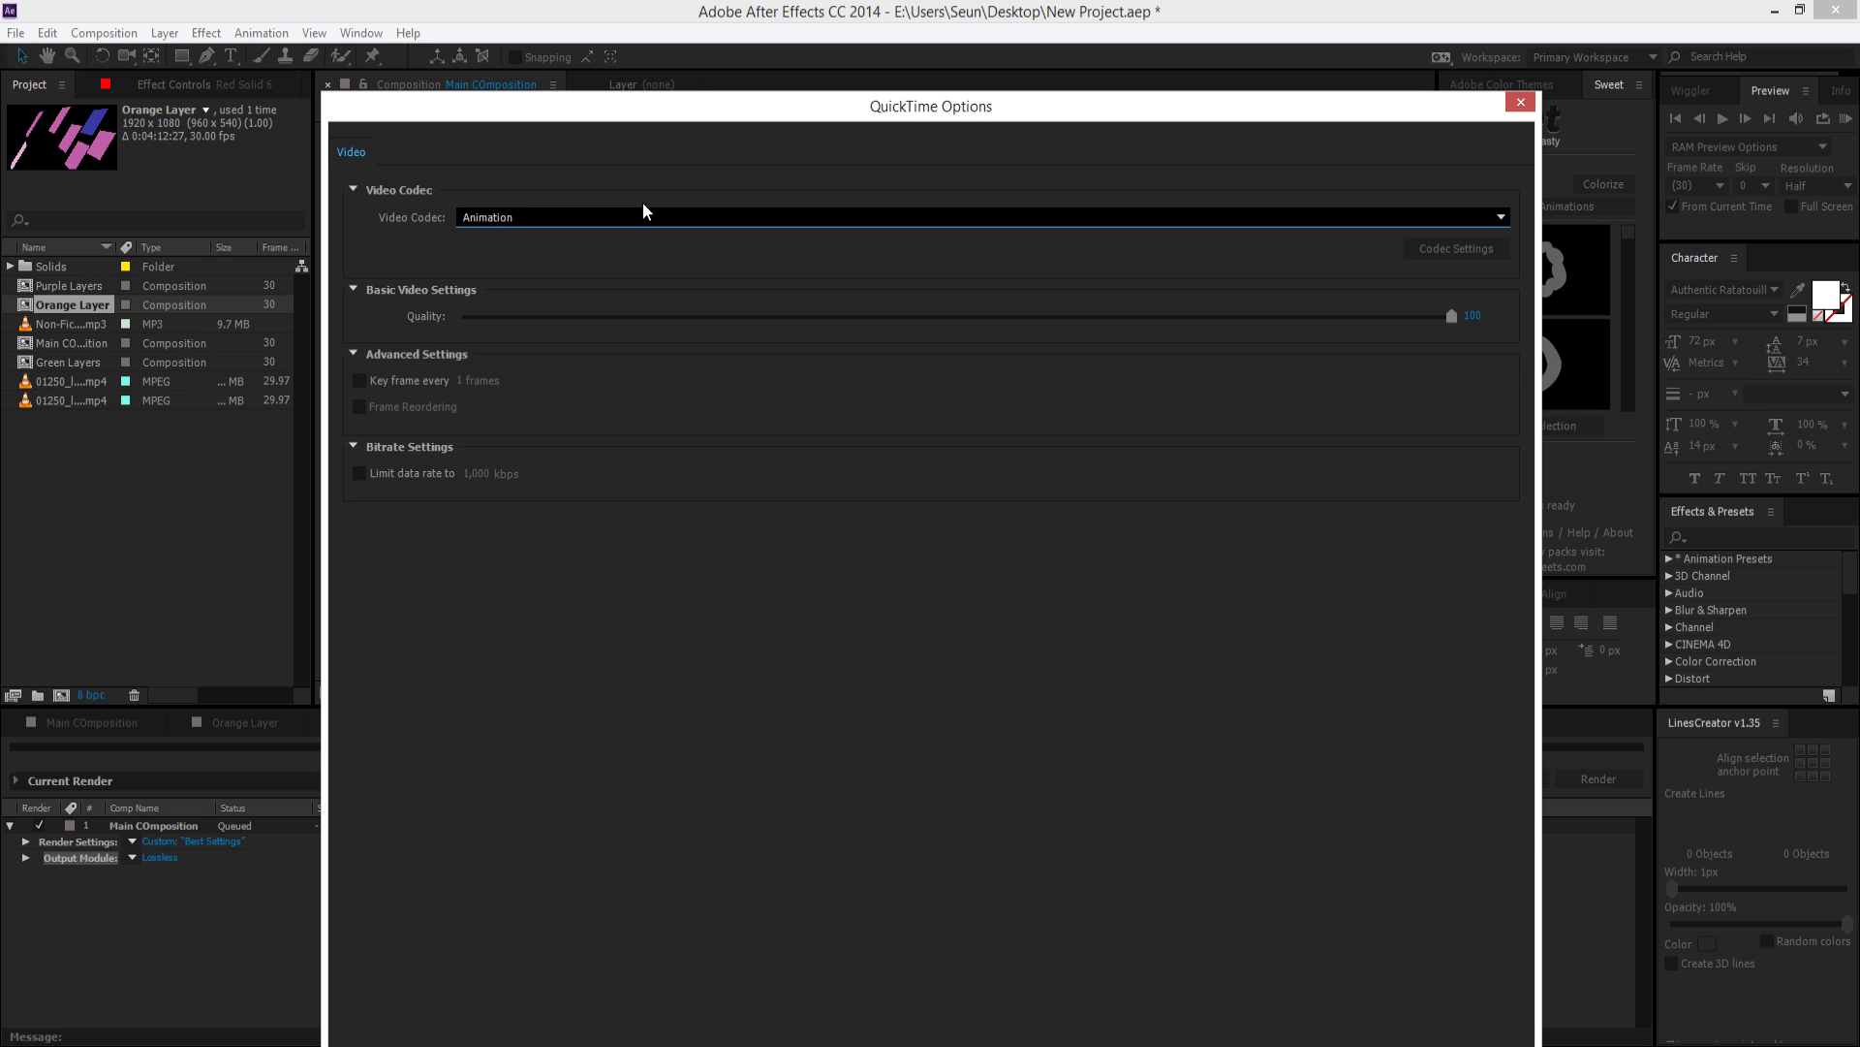
left_click(666, 219)
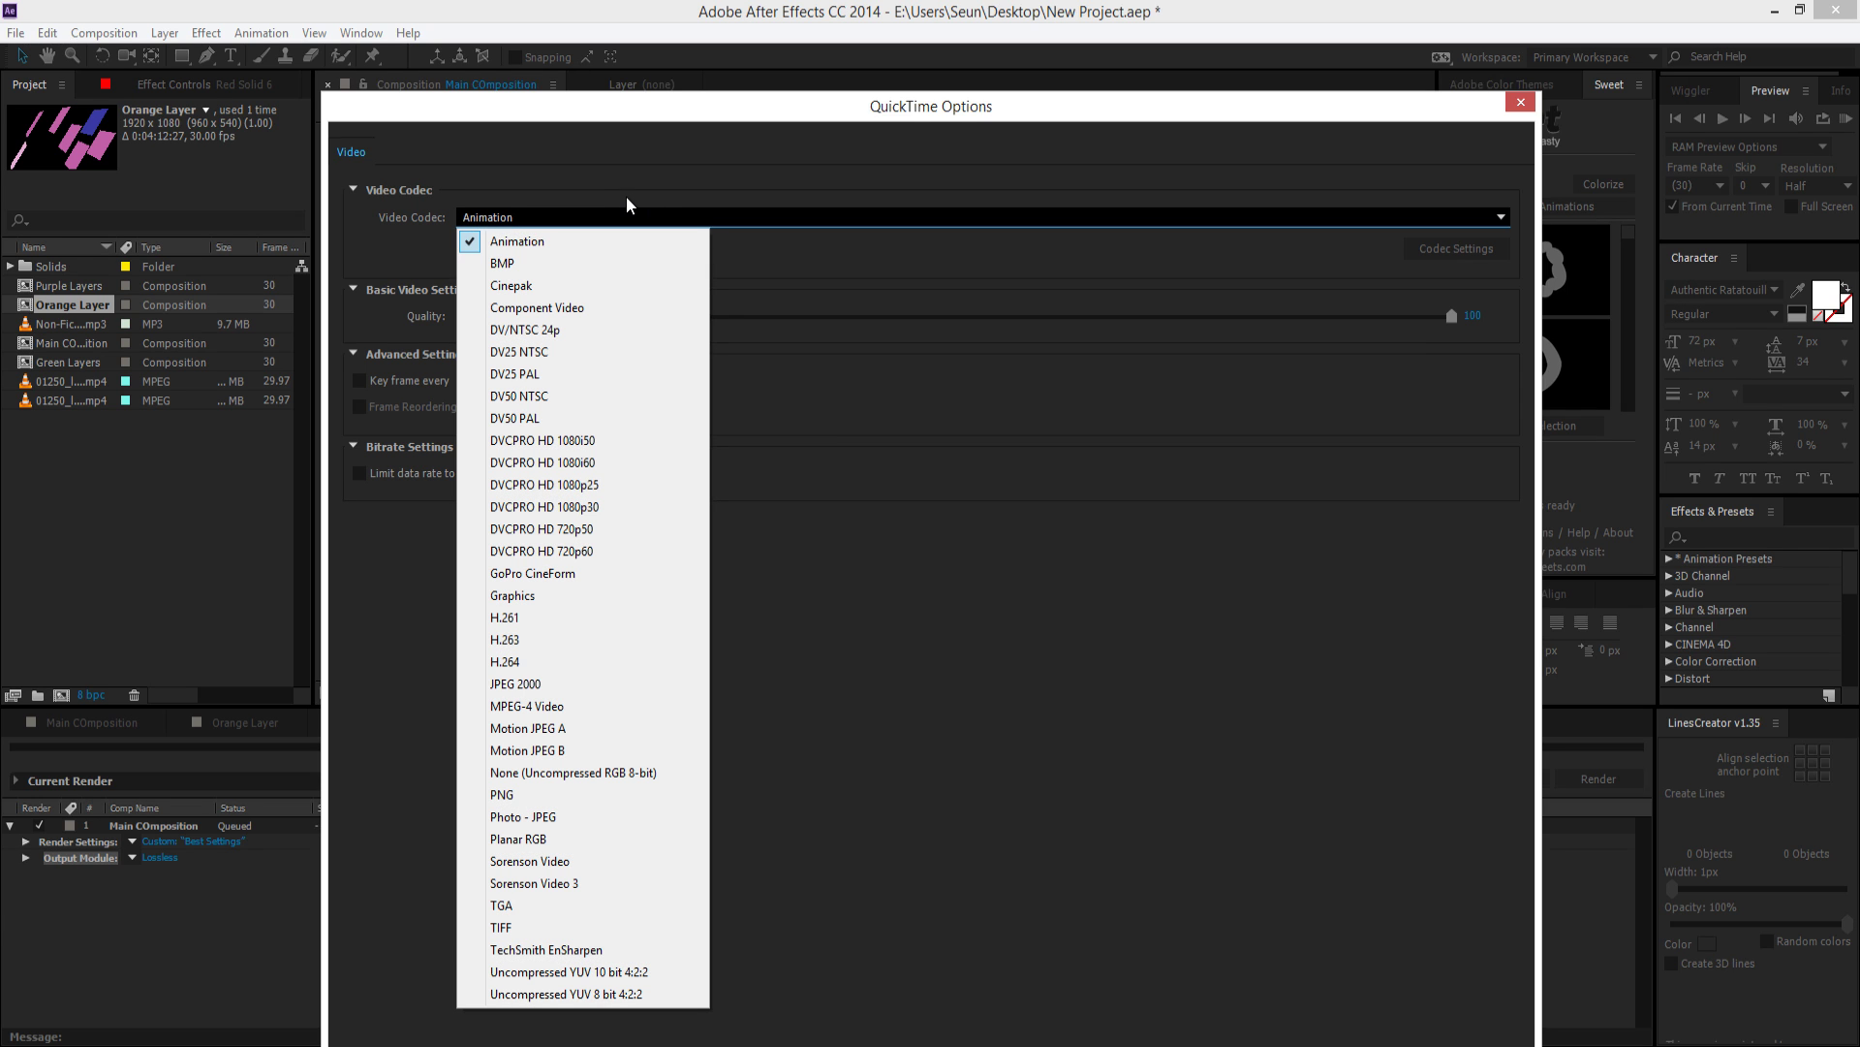
left_click(519, 663)
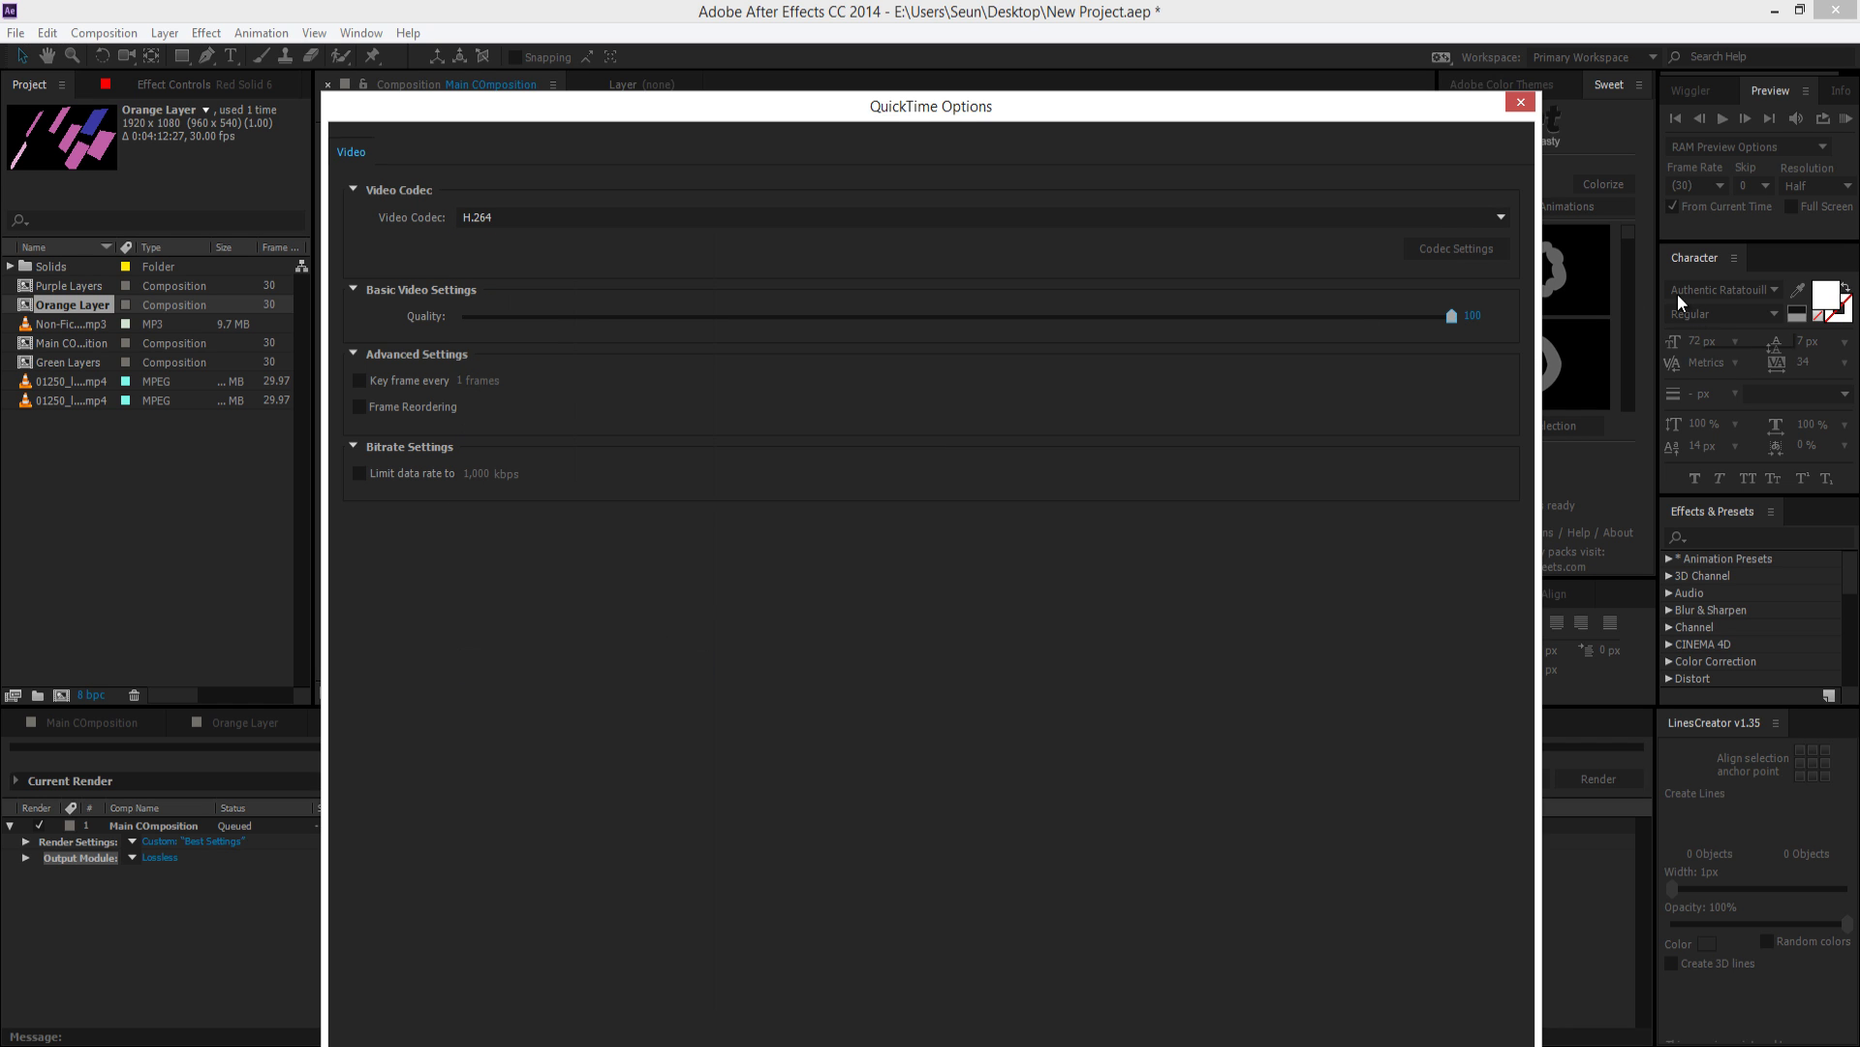
left_click(1520, 102)
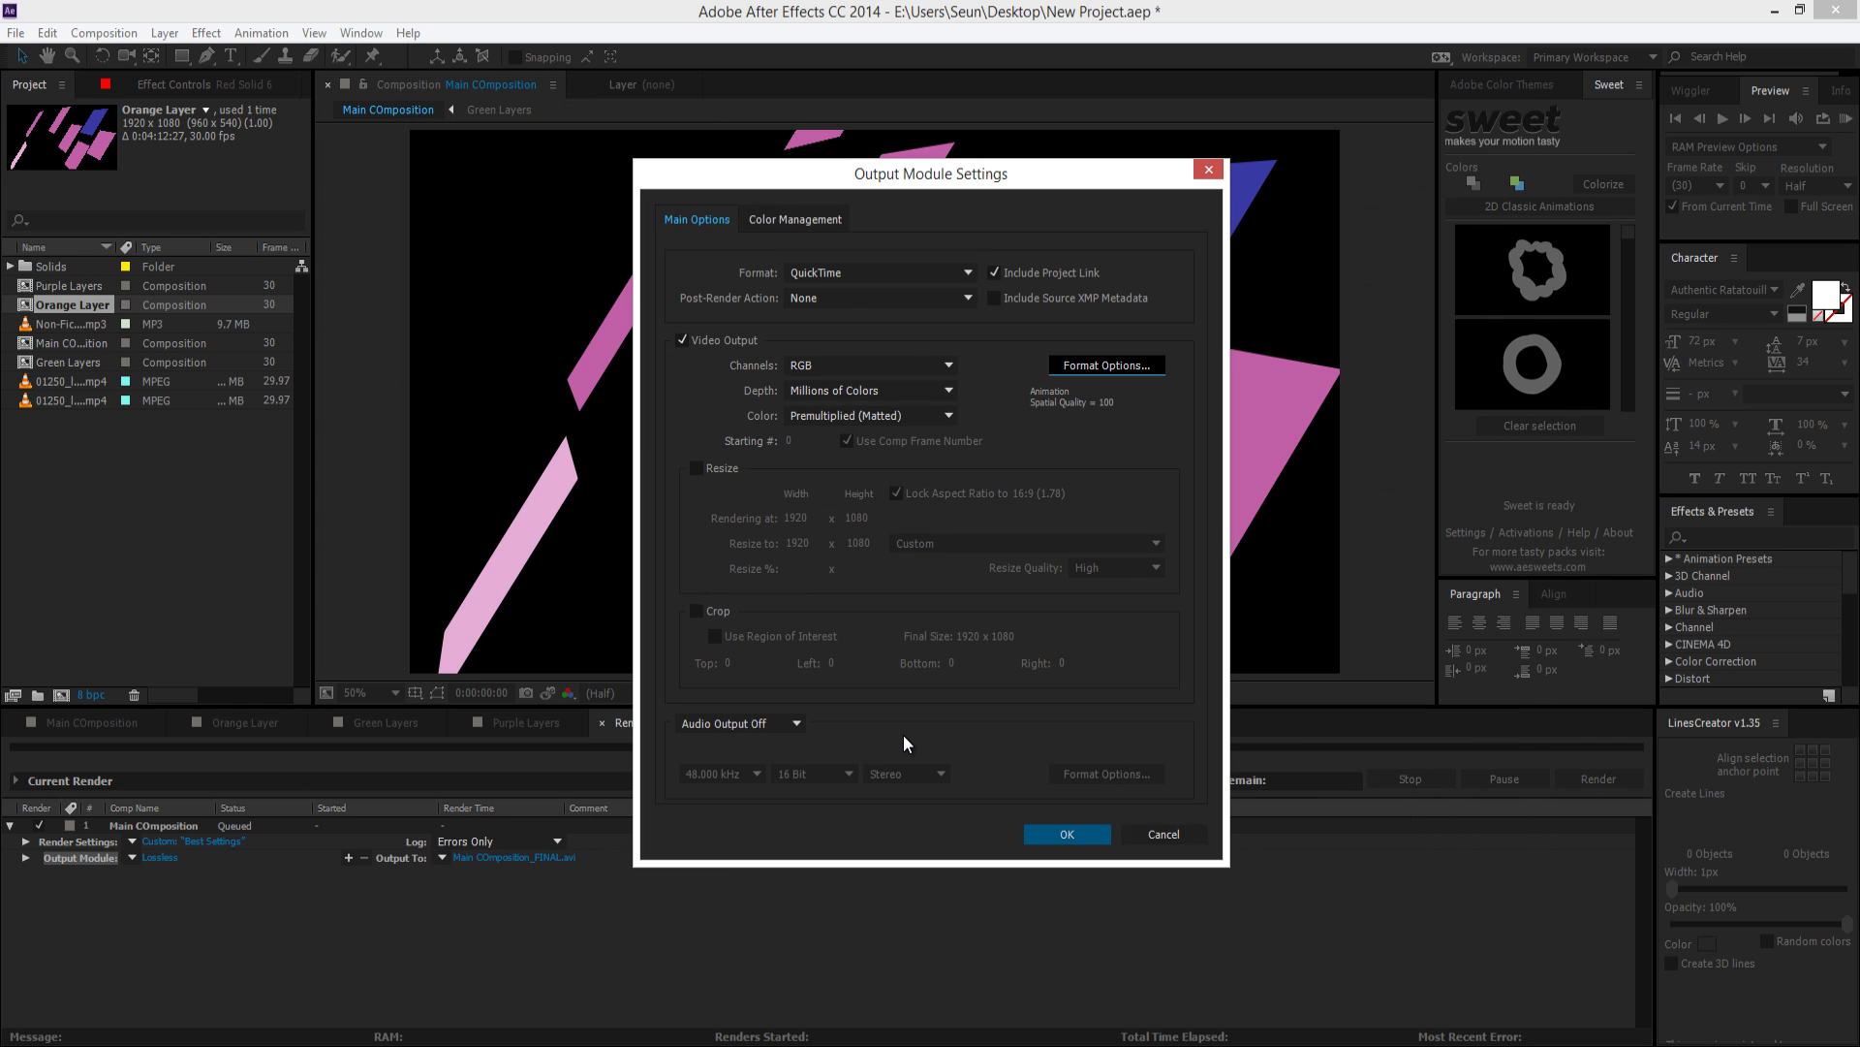
Set the output module's audio to Audio Output Auto and accept the QuickTime output settings
left_click(798, 724)
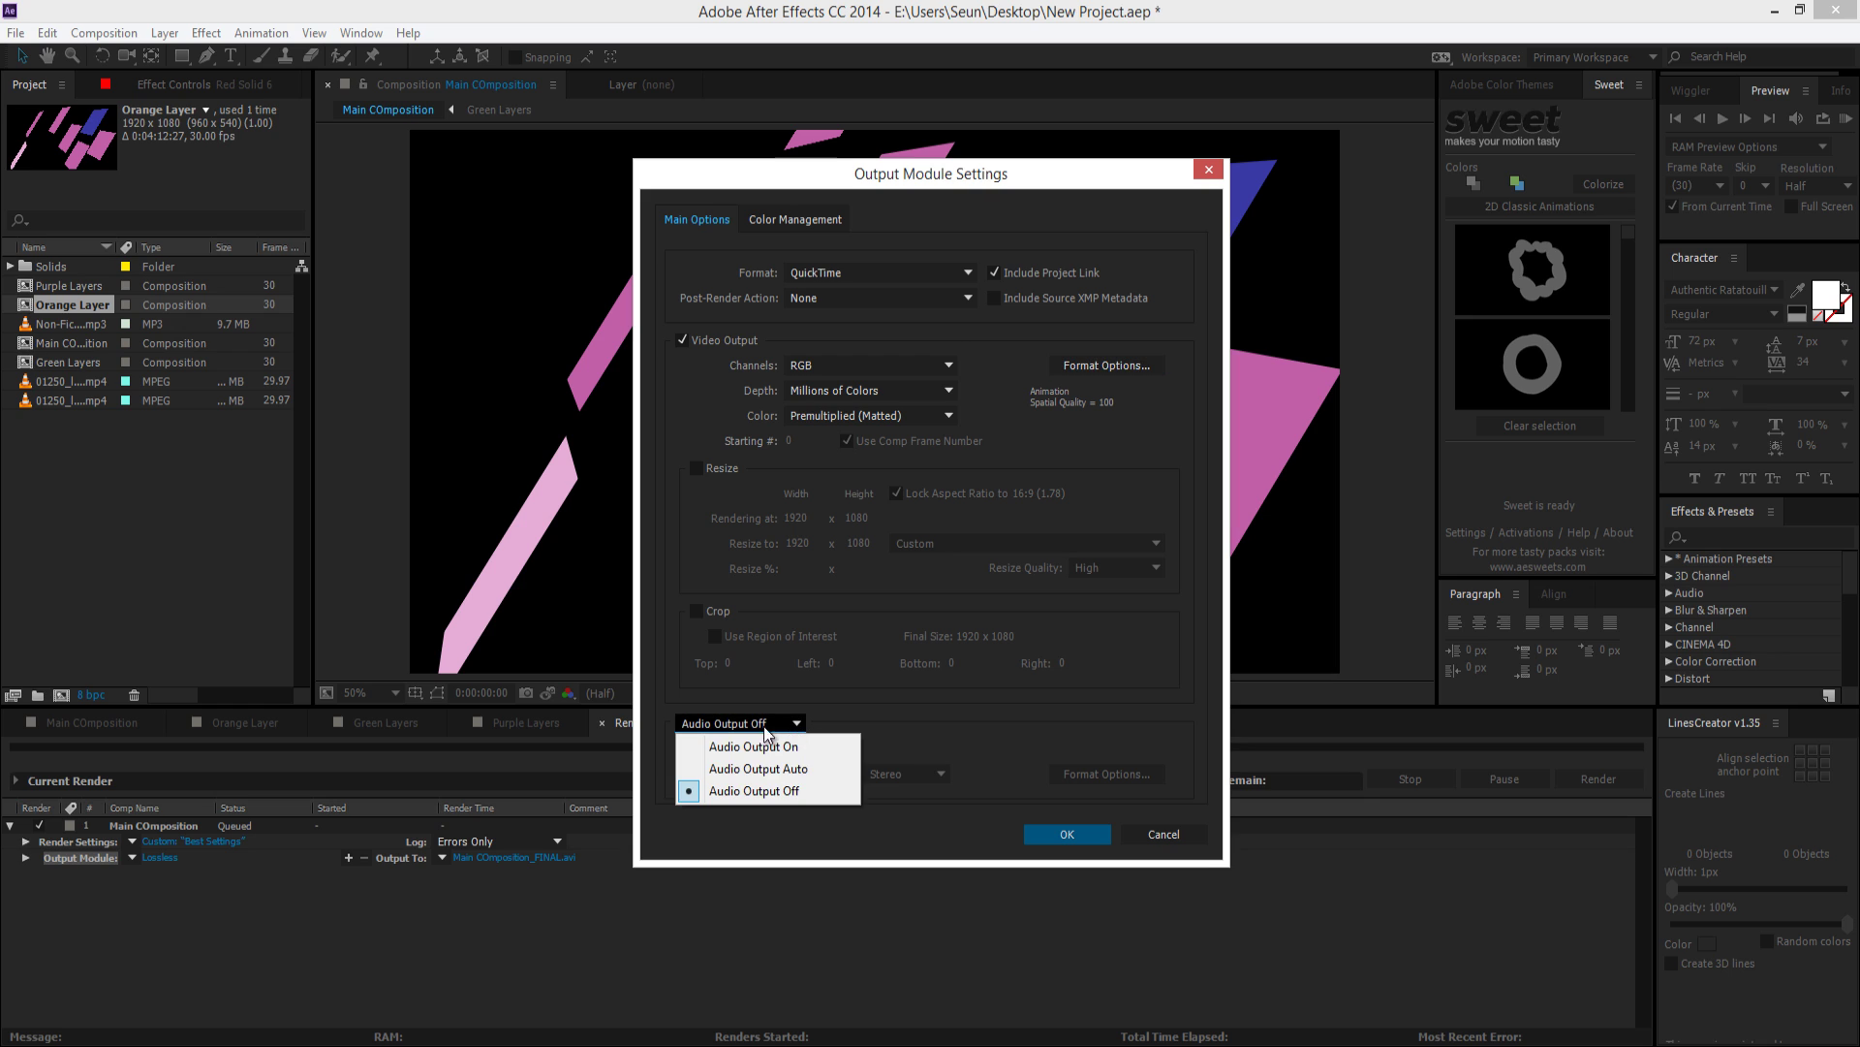
left_click(700, 769)
left_click(694, 725)
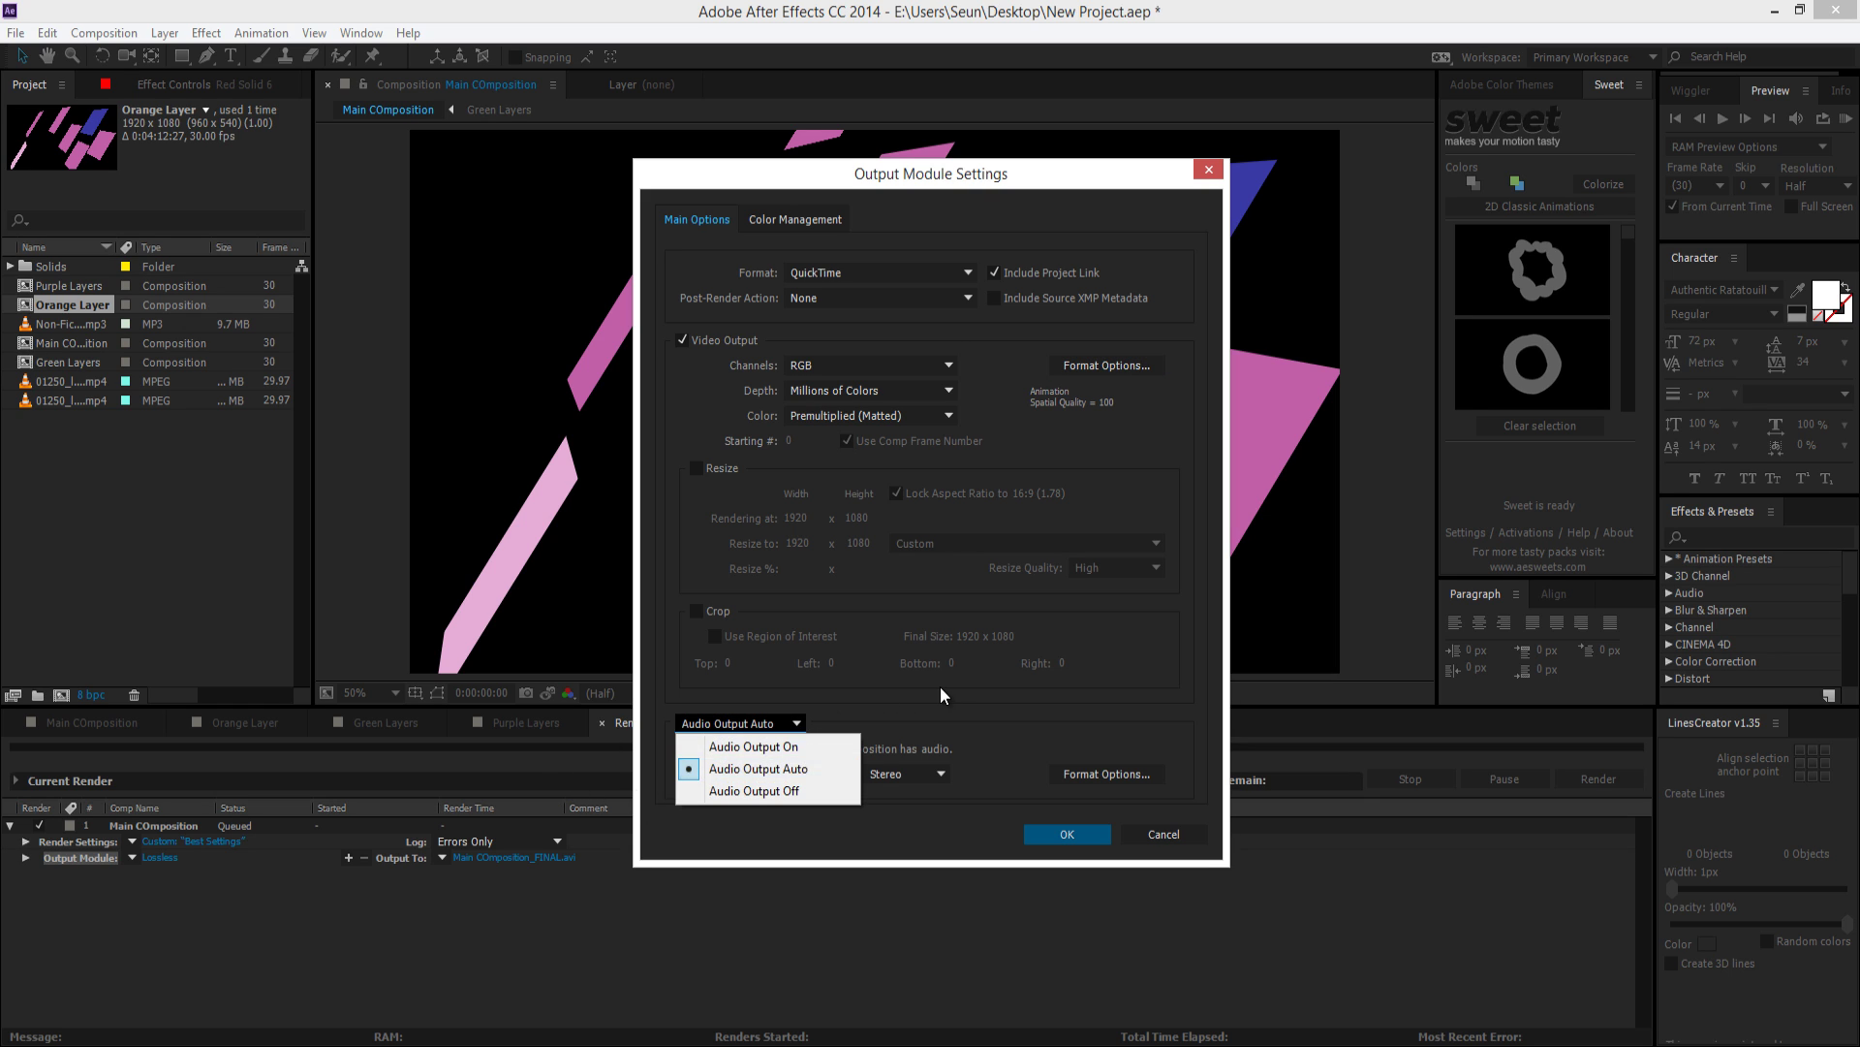
left_click(928, 729)
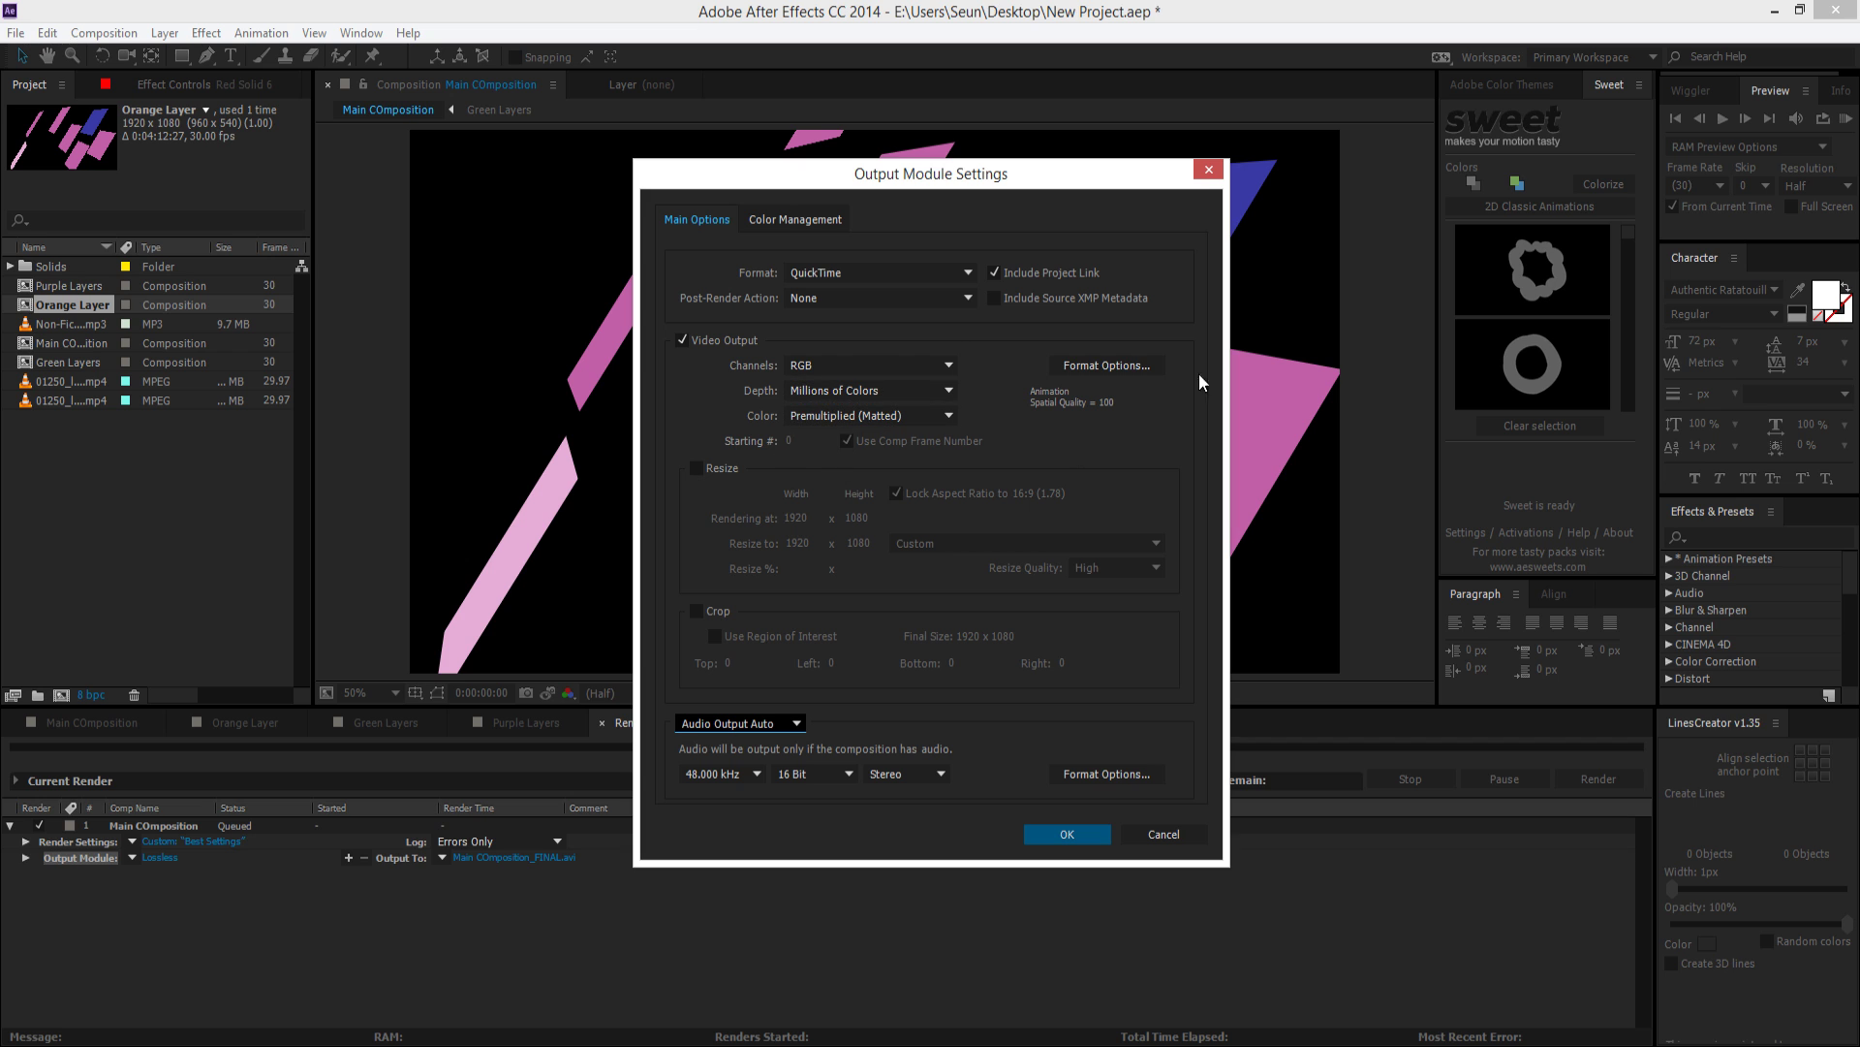
left_click(1095, 845)
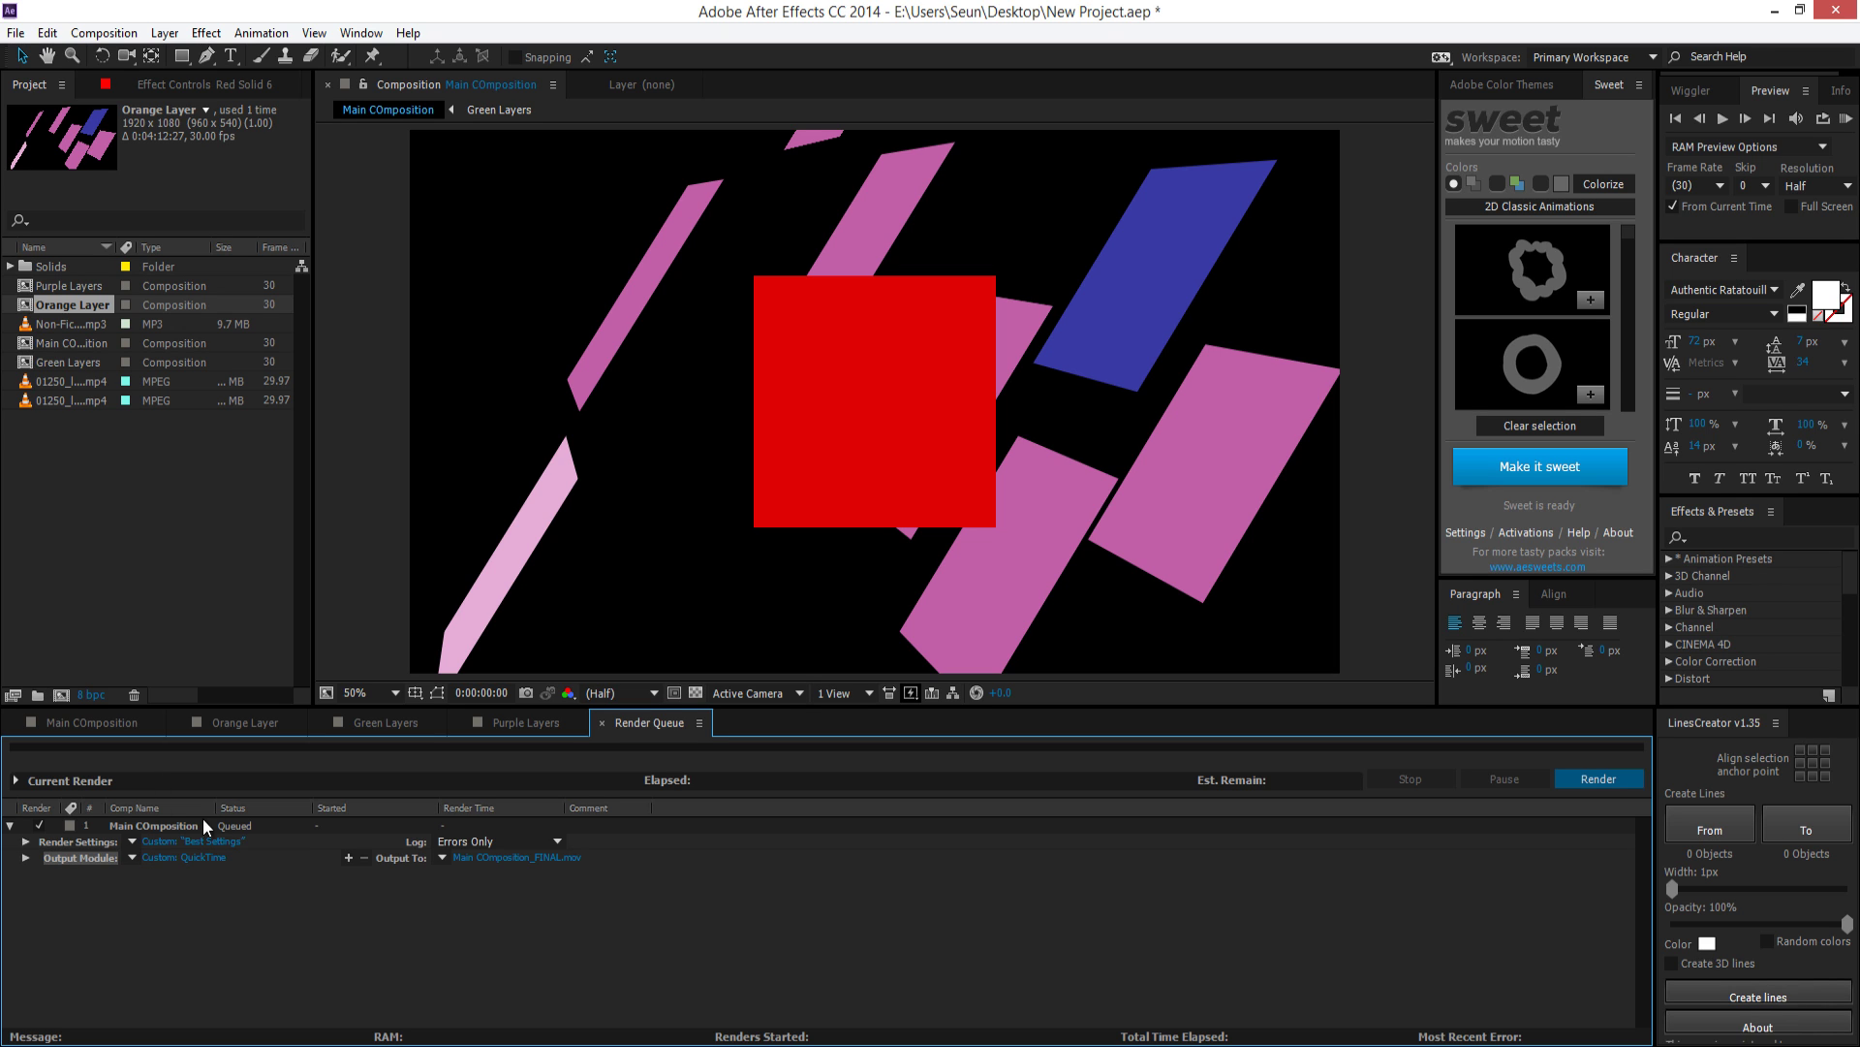
Duplicate the queued Main COmposition render several times and look through the copies in the render queue
left_click(157, 826)
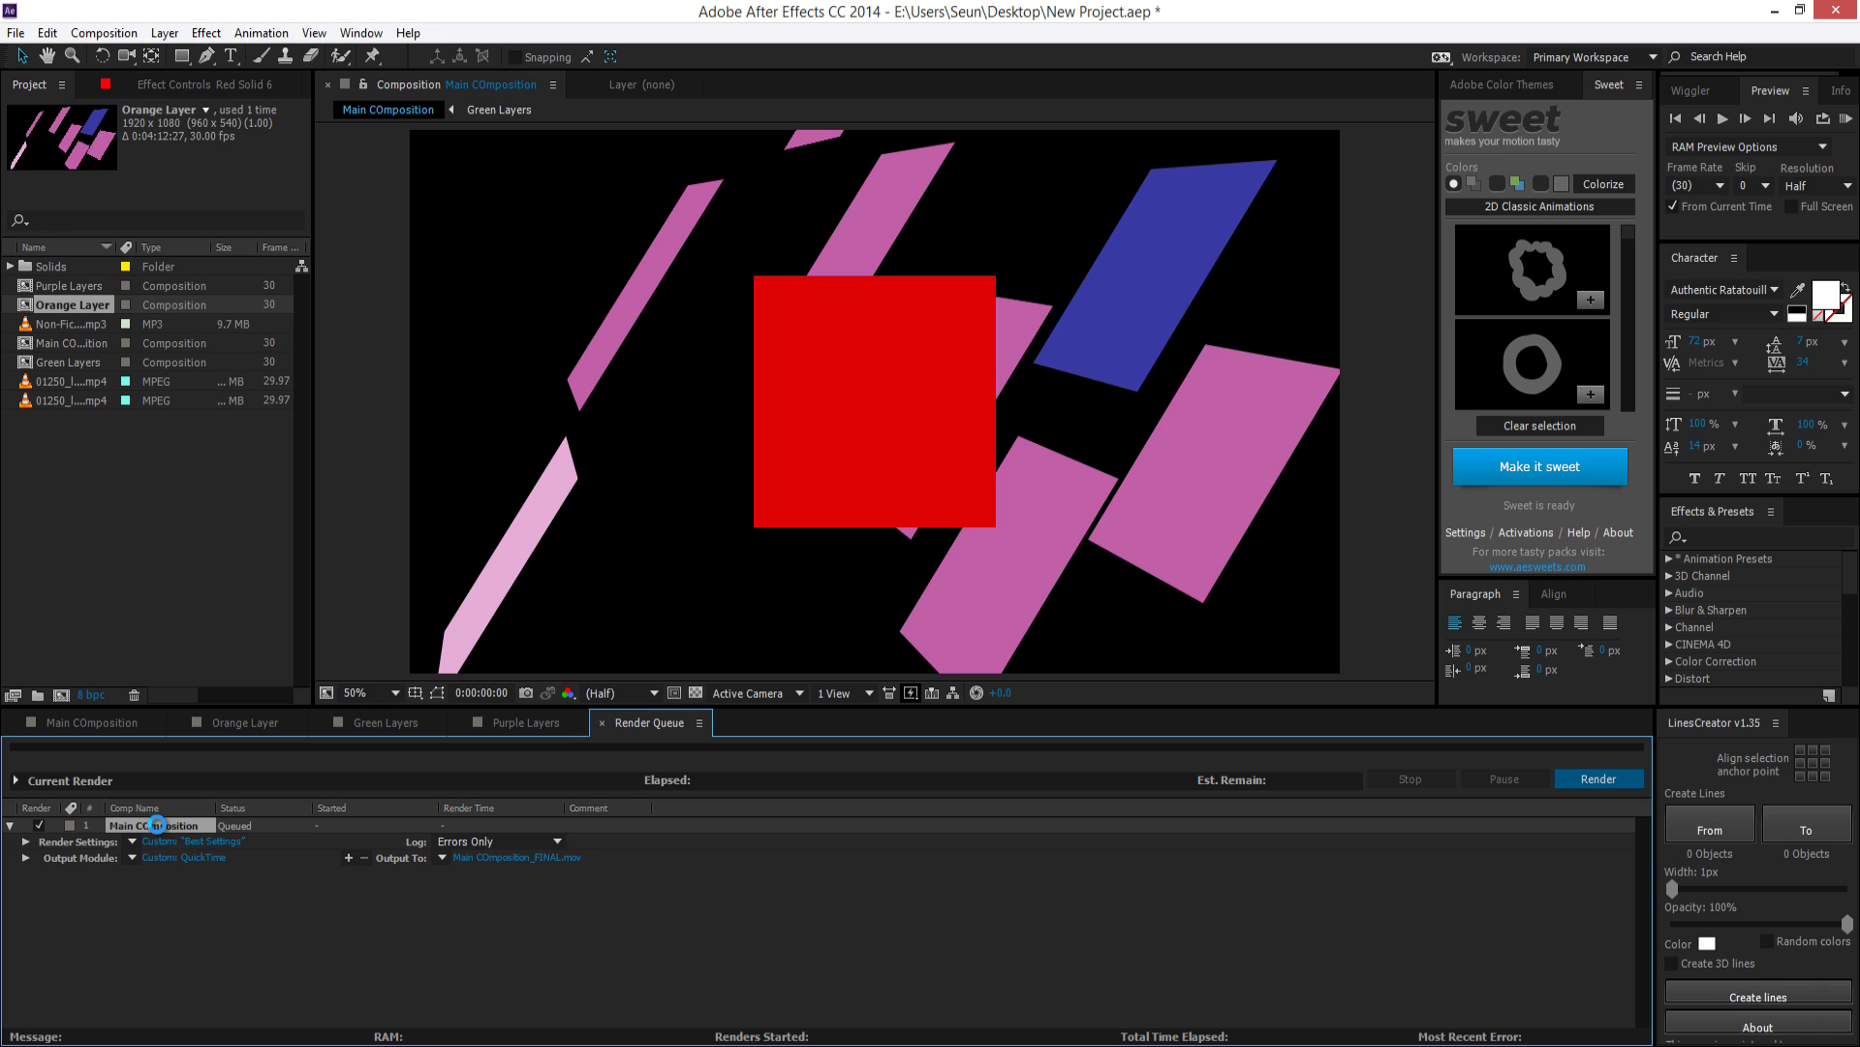
key("ctrl+d")
key("ctrl+d")
key("ctrl+d")
key("ctrl+d")
scroll(291, 862, "down", 3)
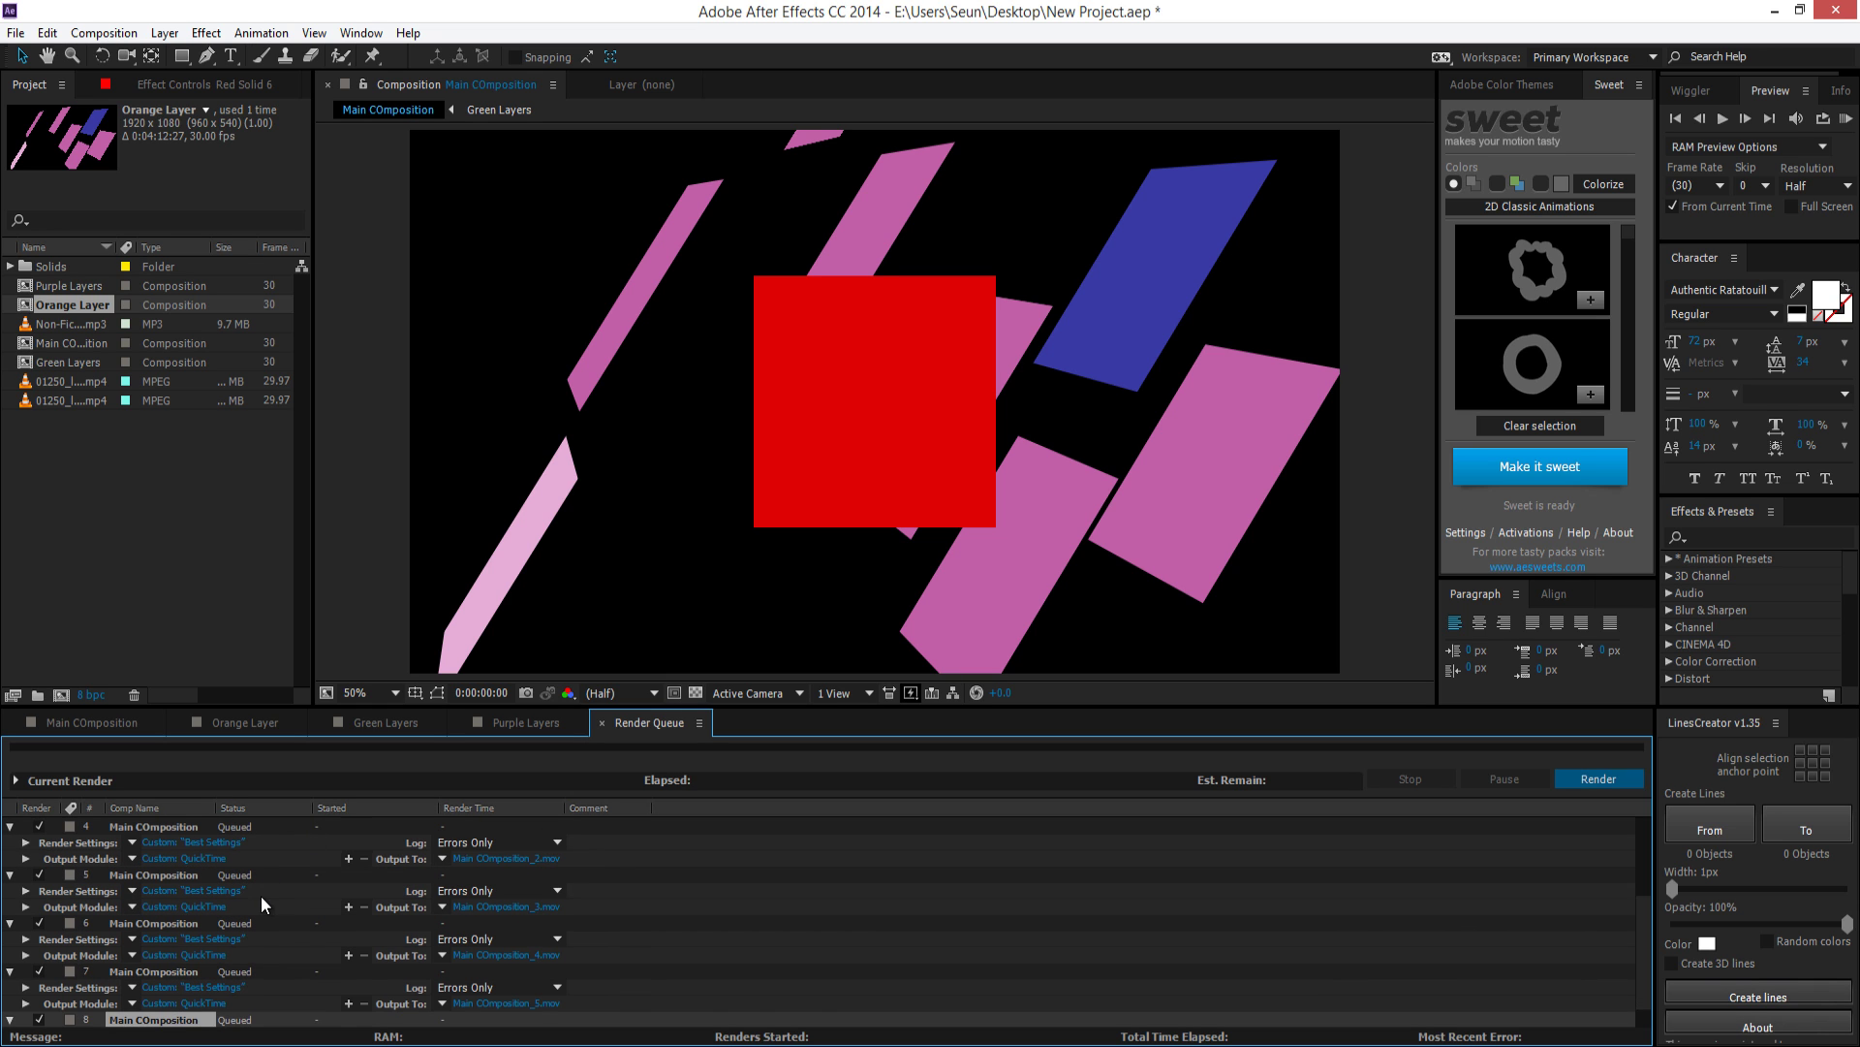
Check the Orange Layer composition, return to the render queue and delete all queued renders
left_click(114, 727)
left_click(239, 721)
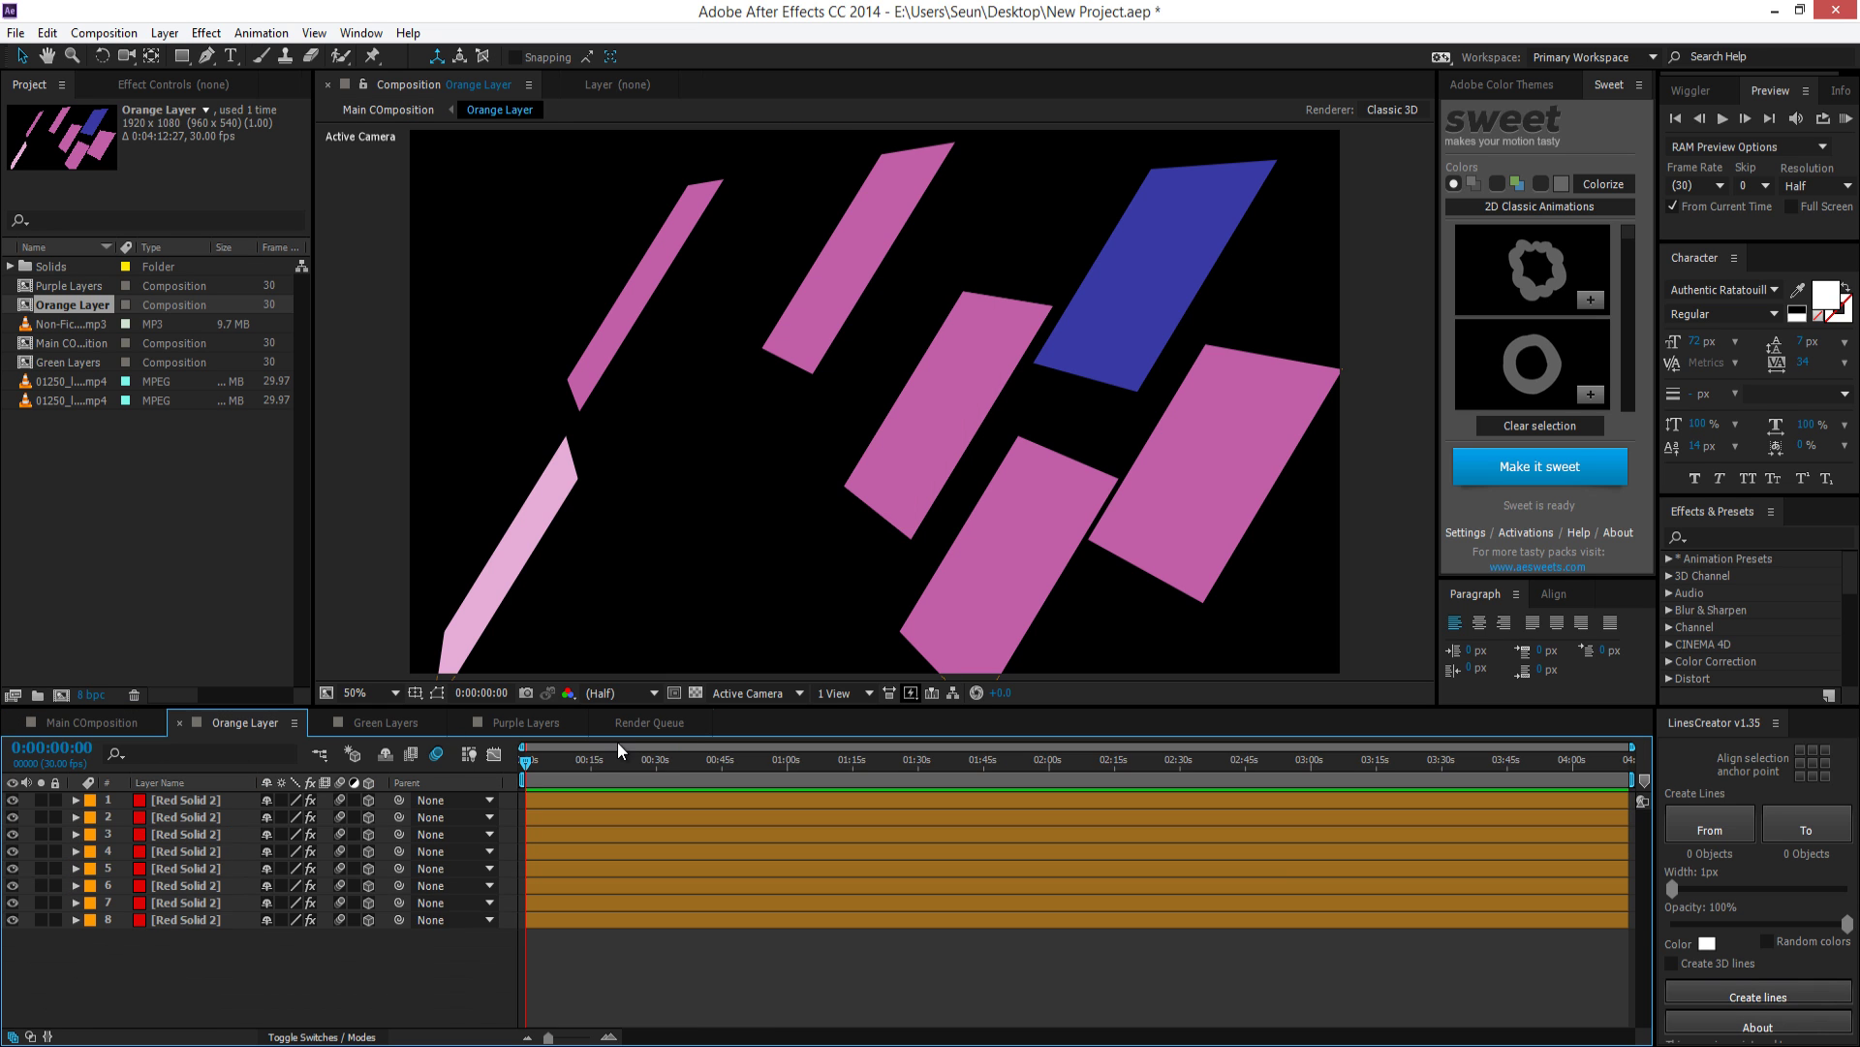
left_click(635, 723)
left_click(145, 875)
key("ctrl+a")
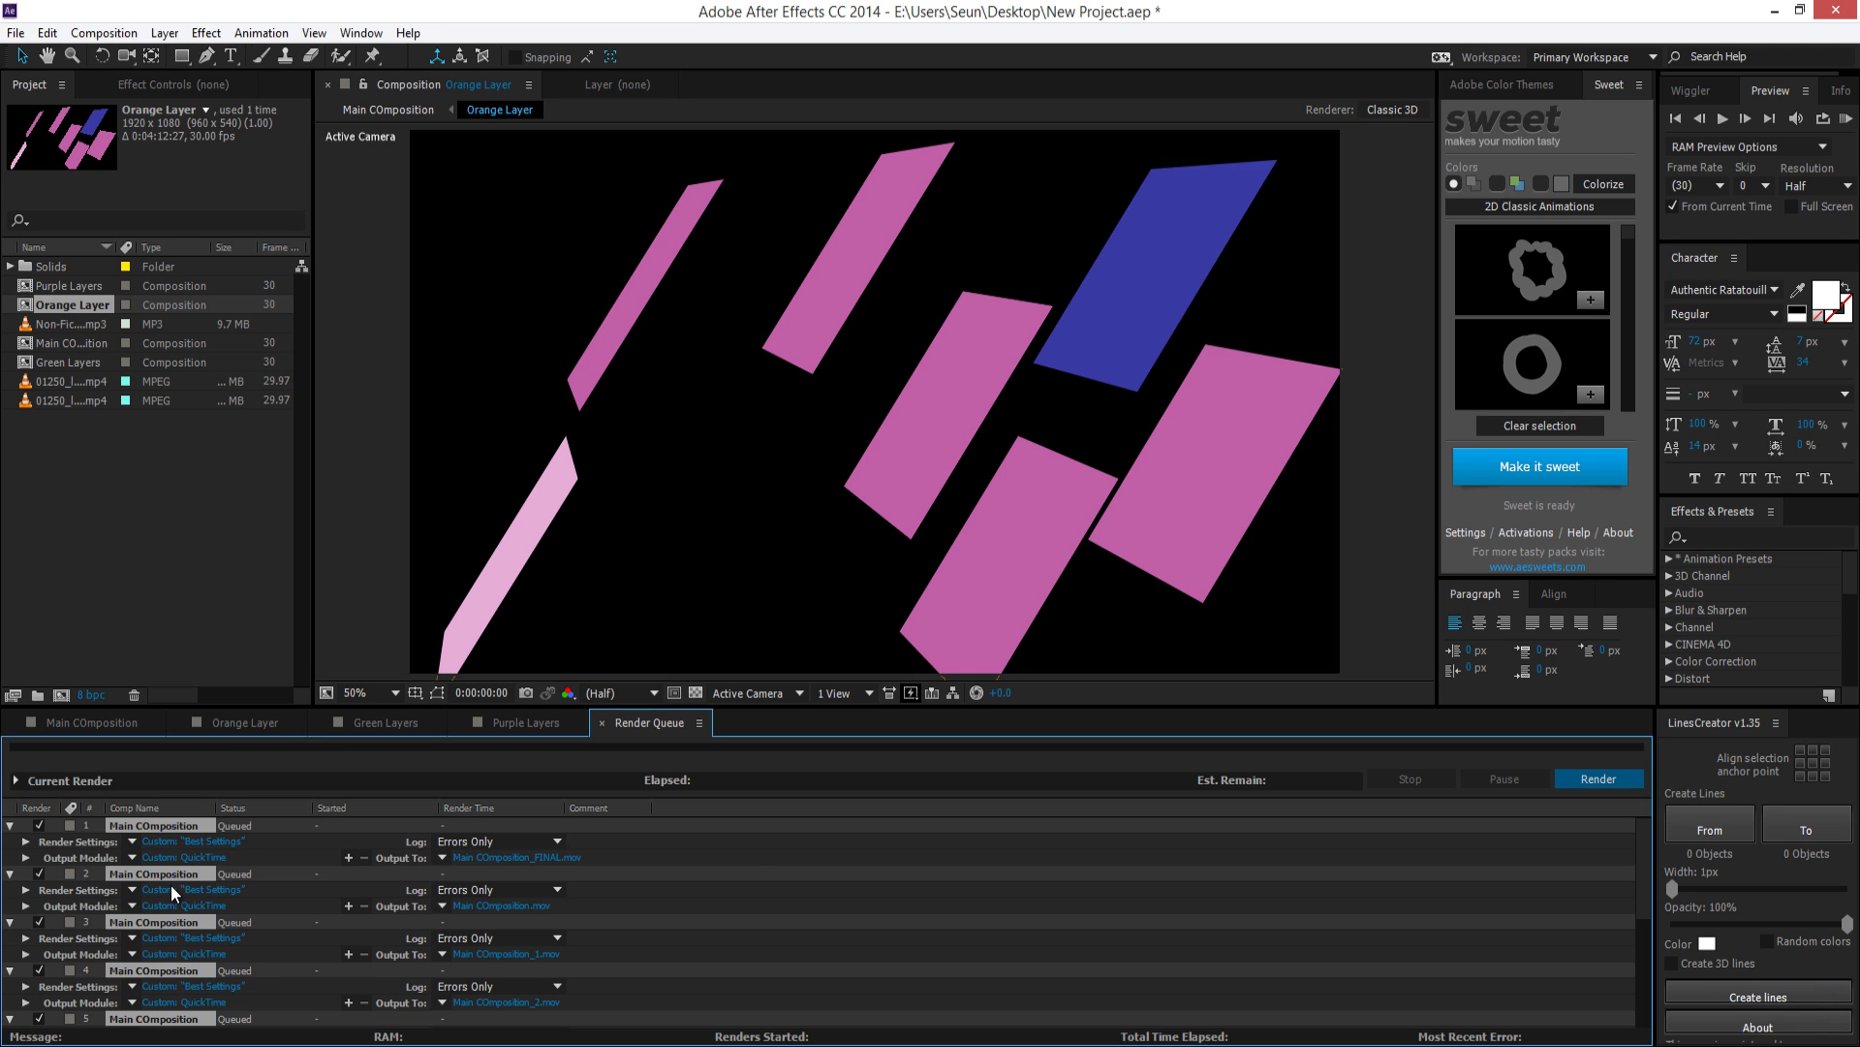
key("Delete")
Add the Orange Layer and Green Layers compositions to the render queue
left_click(245, 721)
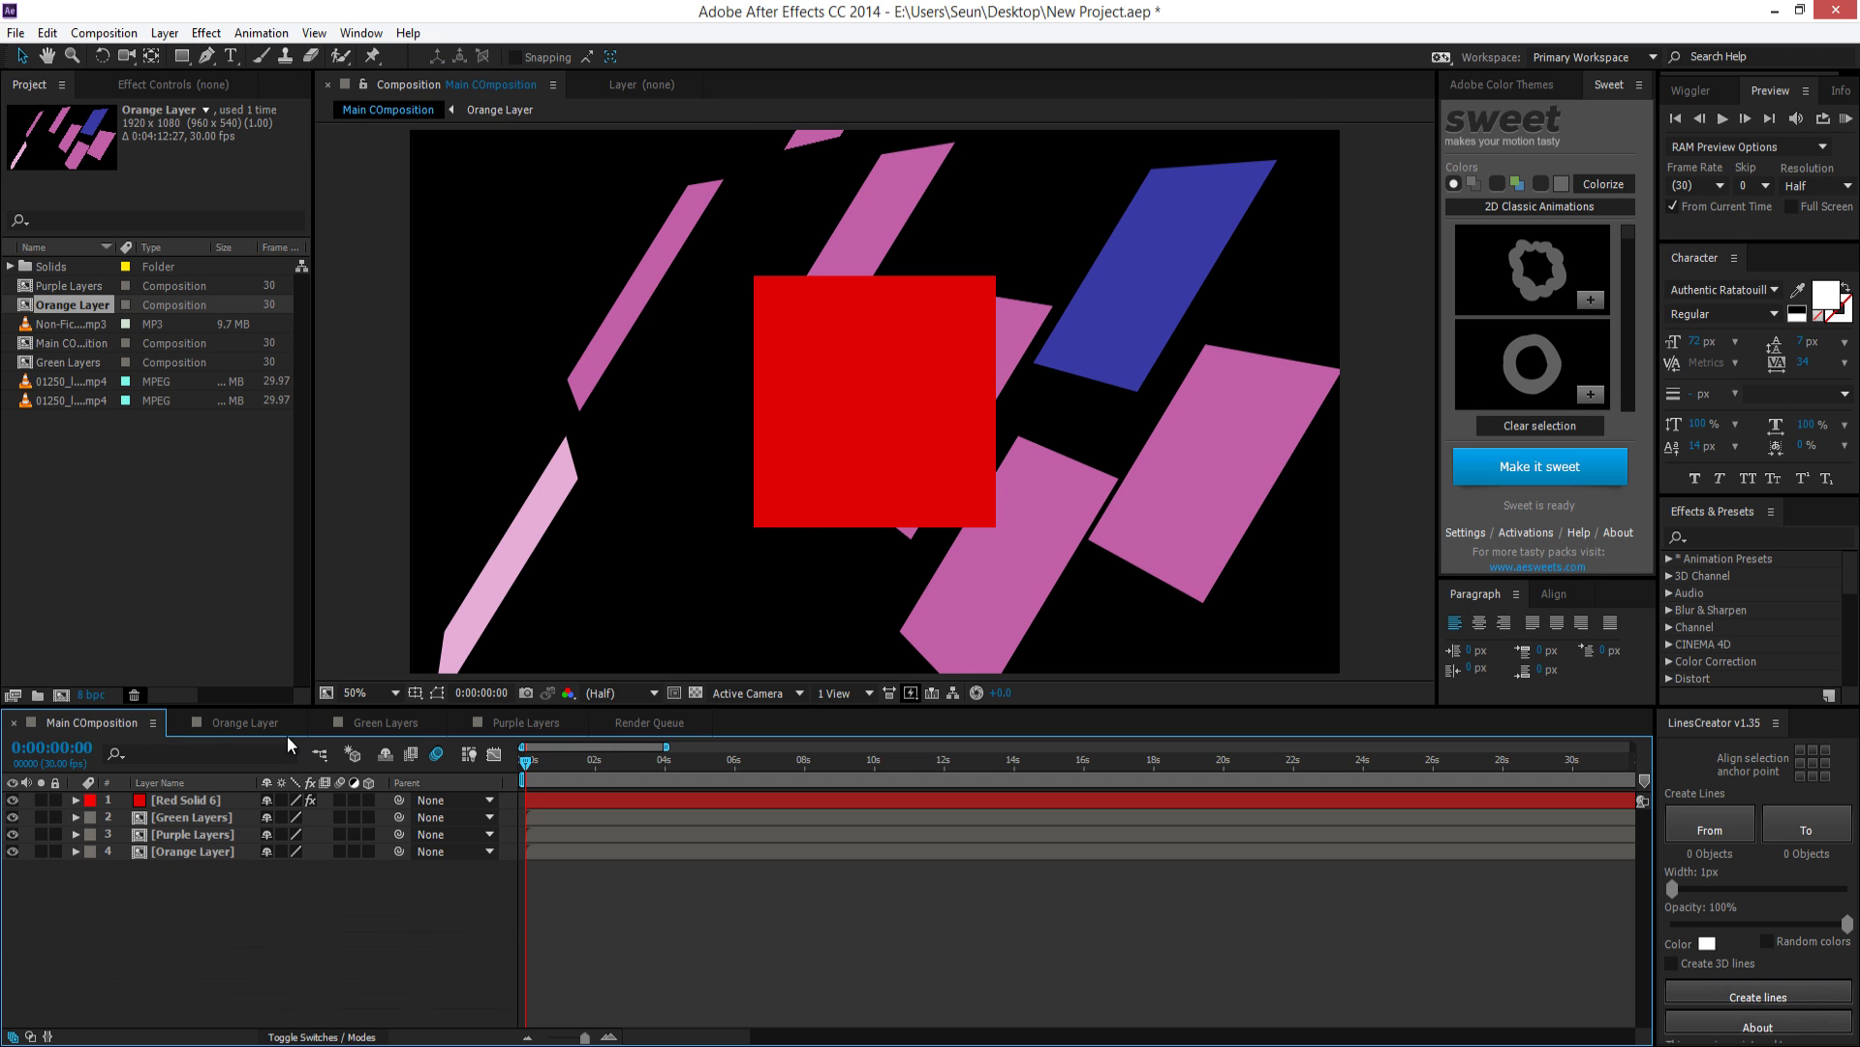
left_click(100, 37)
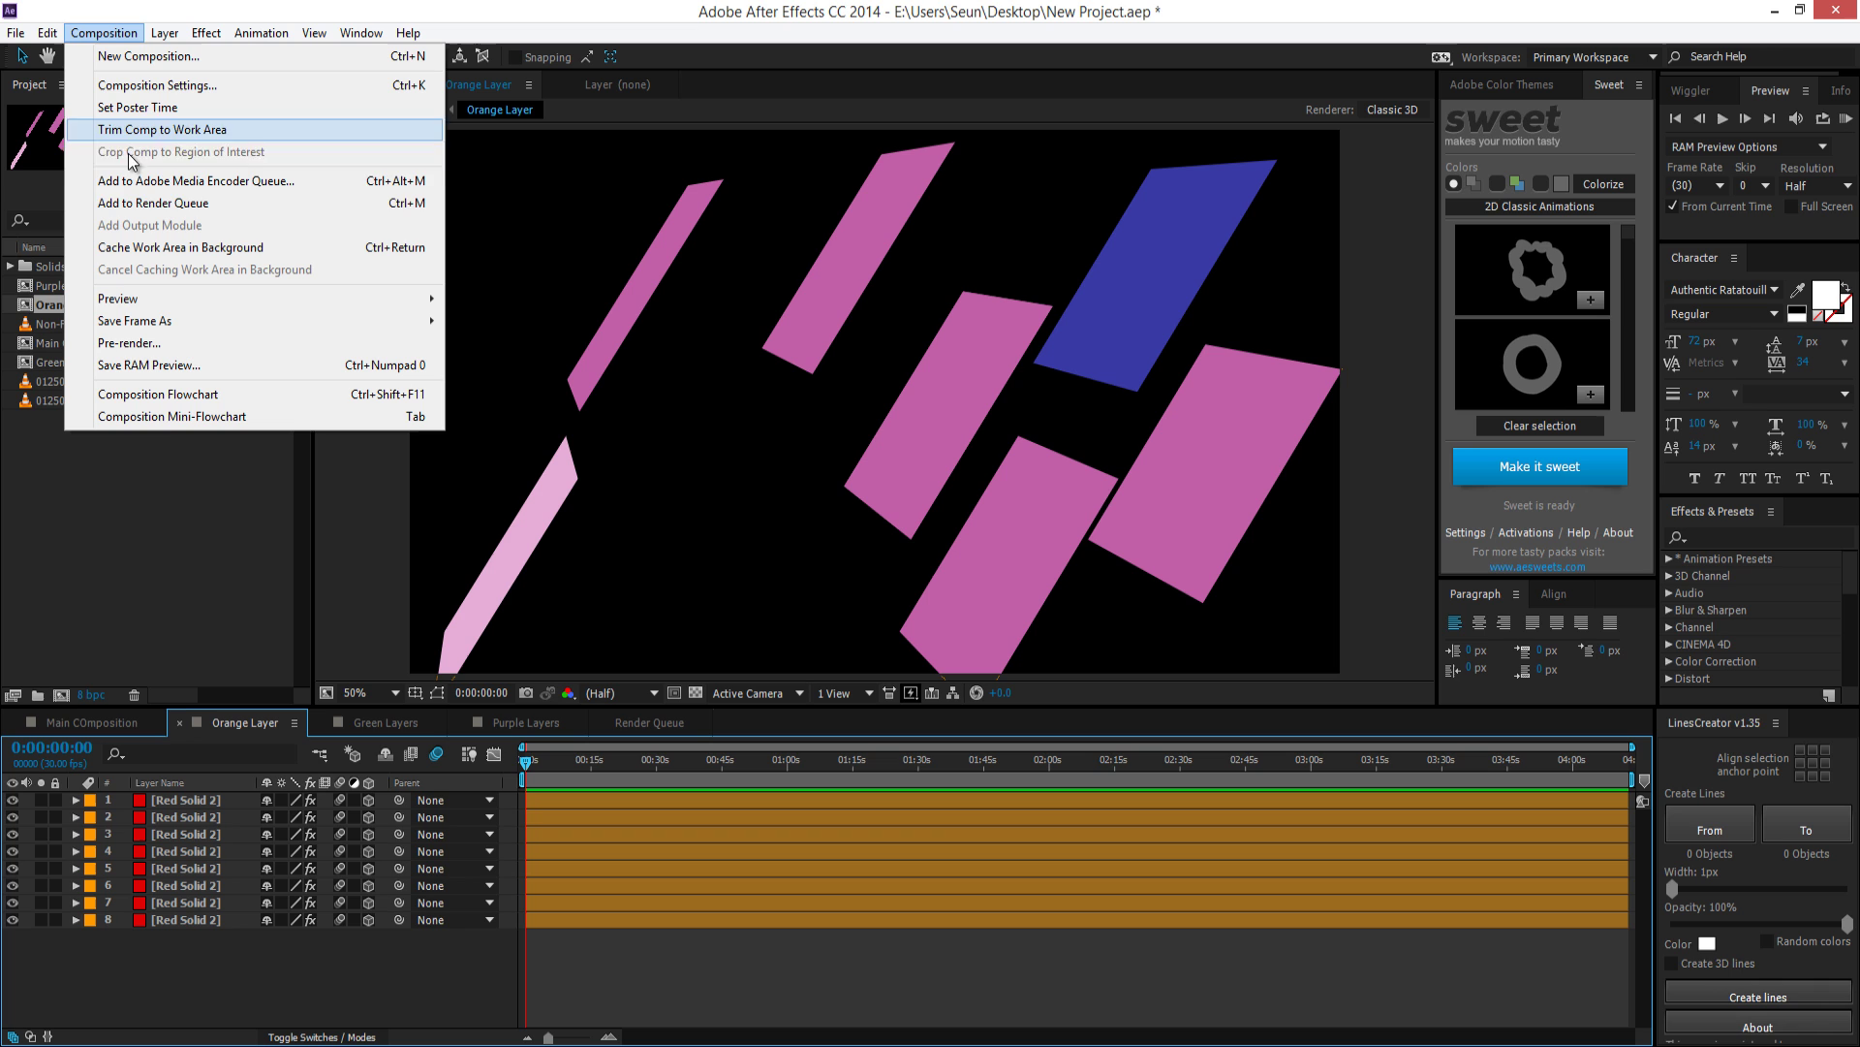
left_click(143, 205)
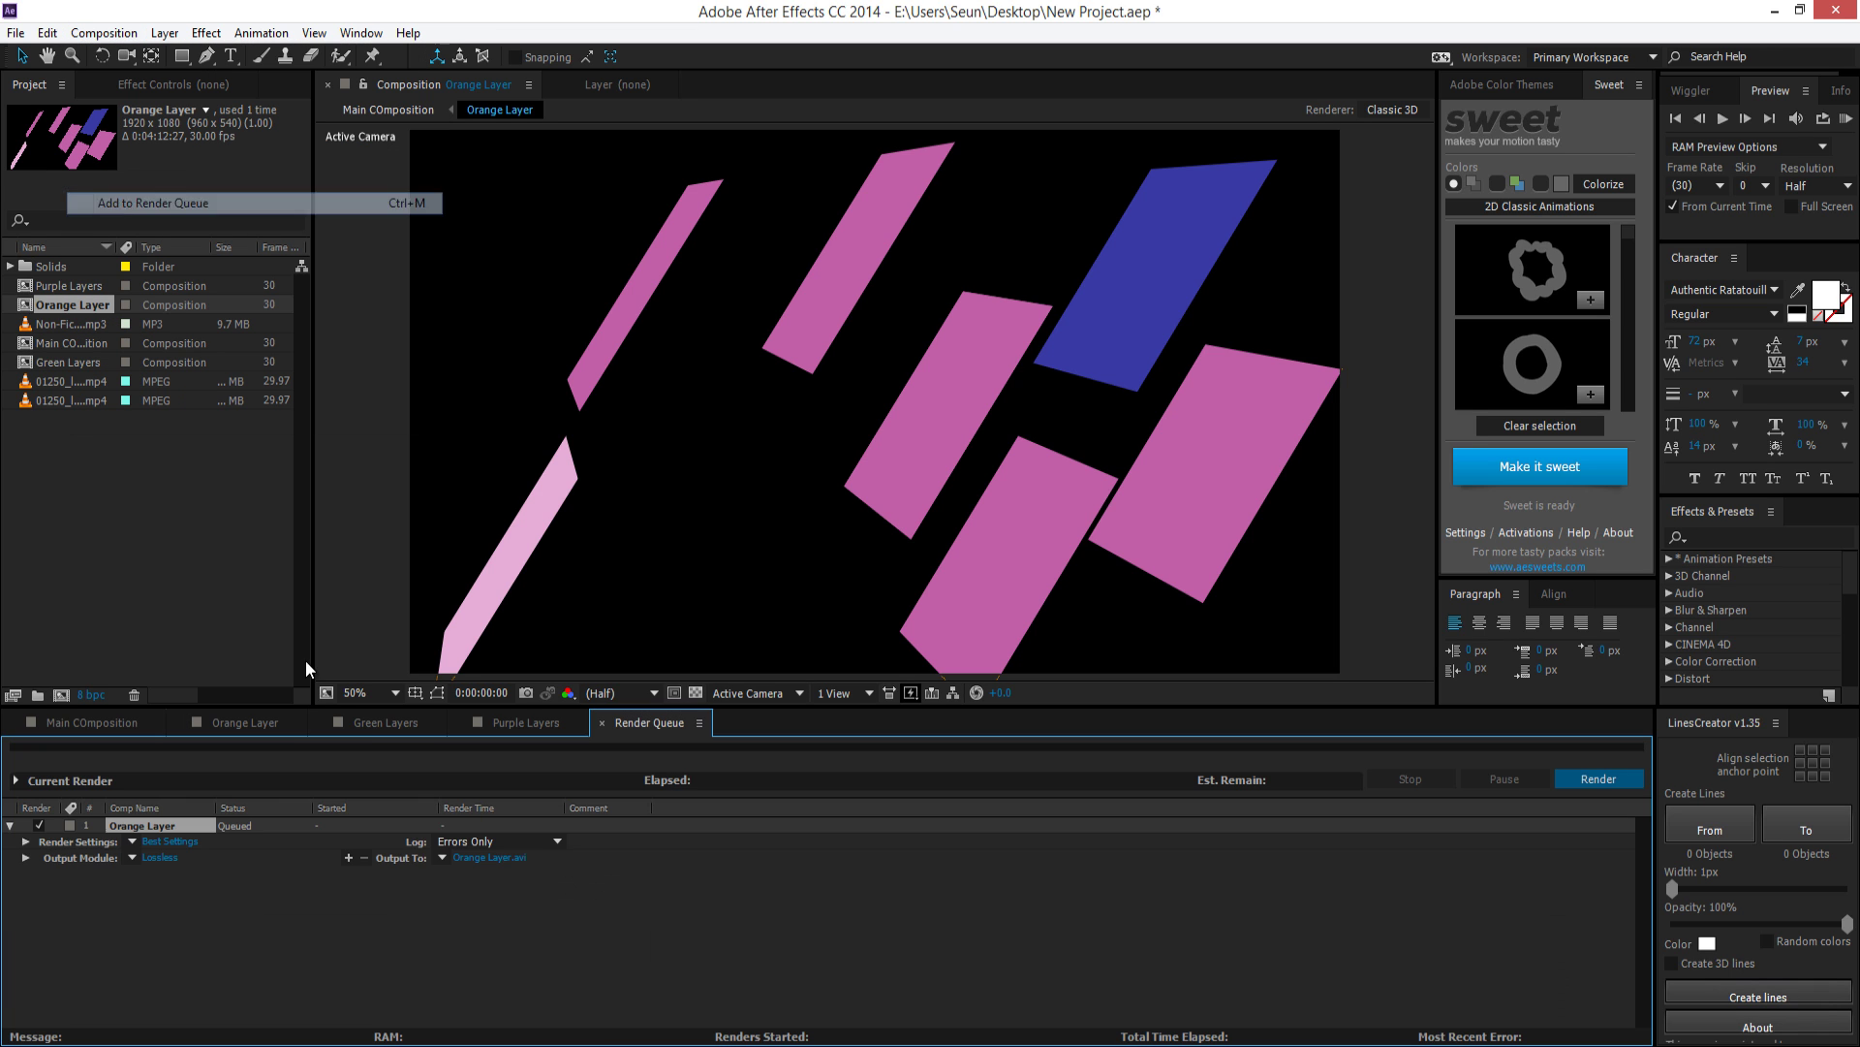
left_click(366, 723)
left_click(106, 39)
left_click(143, 204)
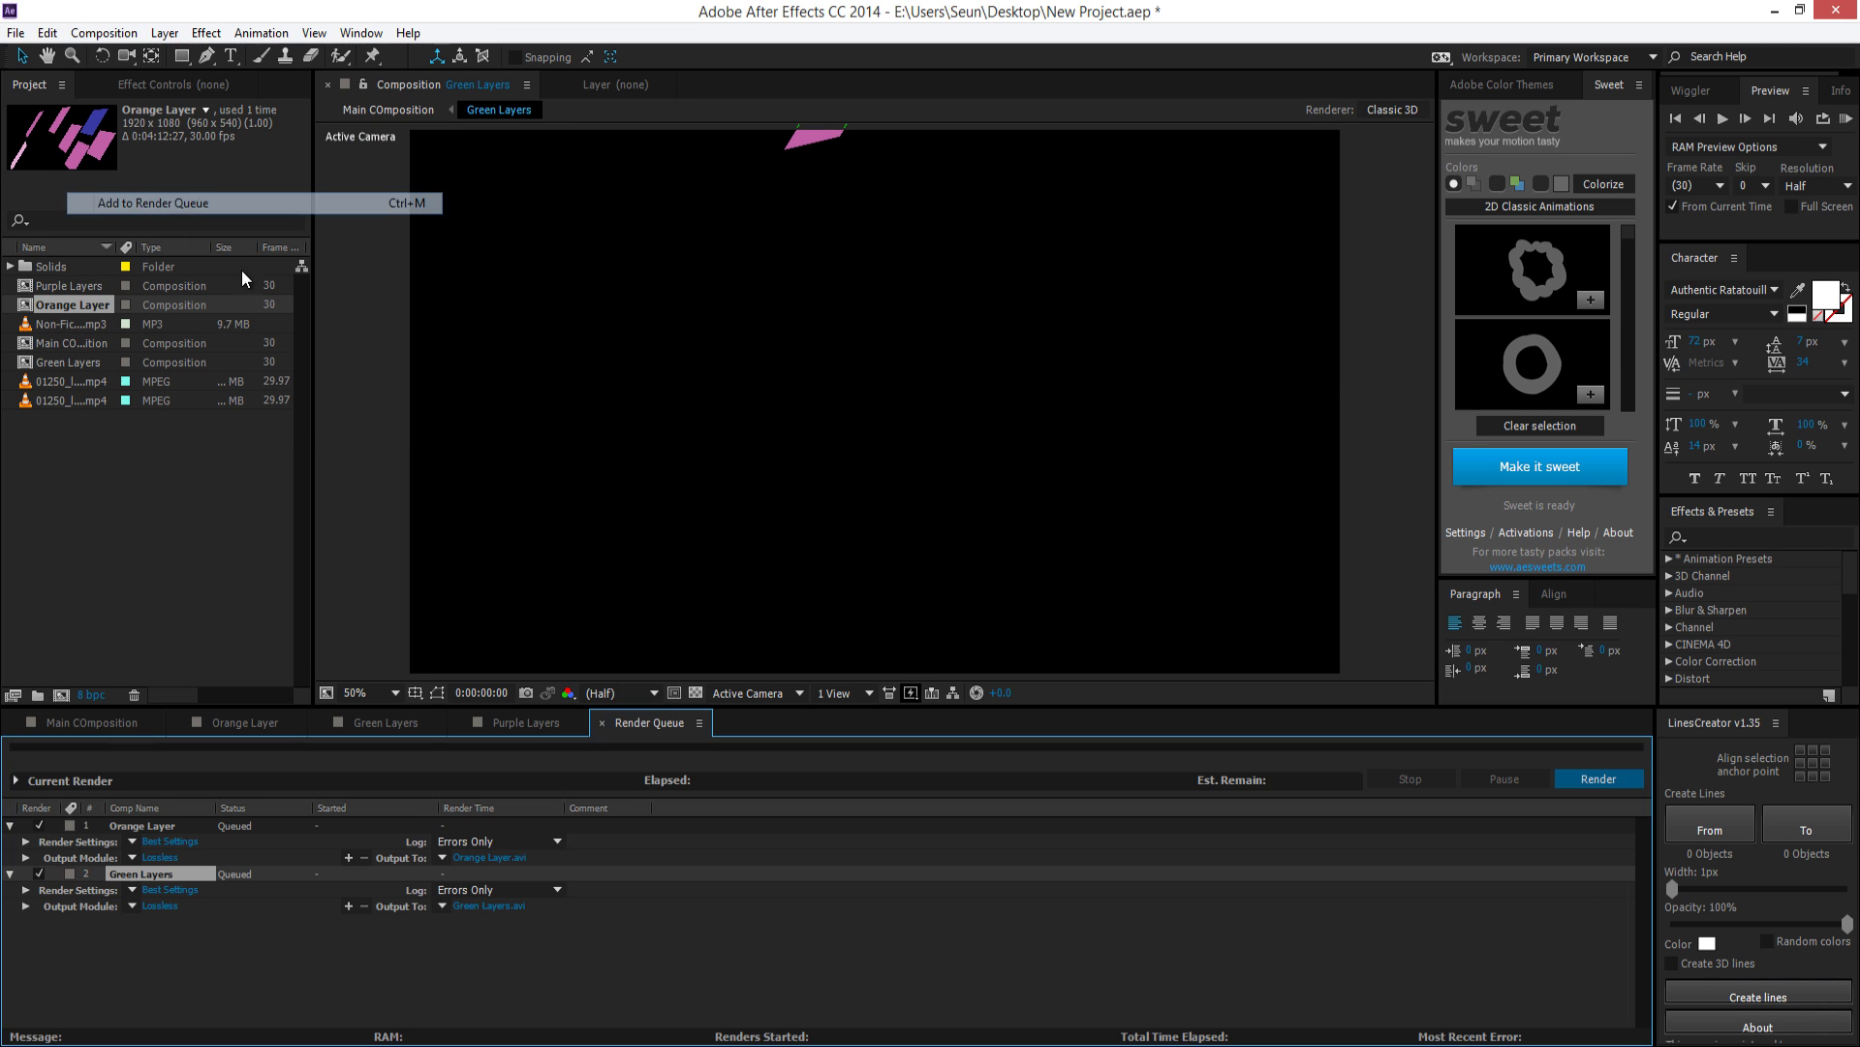
Add the Purple Layers composition and Main COmposition to the render queue
left_click(527, 723)
left_click(107, 33)
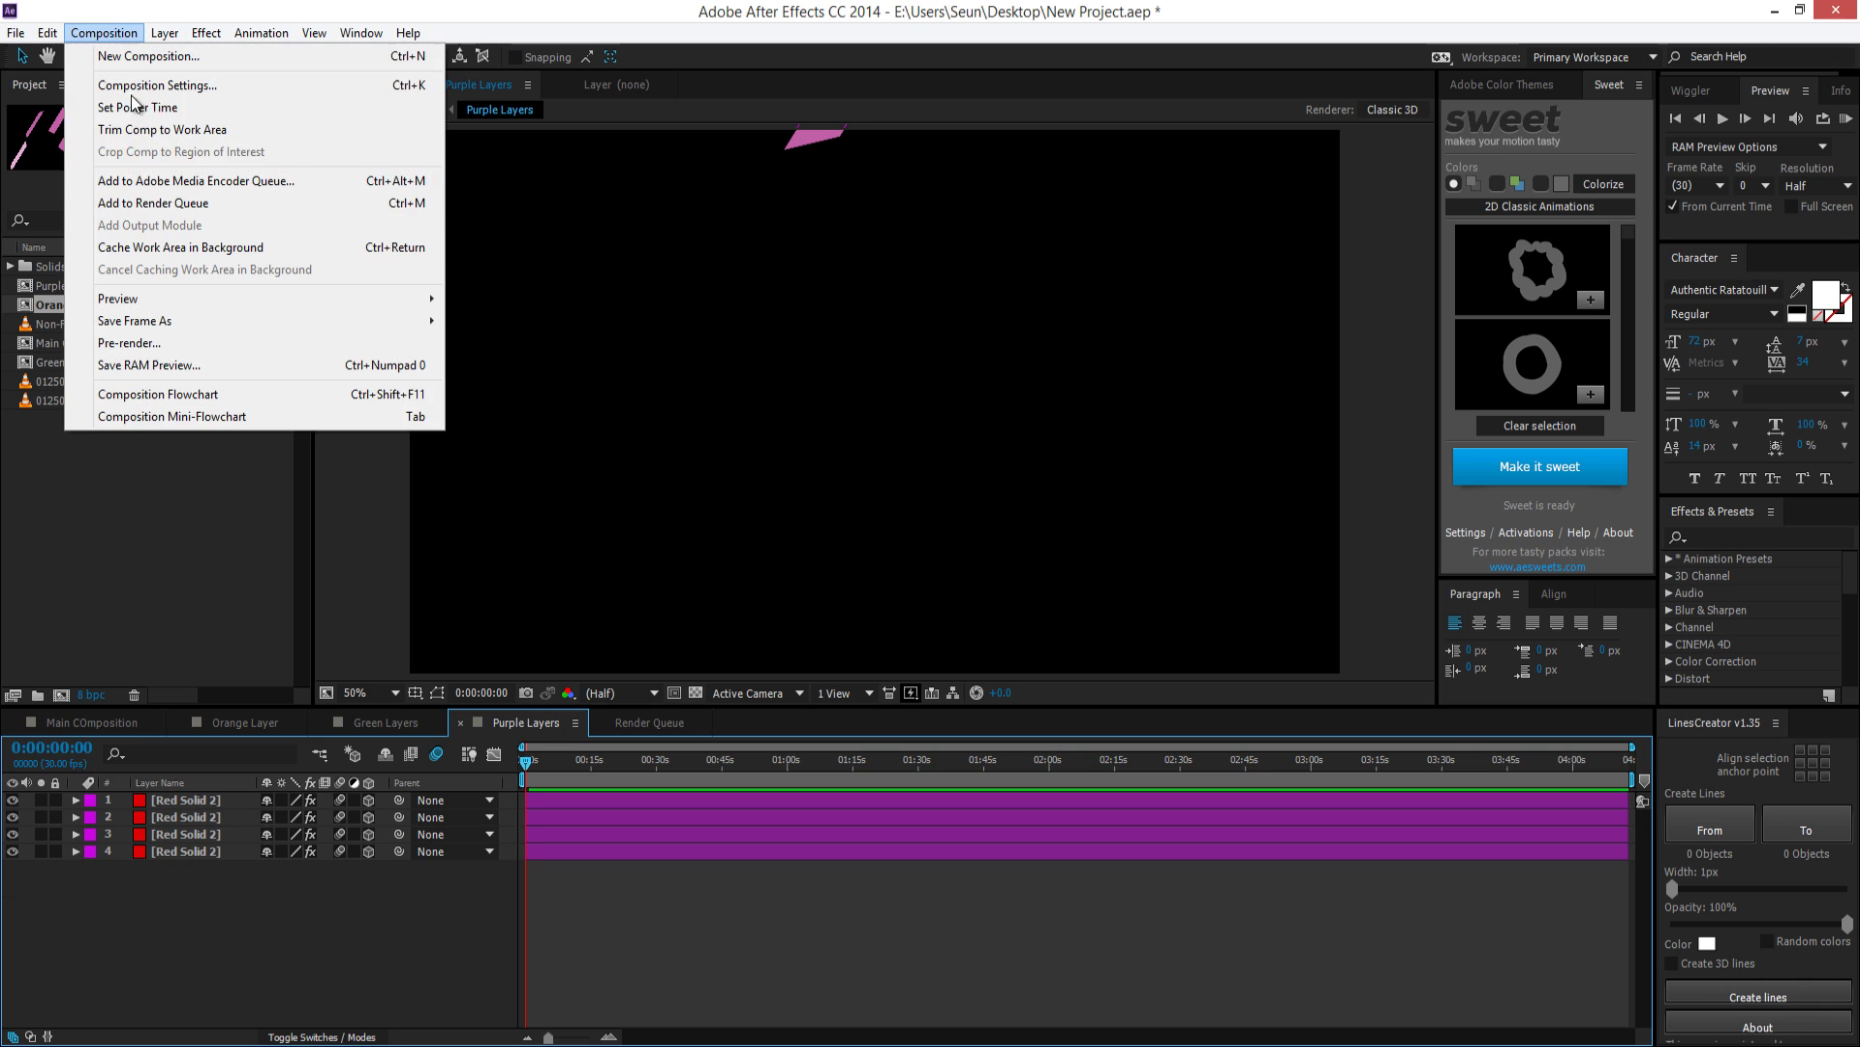
left_click(144, 206)
left_click(62, 729)
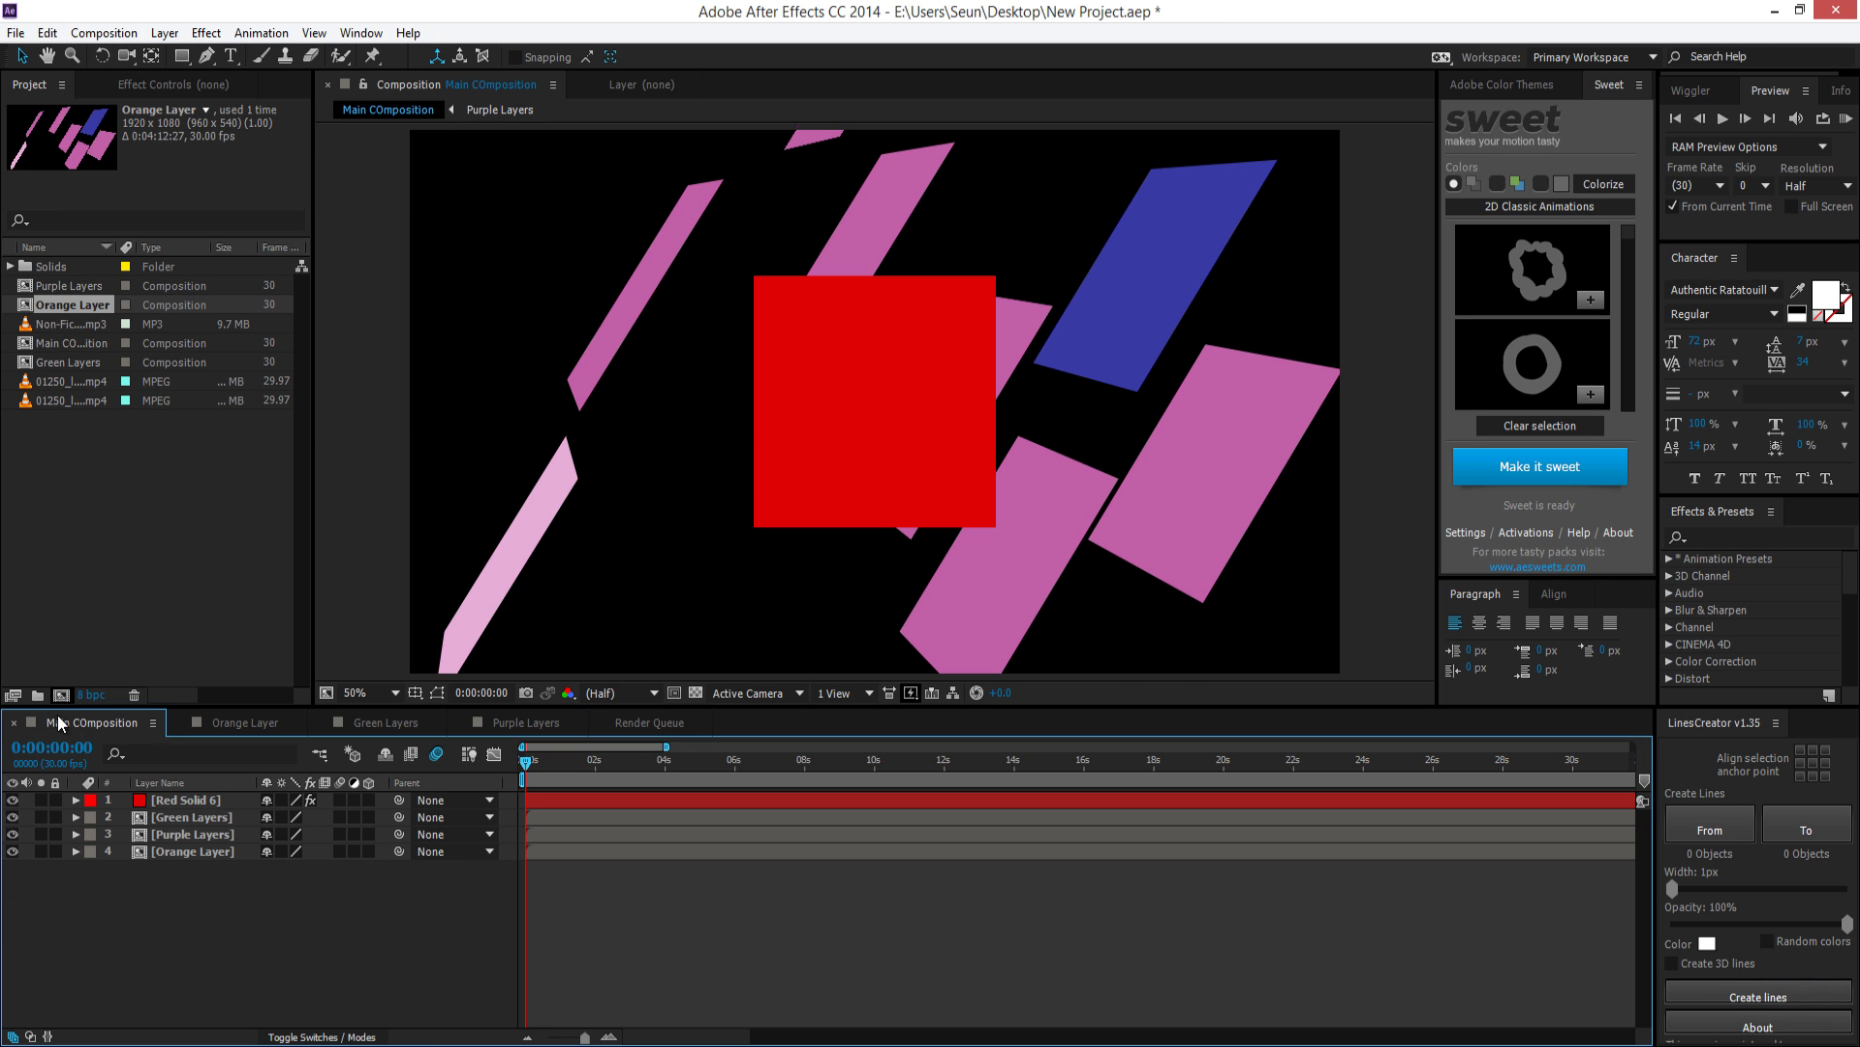
left_click(107, 33)
left_click(143, 202)
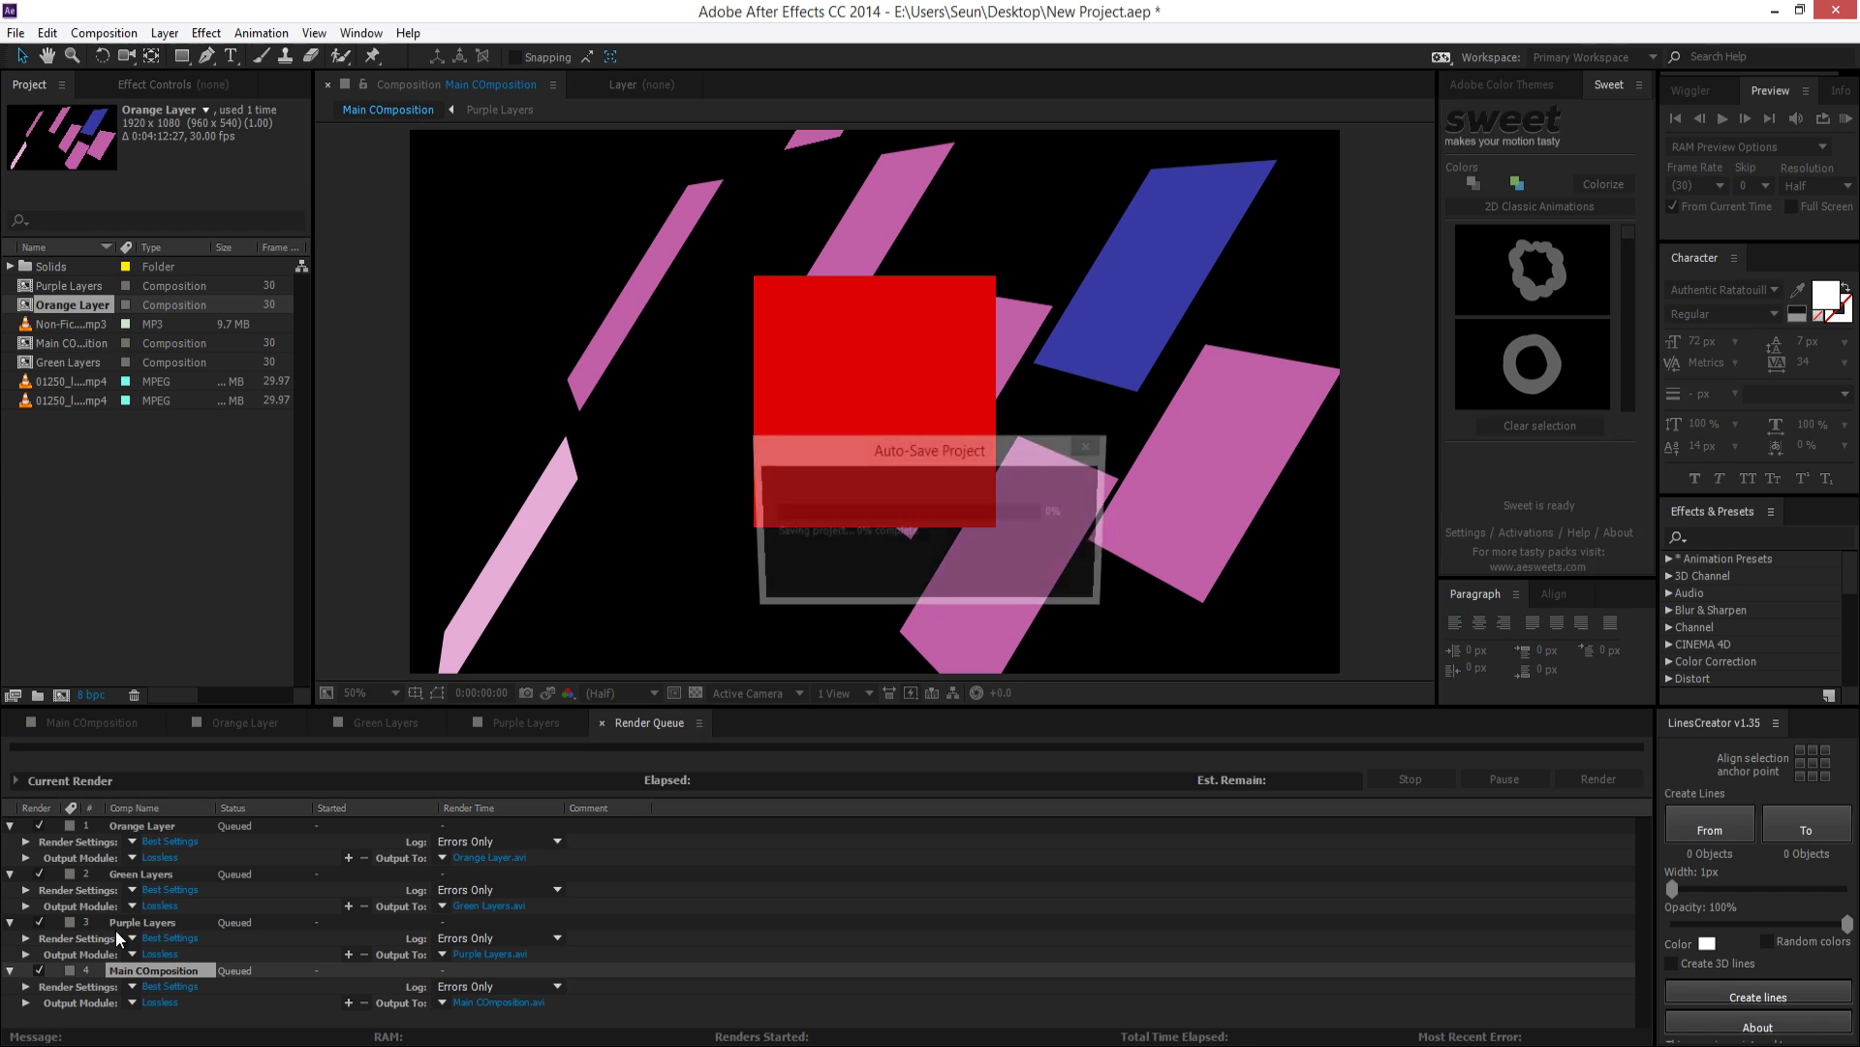
Start a new output module template from the queued Orange Layer render and set its format to QuickTime
left_click(133, 857)
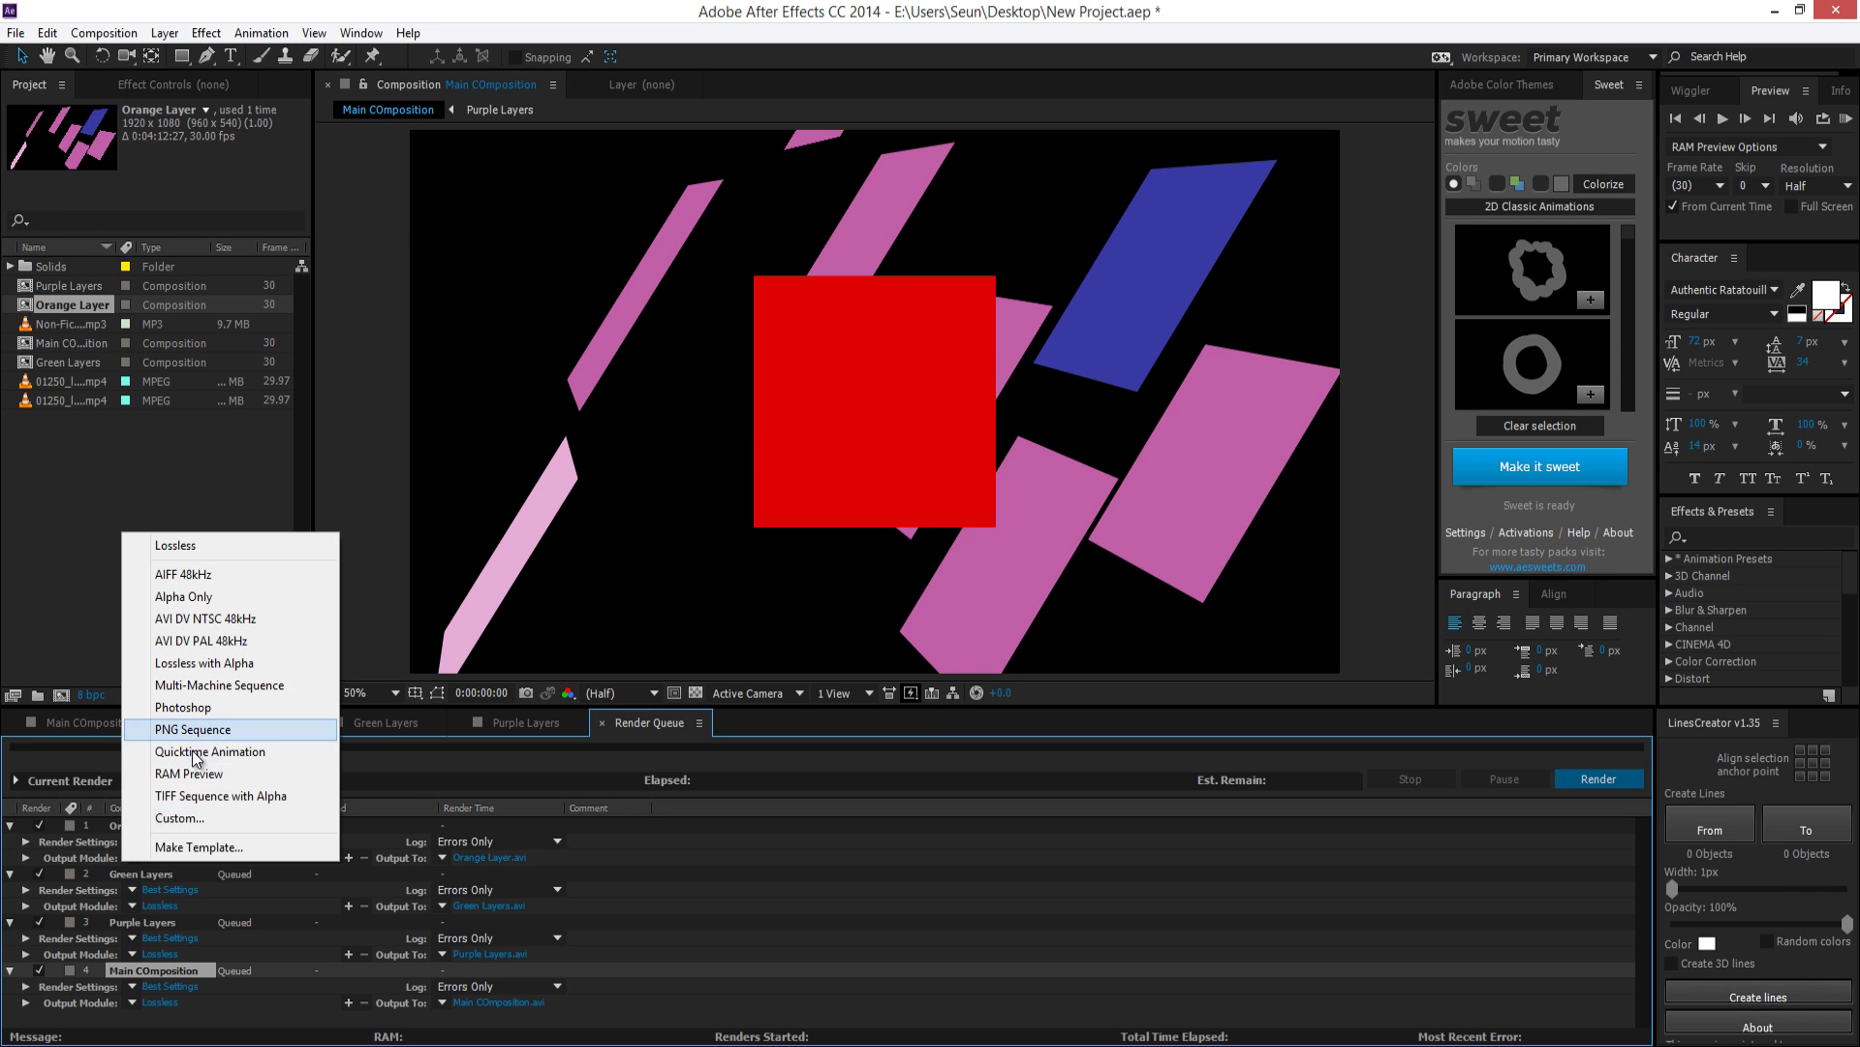
left_click(742, 934)
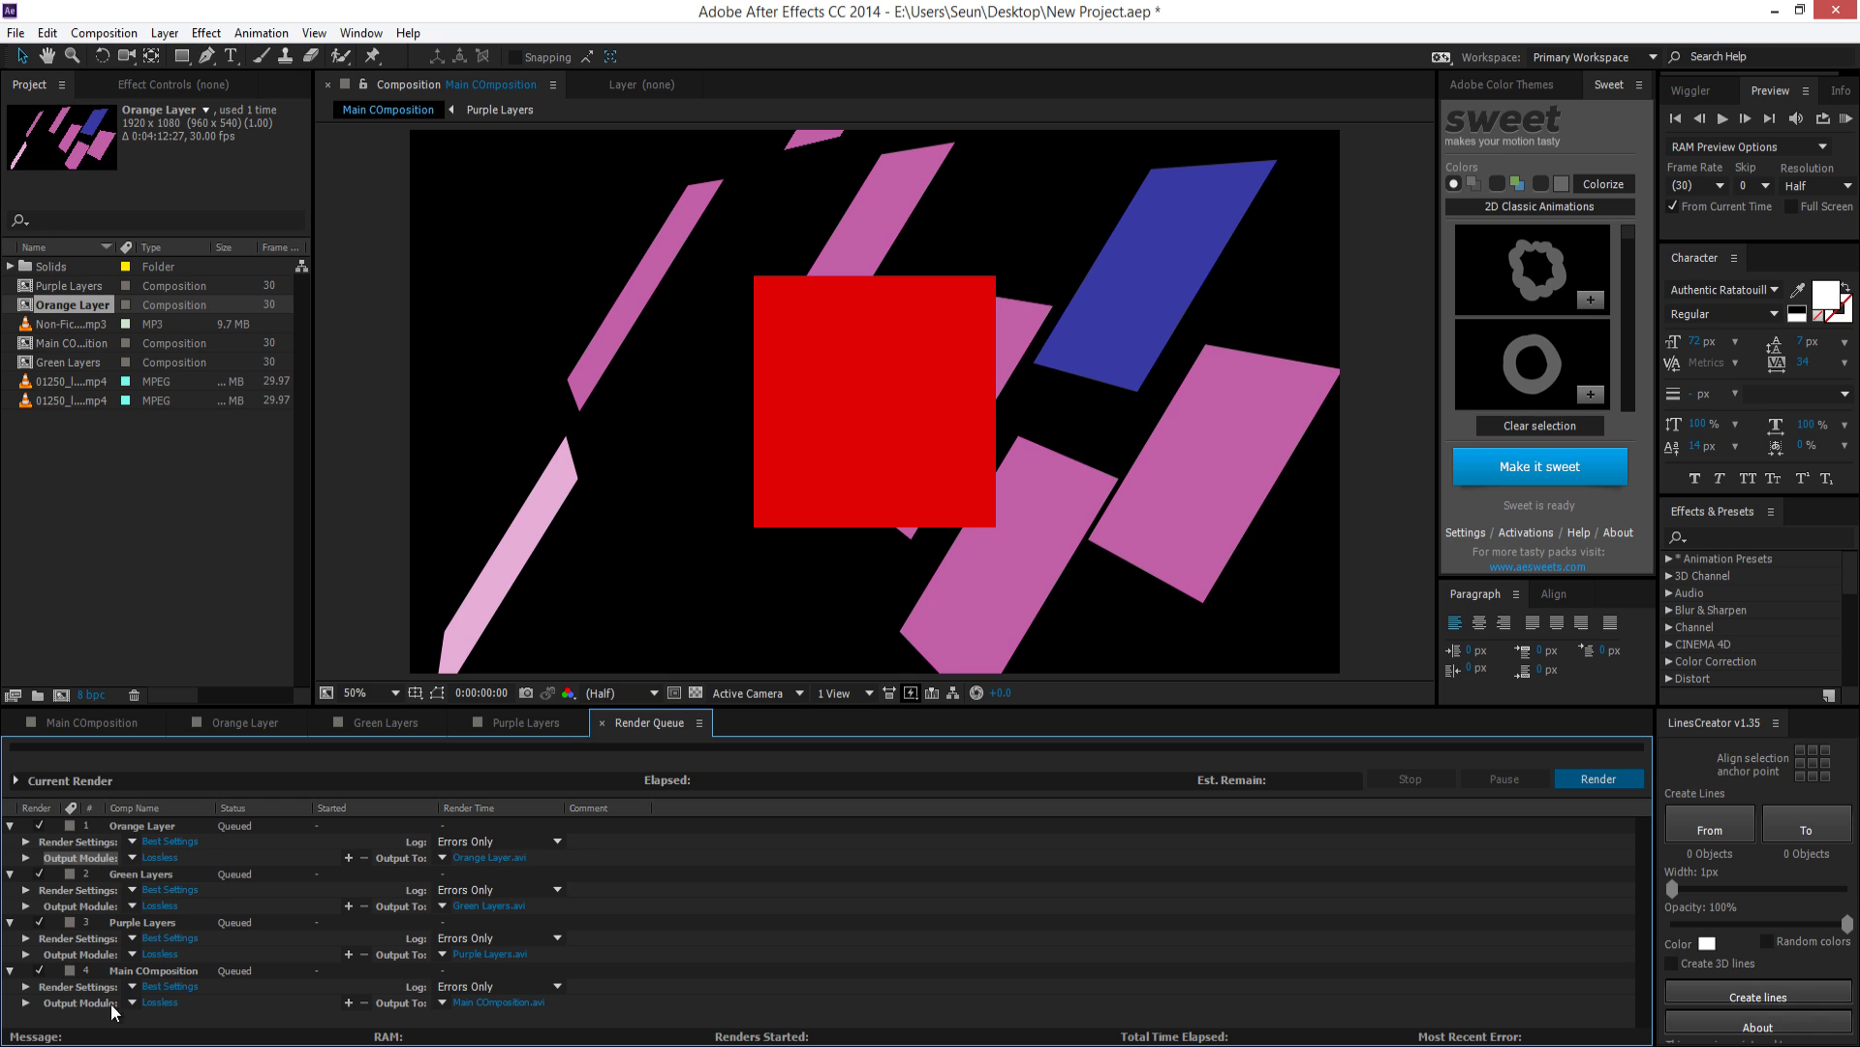
left_click(130, 859)
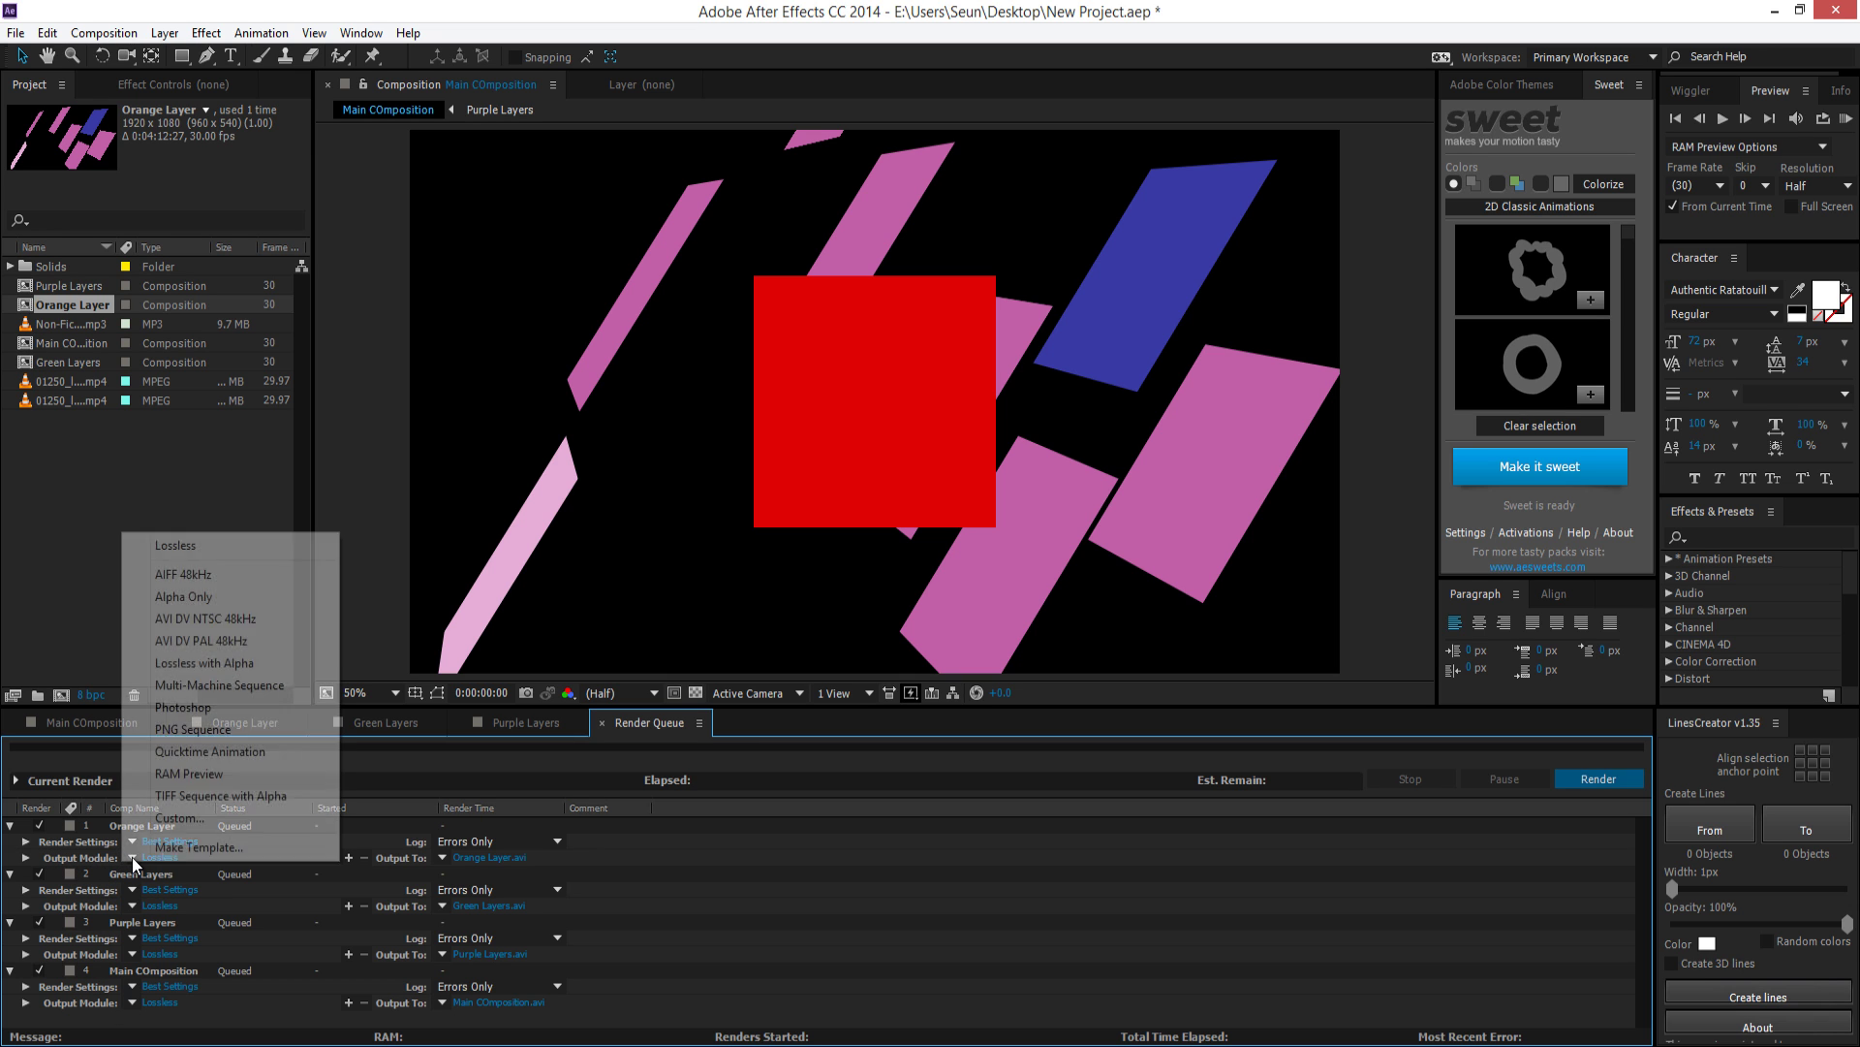
left_click(184, 846)
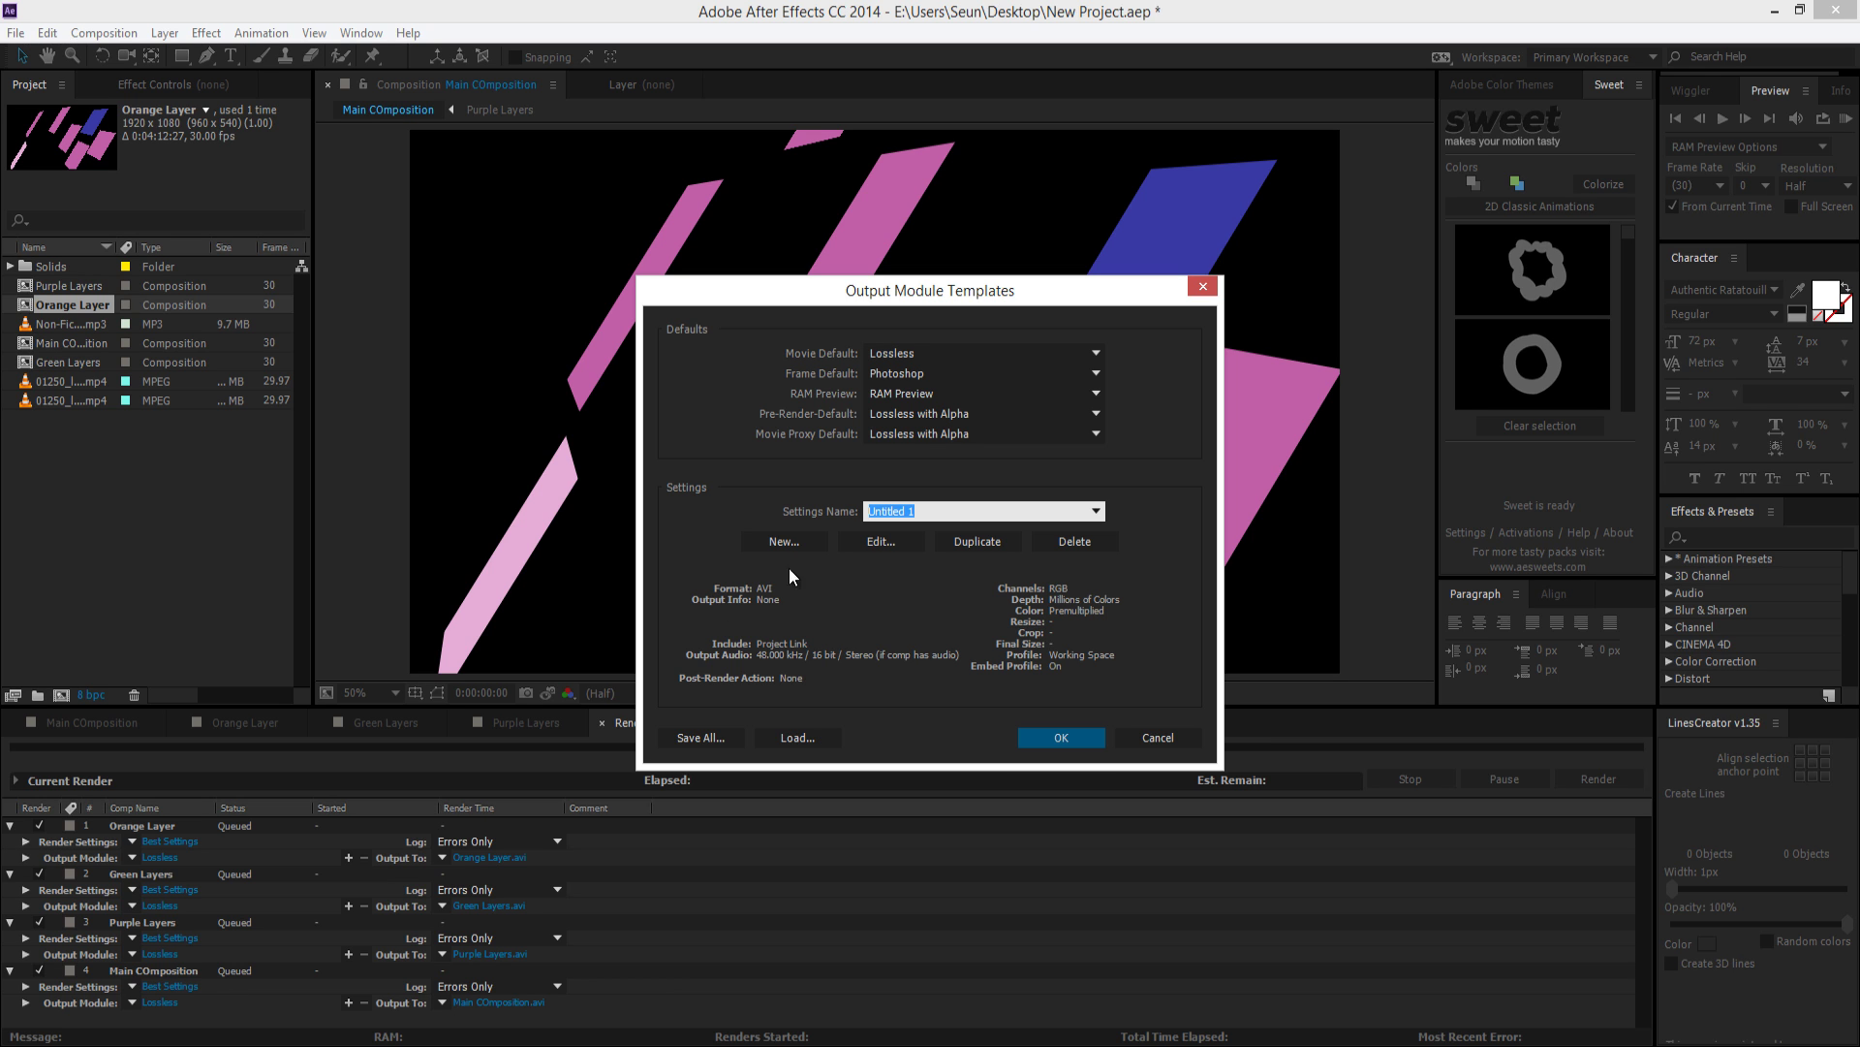
left_click(865, 538)
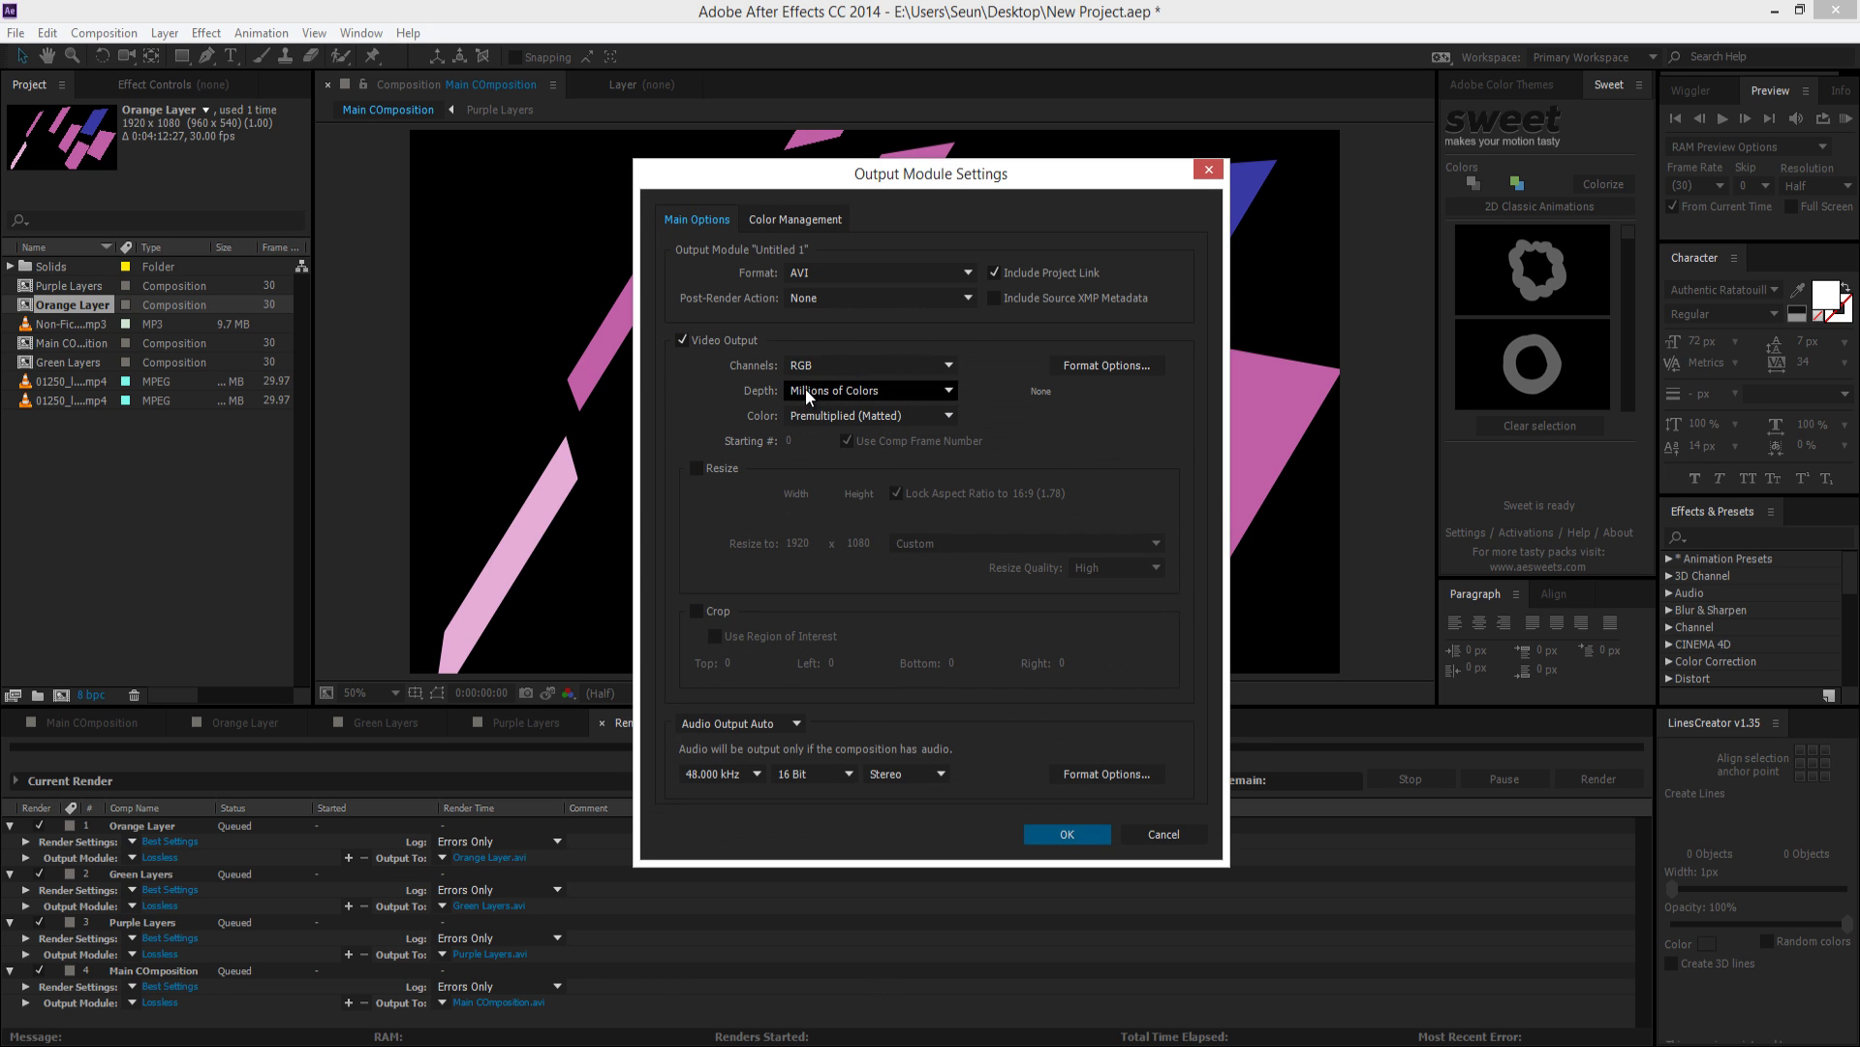
left_click(814, 271)
left_click(831, 521)
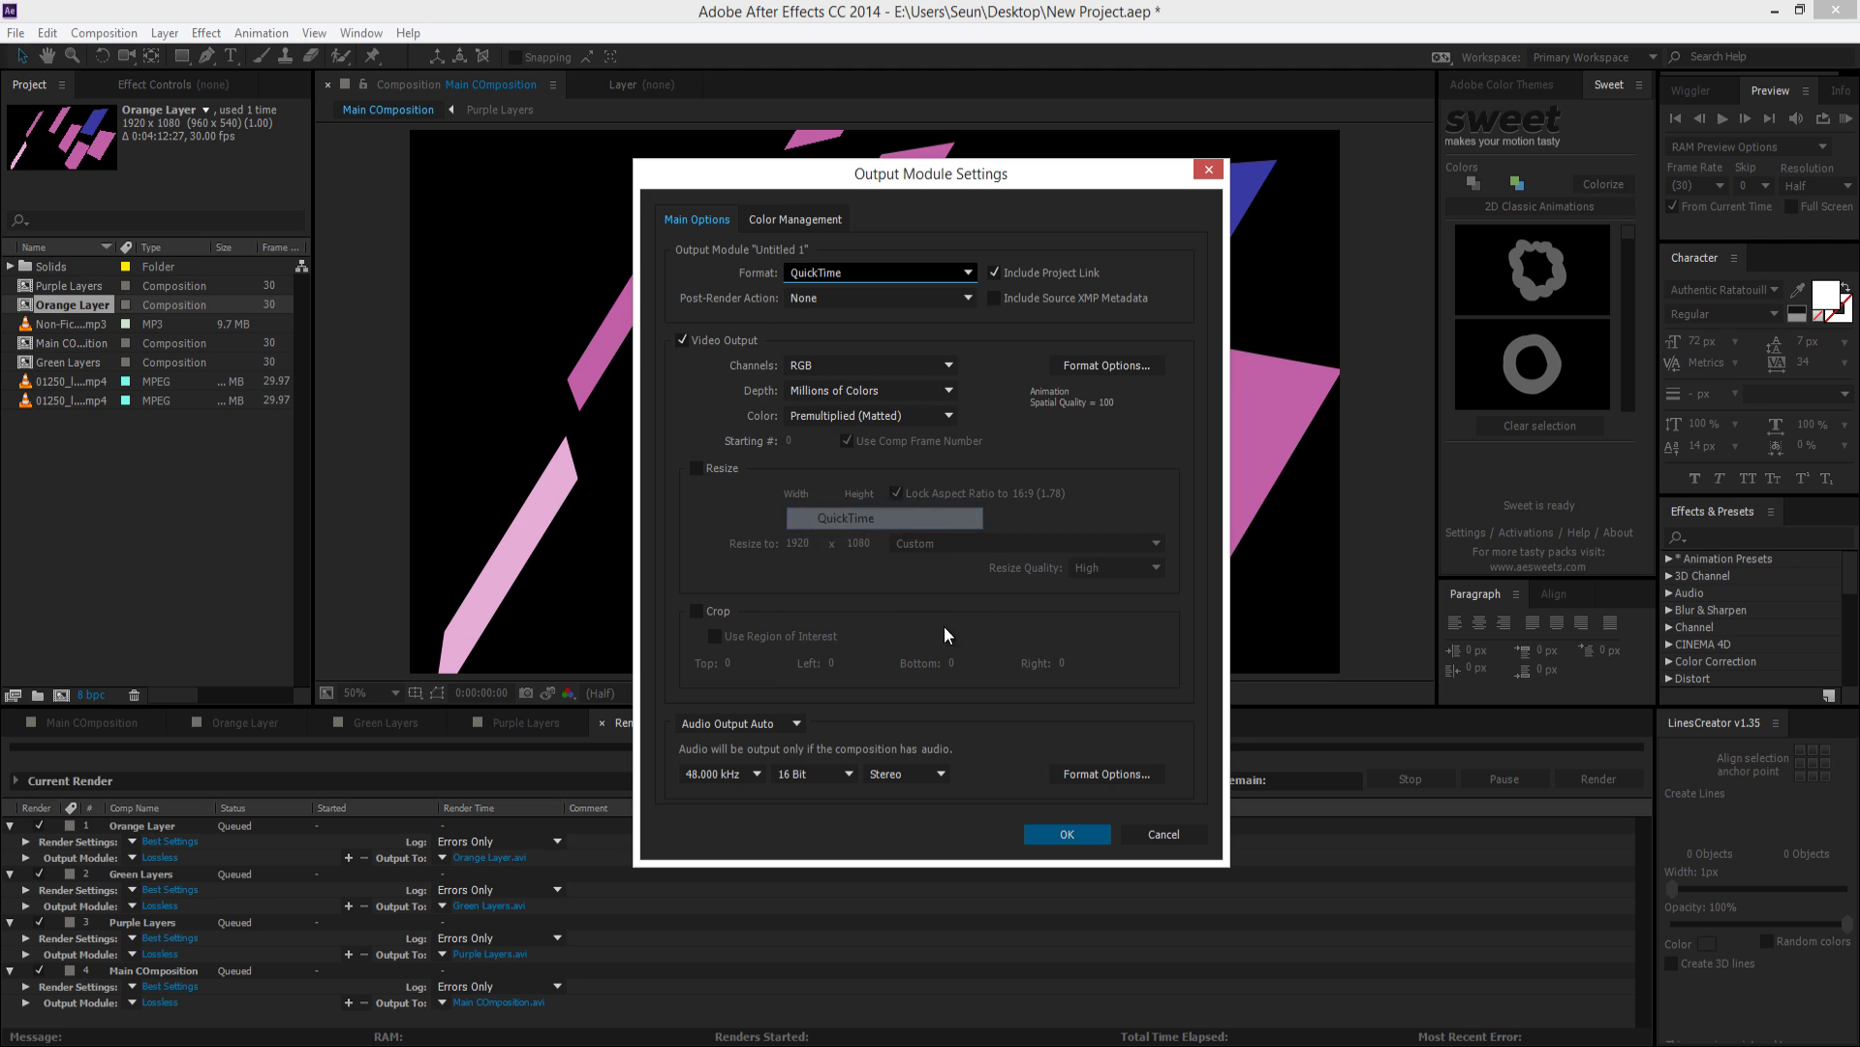
left_click(804, 272)
Set the template's QuickTime video codec to H.264 and accept the format options
left_click(1136, 368)
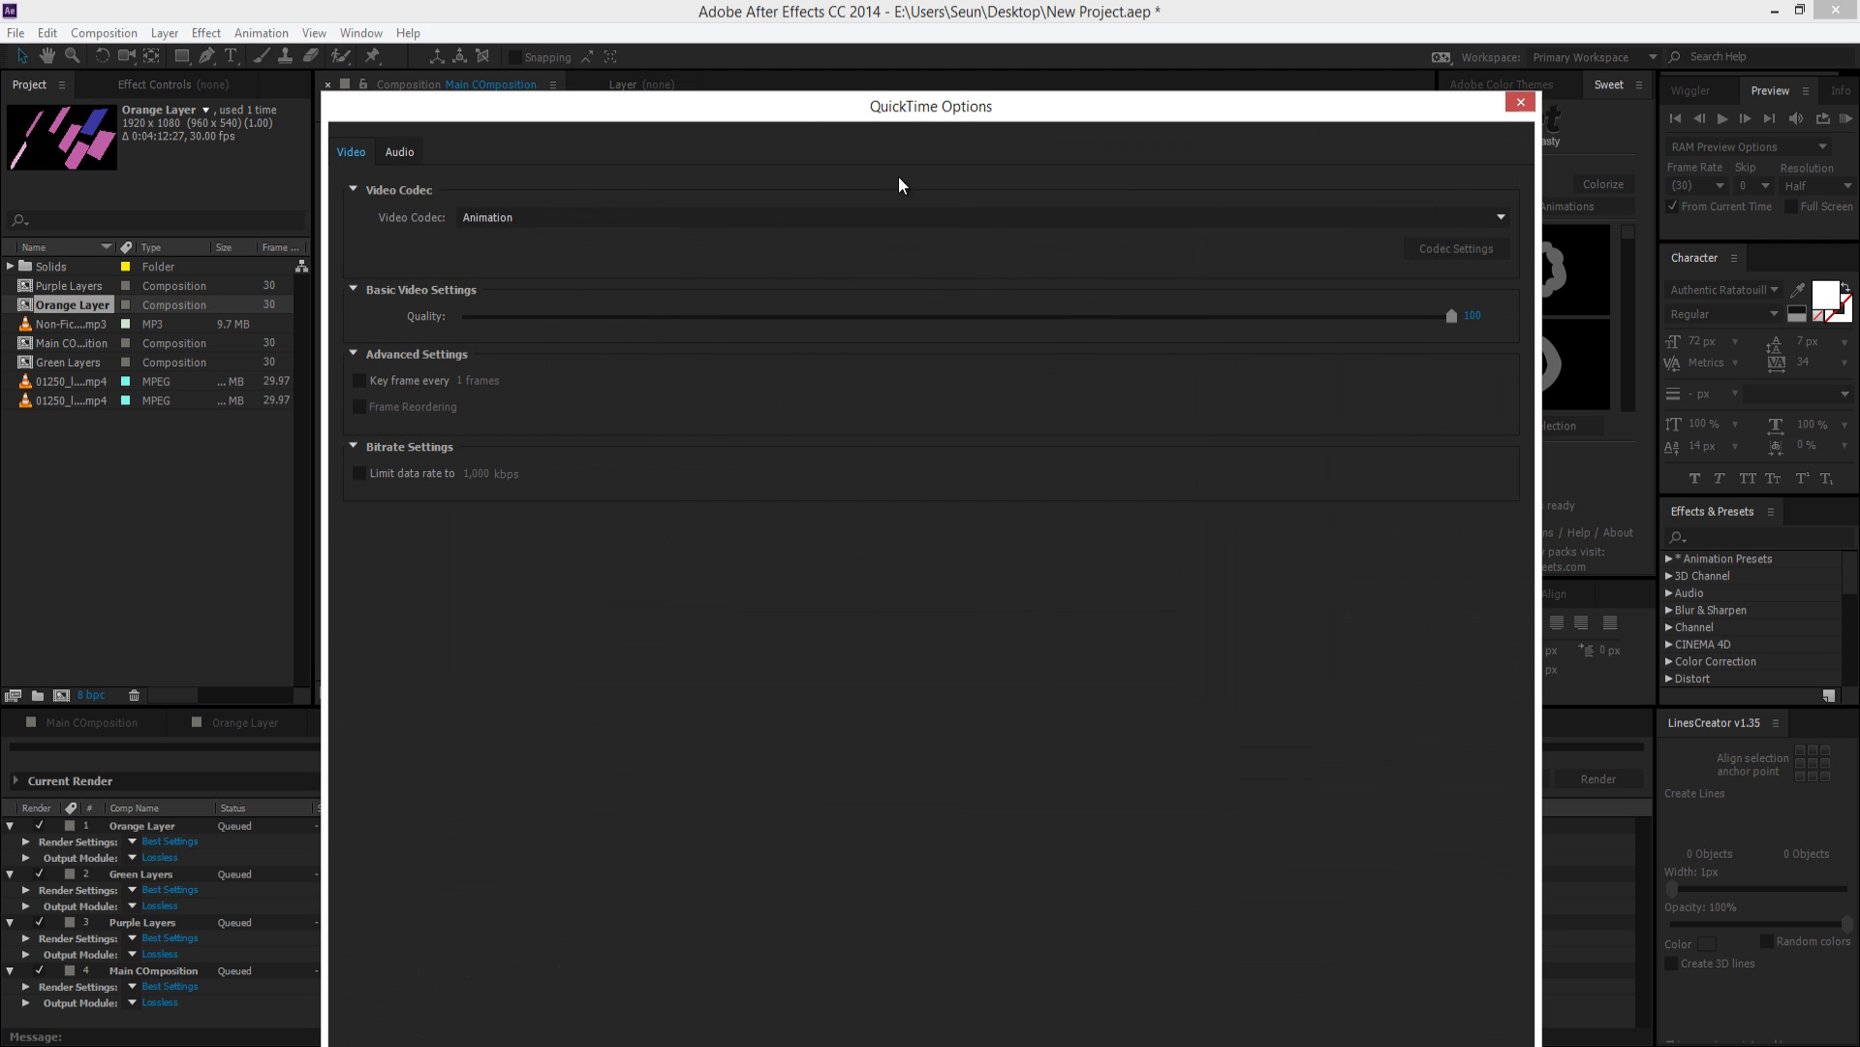
left_click(620, 215)
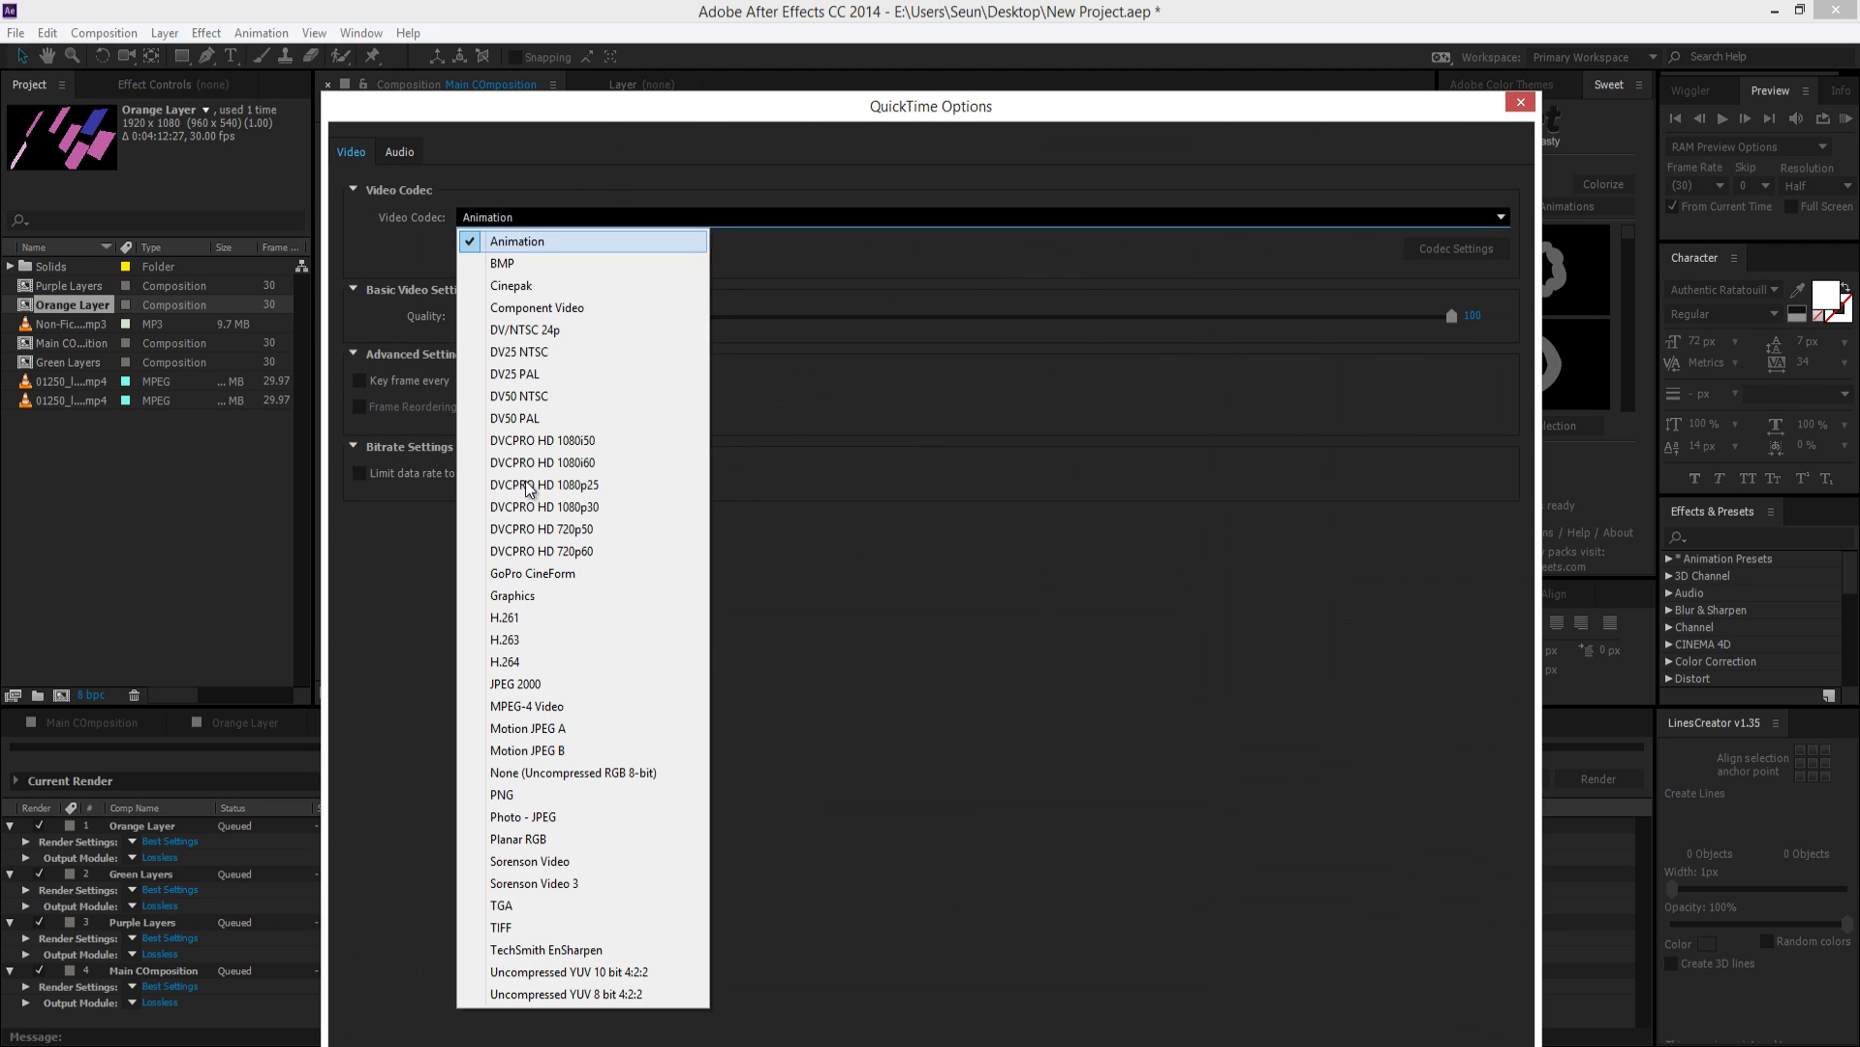
left_click(514, 662)
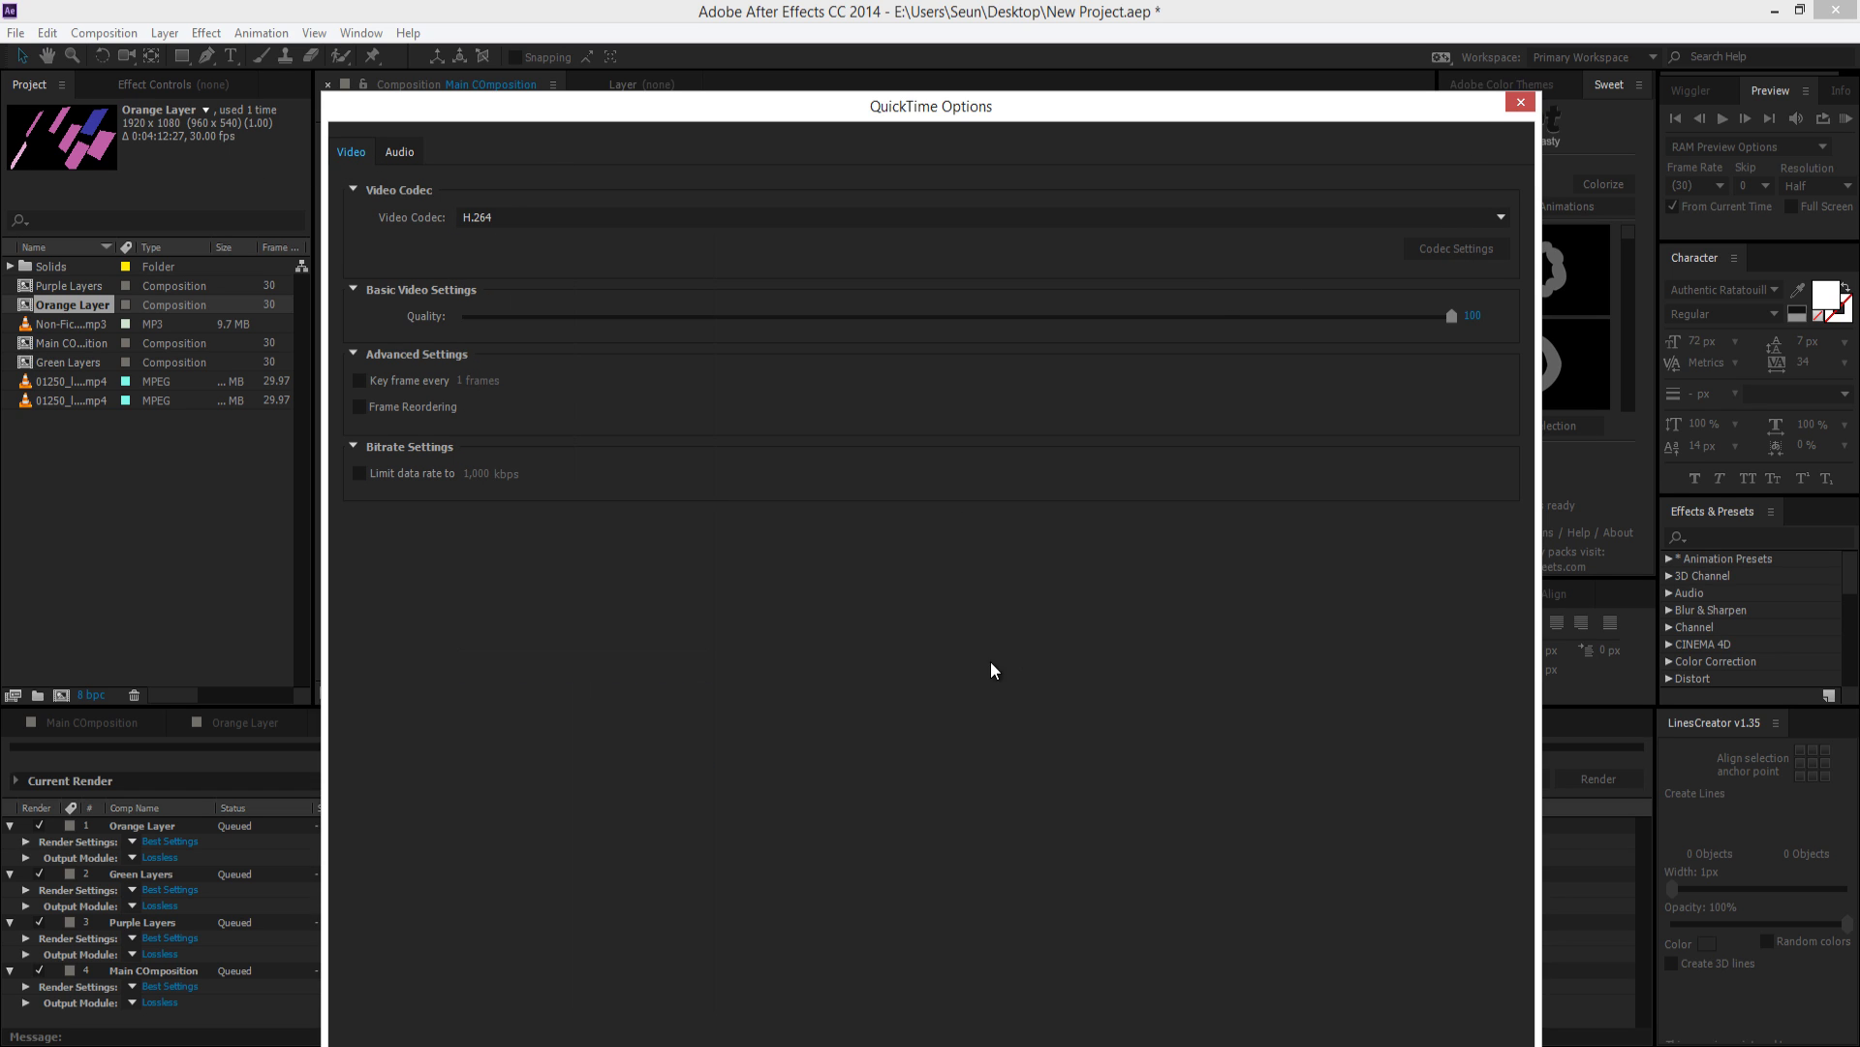
left_click_drag(1084, 106, 1073, 14)
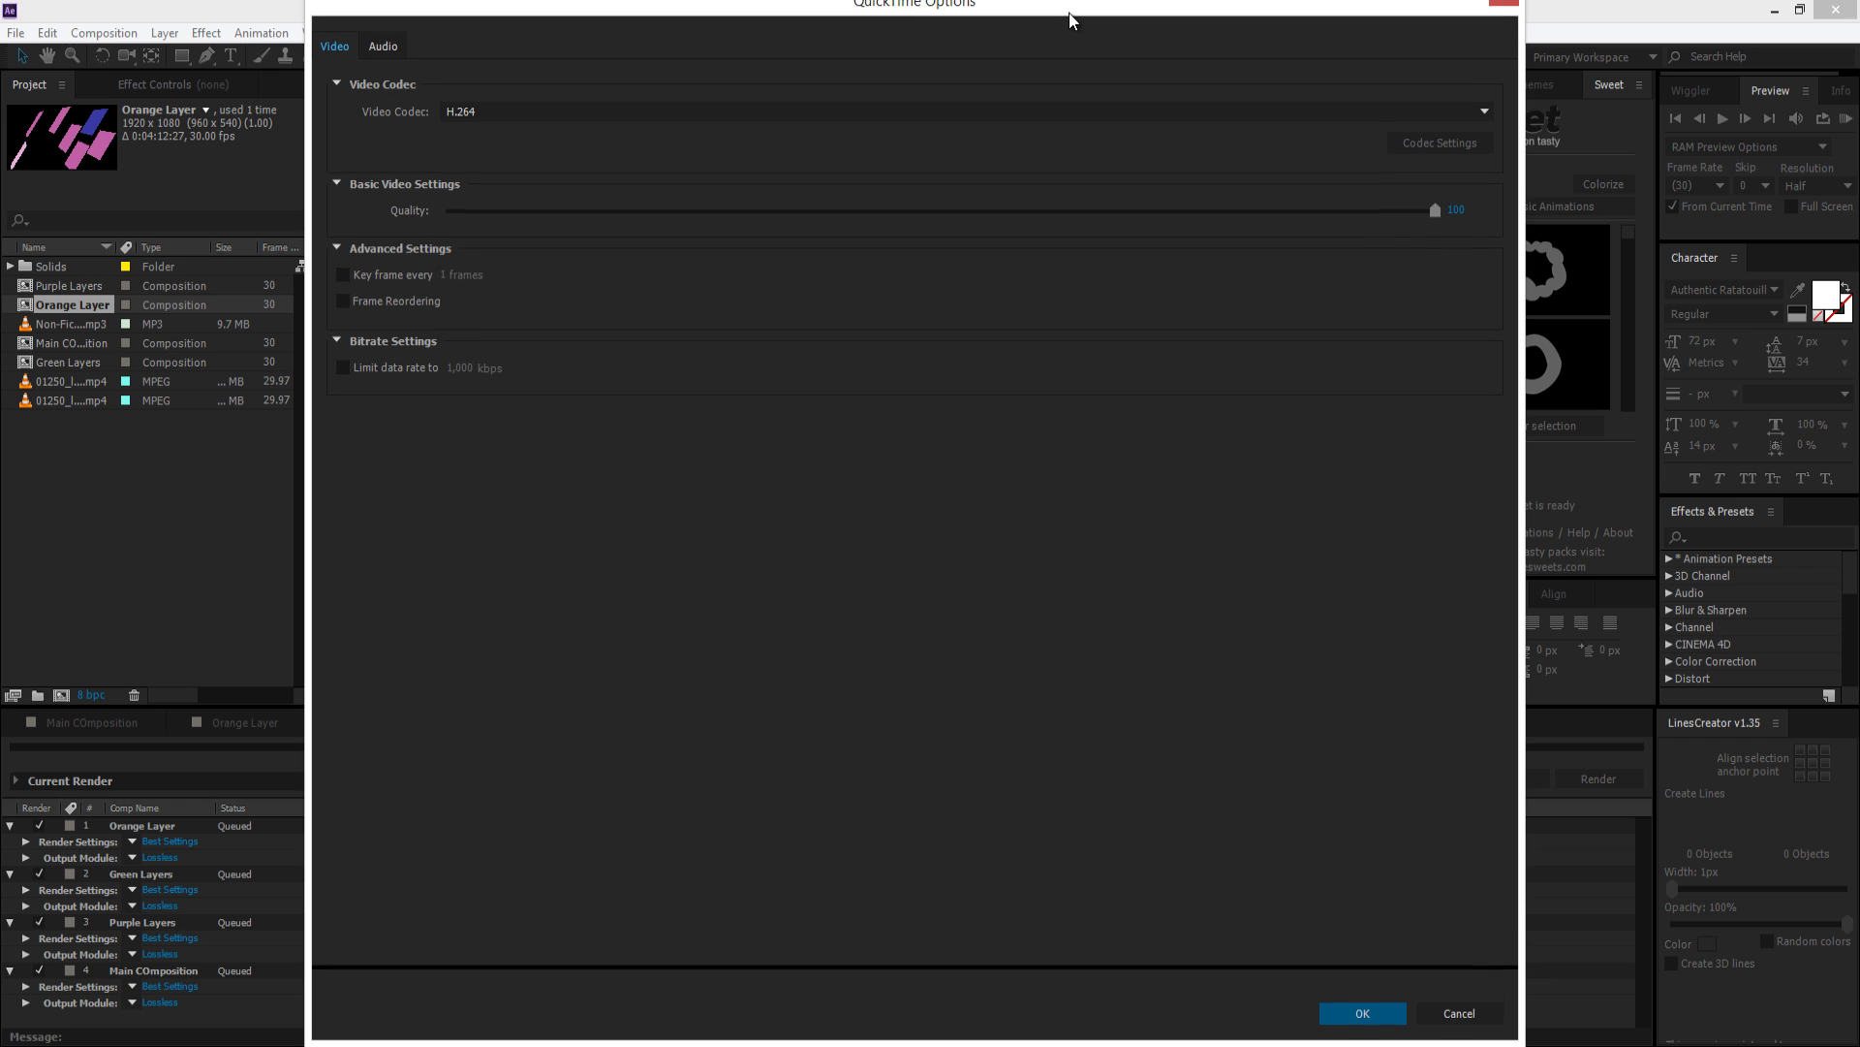
left_click(1356, 1028)
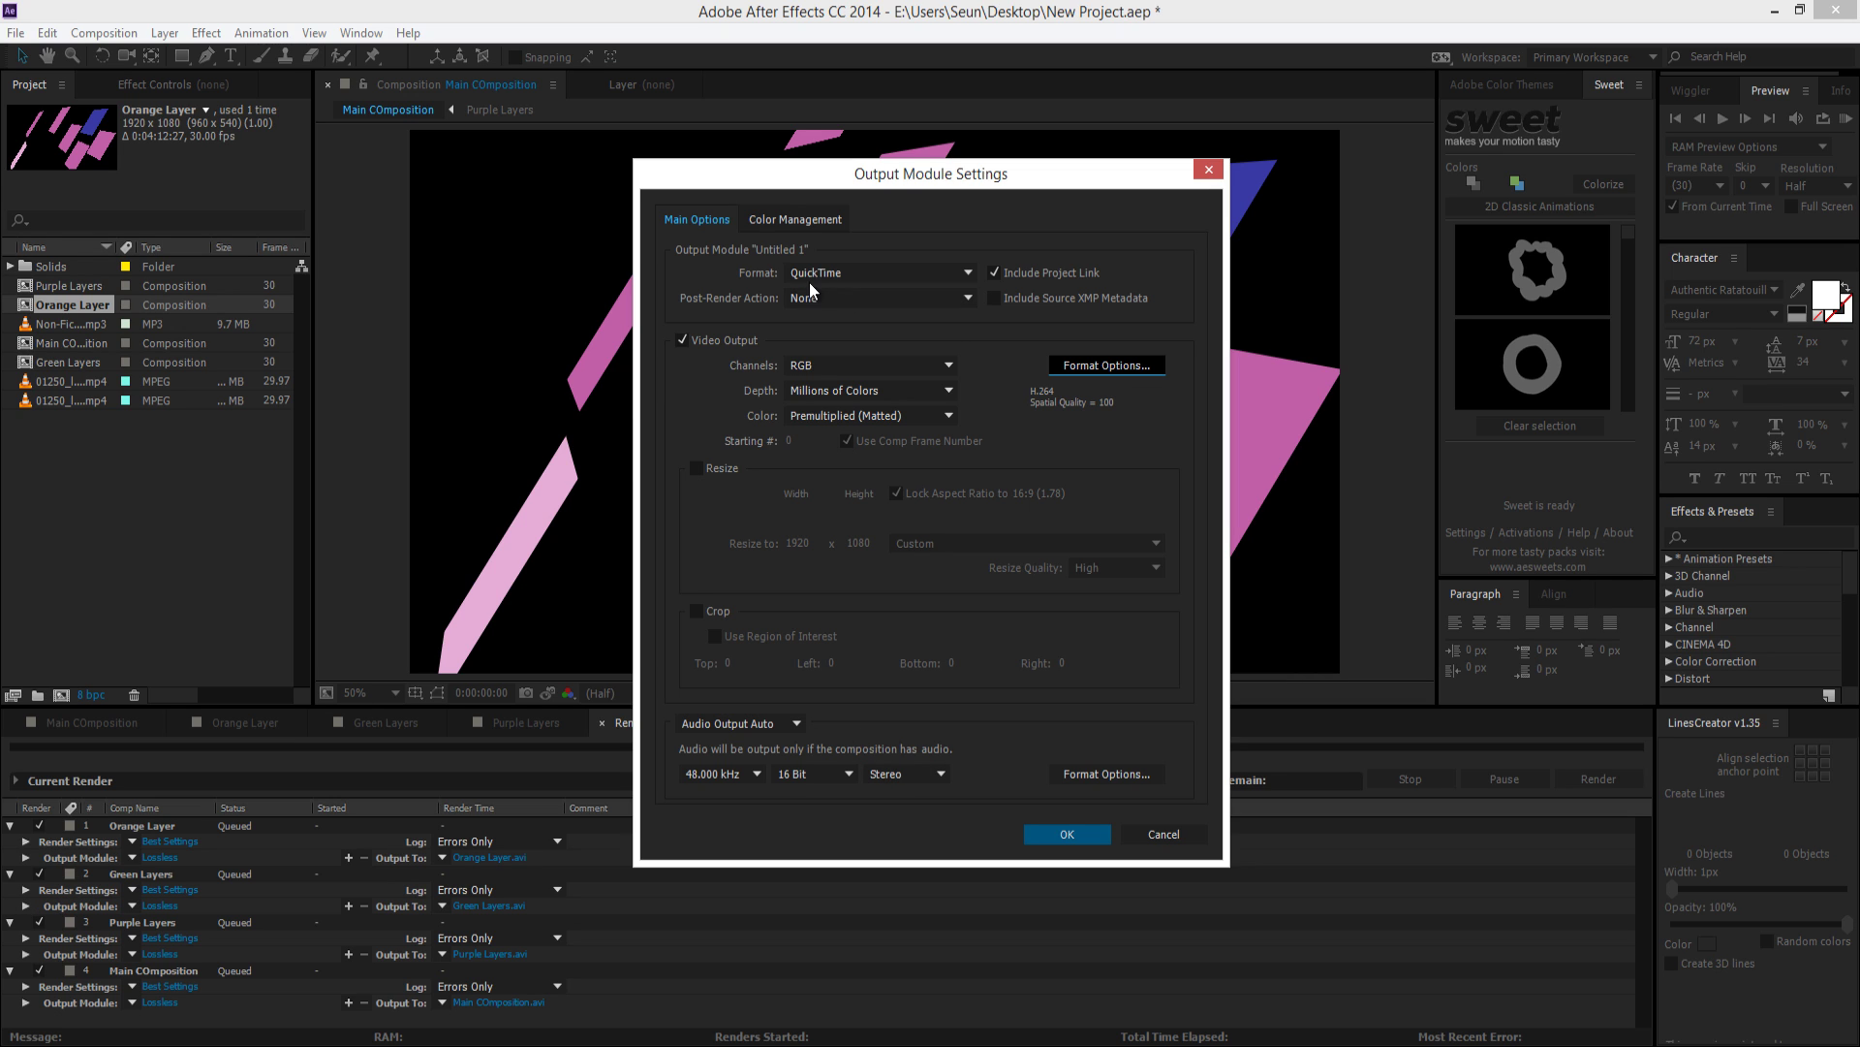
Accept the output module settings and save the template under the name "Tutorial Render setting"
left_click(1066, 835)
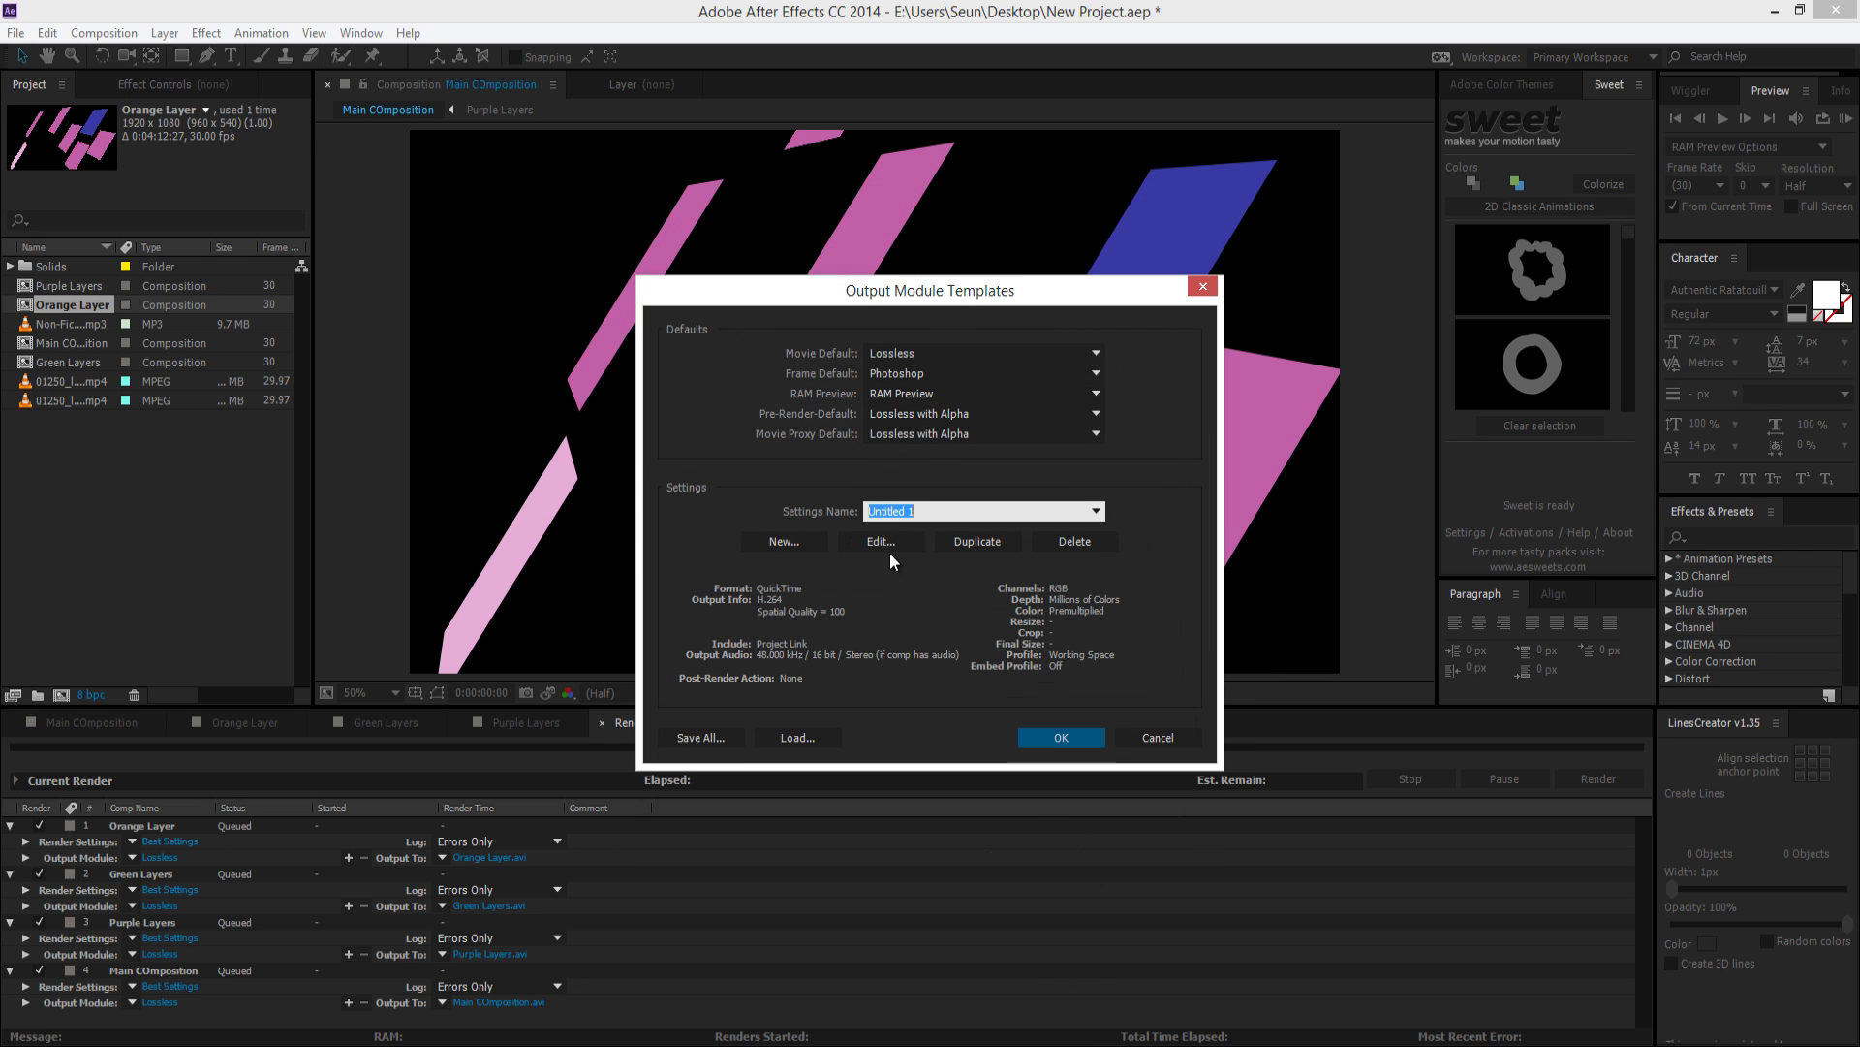
type("Tutorial Render setting")
left_click(1062, 736)
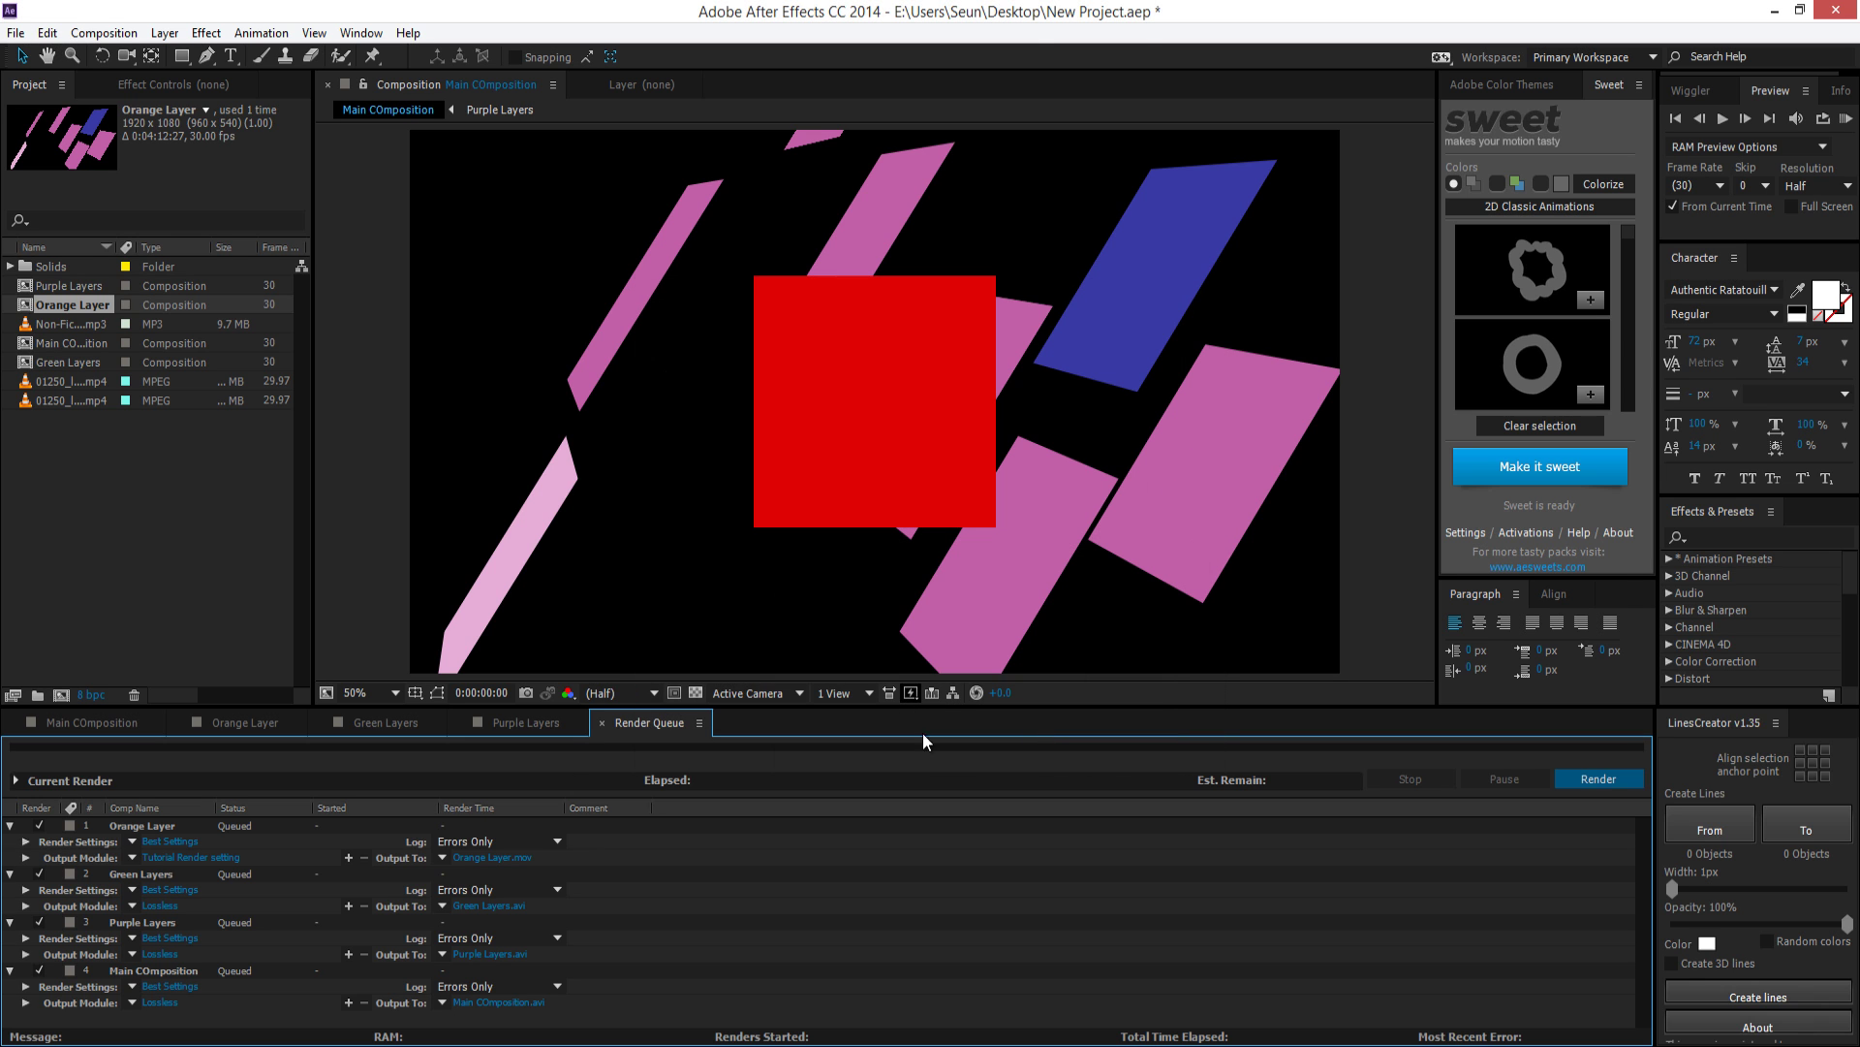
Find the new template among the output module presets and review Orange Layer's output module settings without changing them
left_click(133, 858)
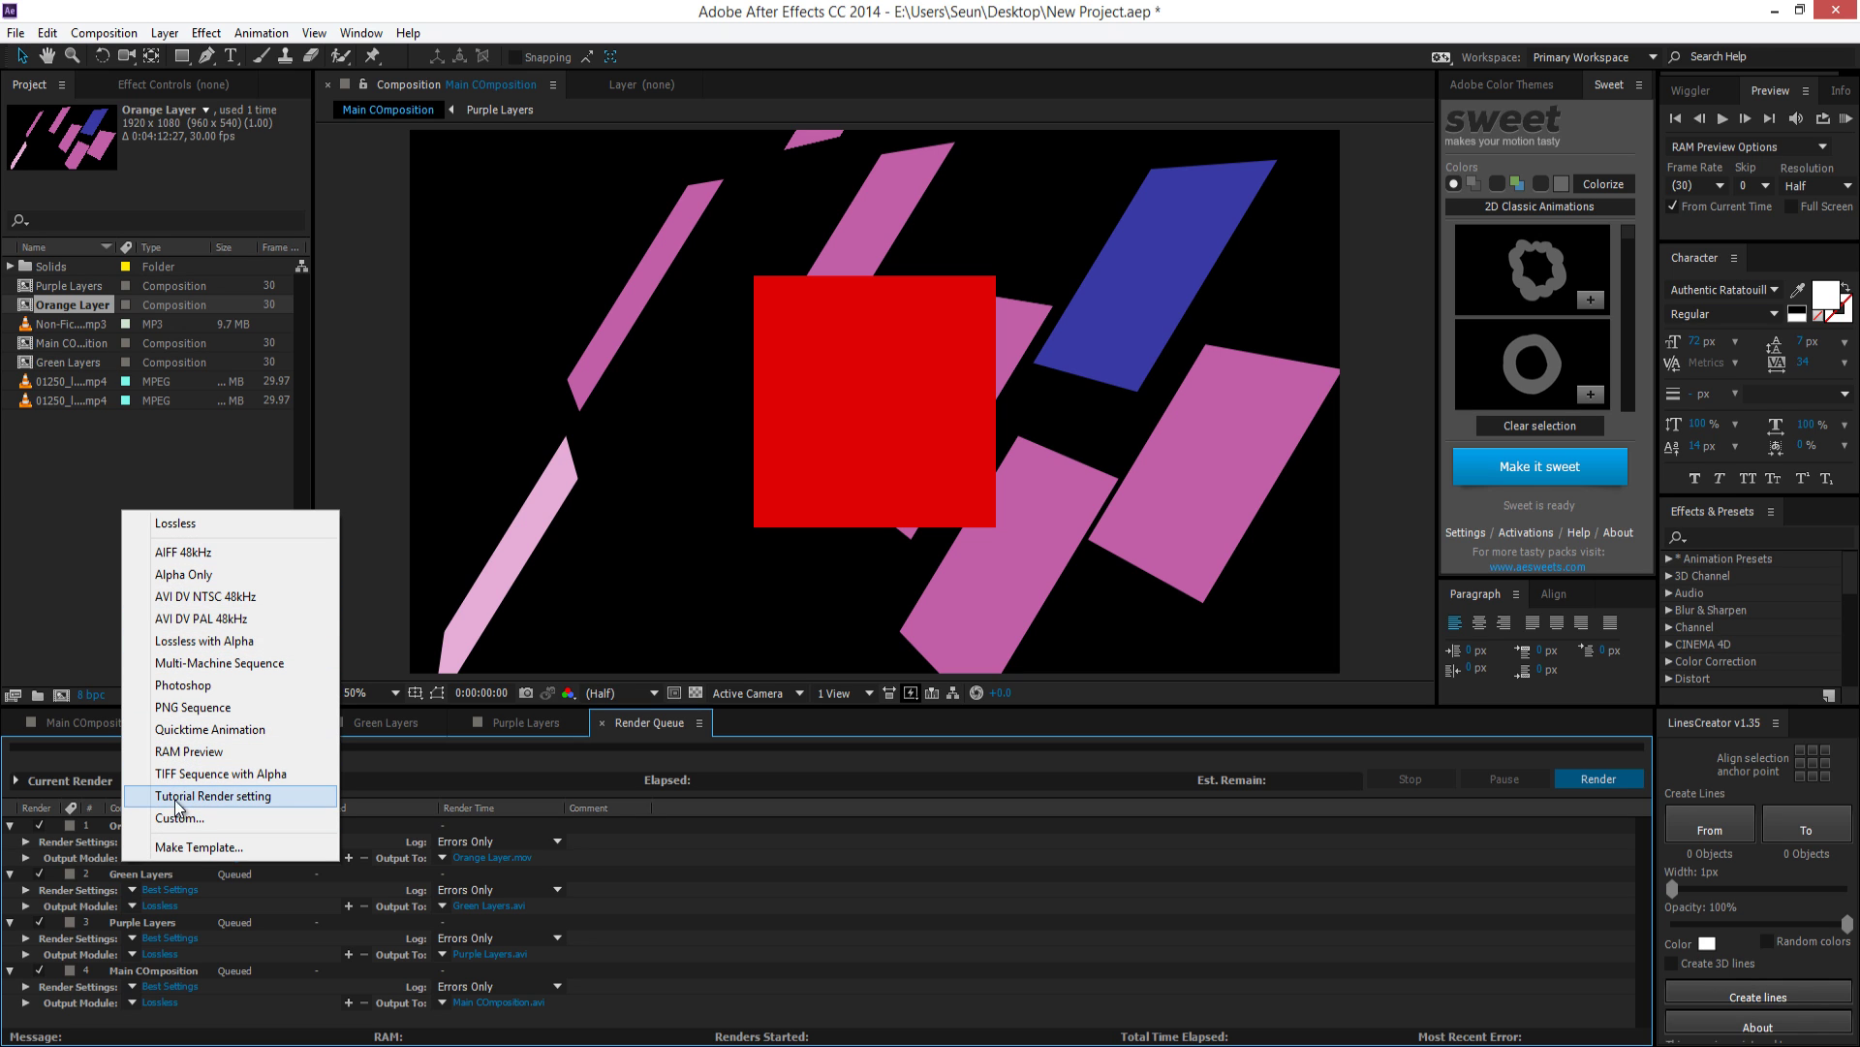
left_click(440, 994)
left_click(154, 859)
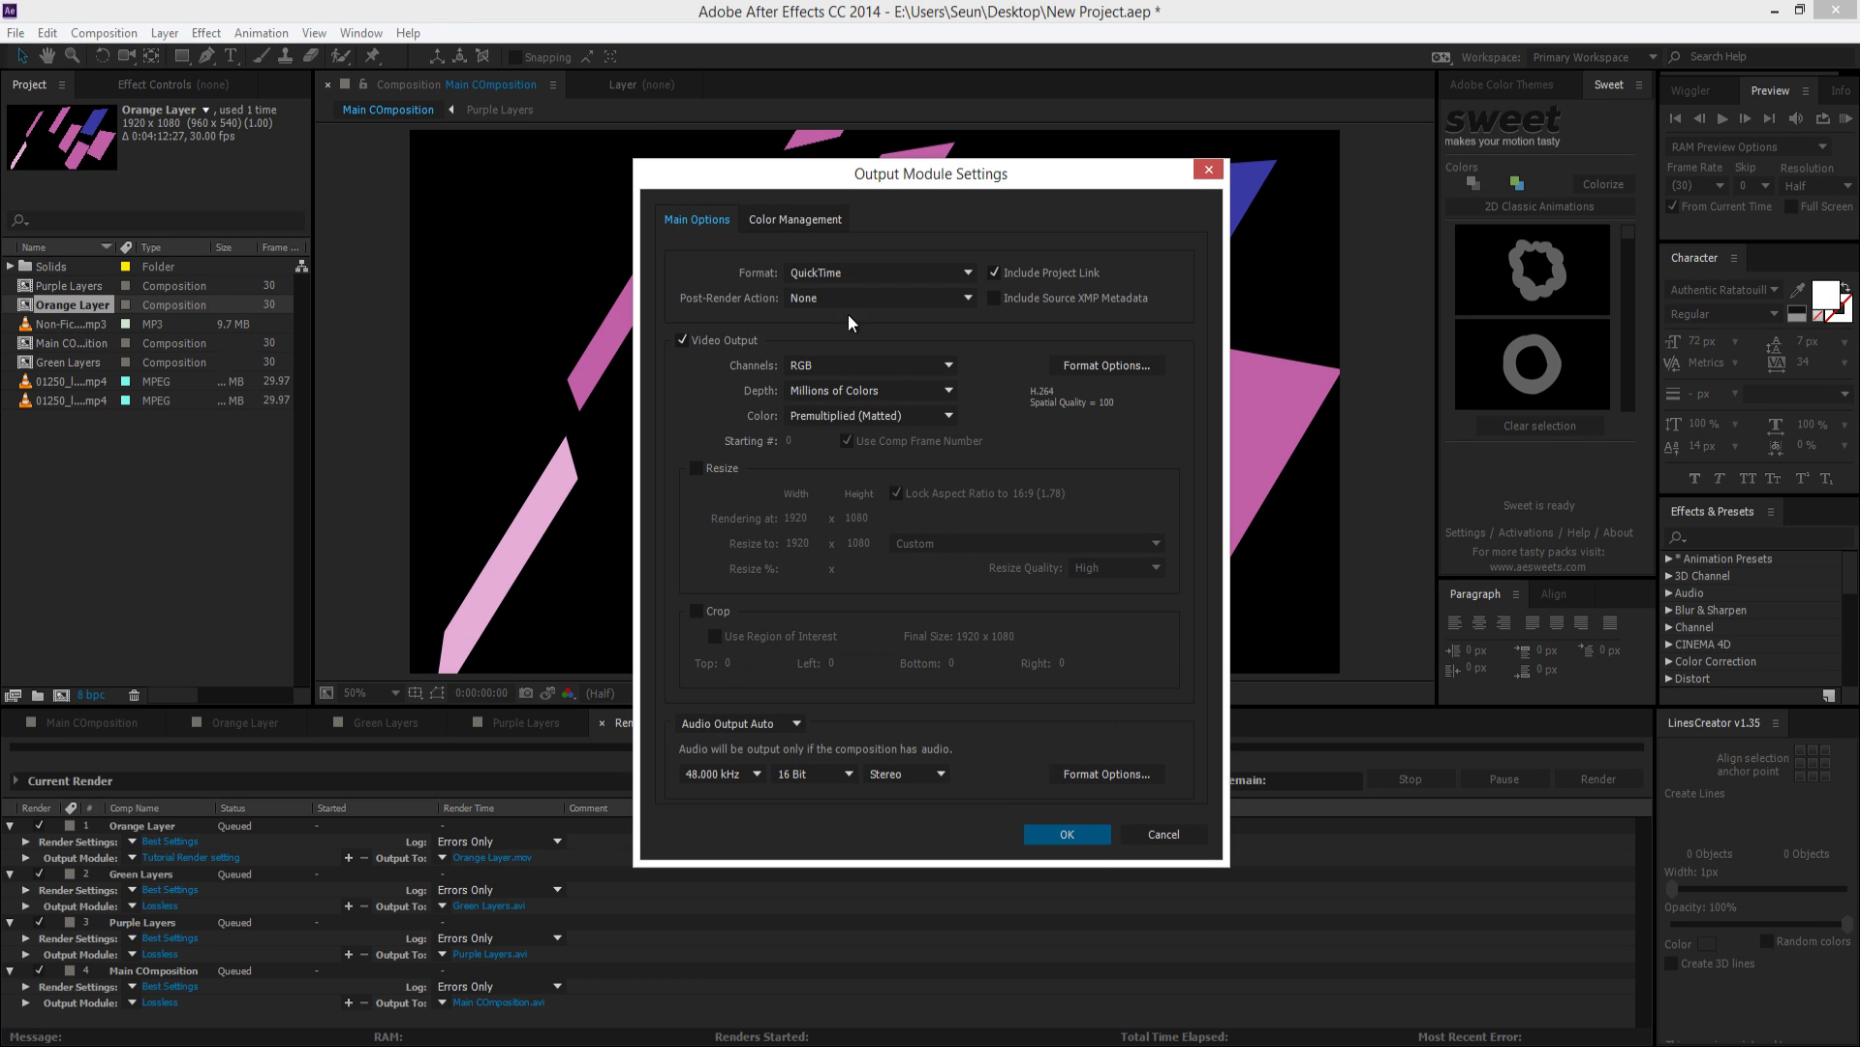
left_click(1180, 839)
Apply the Tutorial Render setting template to the Orange Layer and Green Layers output modules
left_click(133, 859)
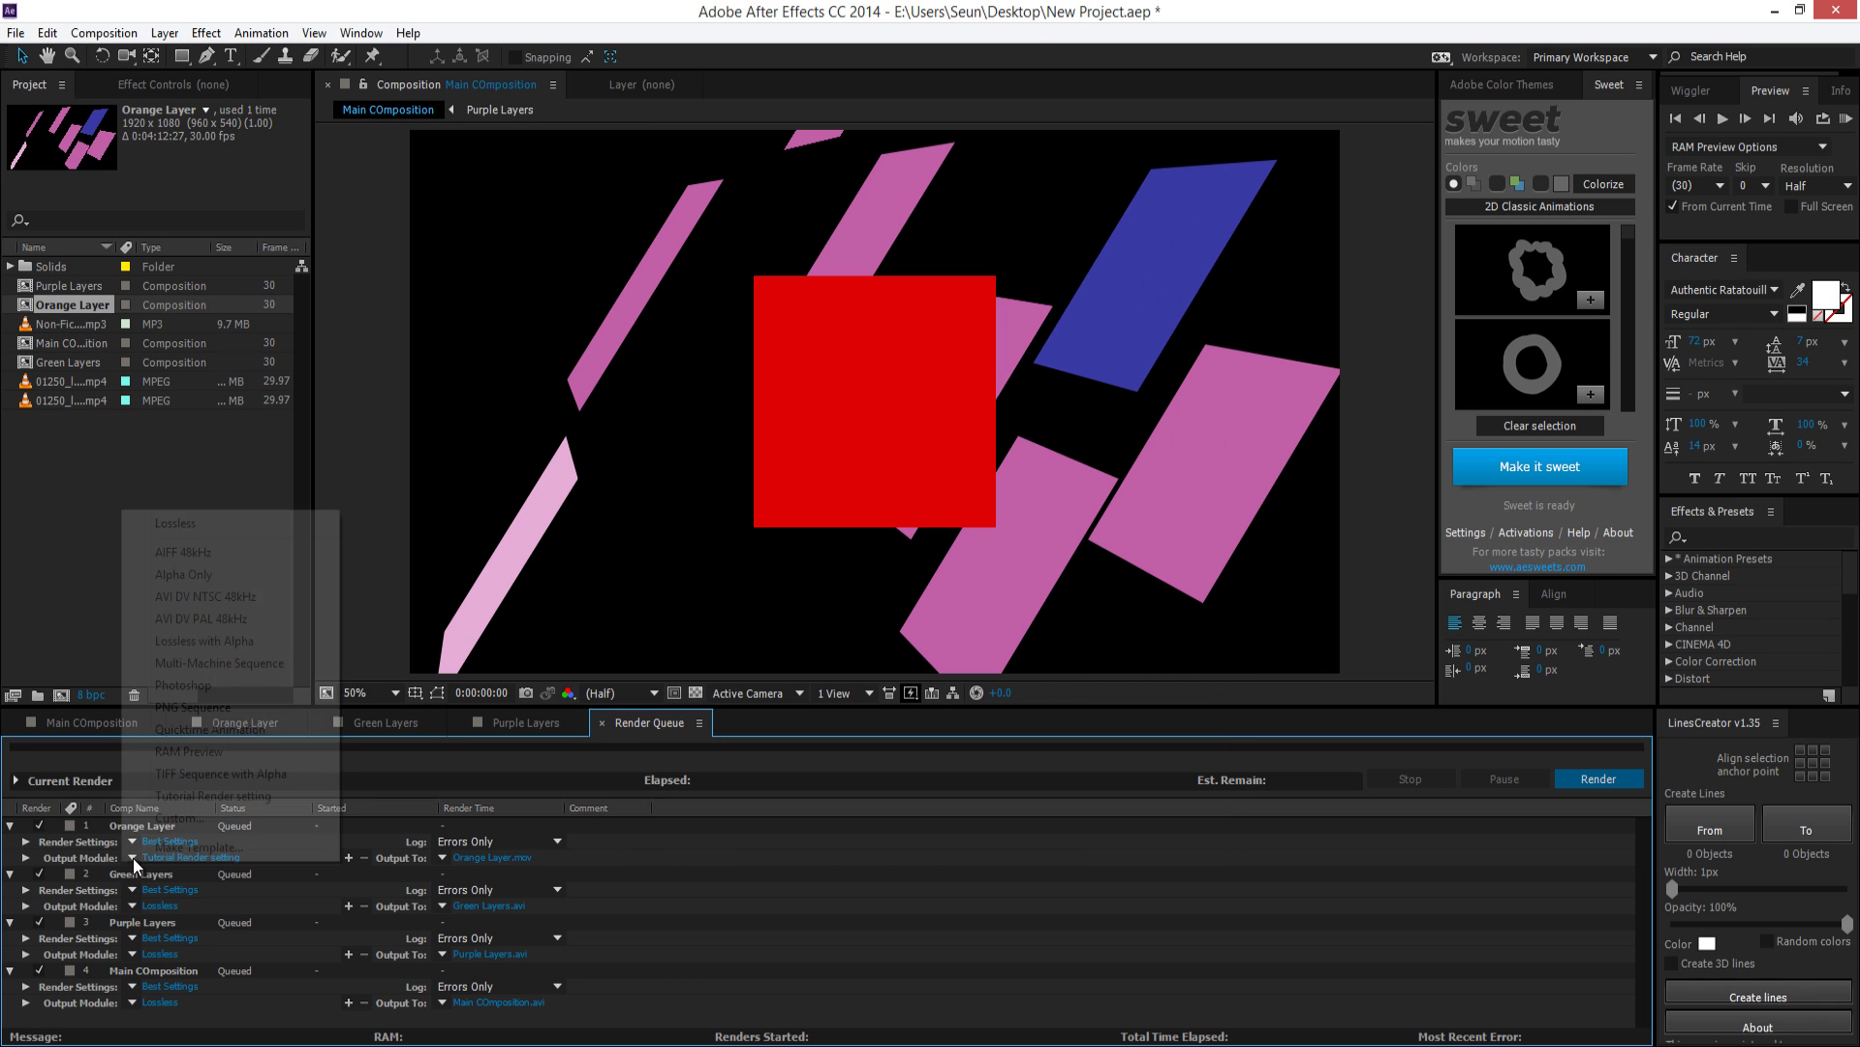
left_click(203, 795)
left_click(131, 906)
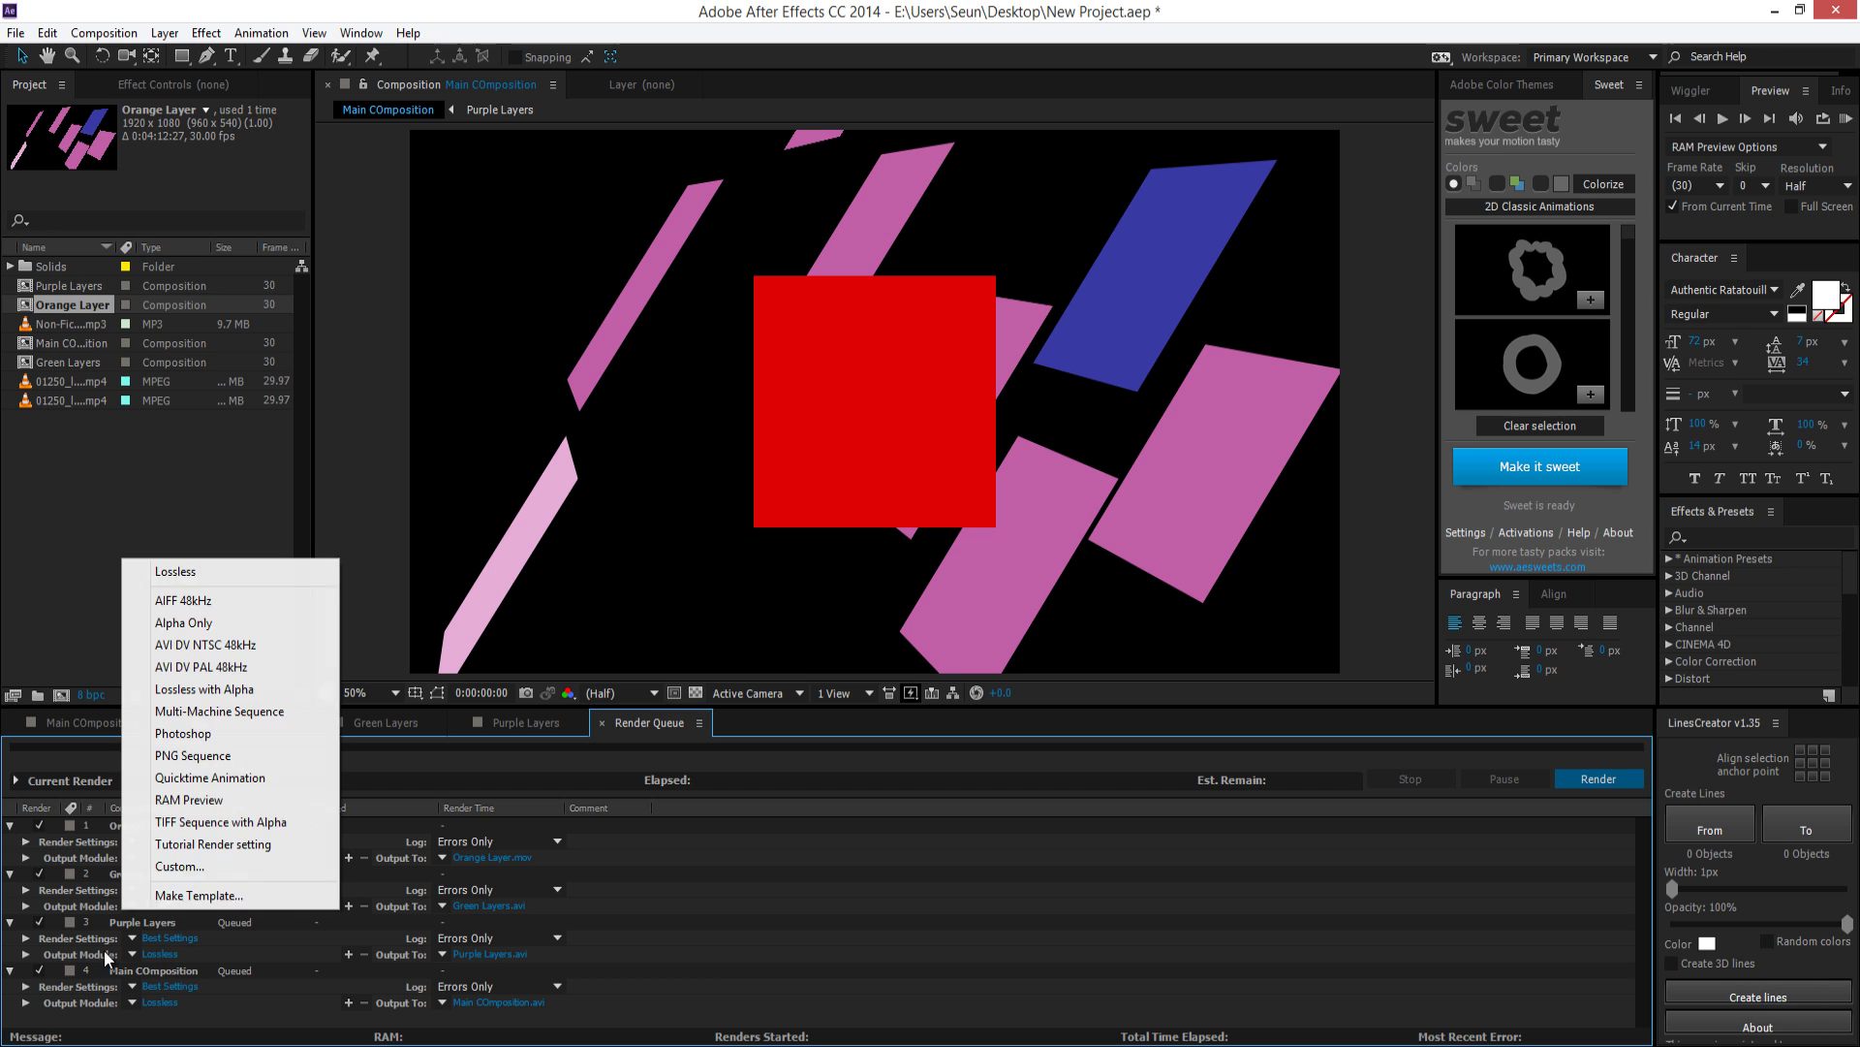
left_click(207, 845)
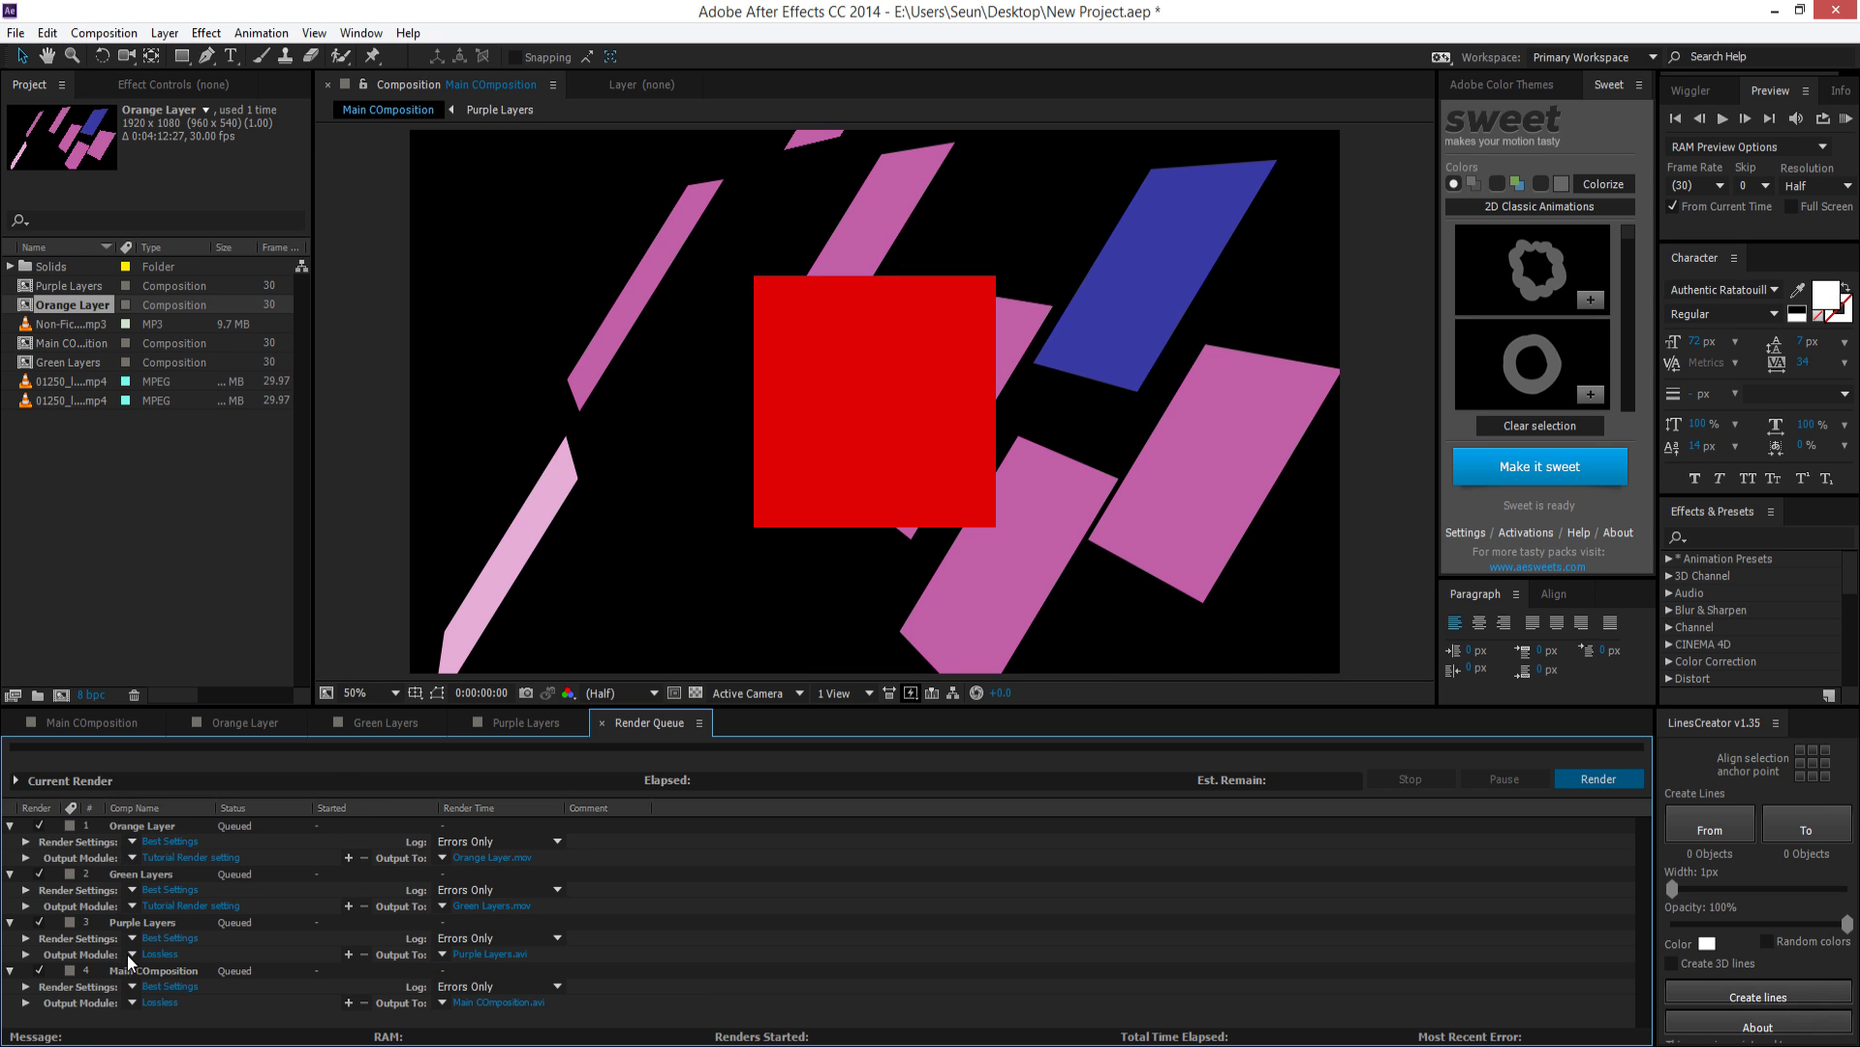
Apply the Tutorial Render setting template to the Purple Layers and Main COmposition output modules
left_click(131, 956)
left_click(248, 916)
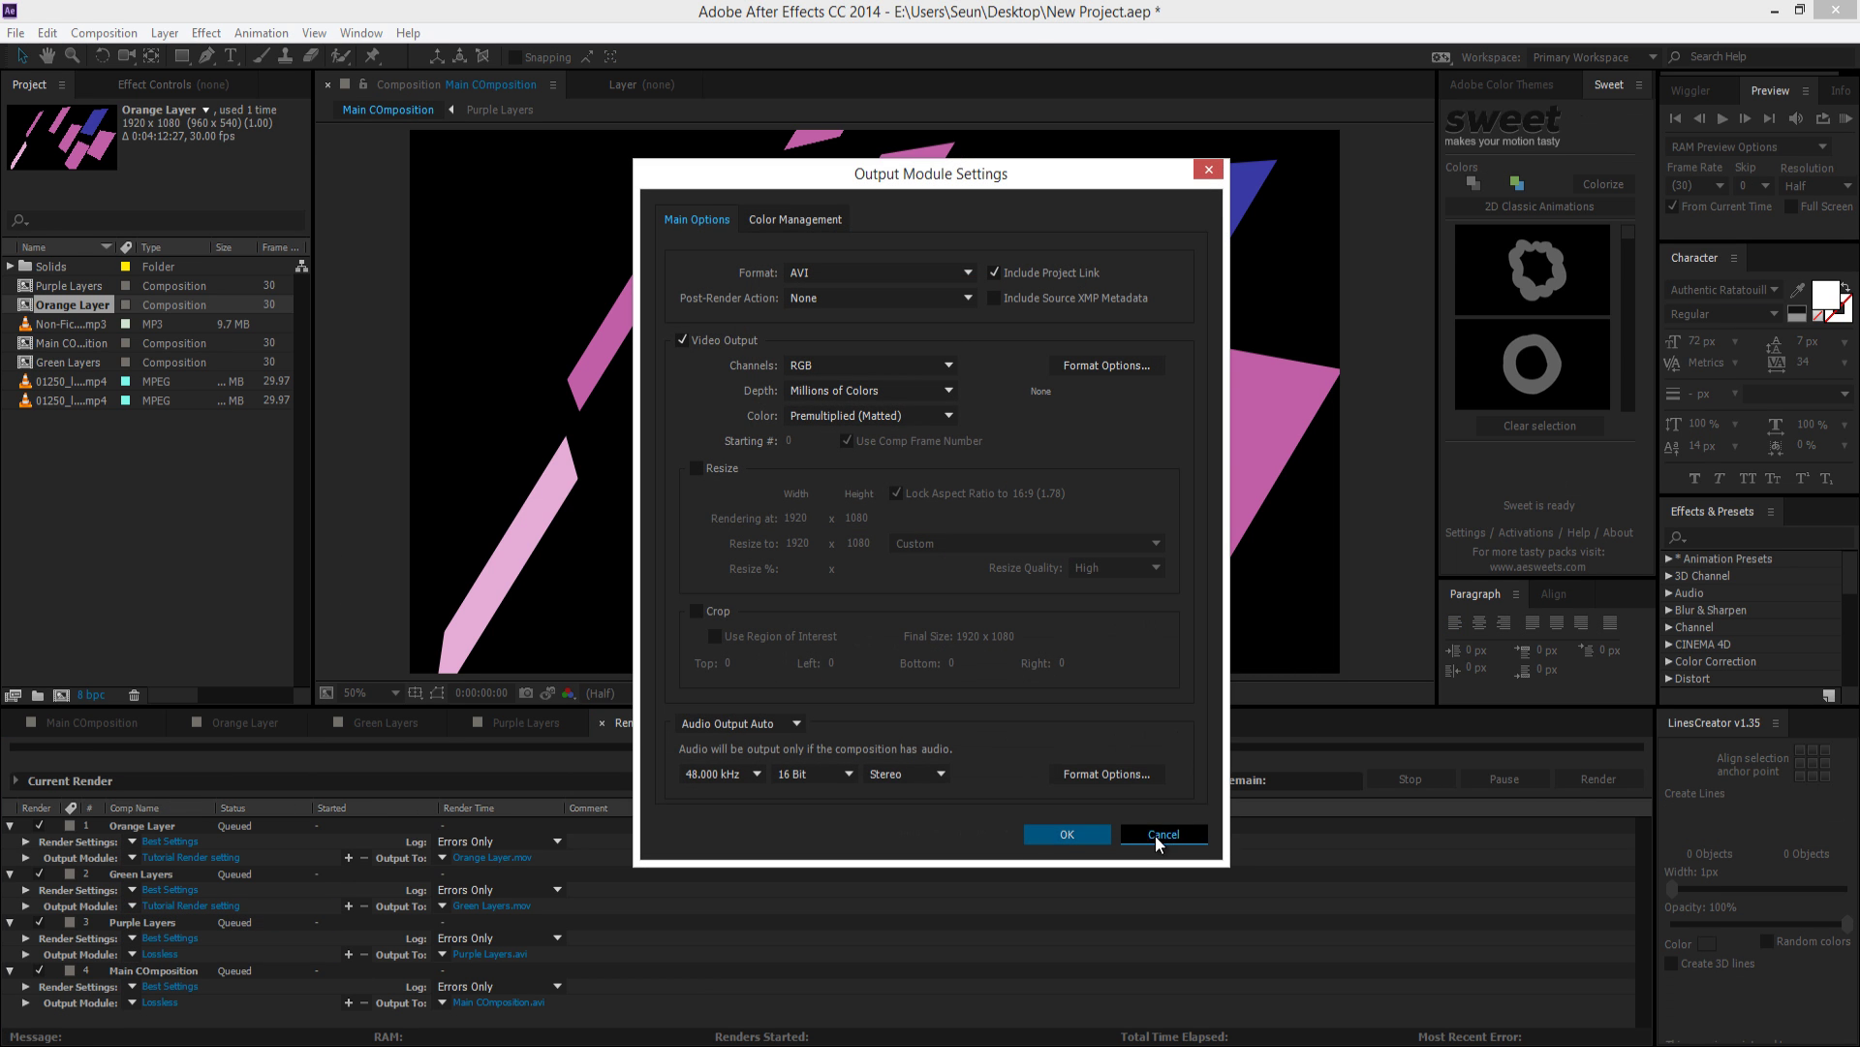
left_click(1160, 834)
left_click(157, 955)
left_click(186, 898)
left_click(151, 1002)
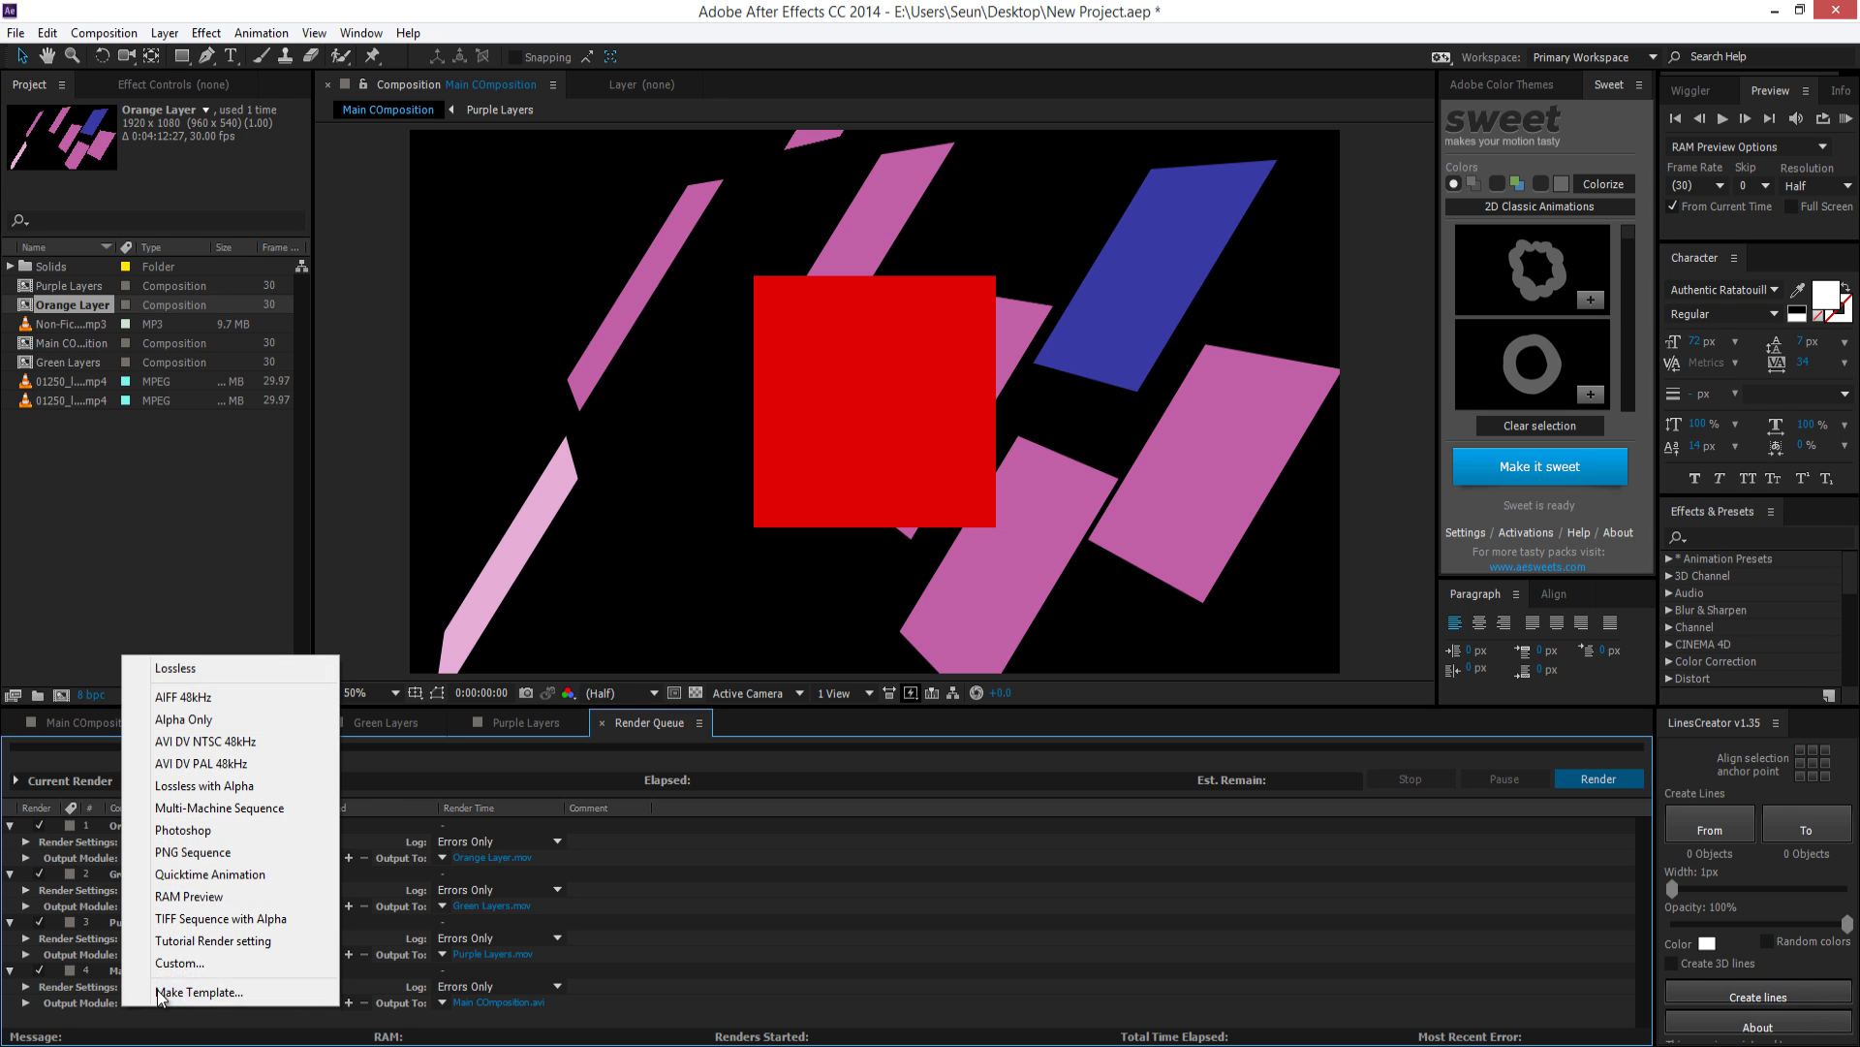
left_click(211, 941)
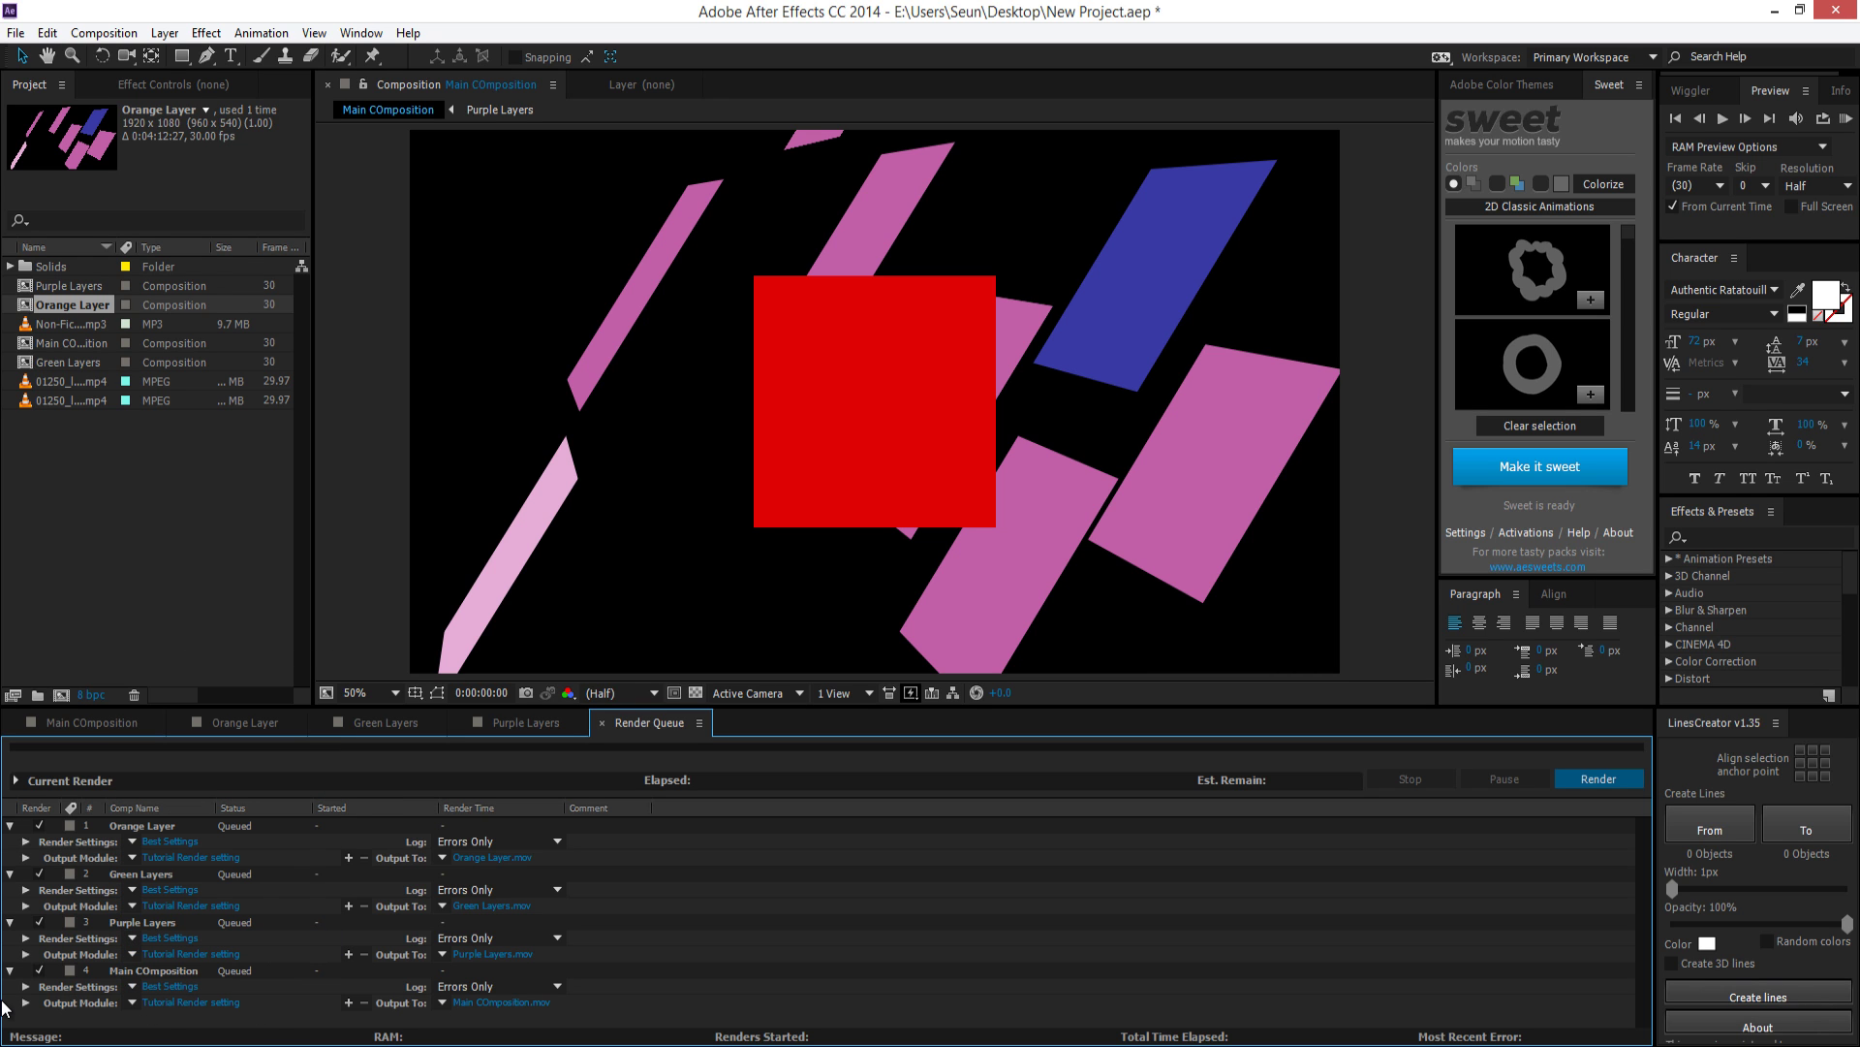
Reselect Tutorial Render setting for Orange Layer and check Main COmposition's render settings without changing them
left_click(132, 857)
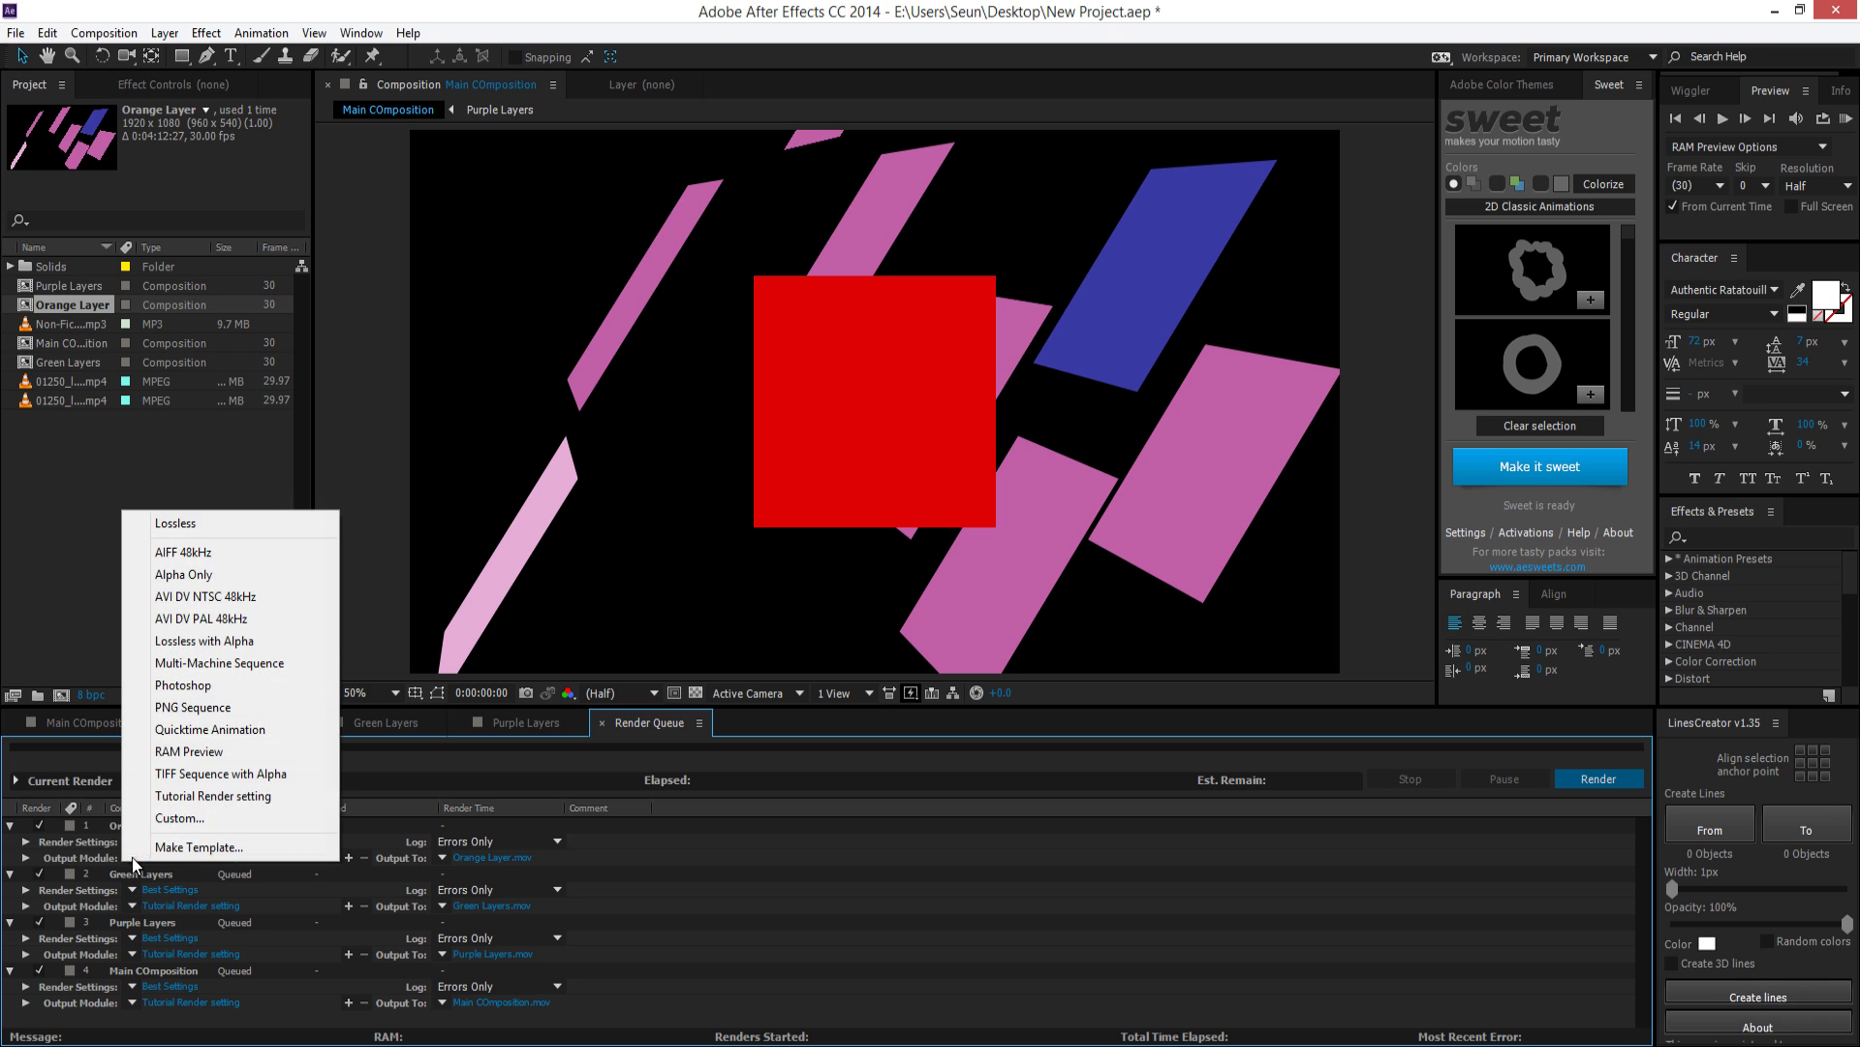
left_click(190, 799)
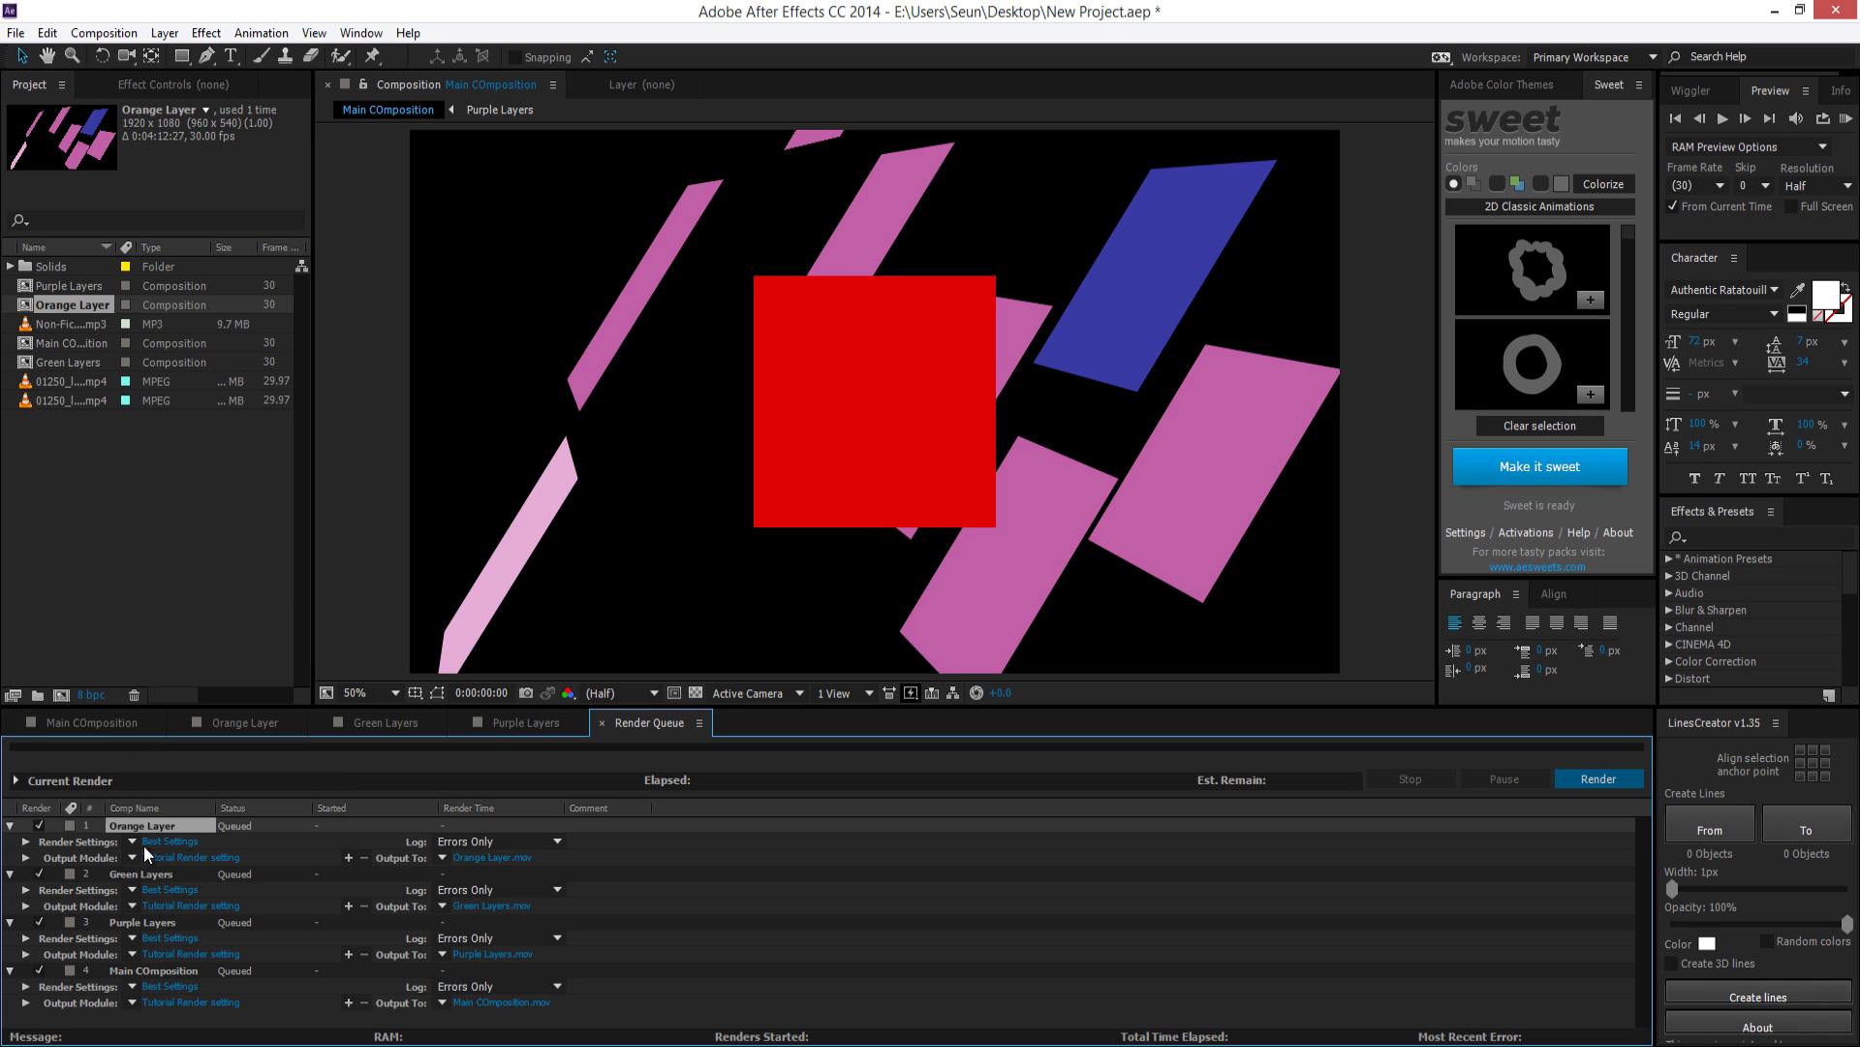
left_click(158, 822)
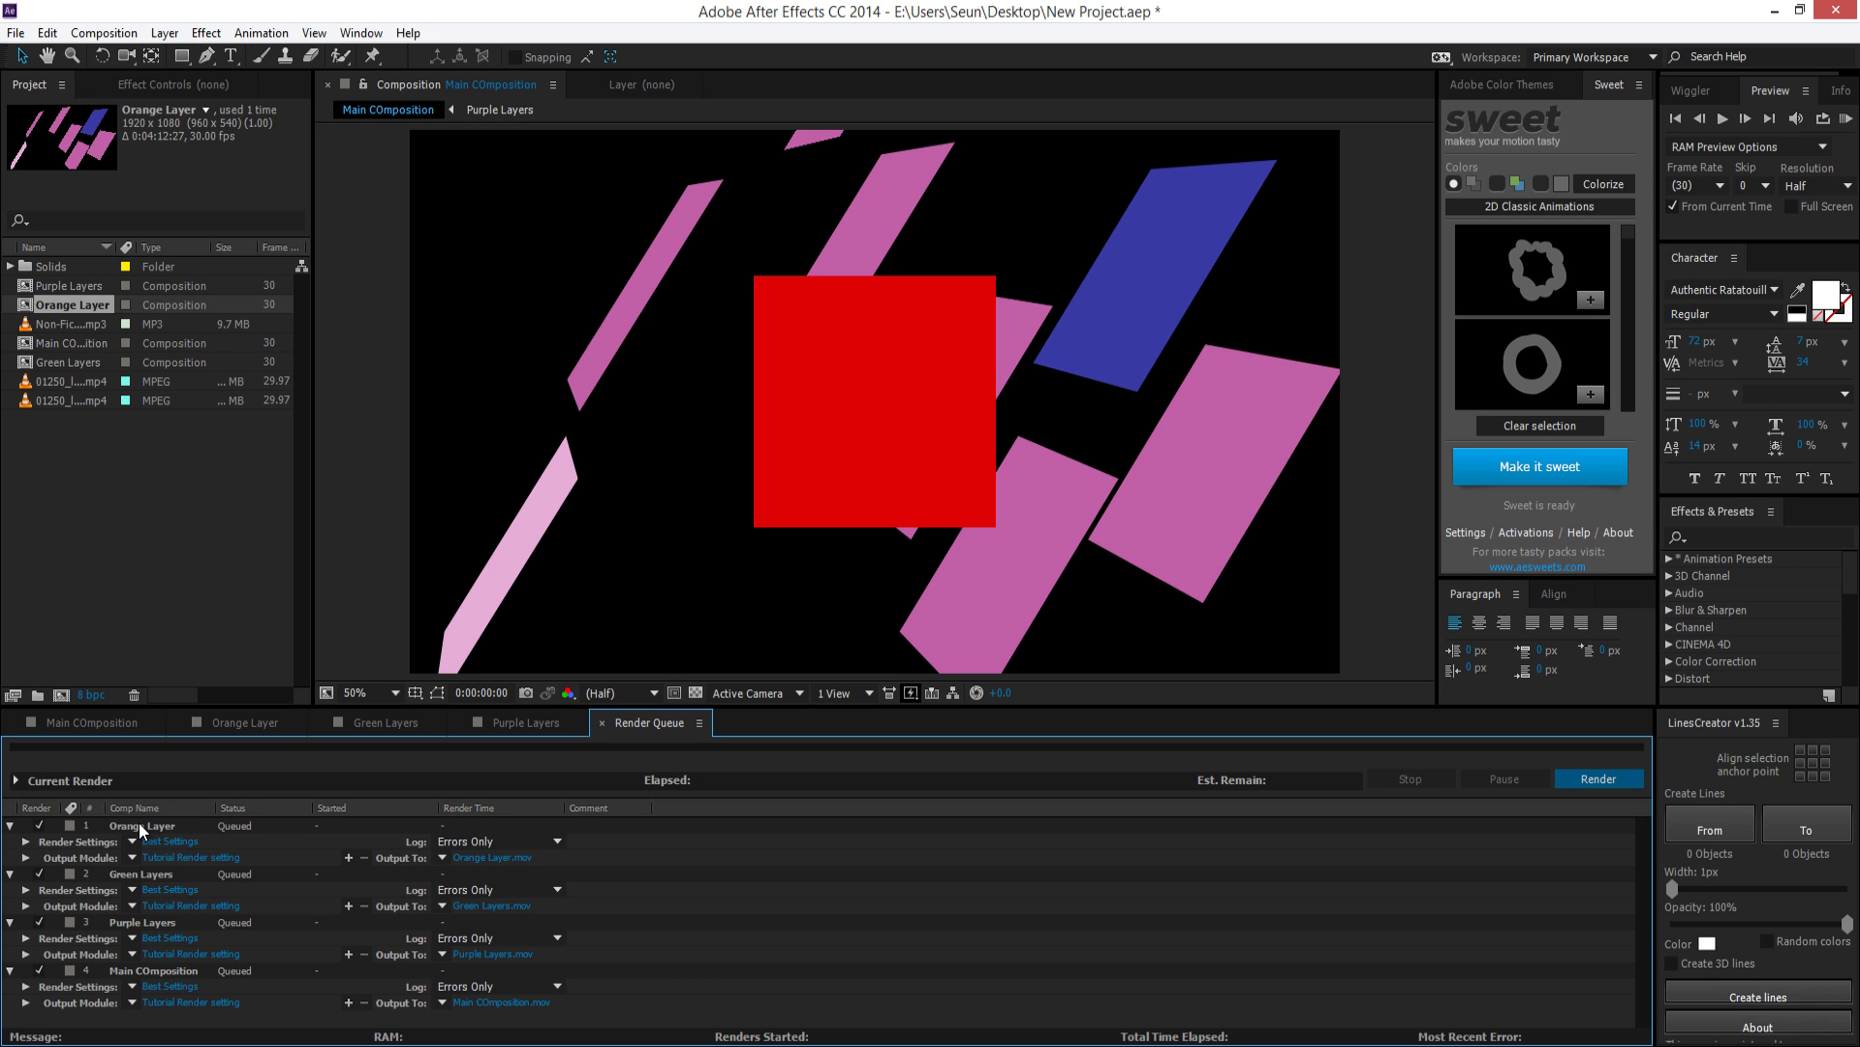
left_click(165, 985)
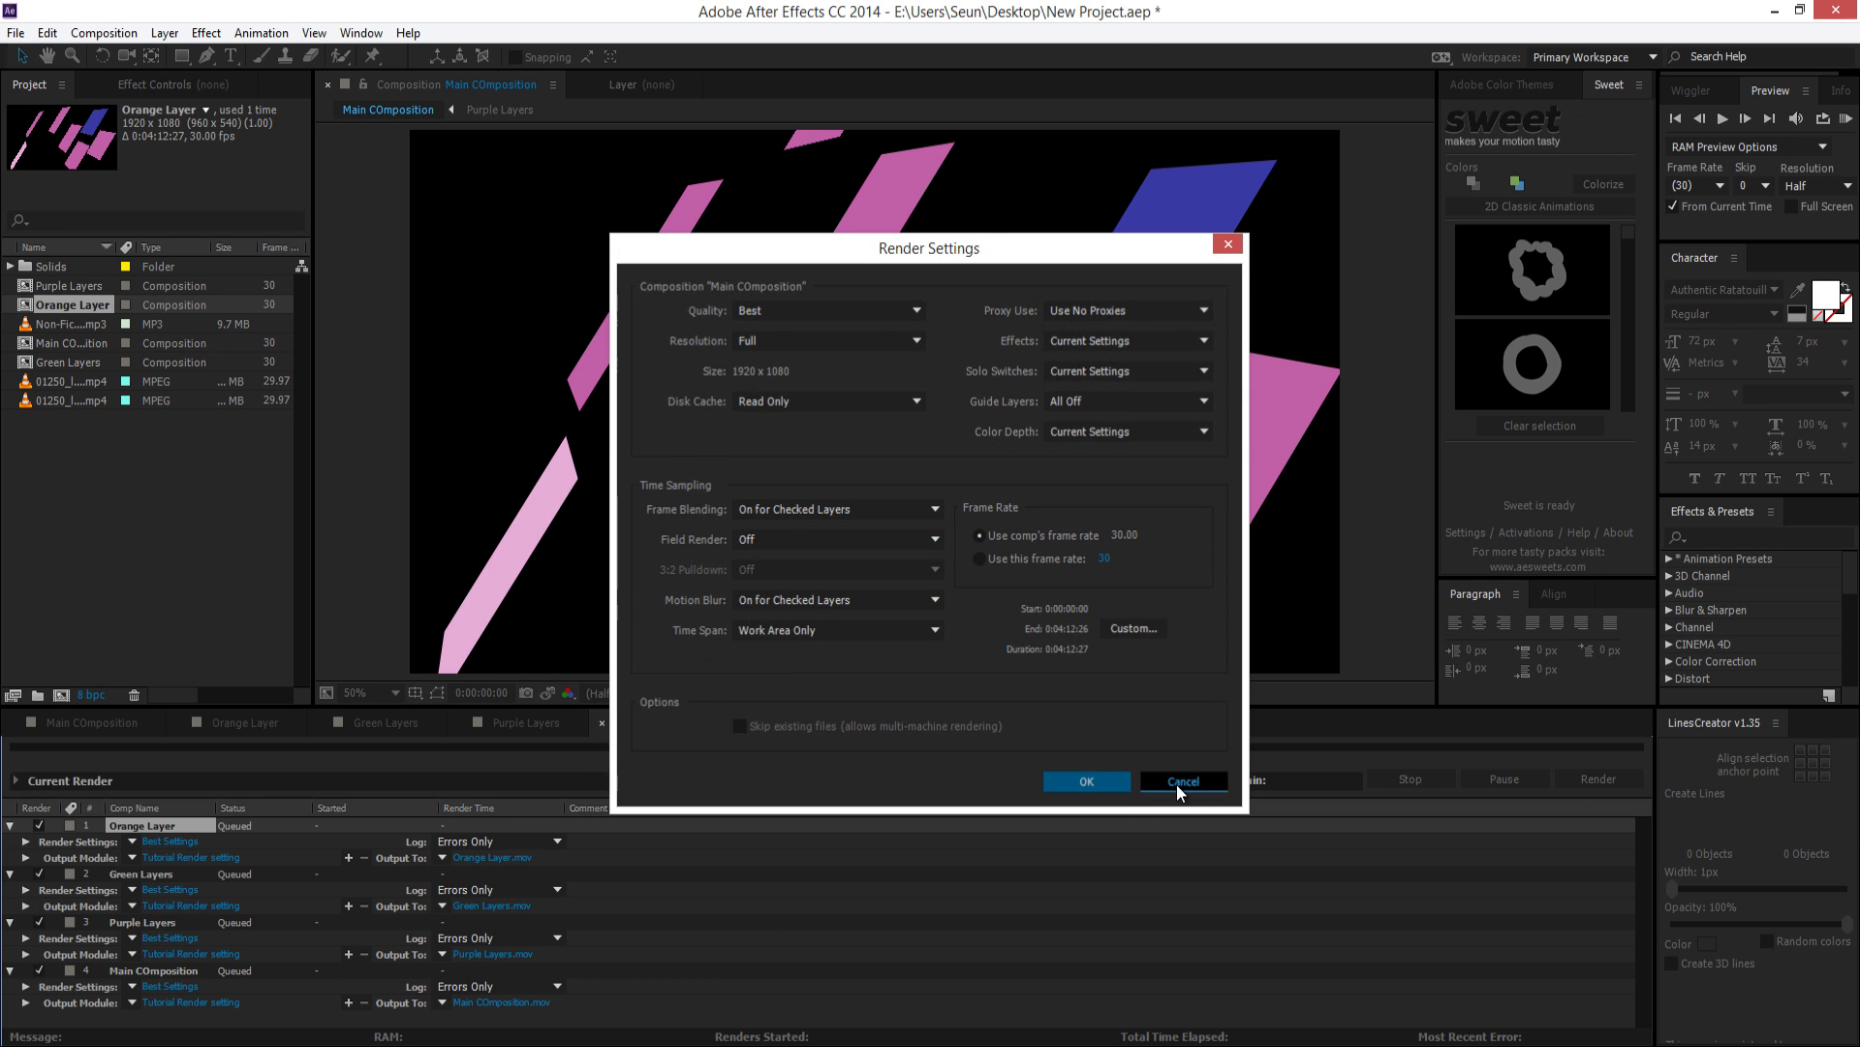
left_click(1183, 781)
Apply Tutorial Render setting to all queued renders at once, and switch all their output modules to PNG Sequence instead
key("ctrl+a")
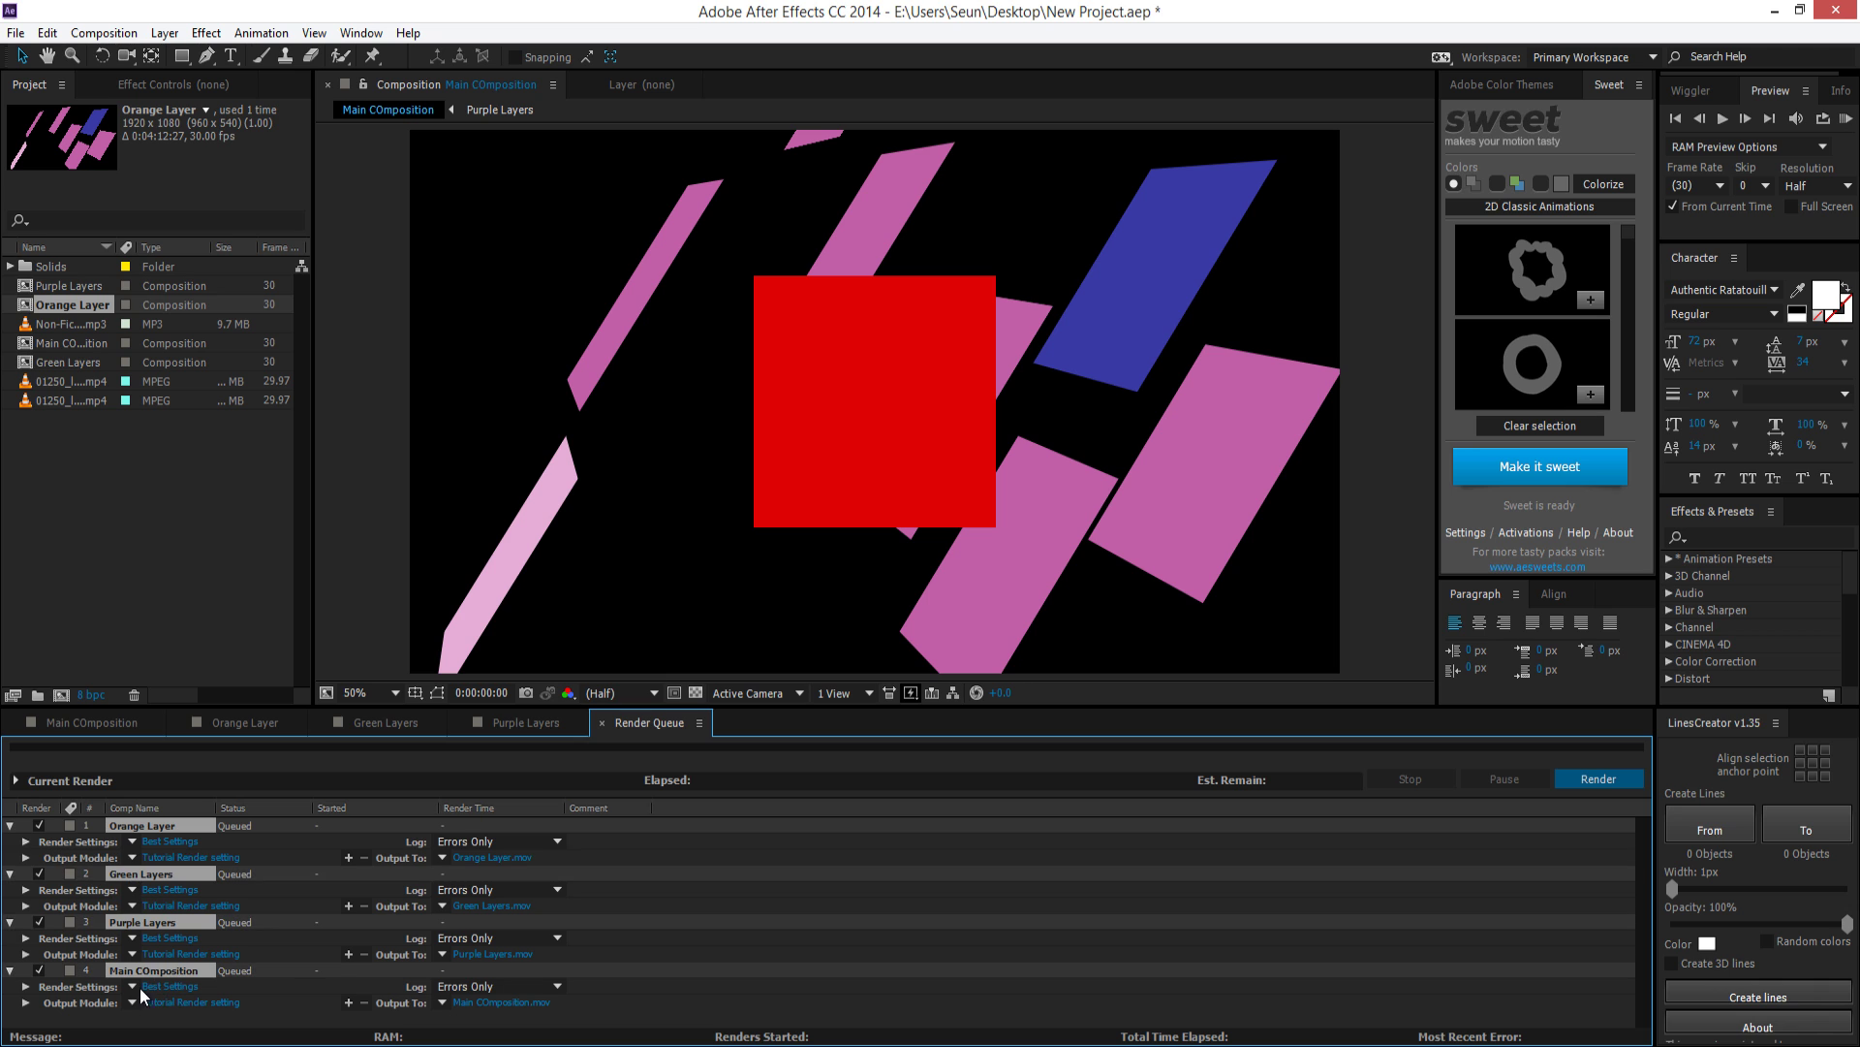
left_click(133, 1004)
left_click(167, 938)
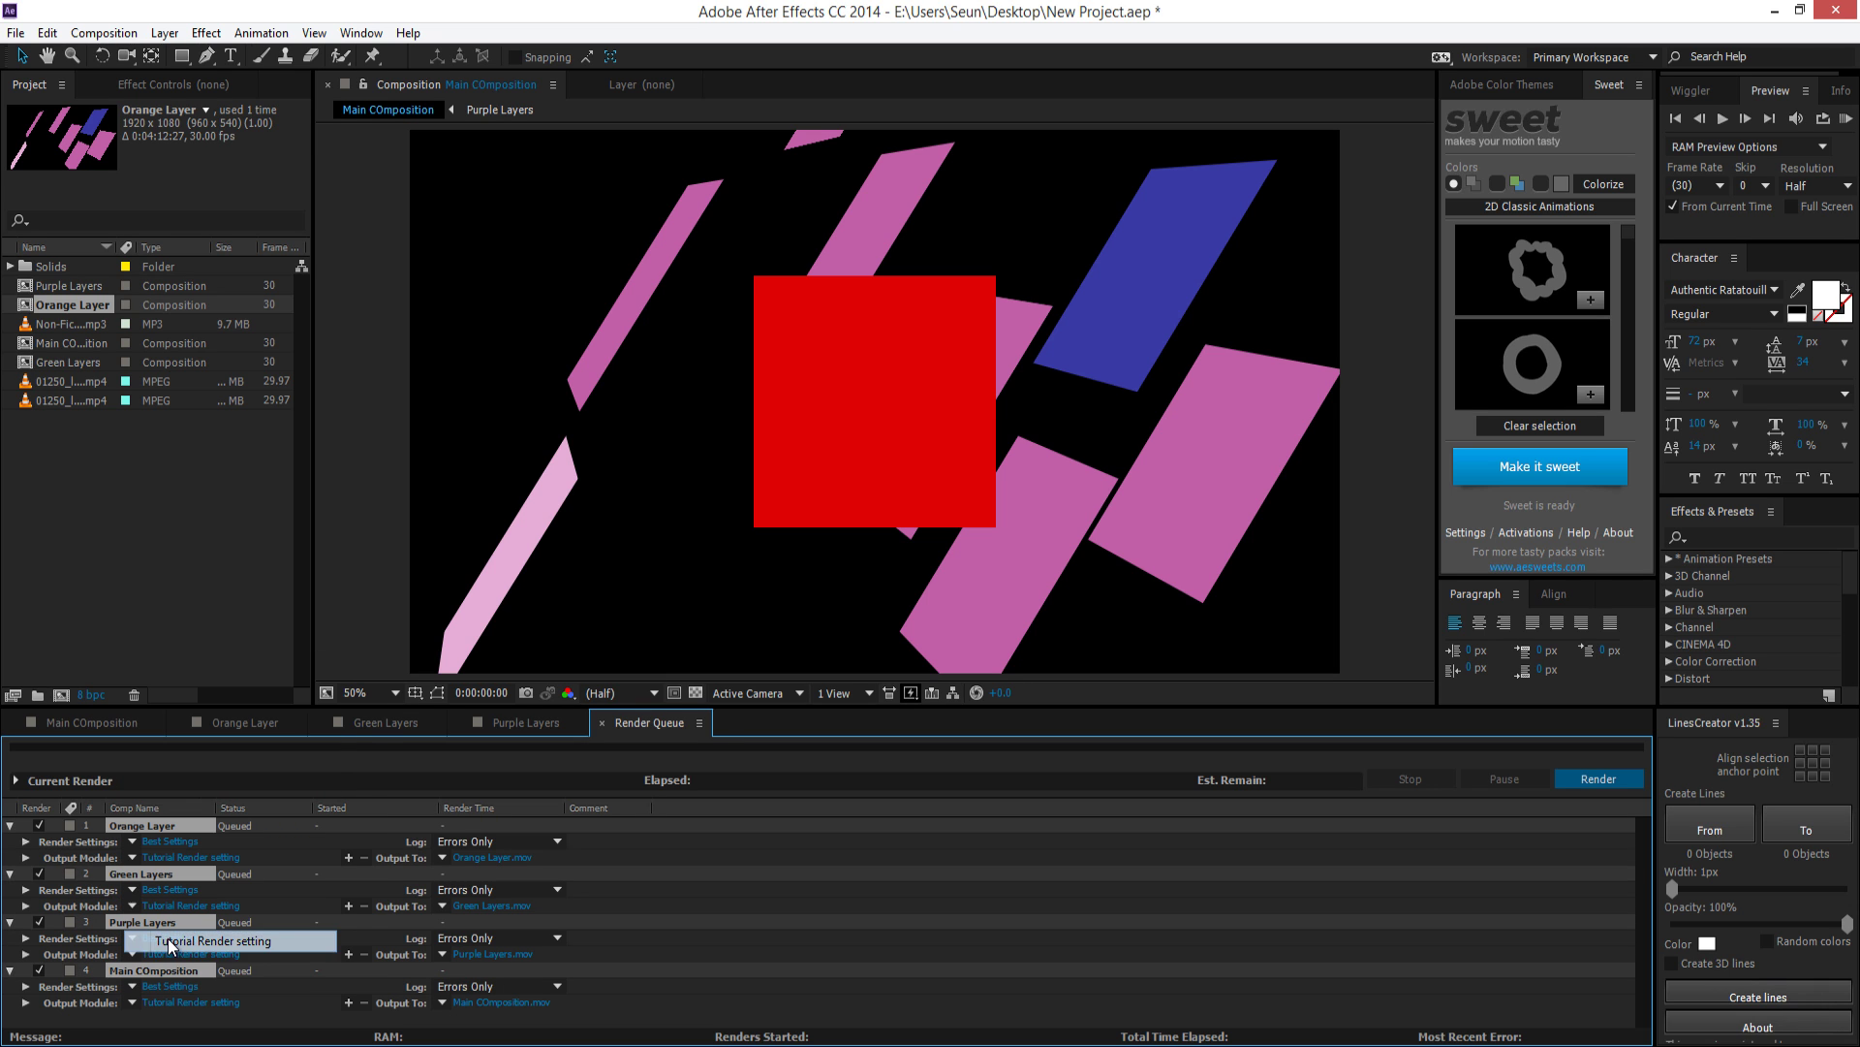
left_click(134, 1004)
left_click(221, 852)
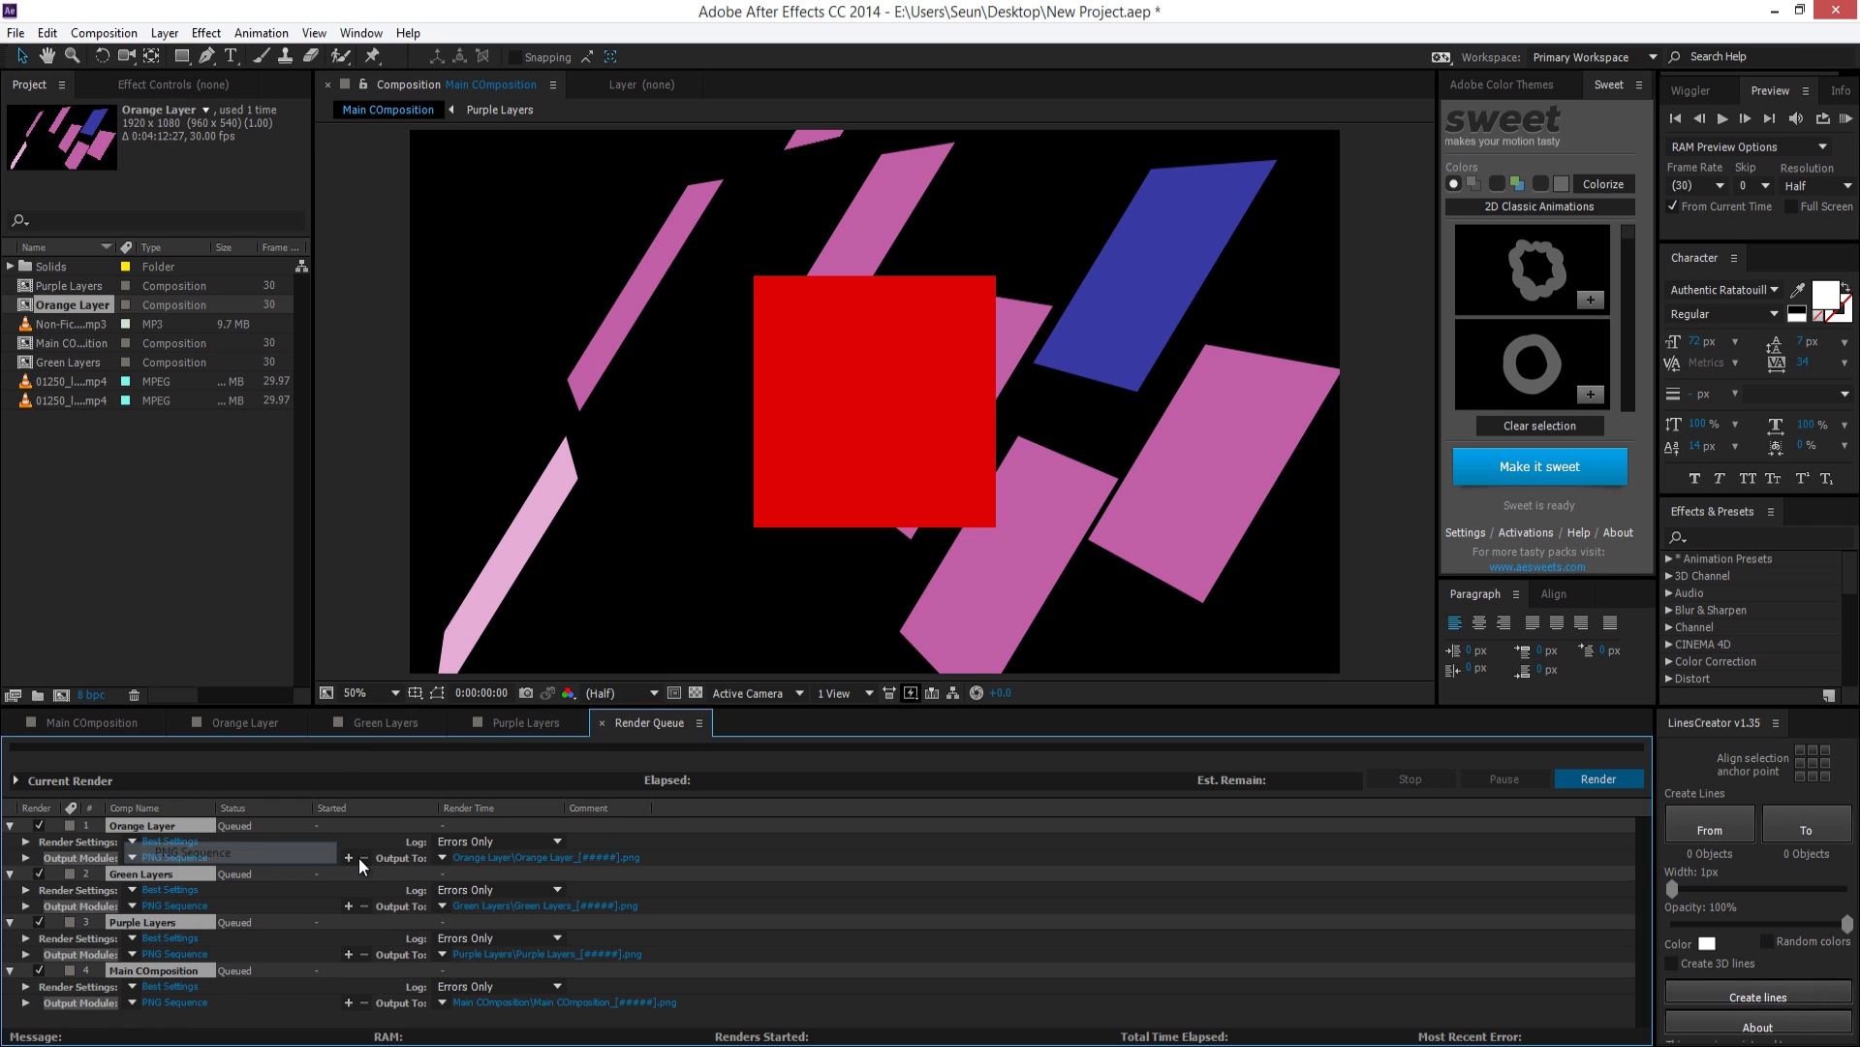
Apply the Tutorial Render setting template to the output modules of all queued renders at once, and deselect them
left_click(132, 1004)
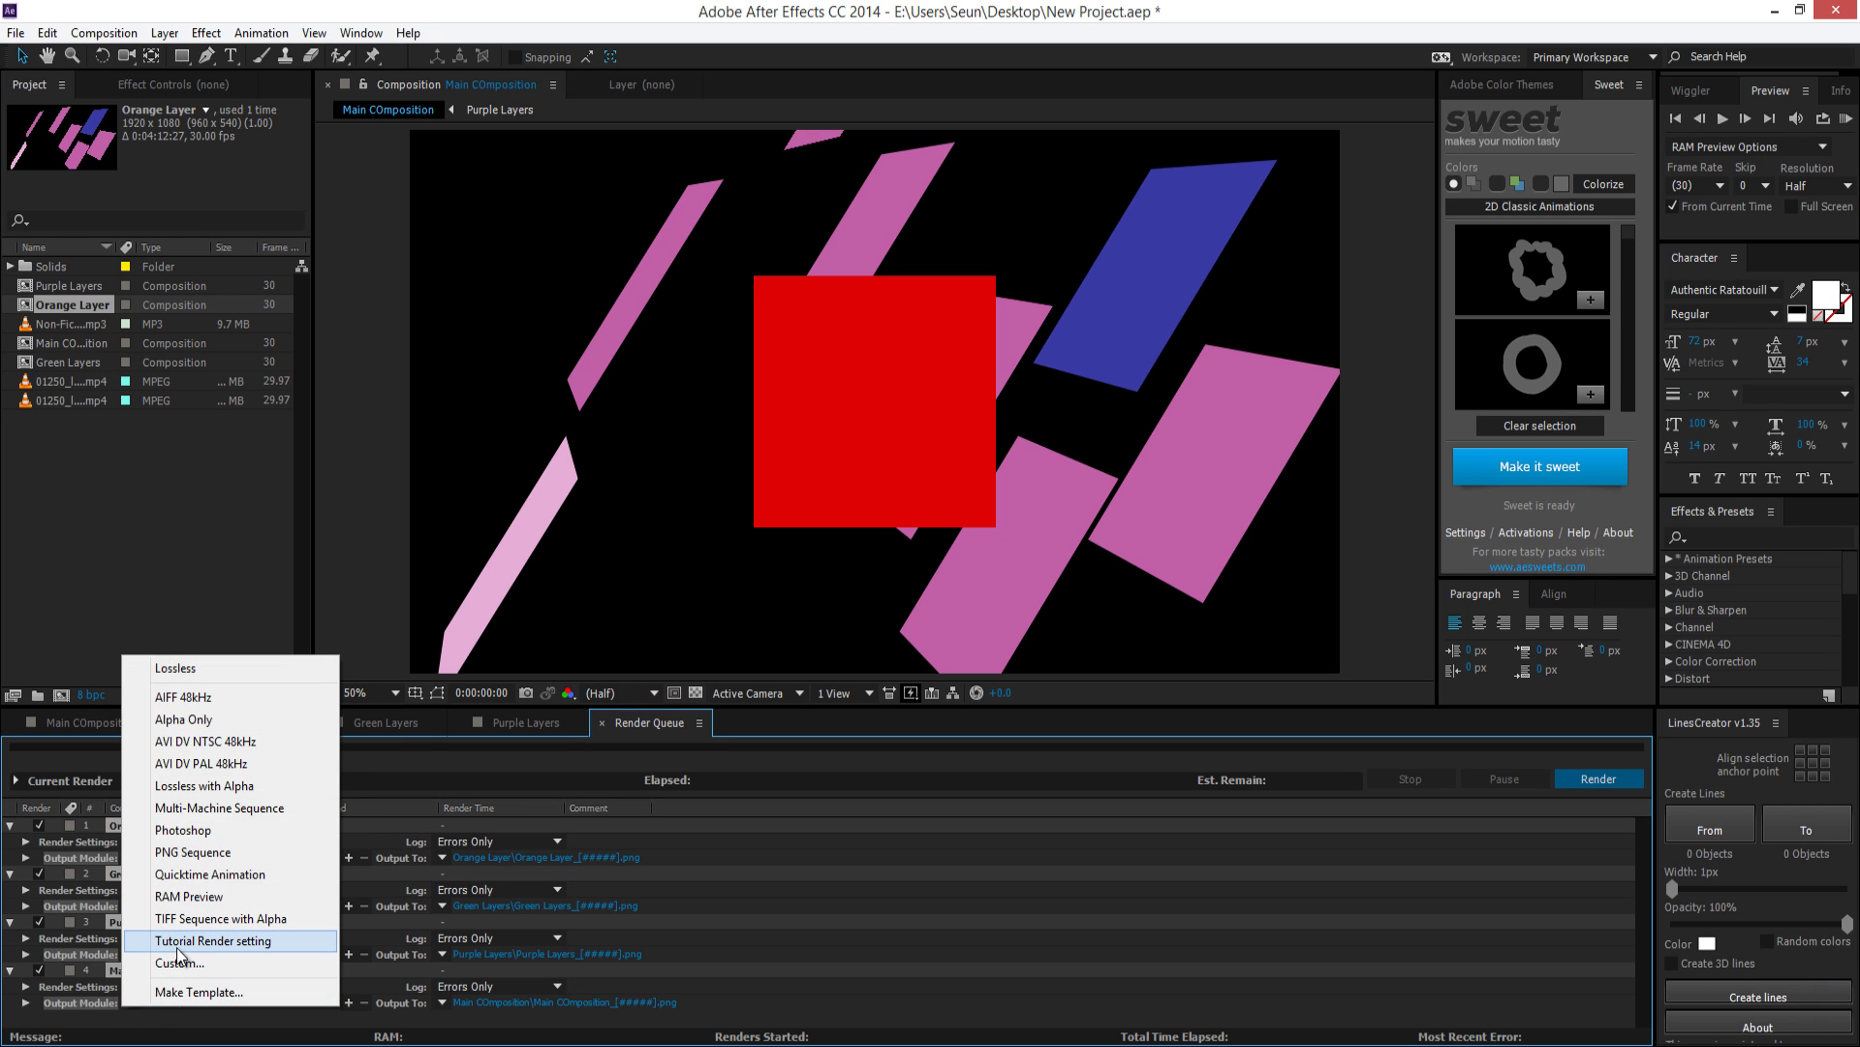
left_click(176, 942)
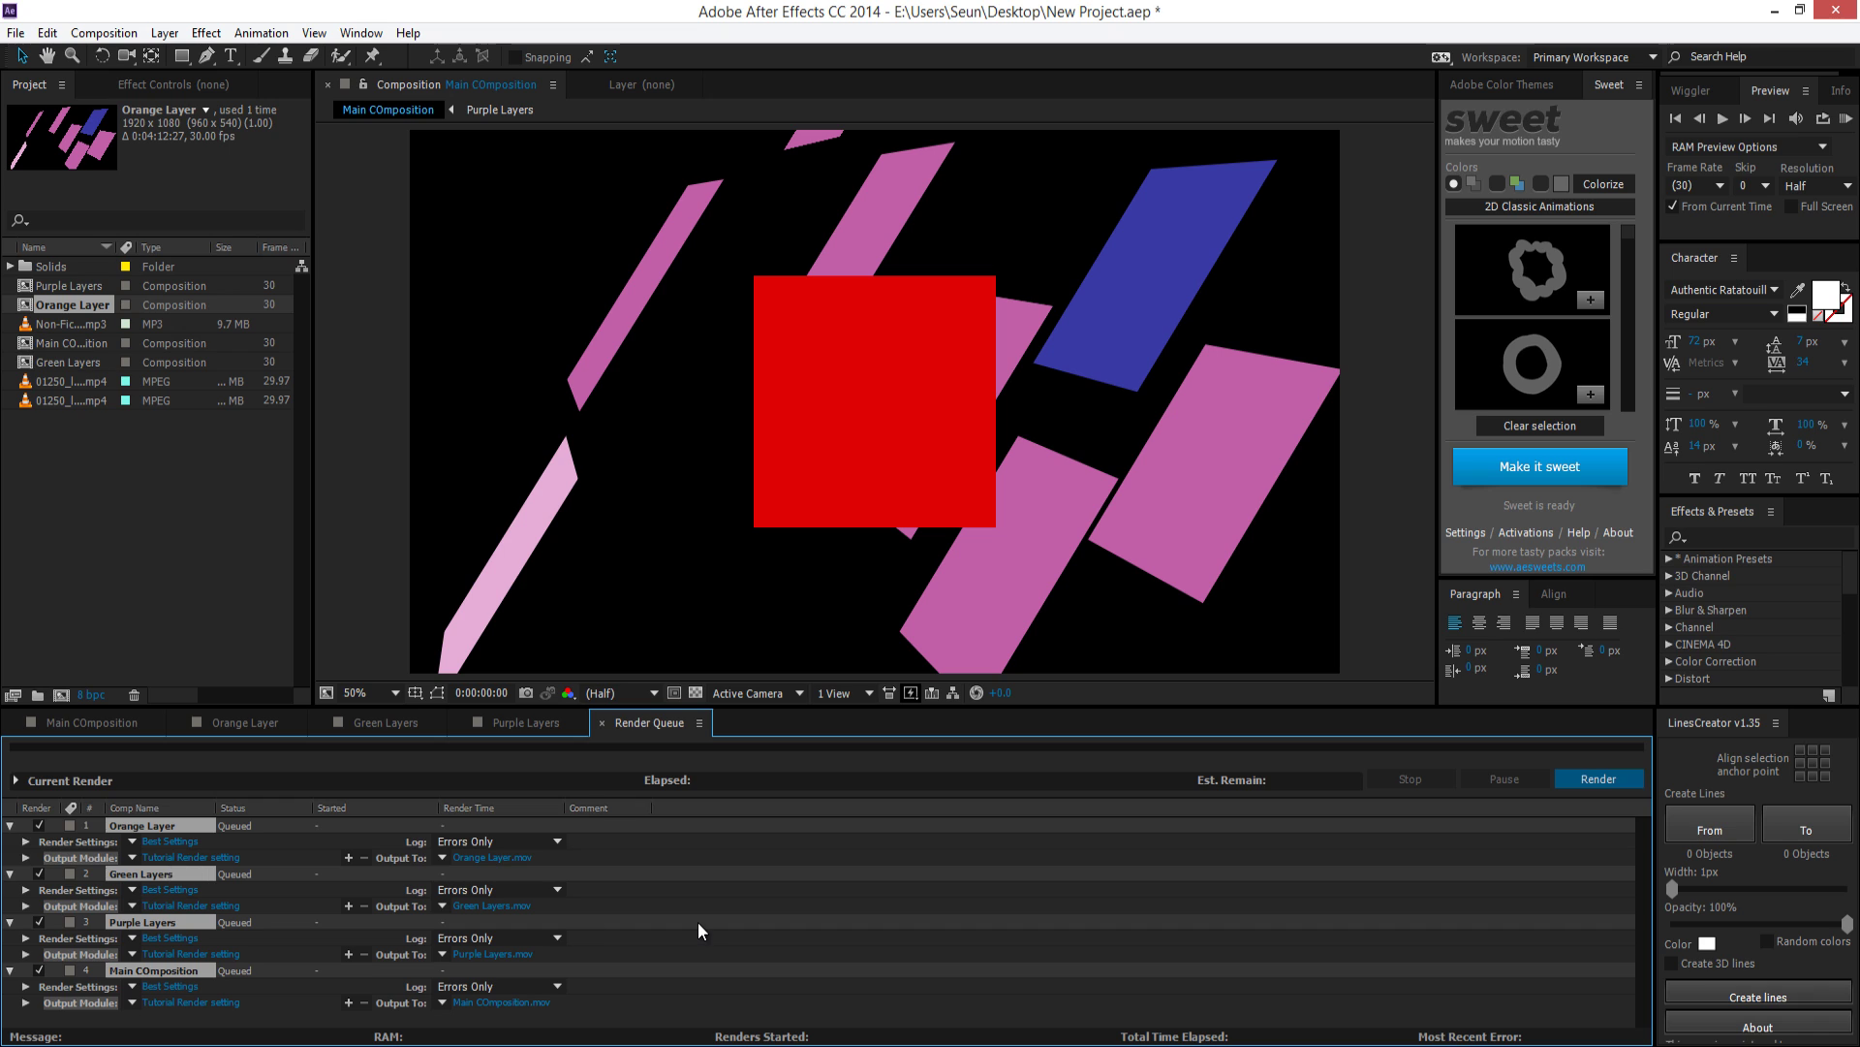
left_click(698, 915)
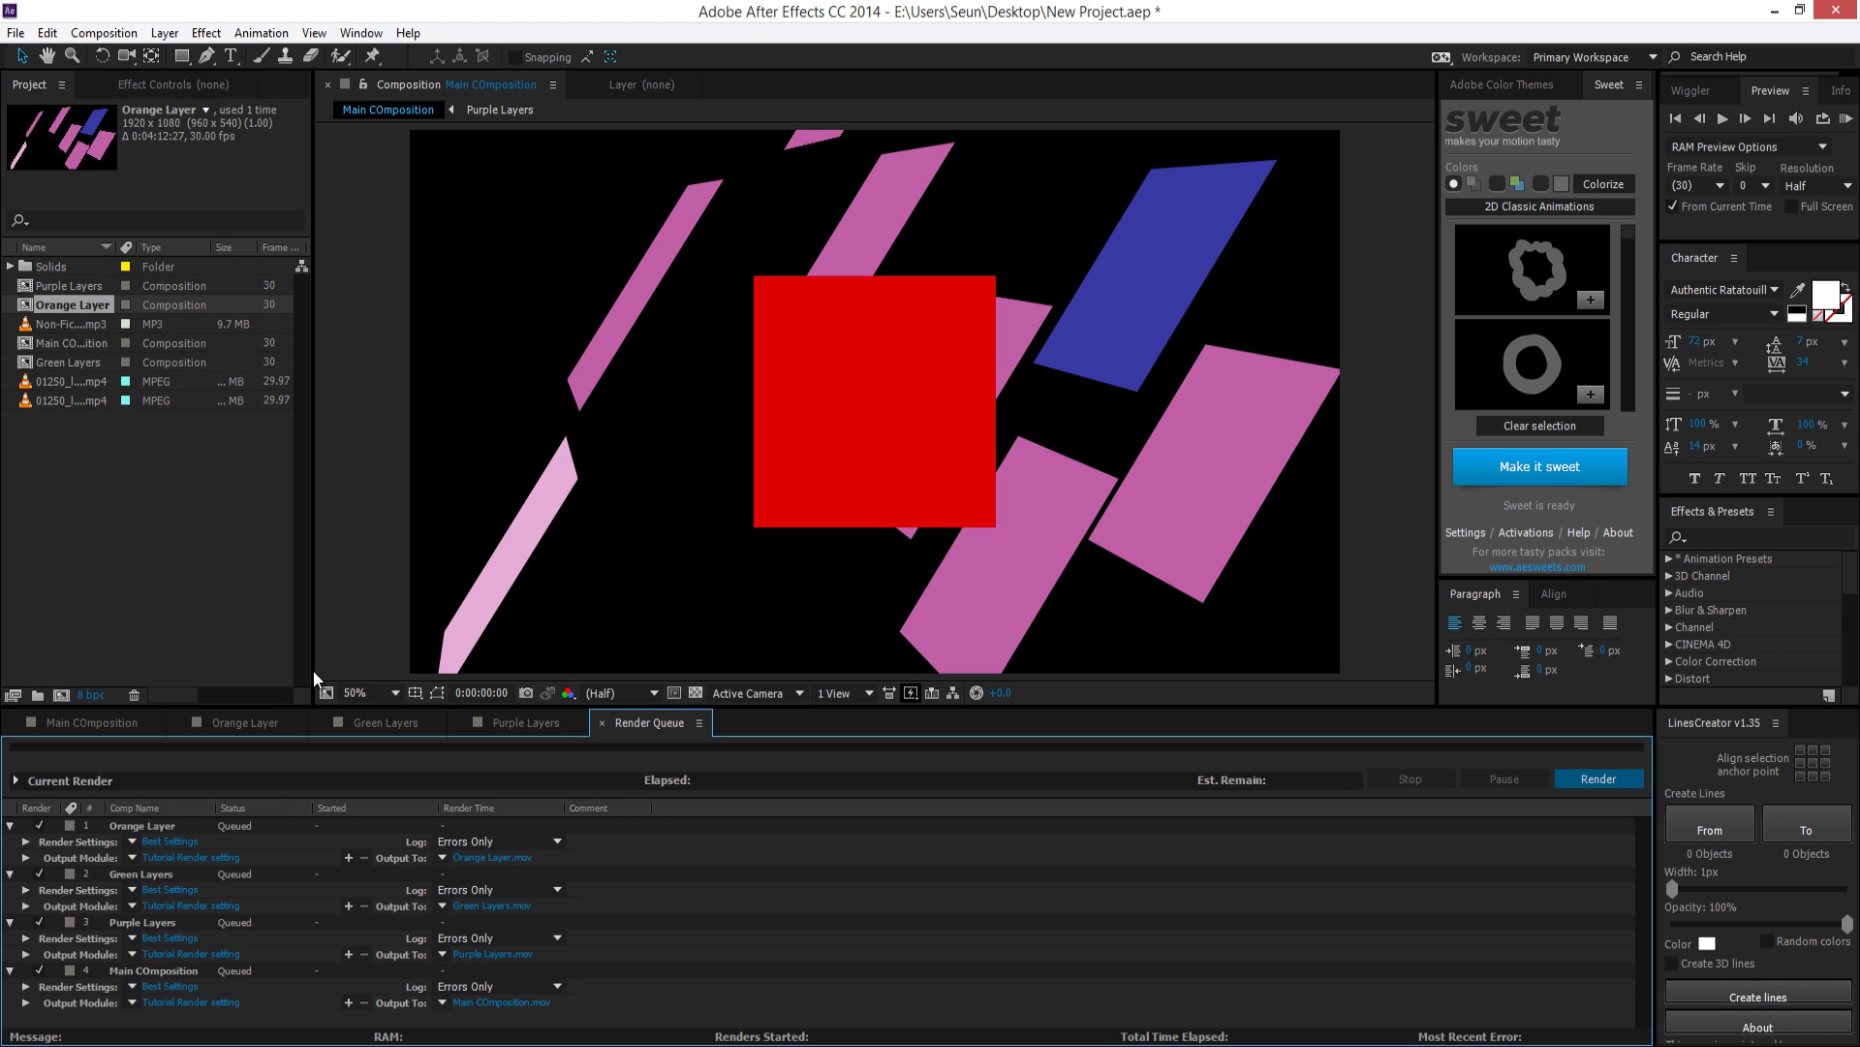
Return to the Main COmposition timeline and save the project
left_click(120, 721)
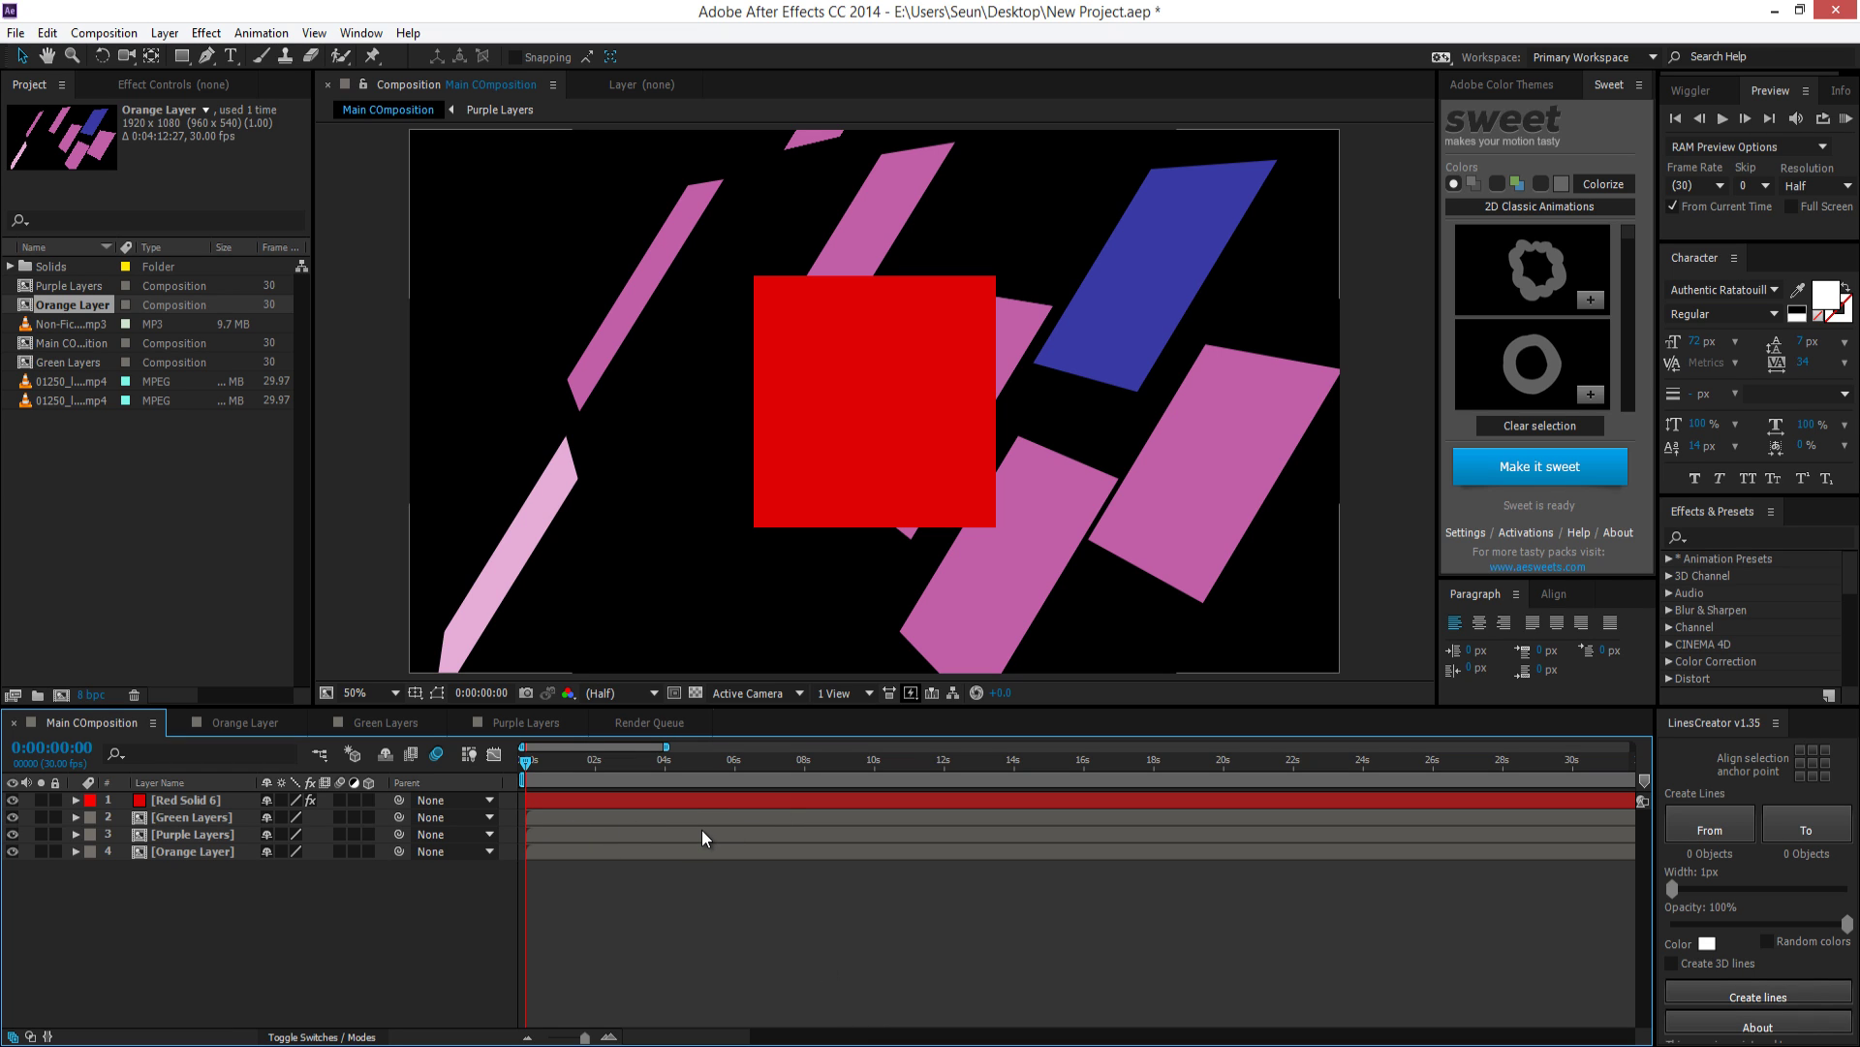
key("ctrl+s")
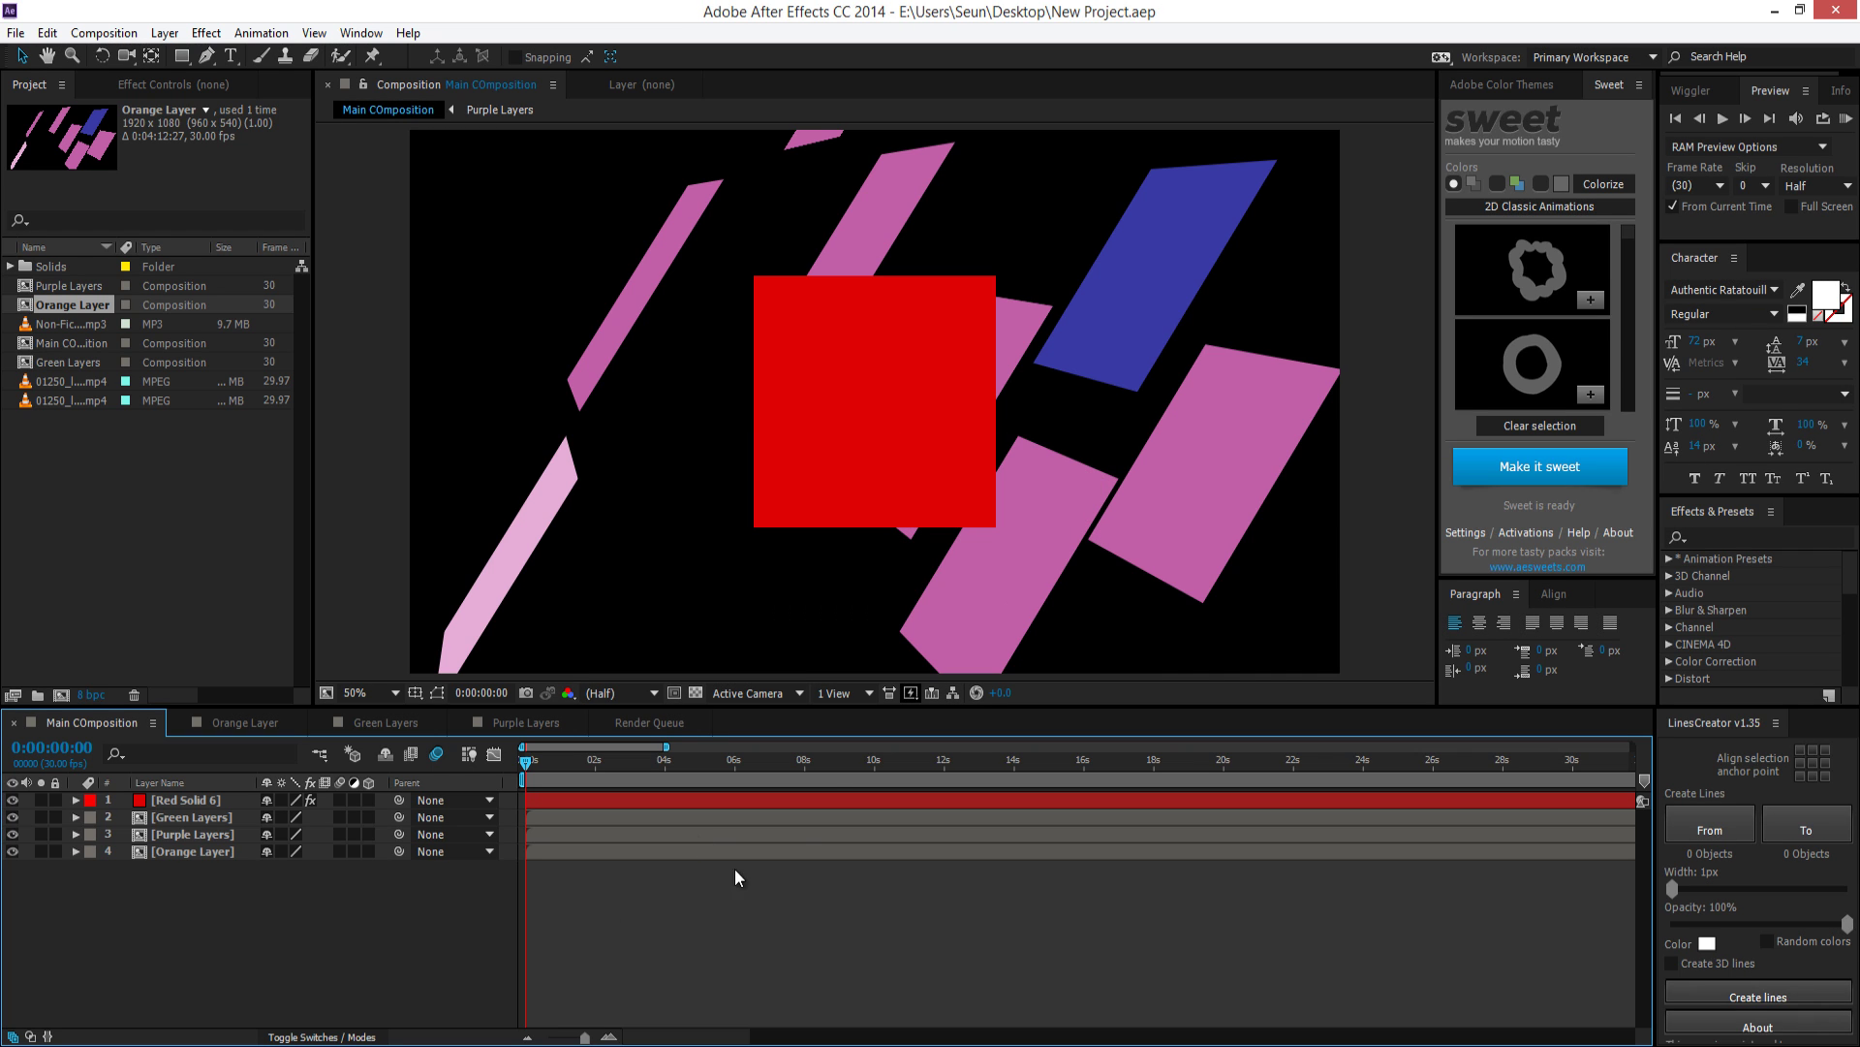
Review the Auto-Save preferences, switching Automatically Save Projects off and on again and choosing Next to Project as the location
left_click(16, 35)
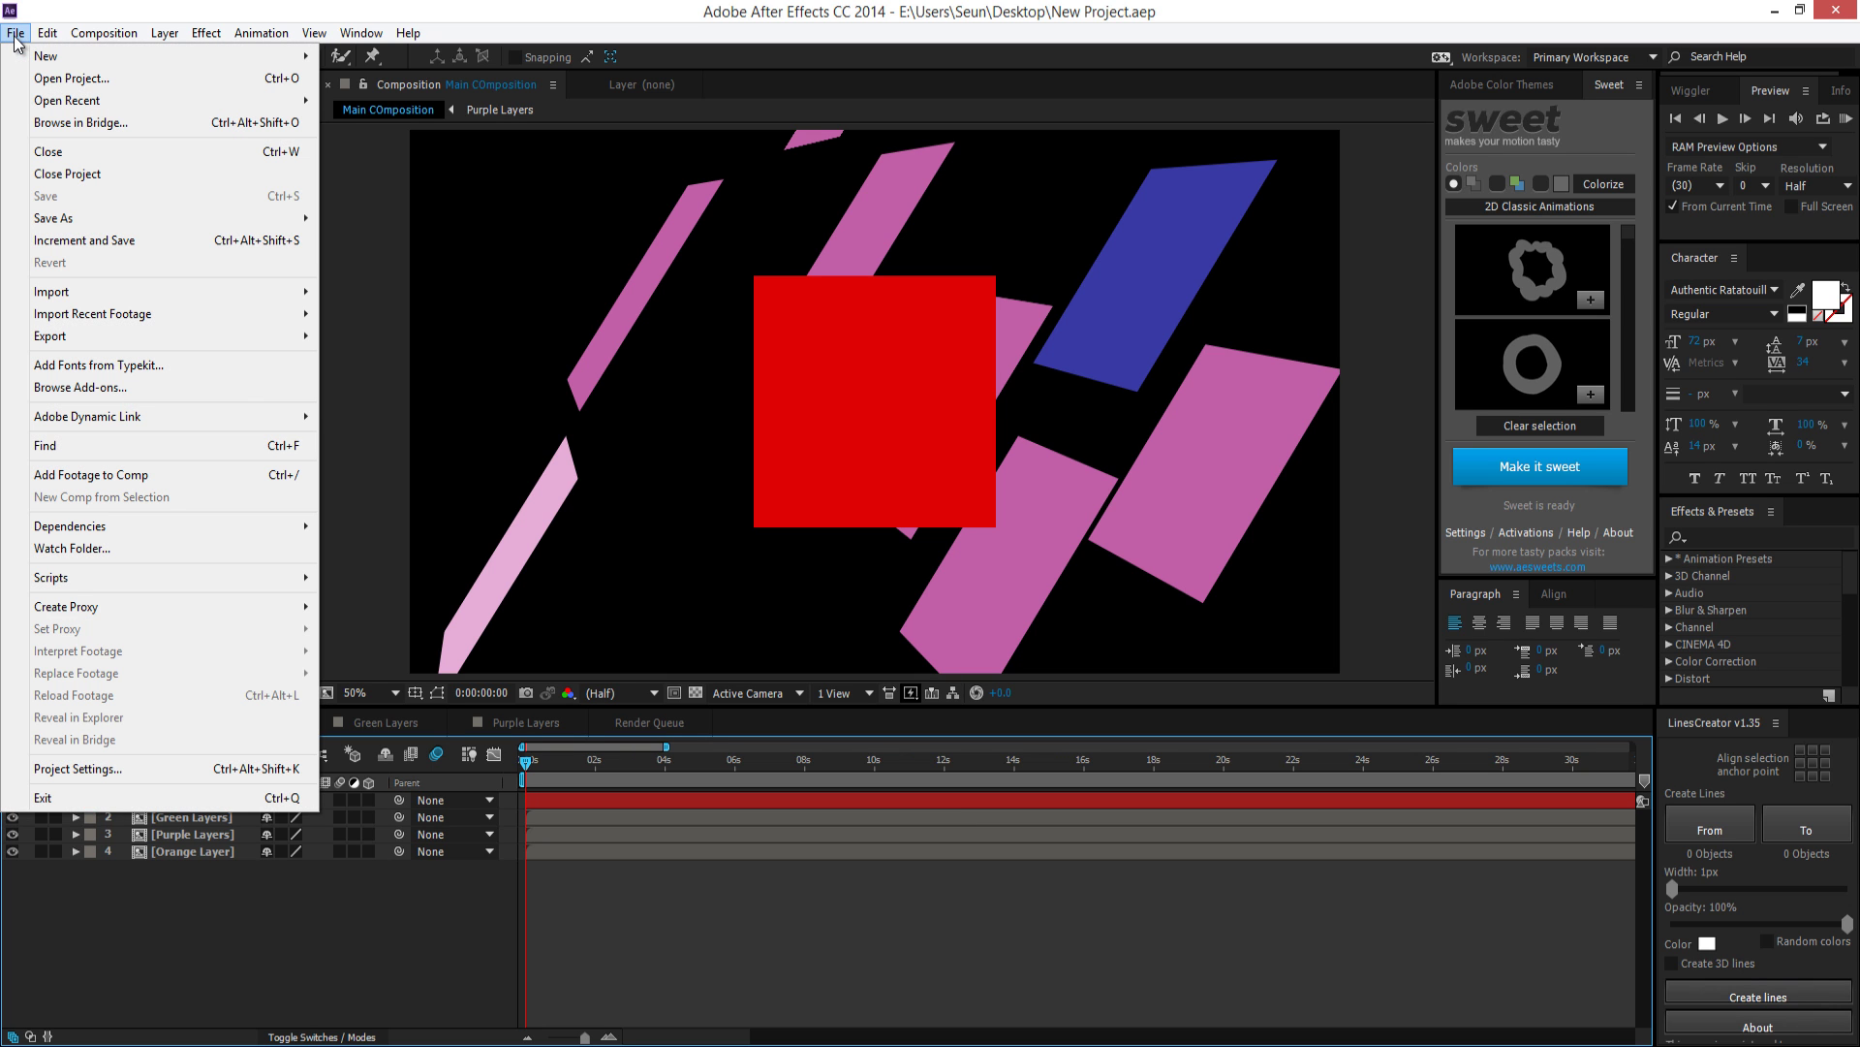
mouse_move(48, 37)
mouse_move(250, 569)
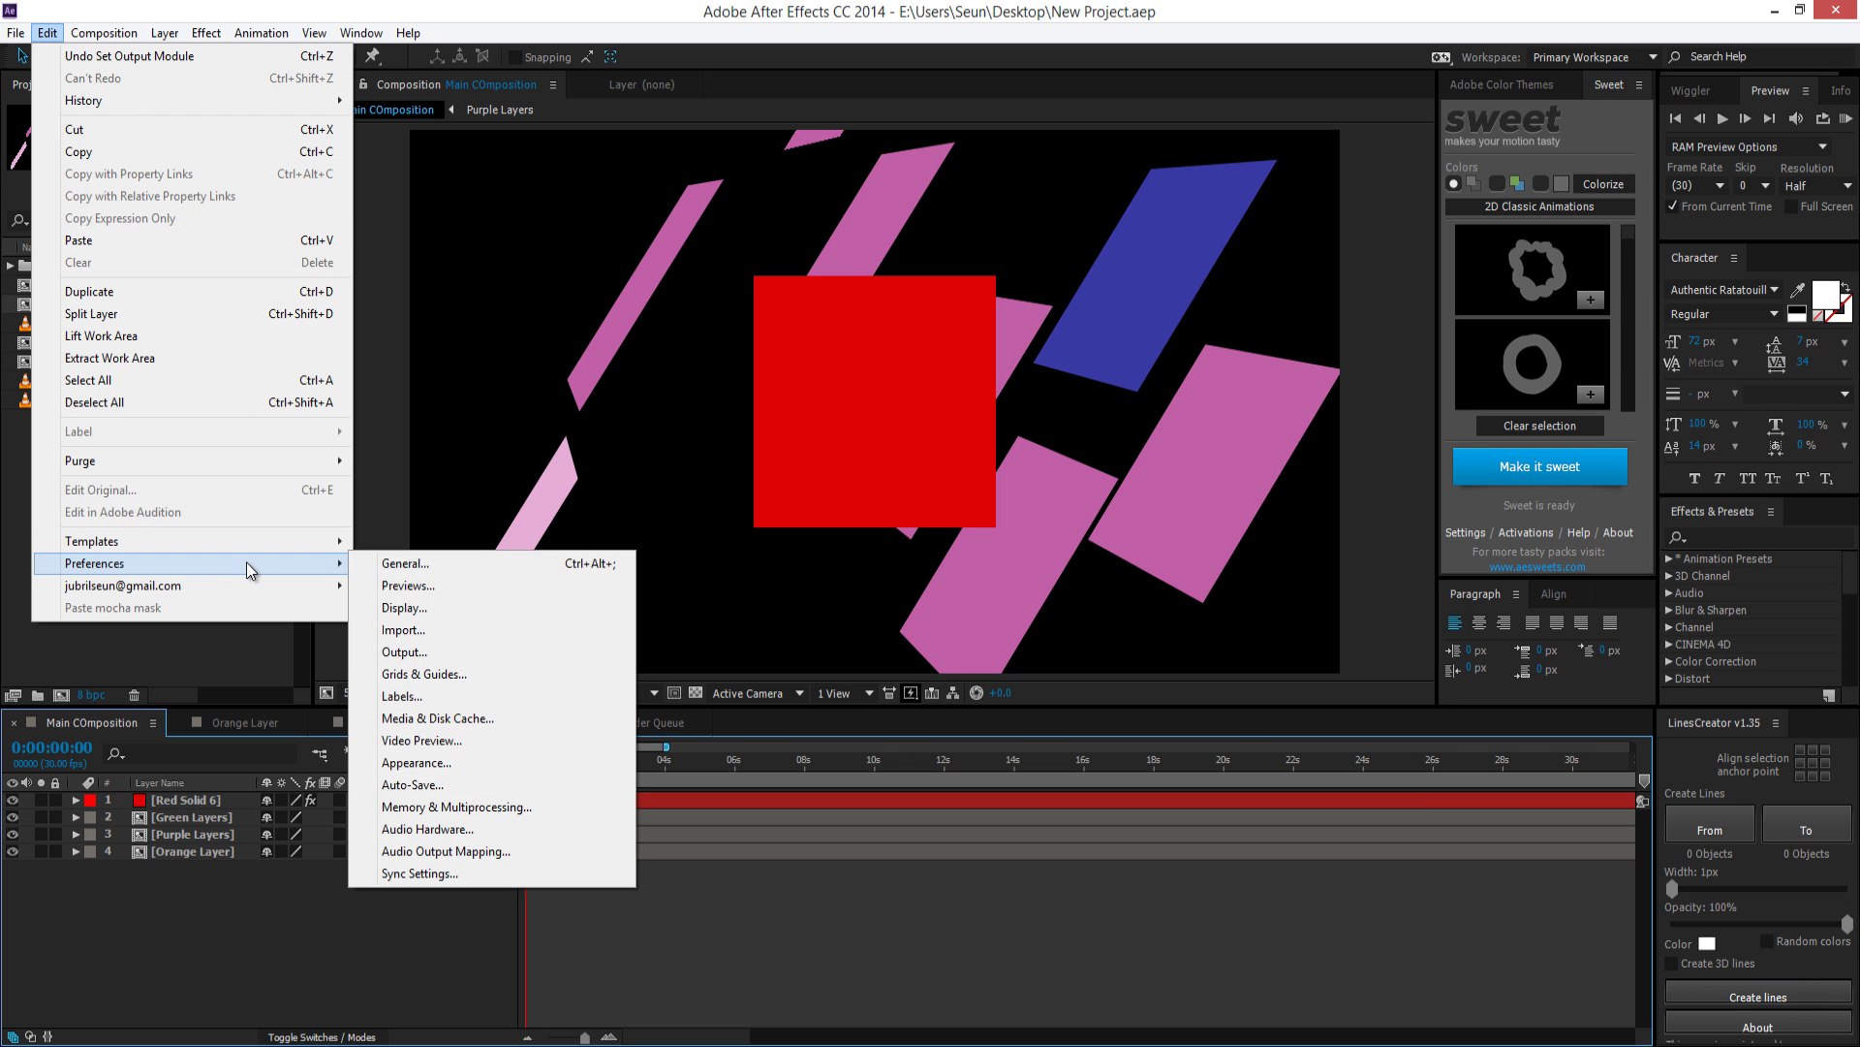
left_click(433, 785)
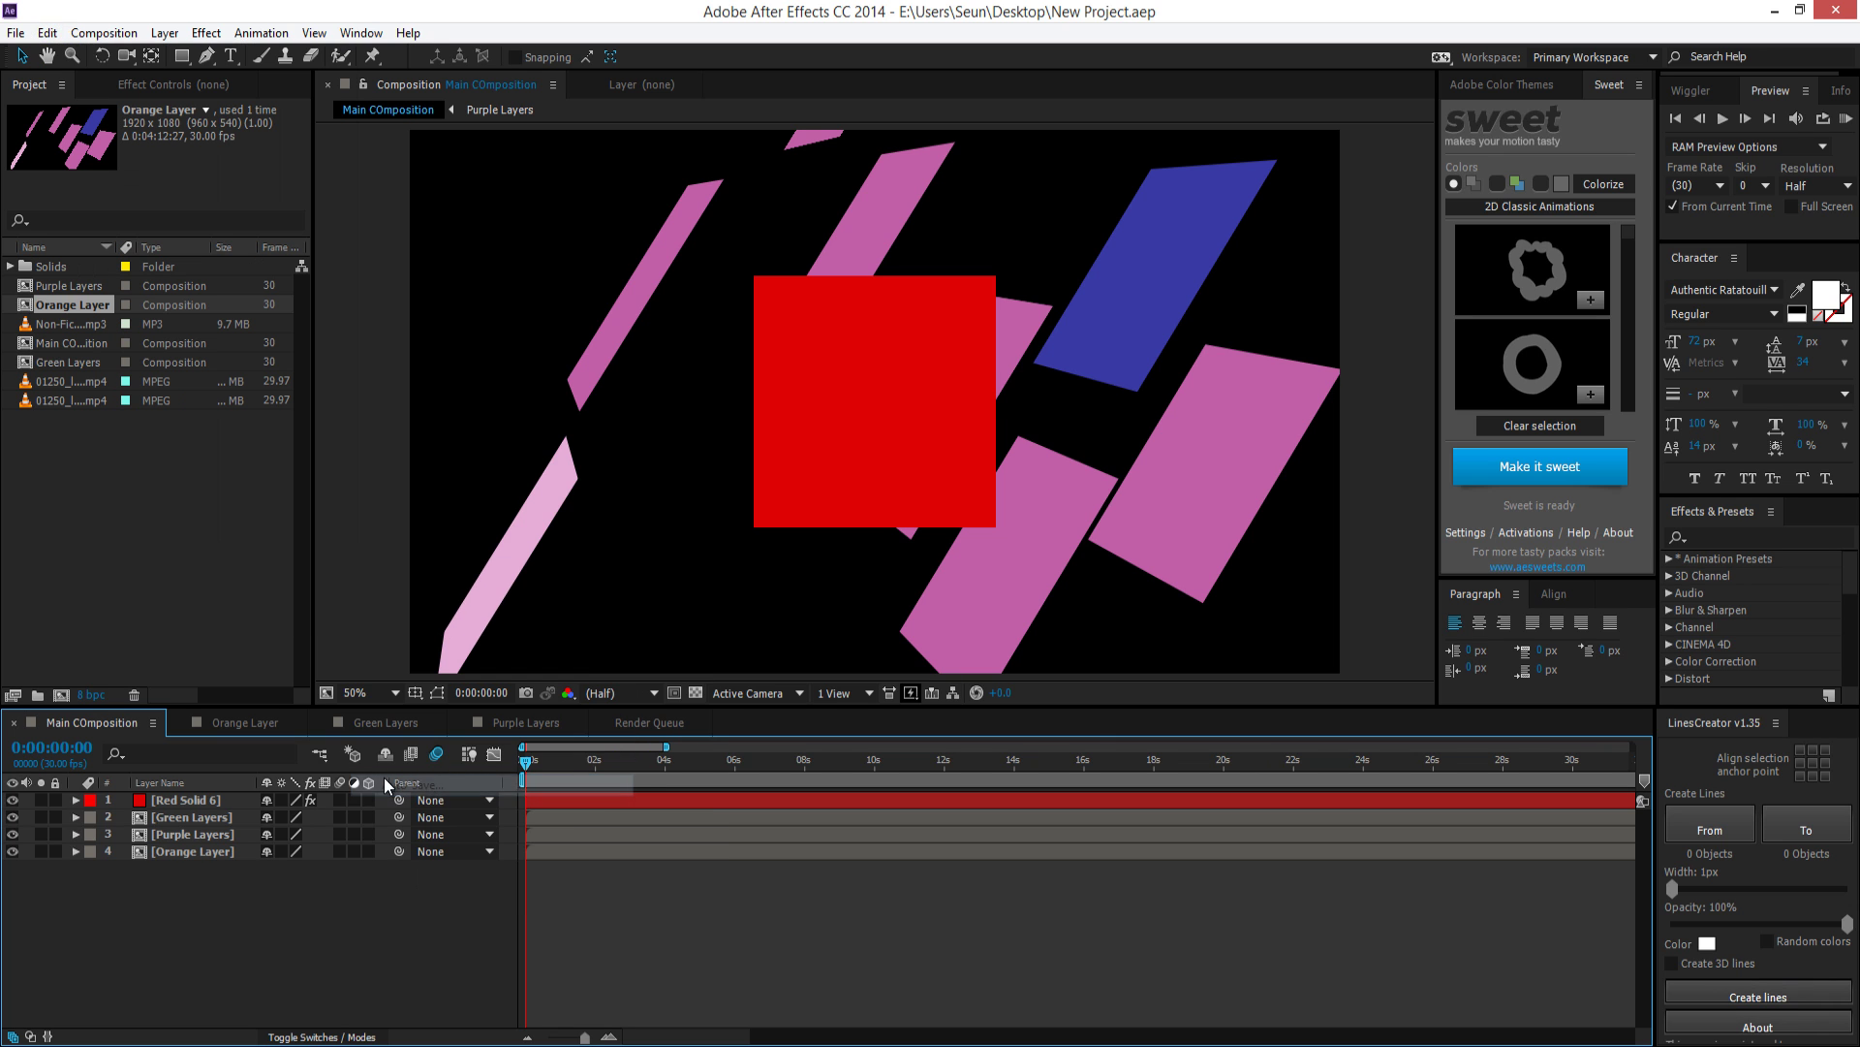
left_click_drag(621, 182, 958, 358)
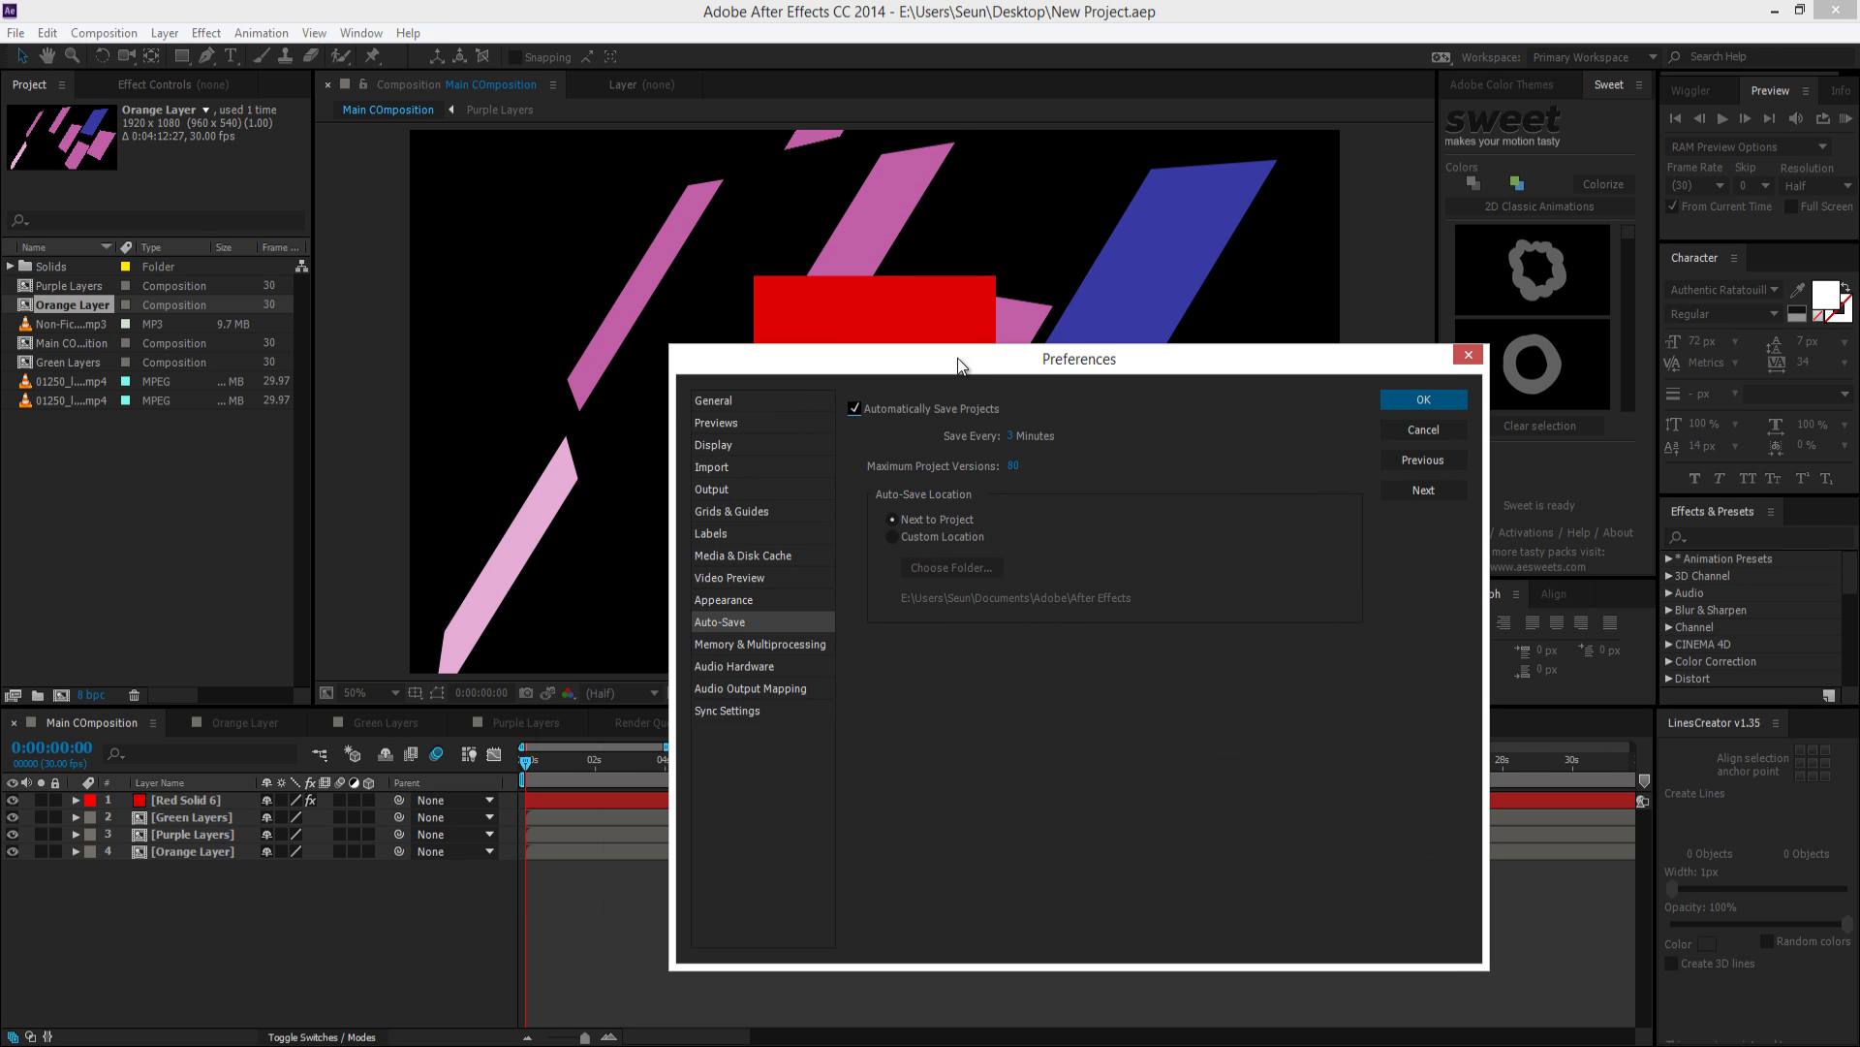
left_click(855, 414)
left_click(856, 414)
left_click_drag(1119, 358, 1268, 468)
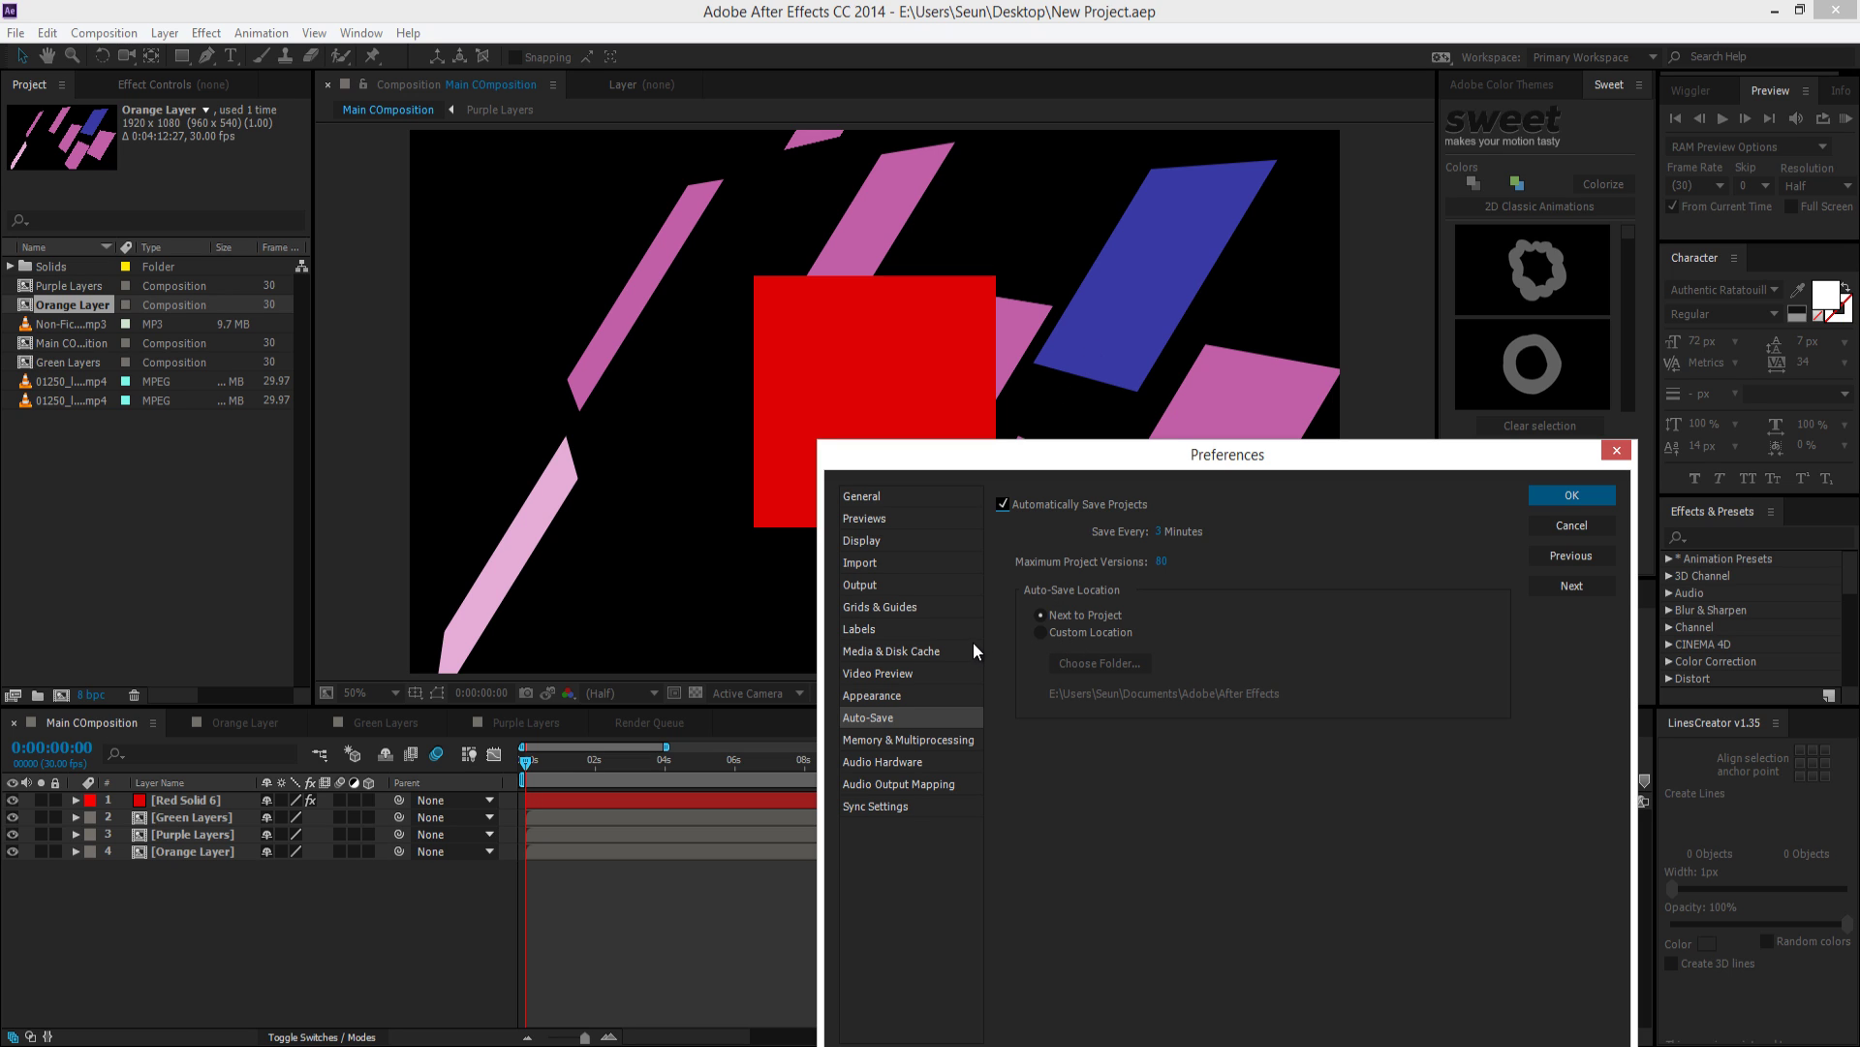
left_click(1074, 615)
Try the brightest and darkest interface brightness and the Affects Label Colors option in the Appearance preferences, restoring both
left_click(871, 696)
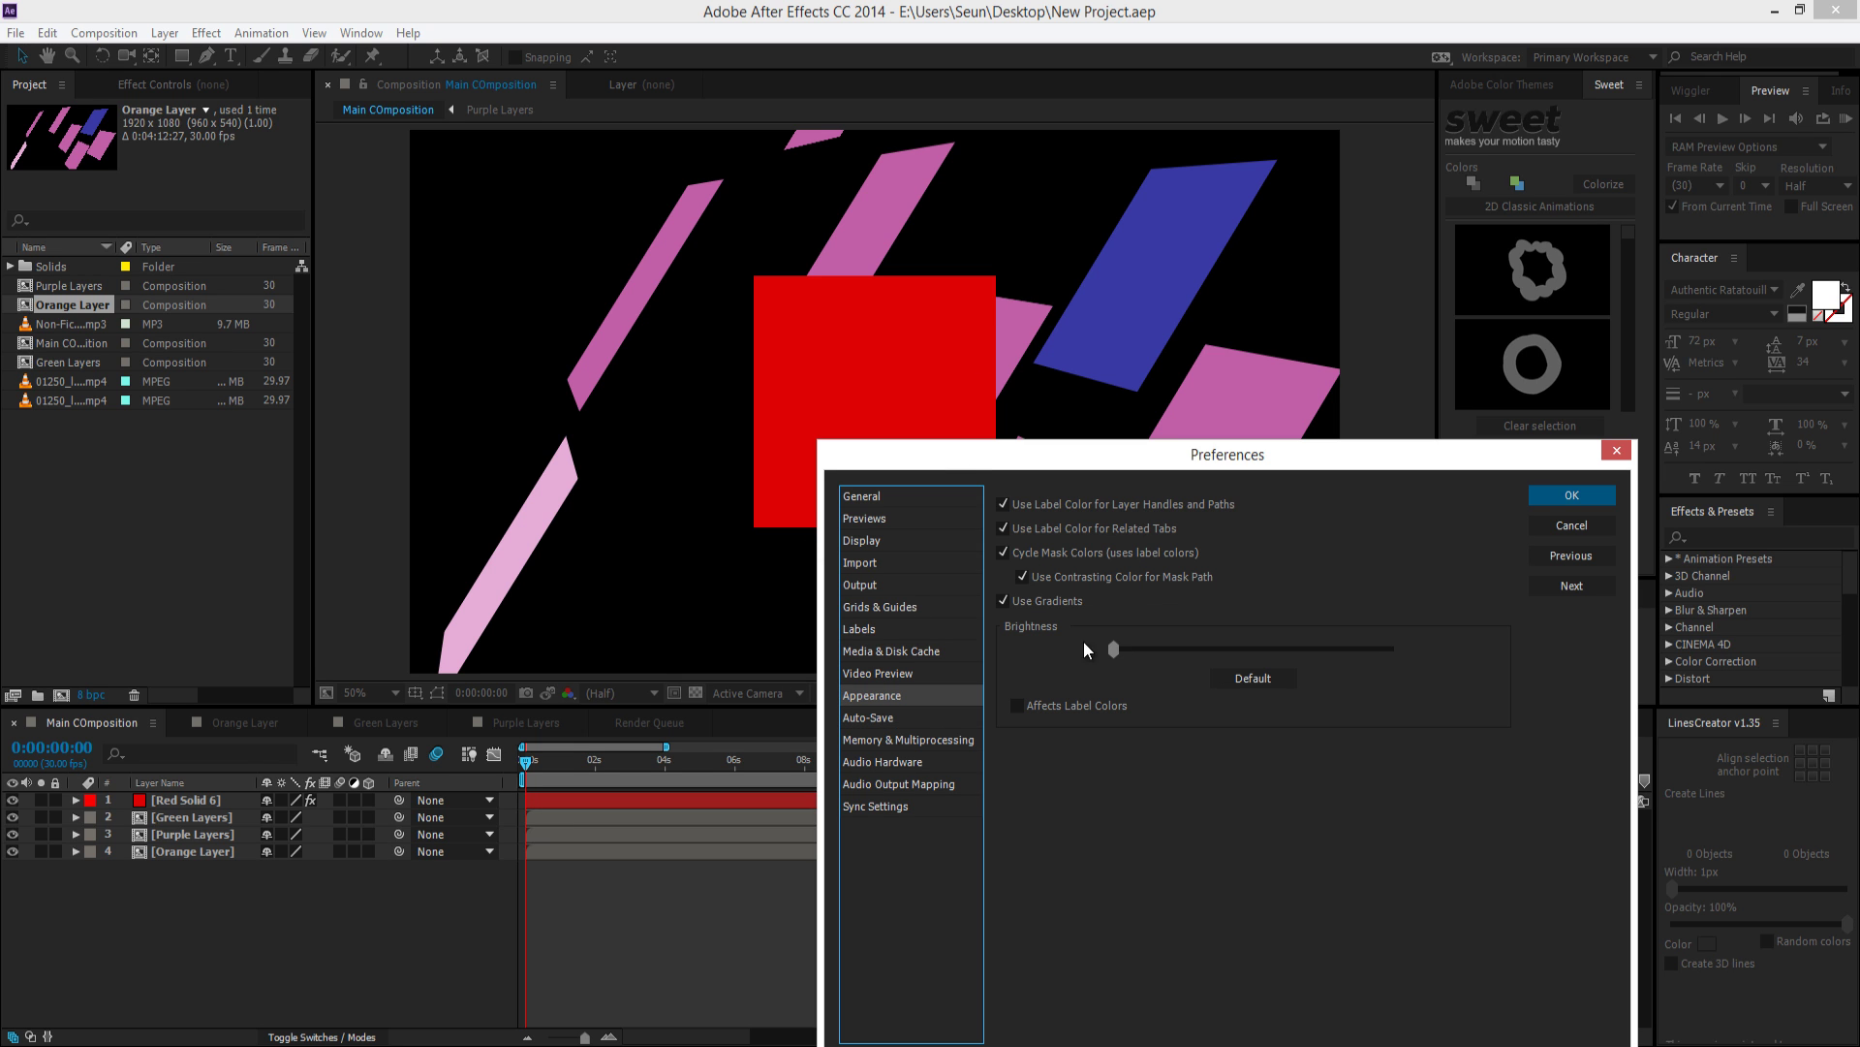
left_click_drag(1110, 645, 1606, 666)
left_click_drag(1386, 648, 940, 655)
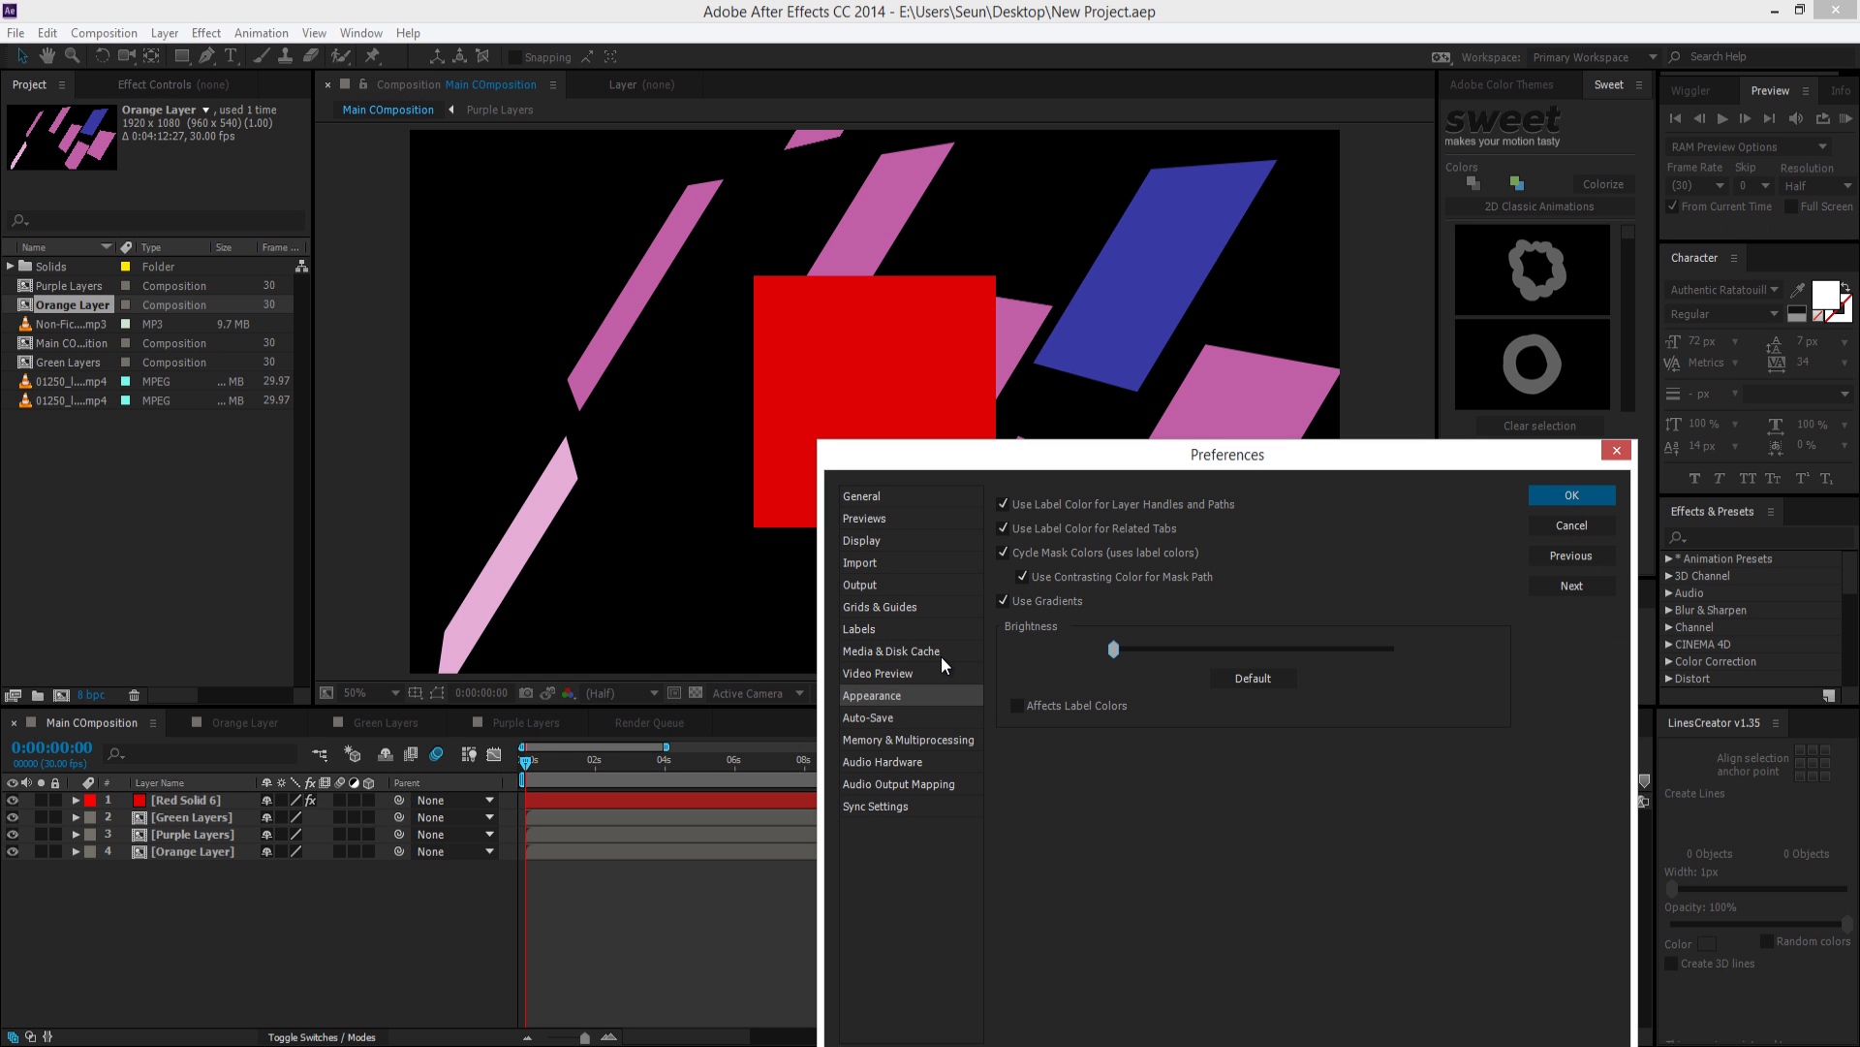
left_click(1015, 705)
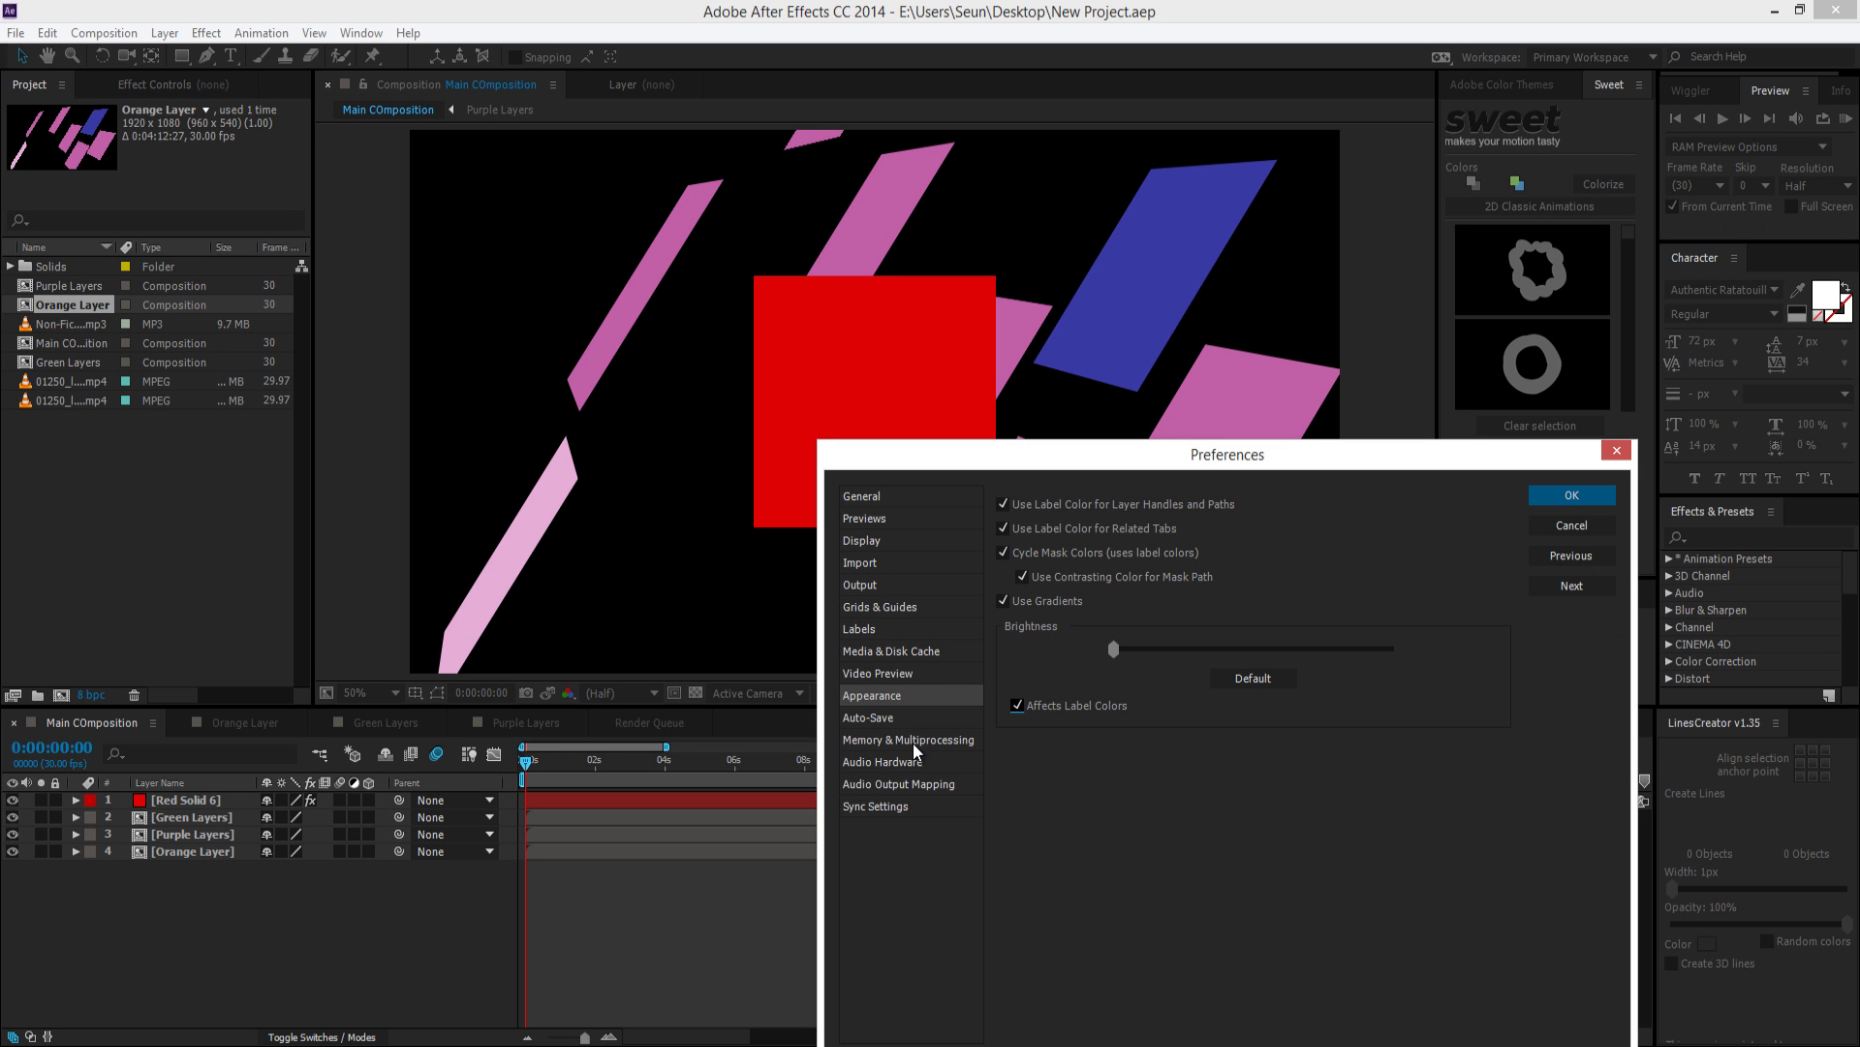
left_click(1017, 706)
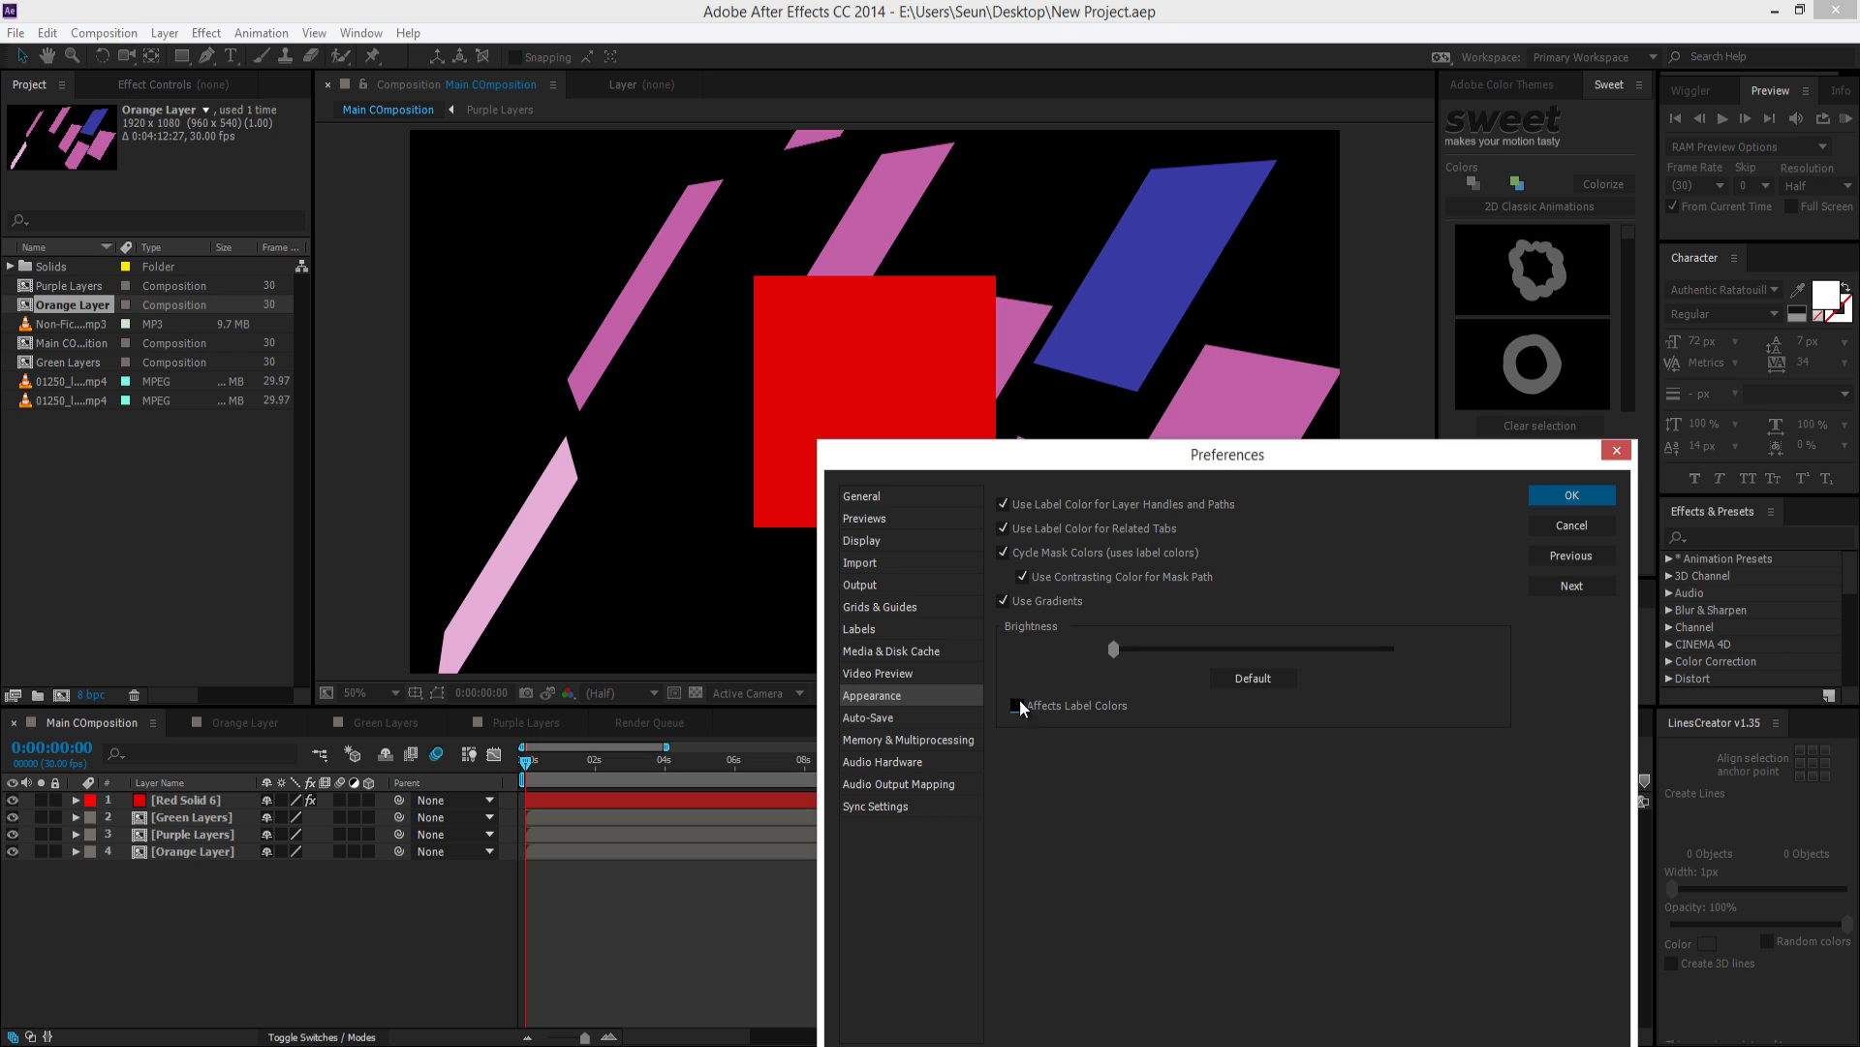
Turn off Use Gradients in the Appearance preferences and accept the settings
left_click(1004, 601)
left_click(1572, 495)
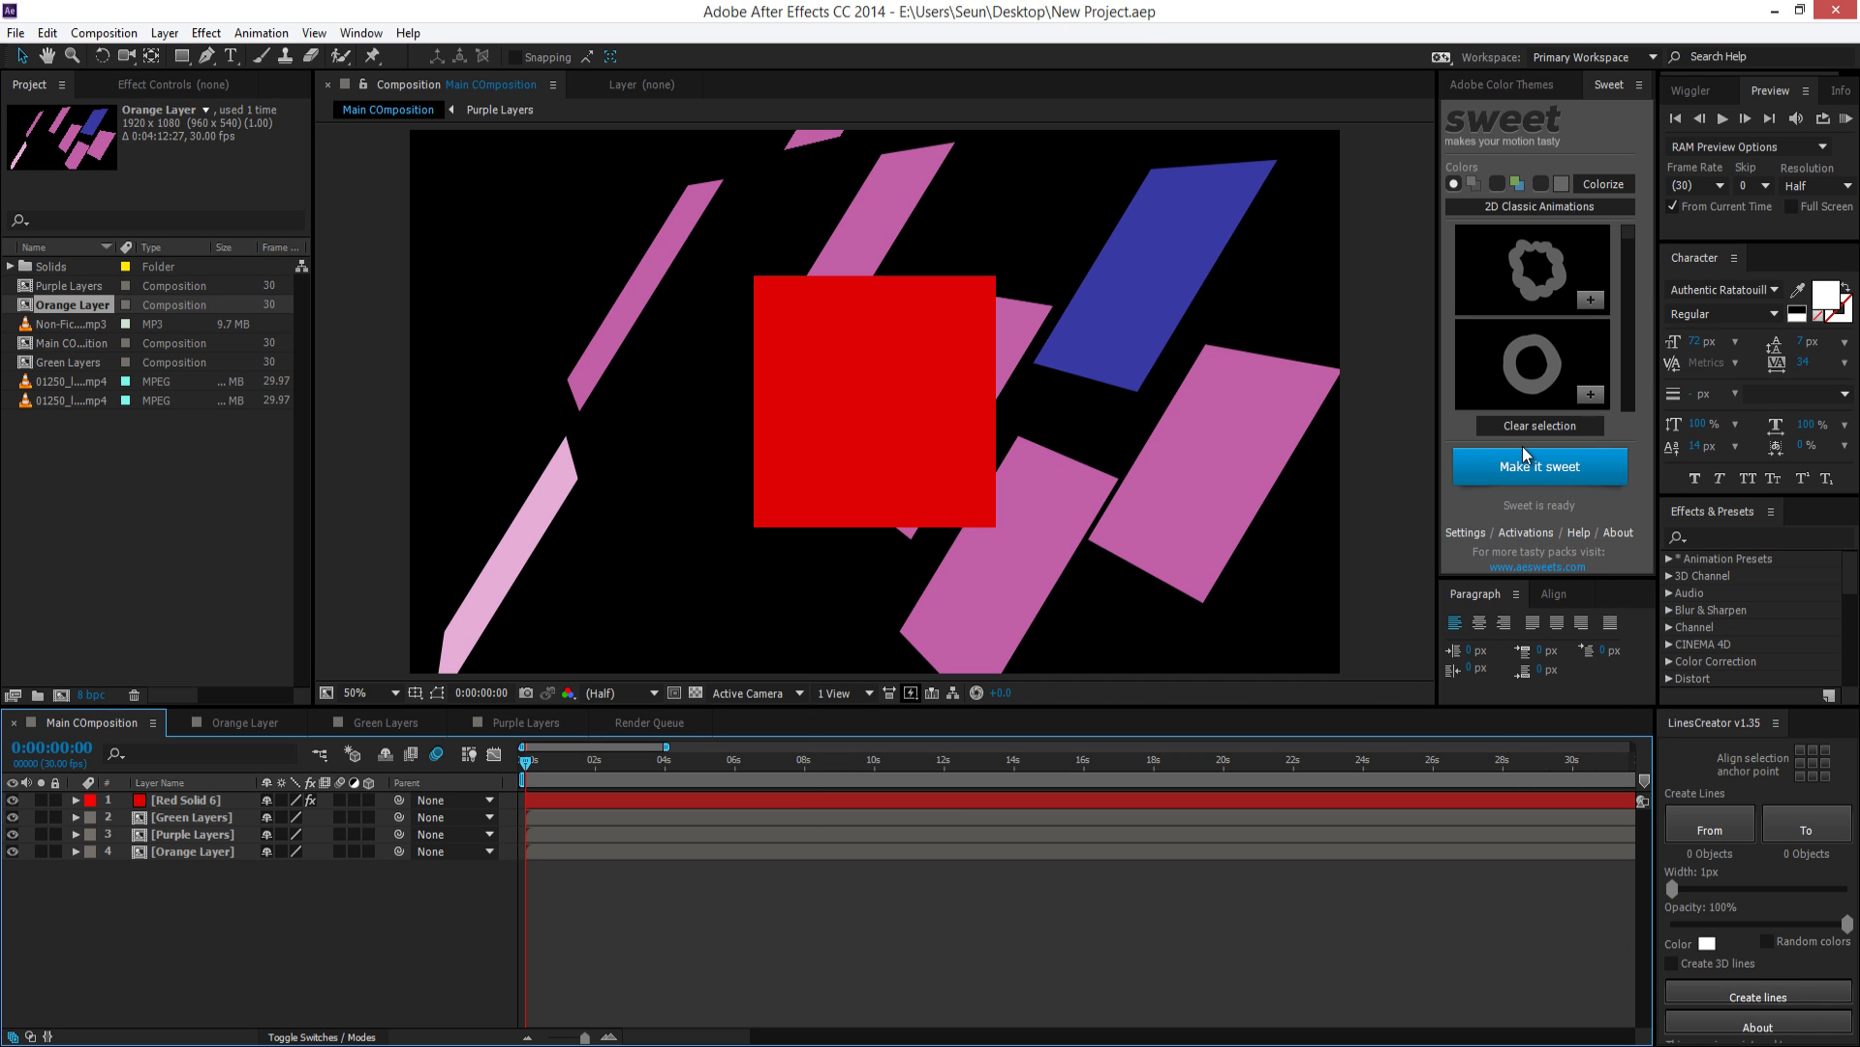